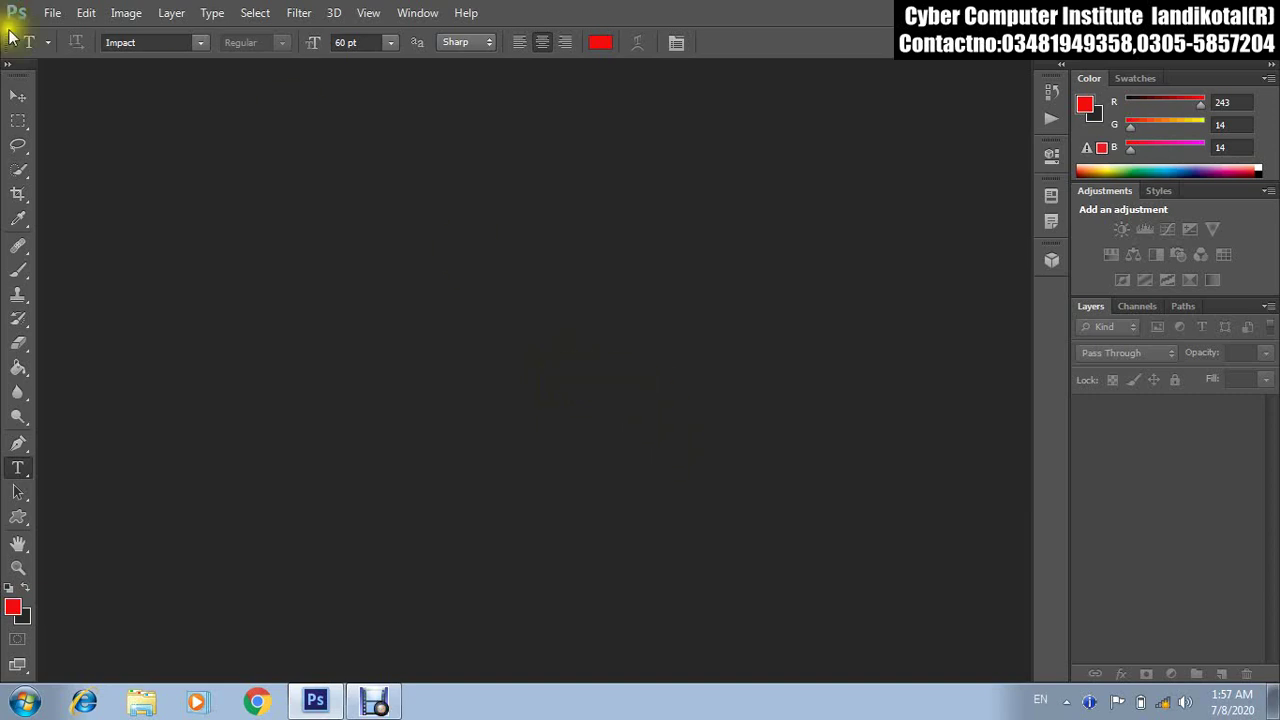
Browse the File, Automate and Window menus, briefly trying Conditional Mode Change.
left_click(52, 13)
left_click(130, 390)
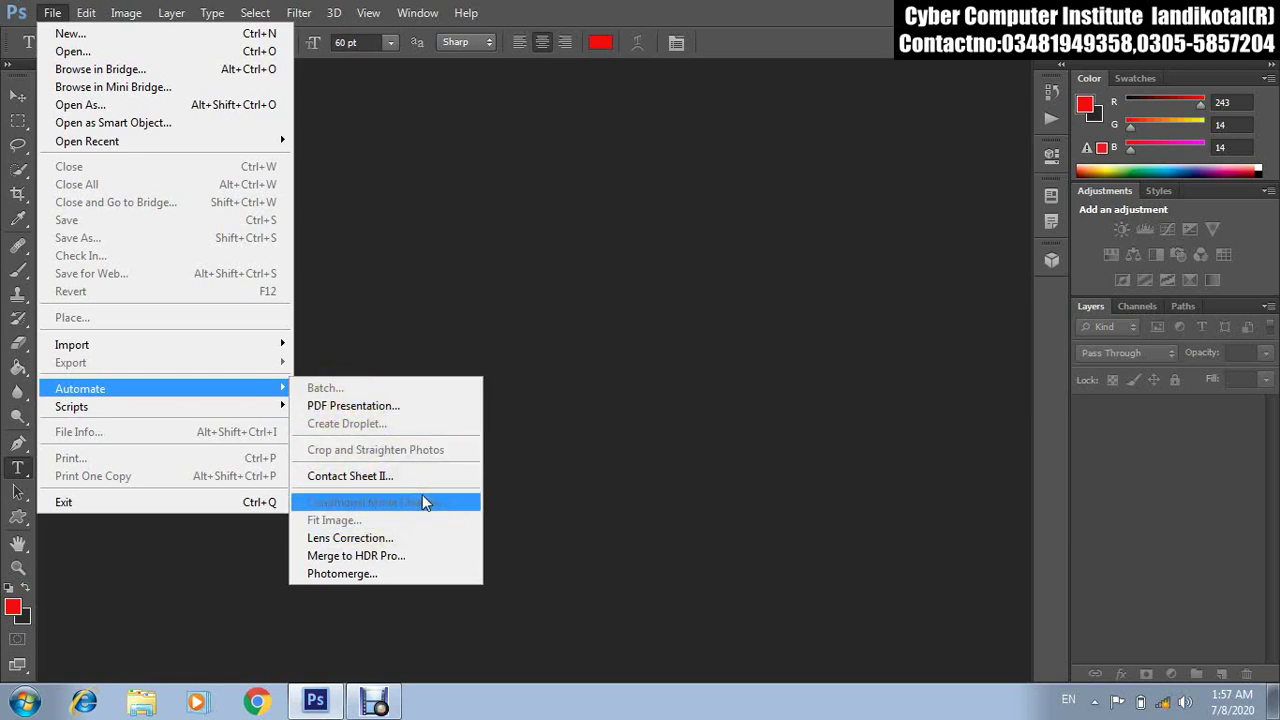
left_click(366, 503)
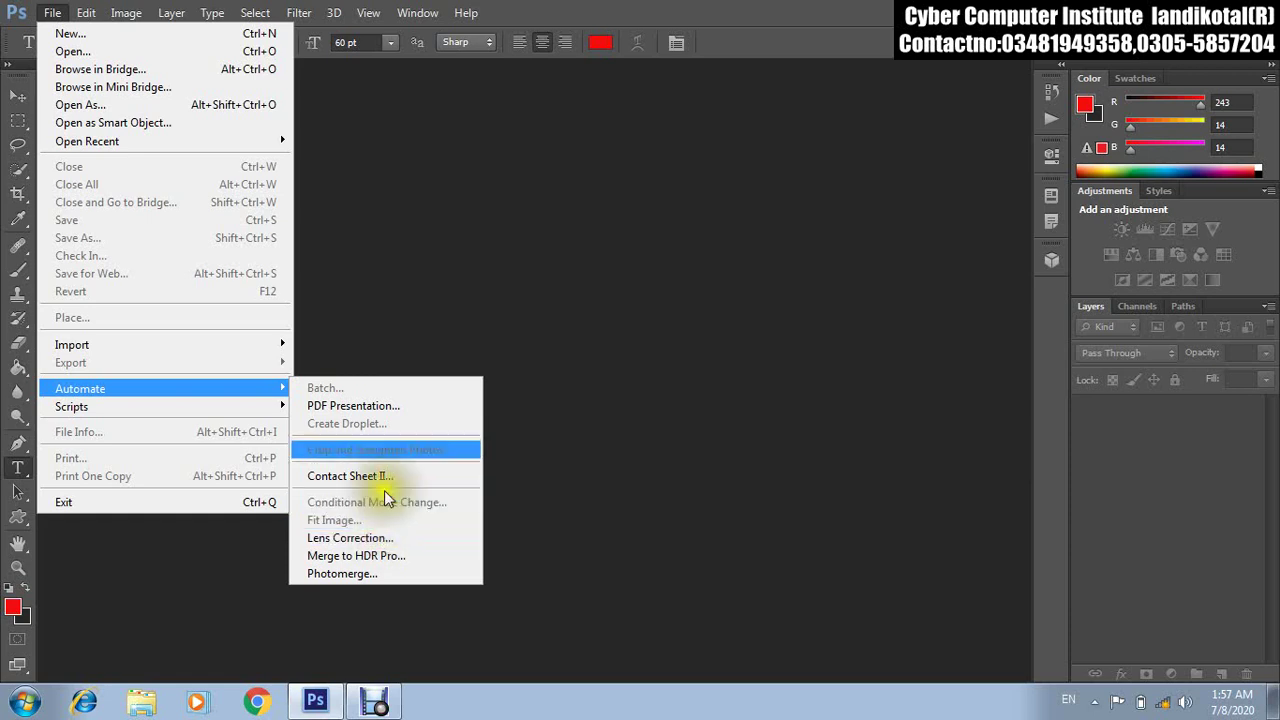
left_click(408, 20)
left_click(408, 16)
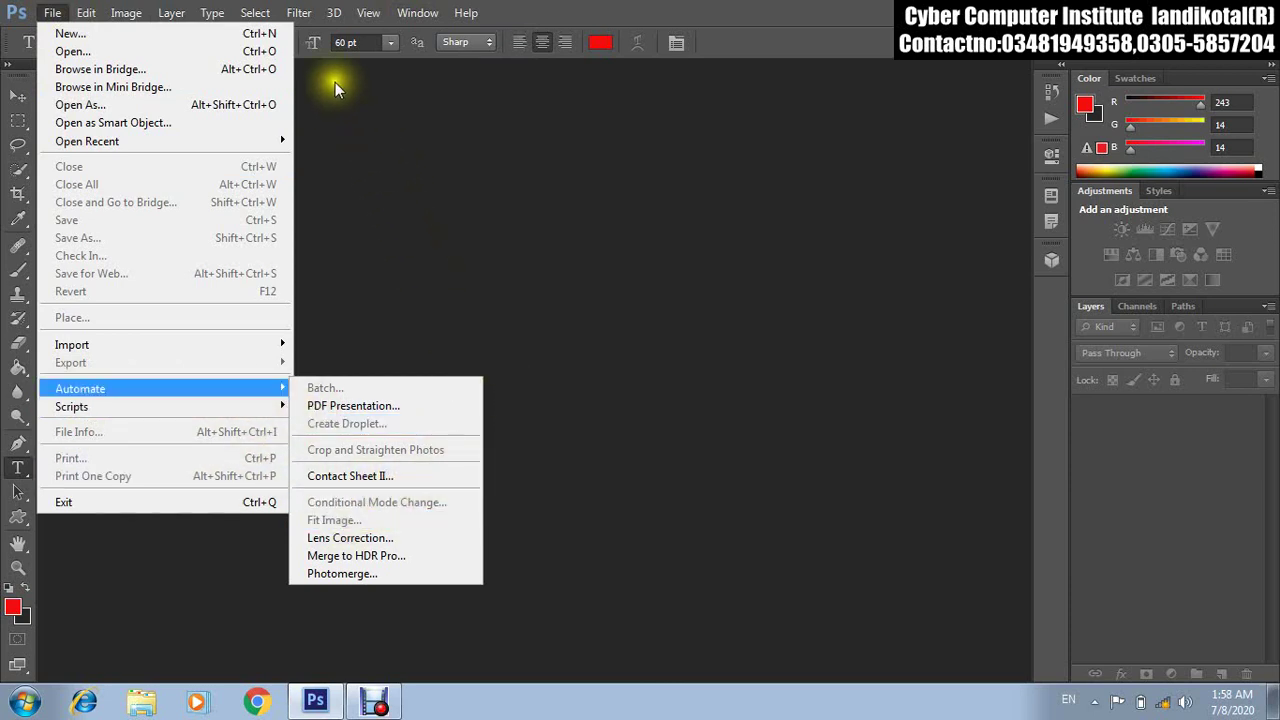
left_click(368, 12)
left_click(417, 12)
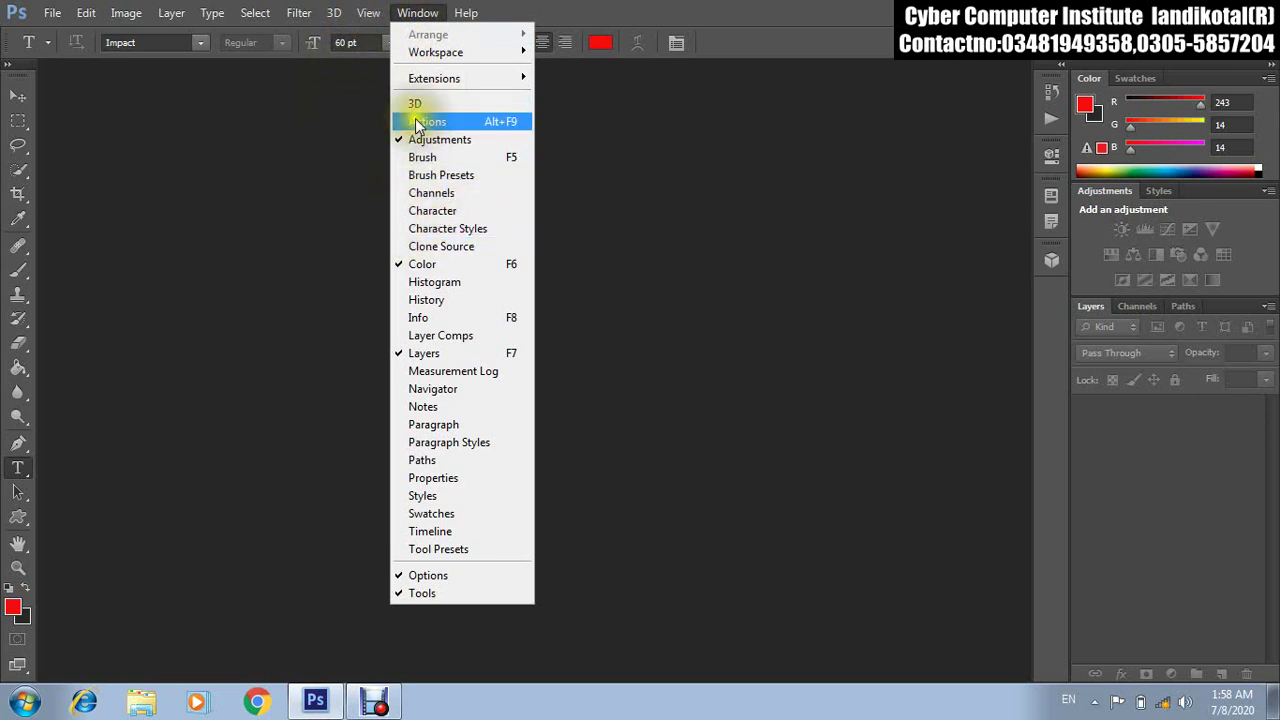
left_click(52, 12)
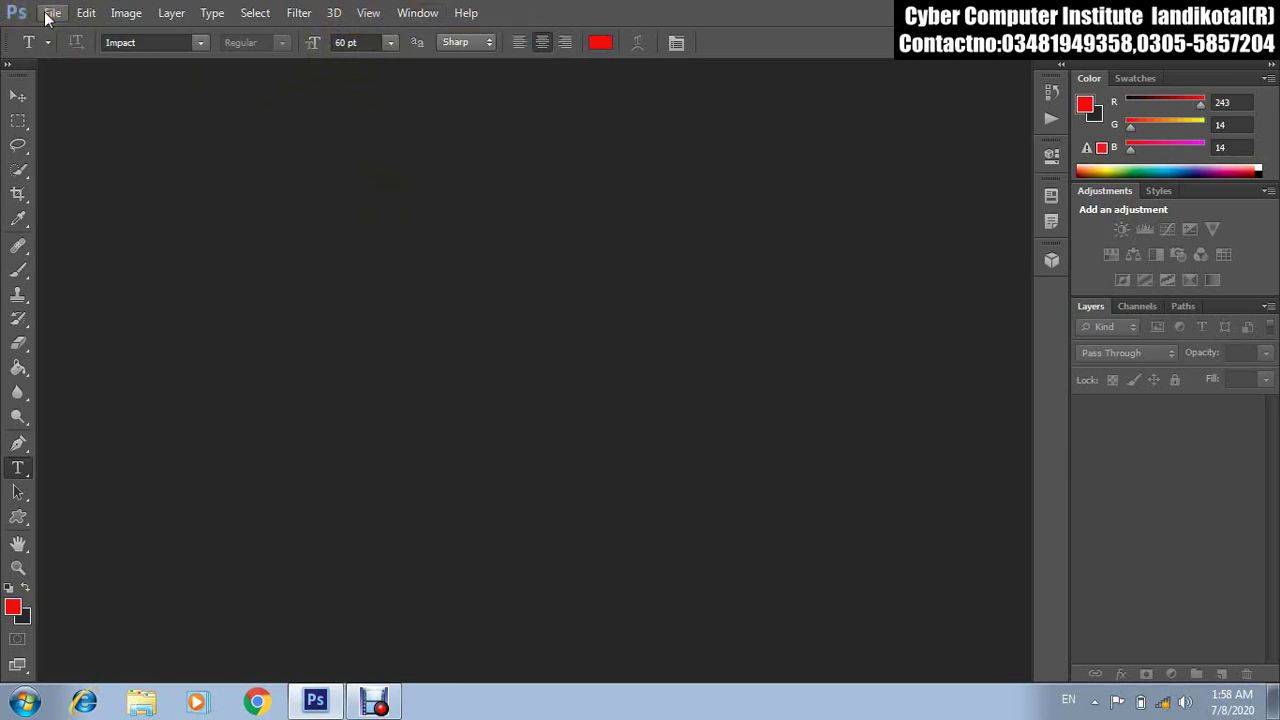
Open the $Axc photo from disk, then close the $Axc document again.
left_click(52, 12)
left_click(66, 52)
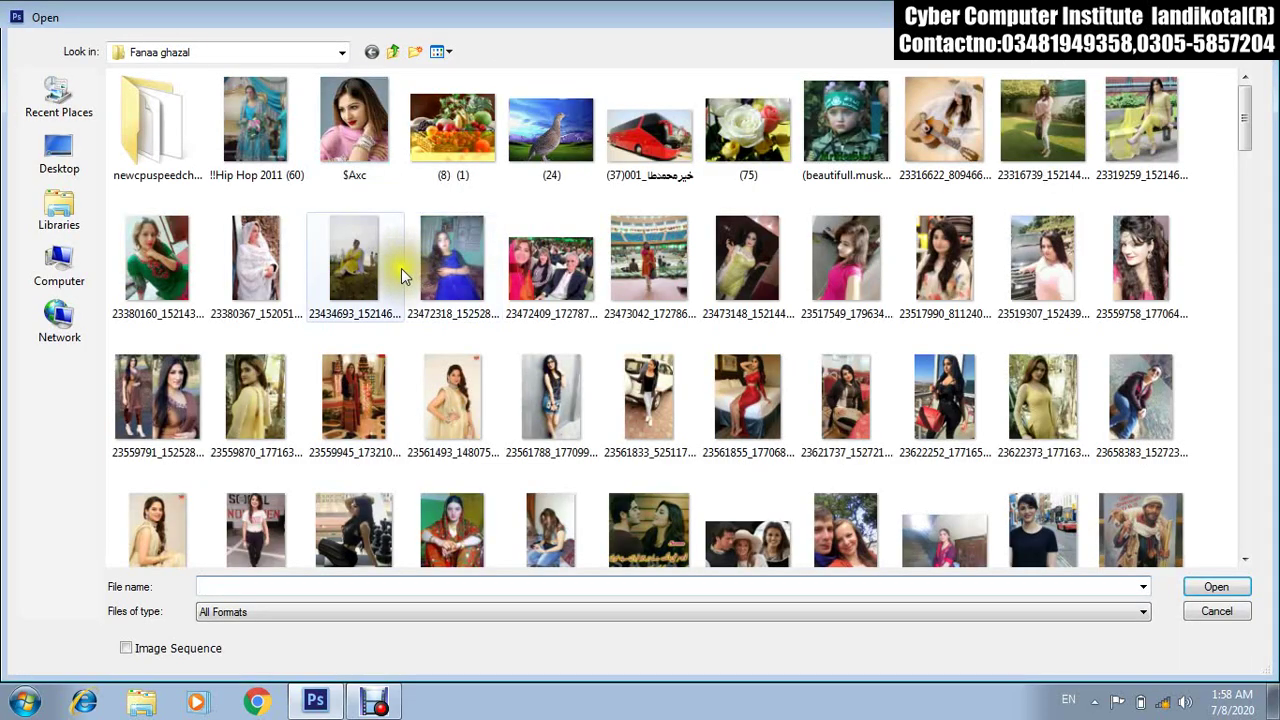
double_click(334, 119)
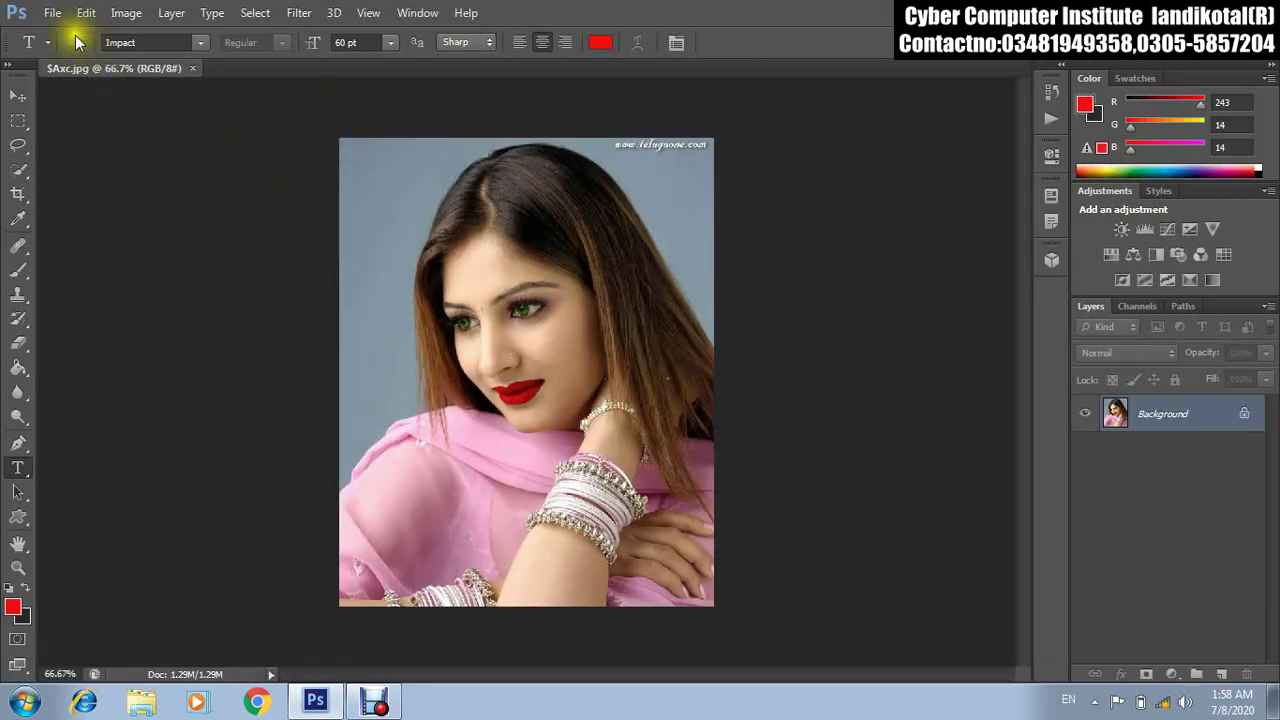
left_click(52, 12)
mouse_move(80, 388)
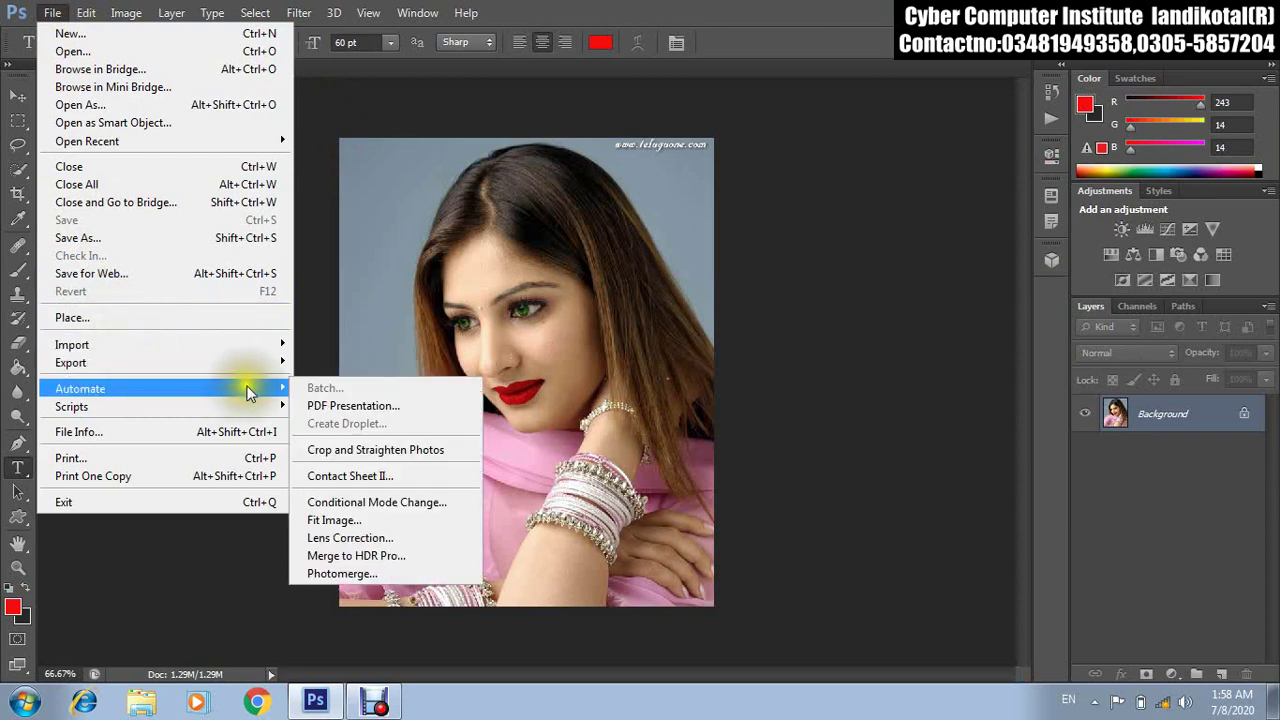
left_click(781, 245)
left_click(193, 68)
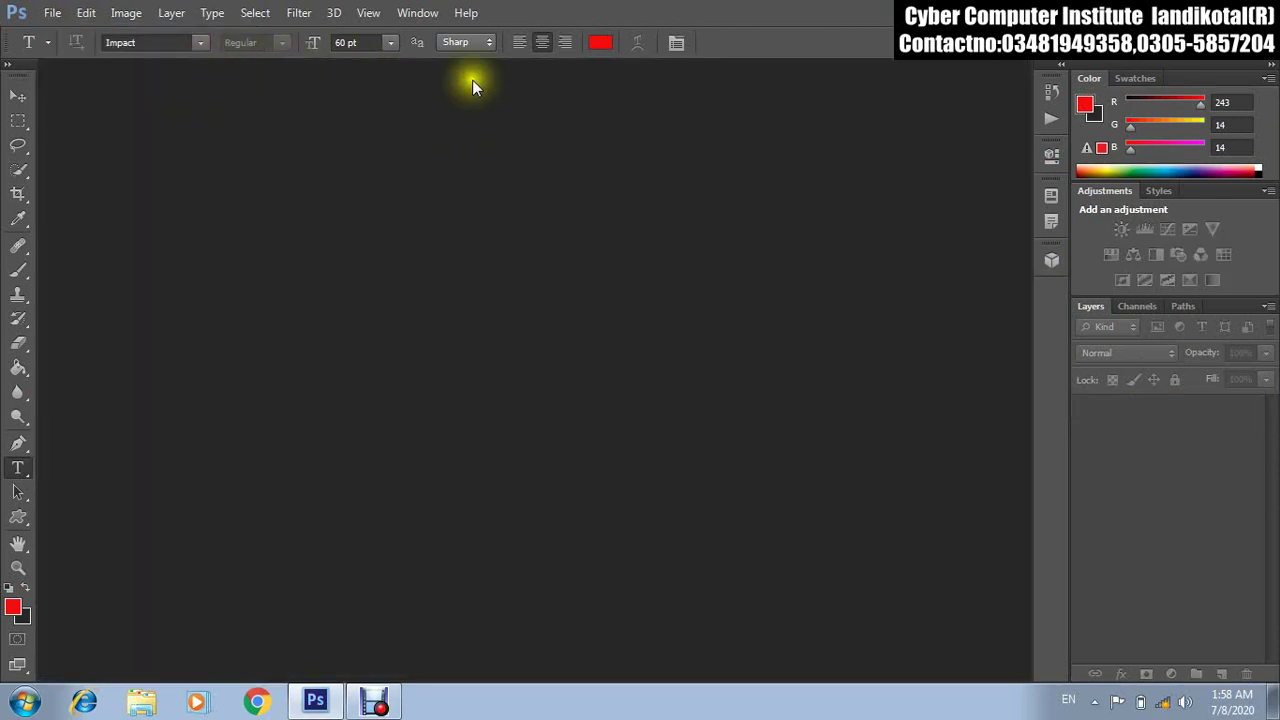
Create a new action set named condinal in the Actions panel.
left_click(417, 12)
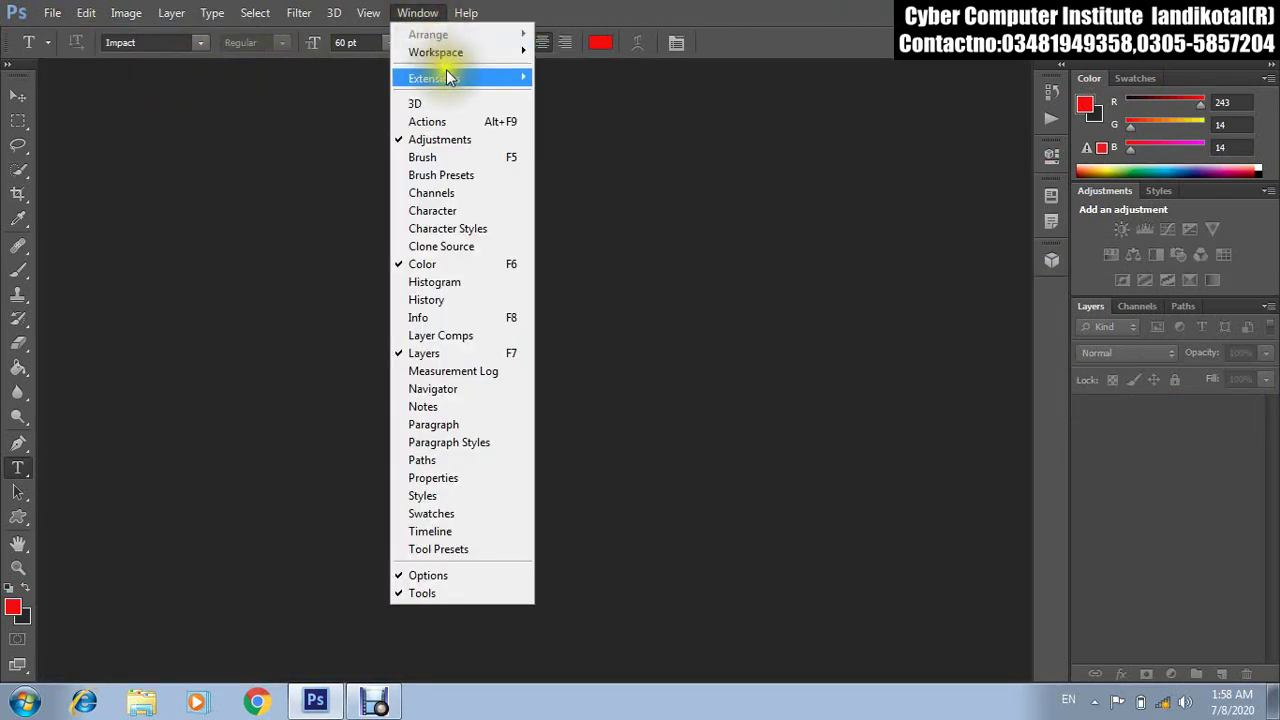
mouse_move(434, 78)
left_click(430, 121)
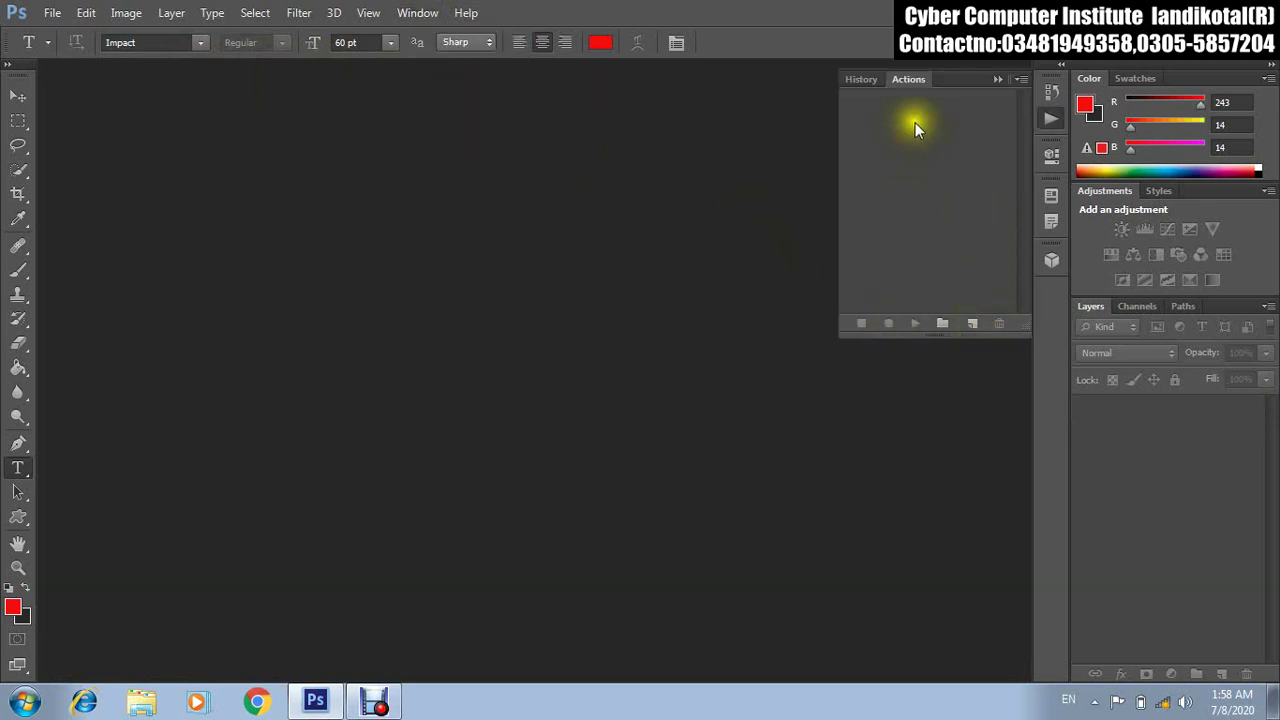
left_click(943, 324)
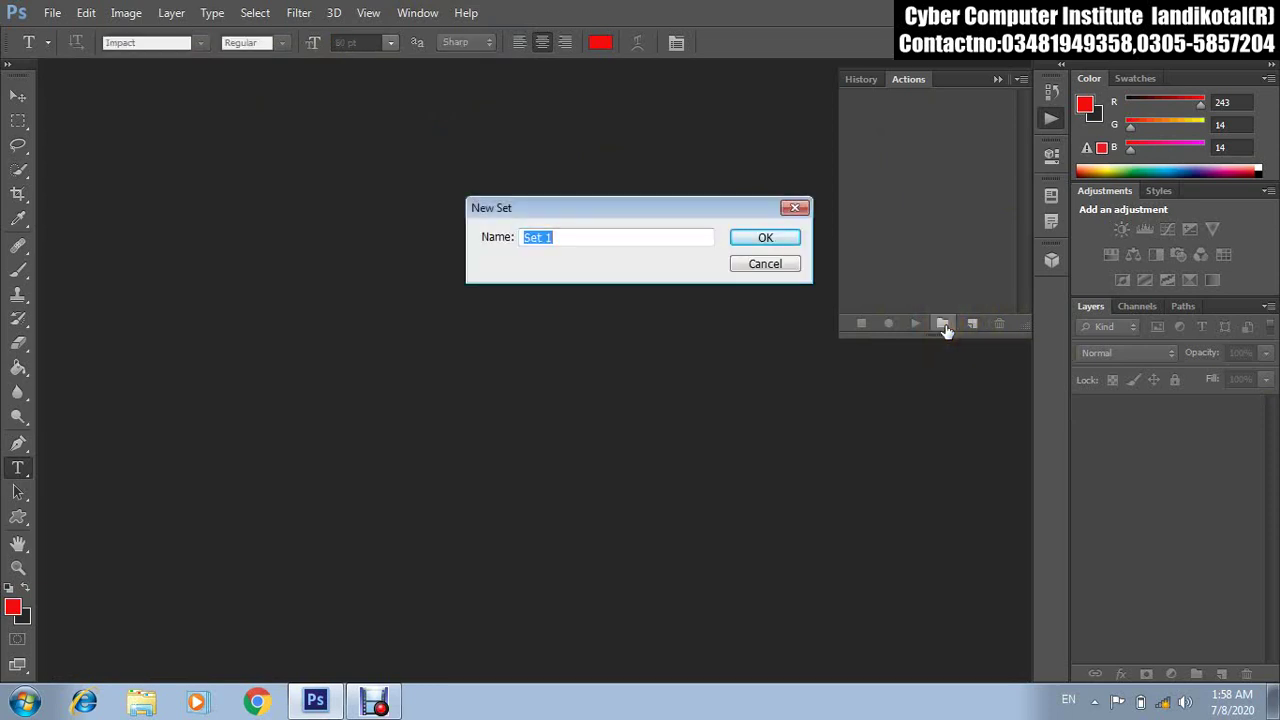
type("condi")
type("nal")
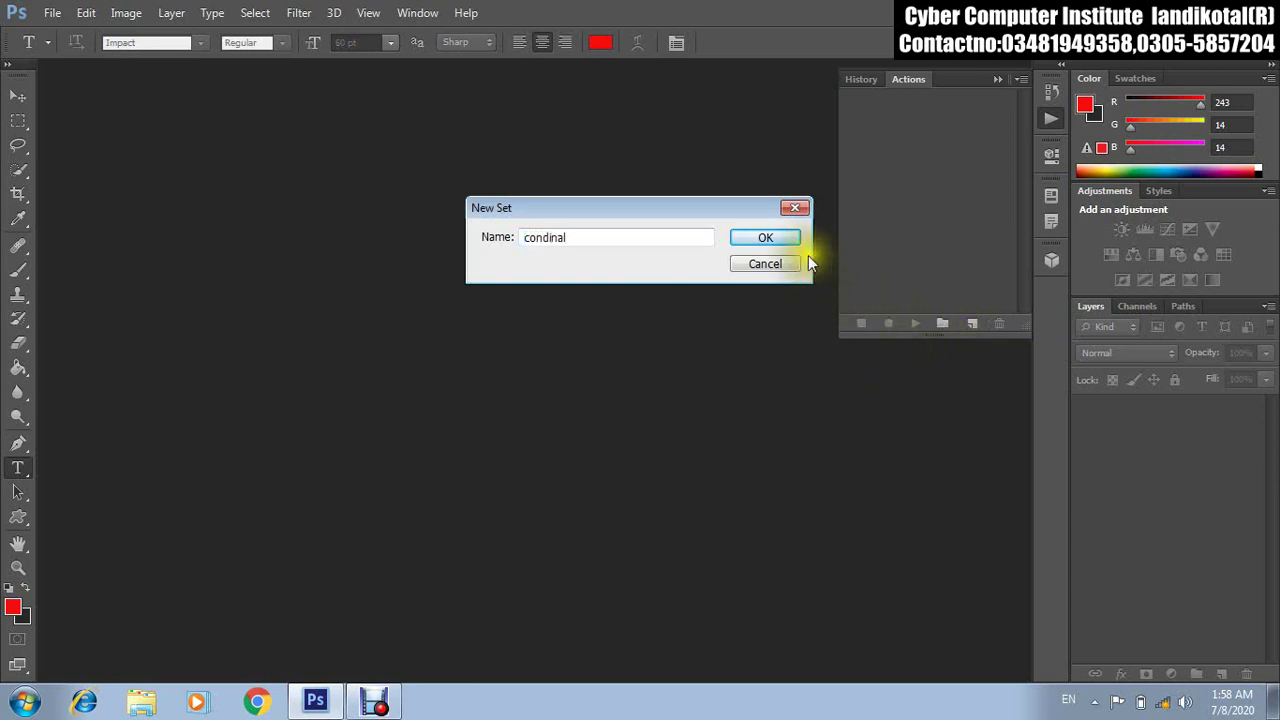
left_click(792, 242)
Add a new action named mode to the condinal set and begin recording.
left_click(972, 323)
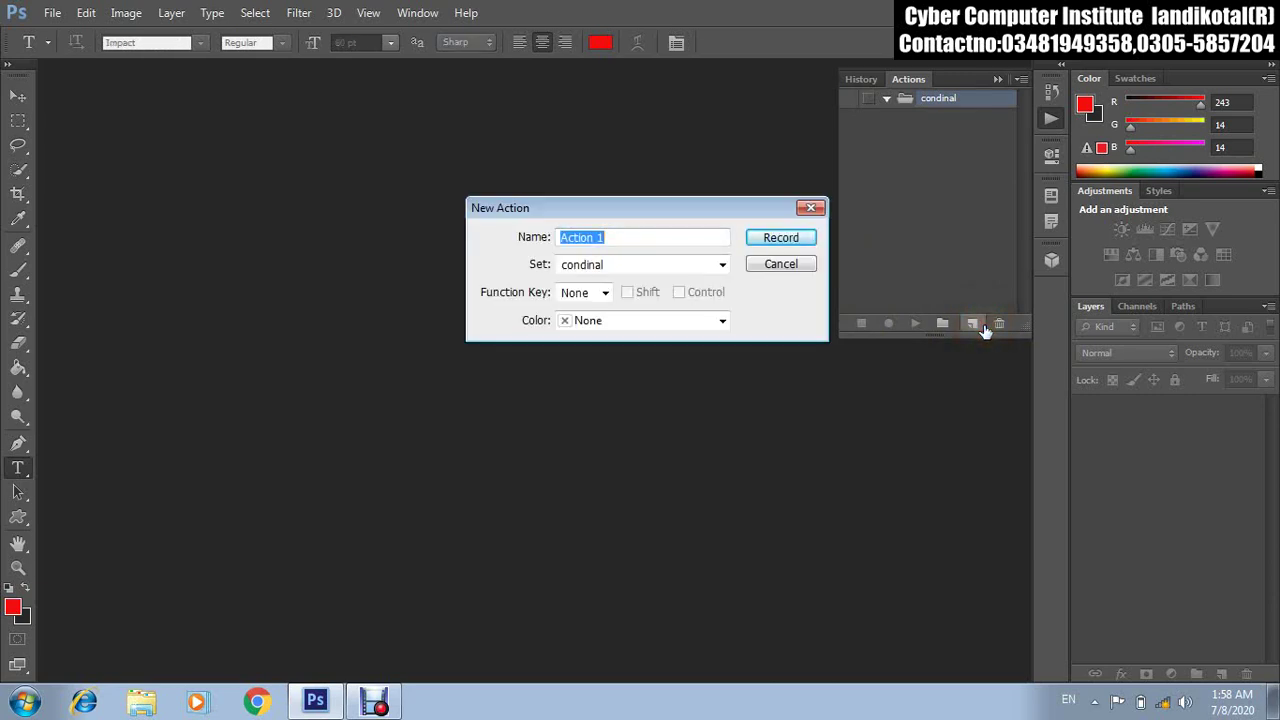
type("c")
key("BackSpace")
type("mode")
key("Return")
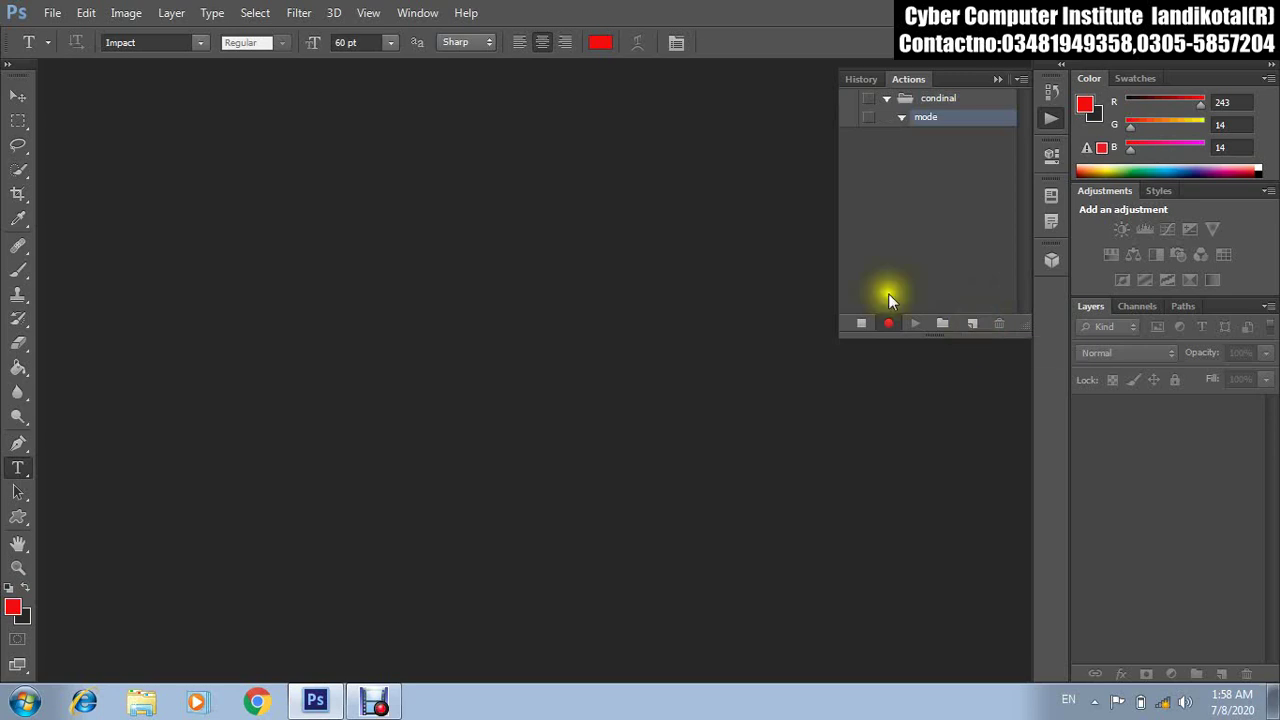
Open the $Axc image from disk so the mode action records an Open step.
left_click(52, 12)
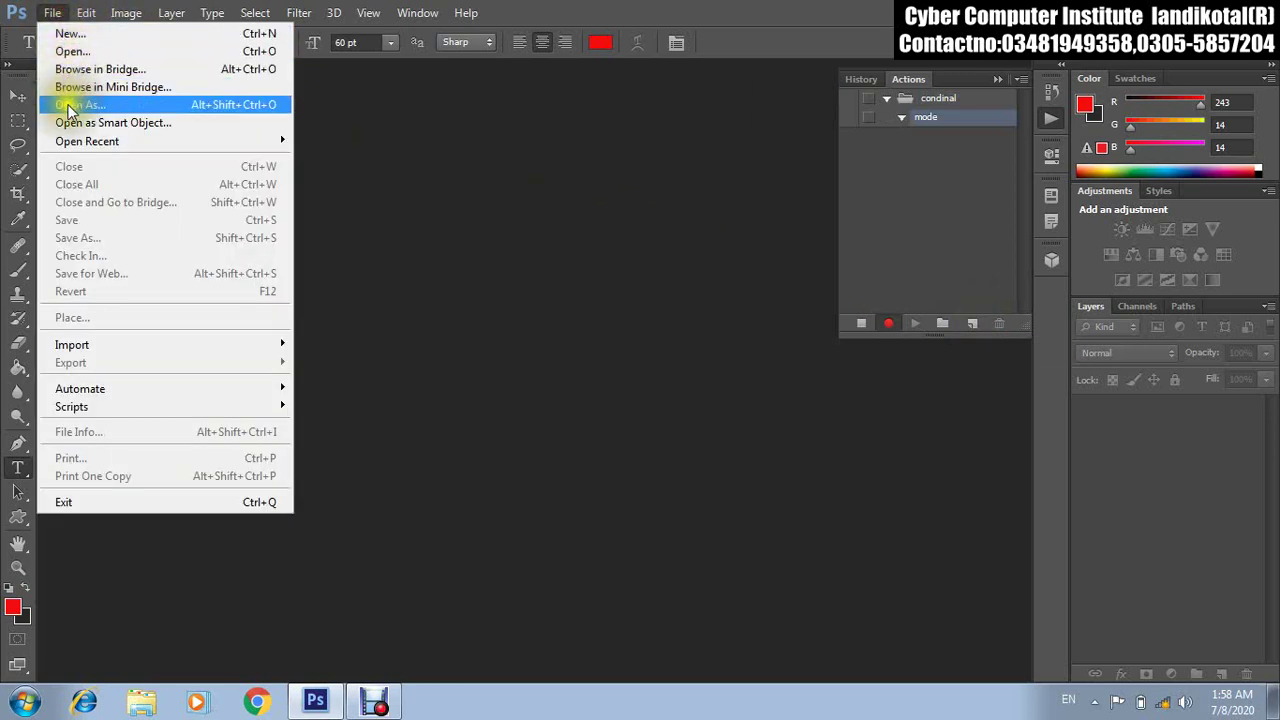
left_click(95, 62)
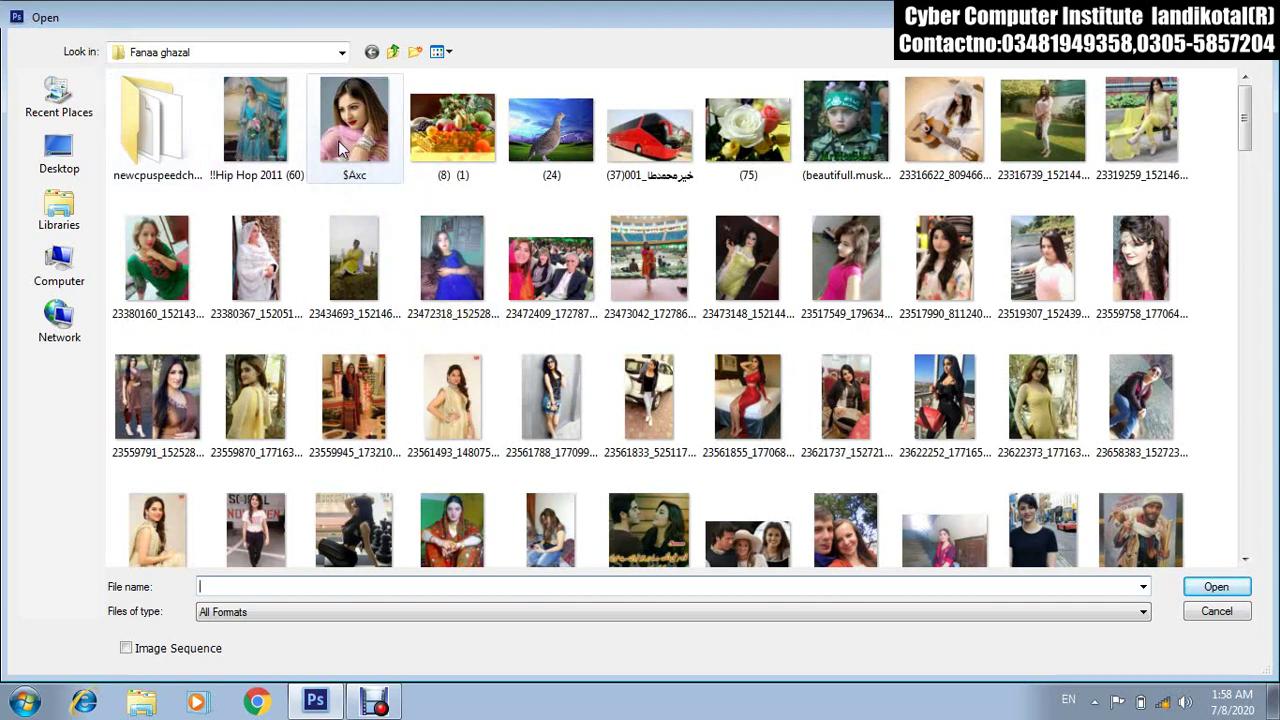
left_click(338, 145)
left_click(1210, 589)
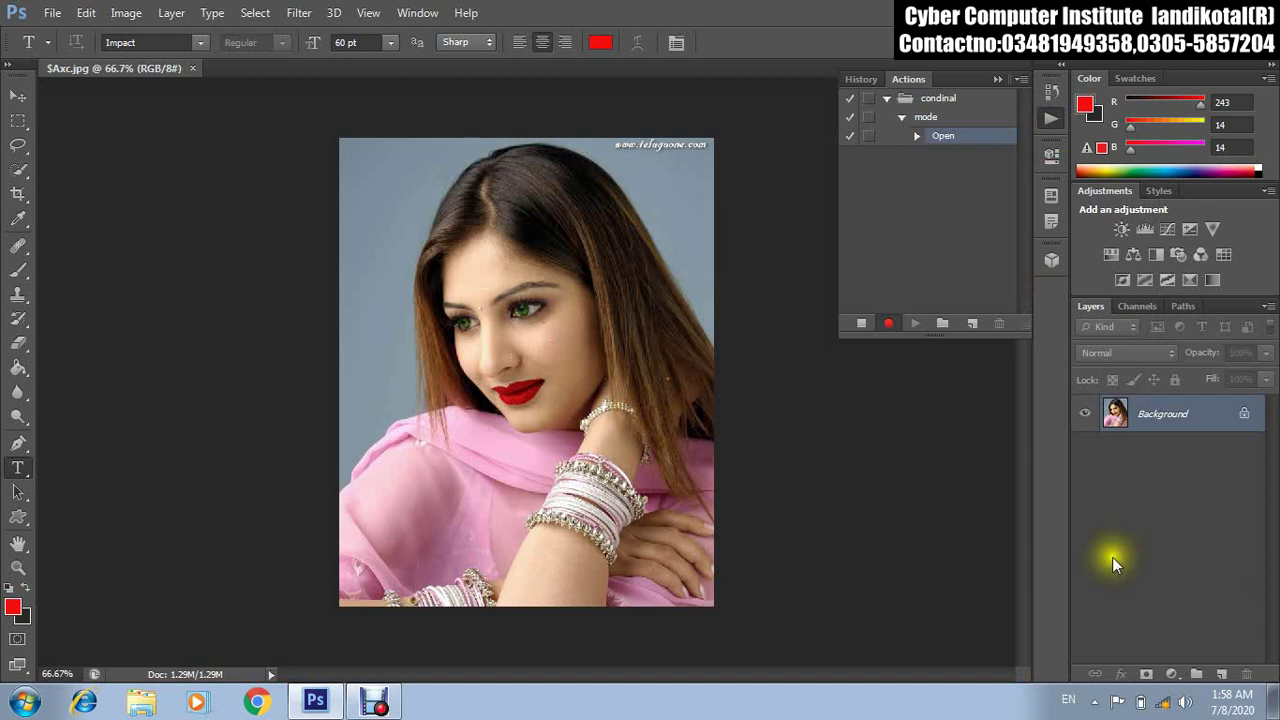
left_click(52, 12)
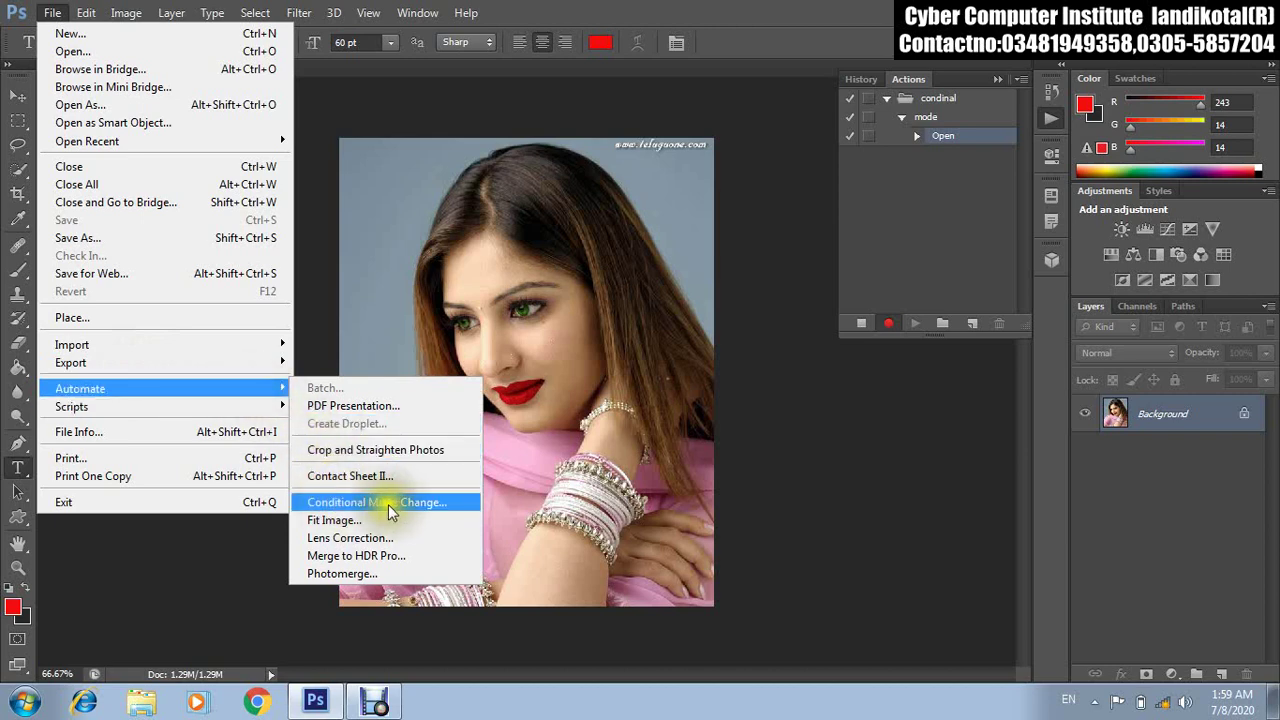
Launch Conditional Mode Change, exclude RGB Color from the source modes and target CMYK Color.
left_click(400, 503)
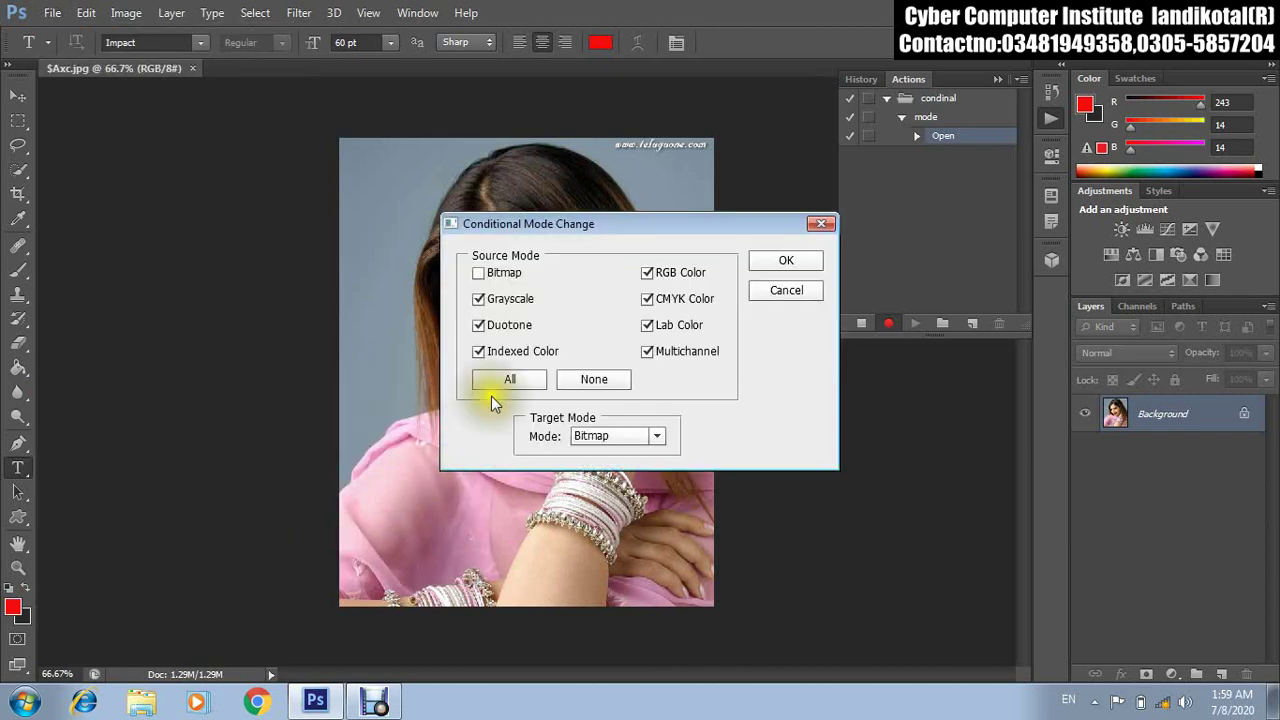
mouse_move(548, 232)
left_mouse_down()
mouse_move(200, 214)
mouse_move(288, 329)
left_mouse_up()
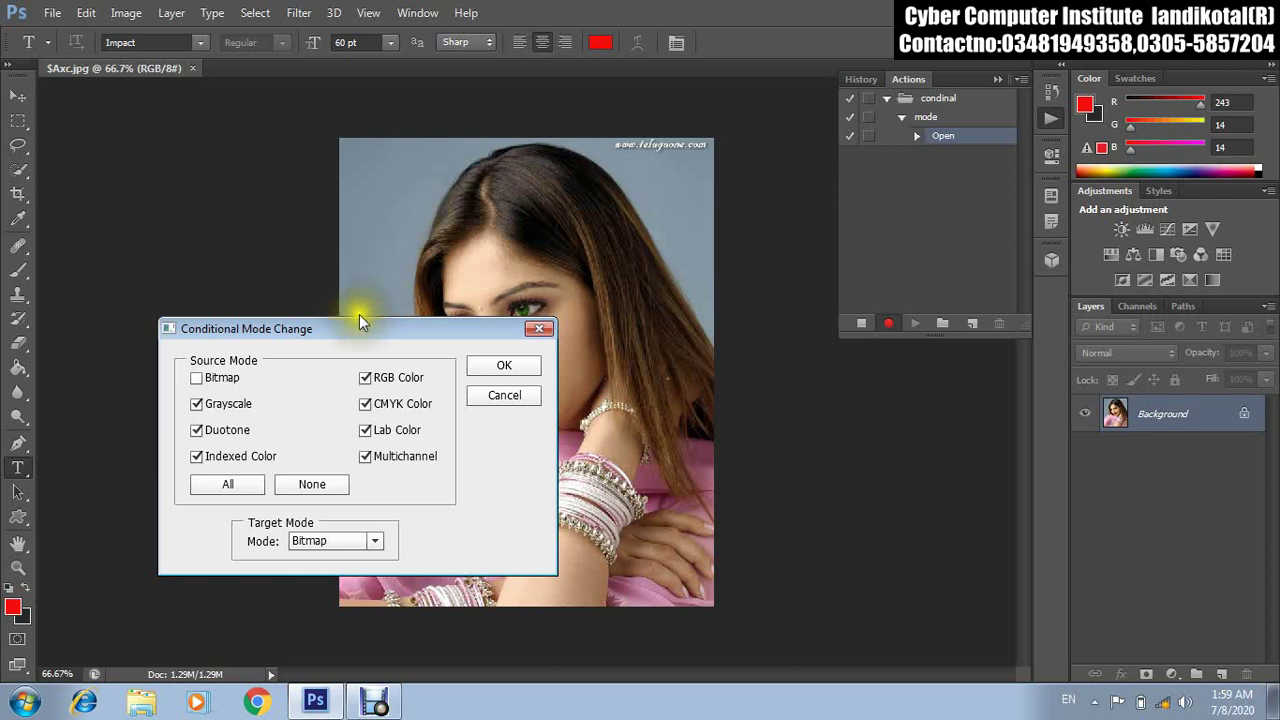
mouse_move(343, 329)
left_mouse_down()
mouse_move(307, 243)
mouse_move(450, 307)
left_mouse_up()
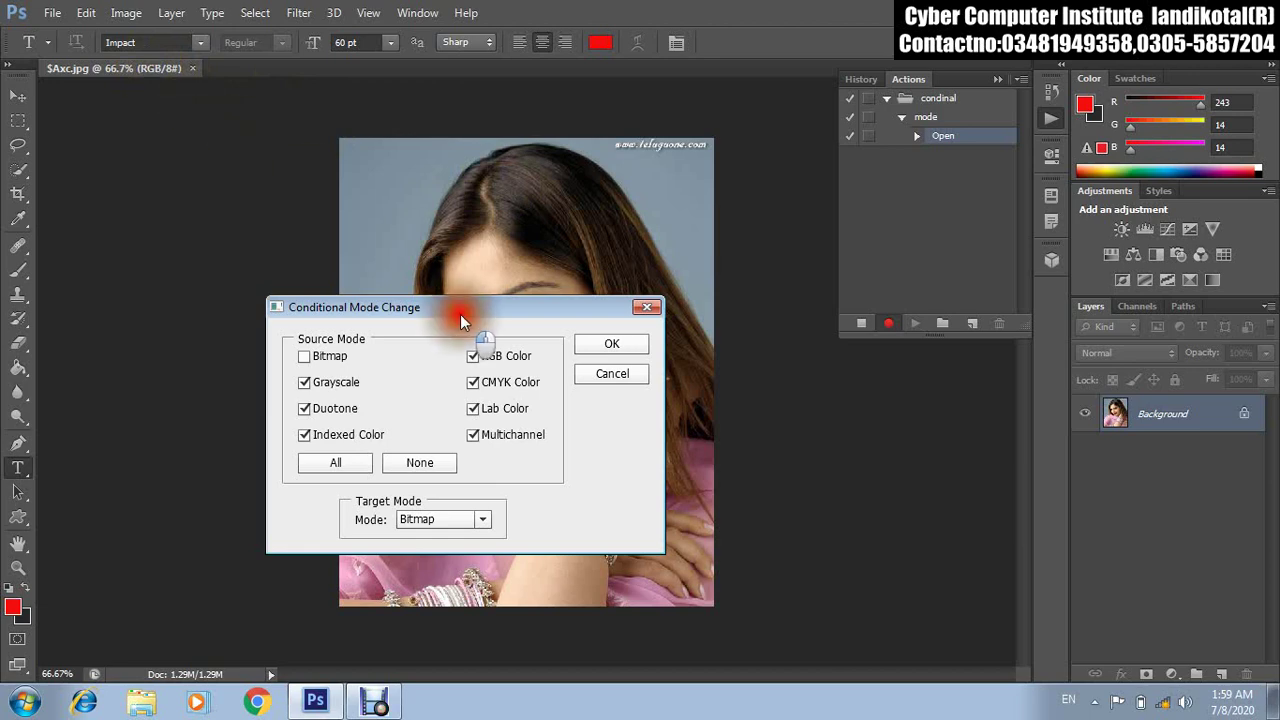
left_click_drag(458, 310, 537, 197)
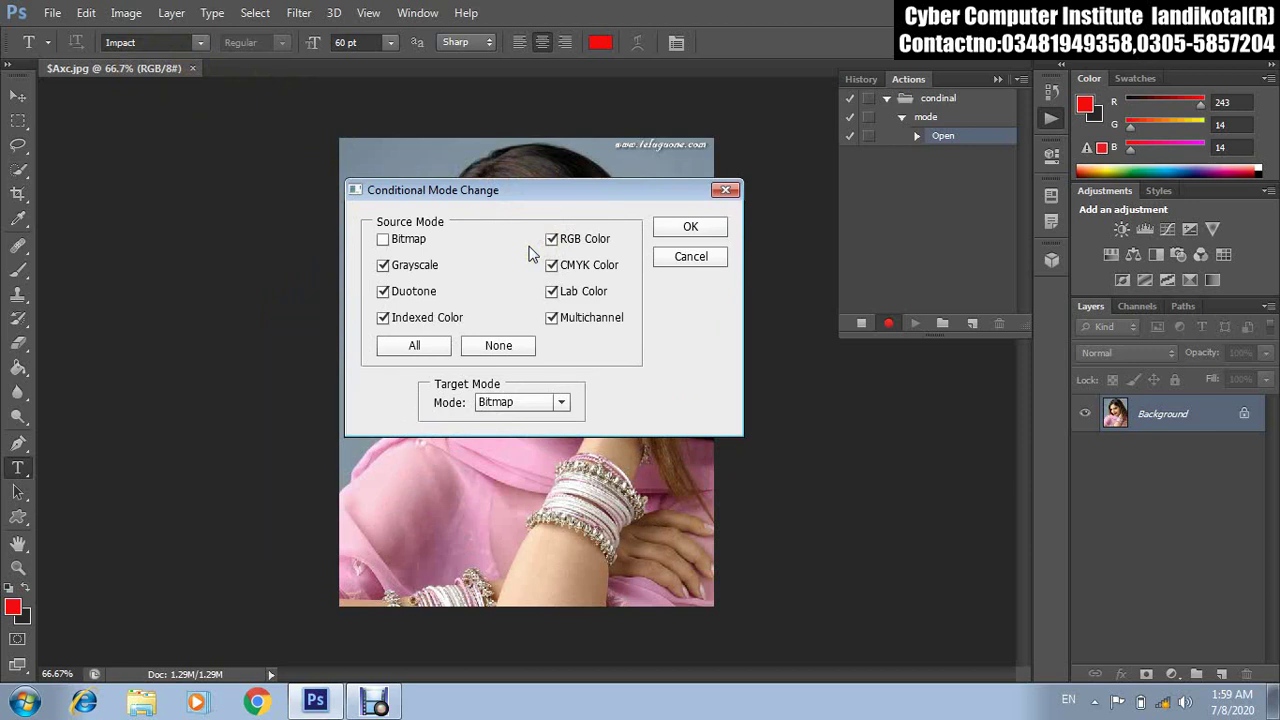
left_click(382, 240)
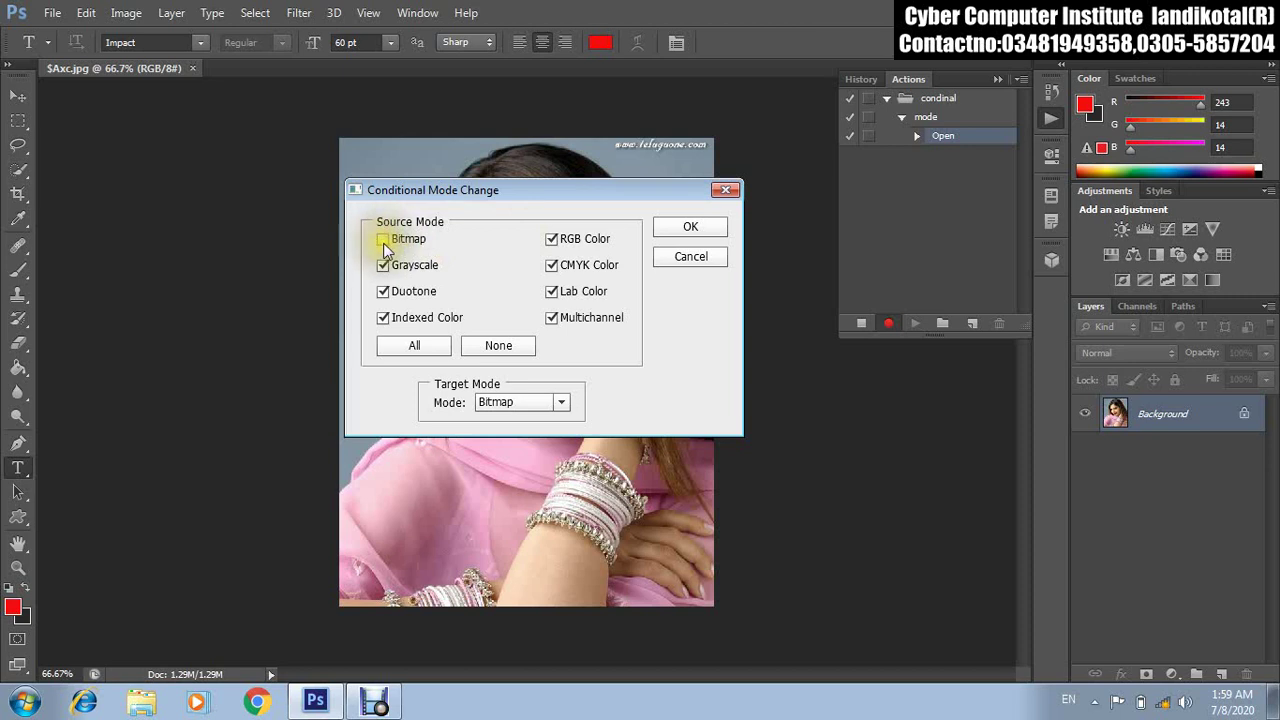
left_click(383, 240)
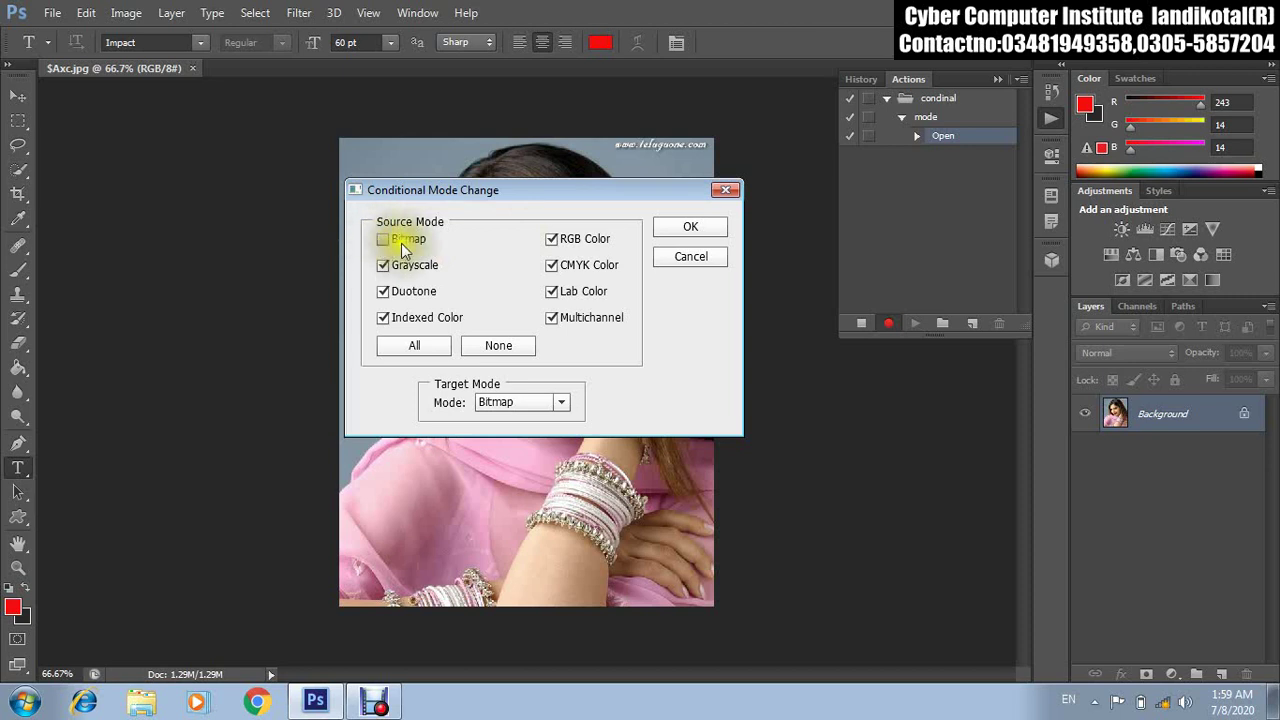
left_click(552, 240)
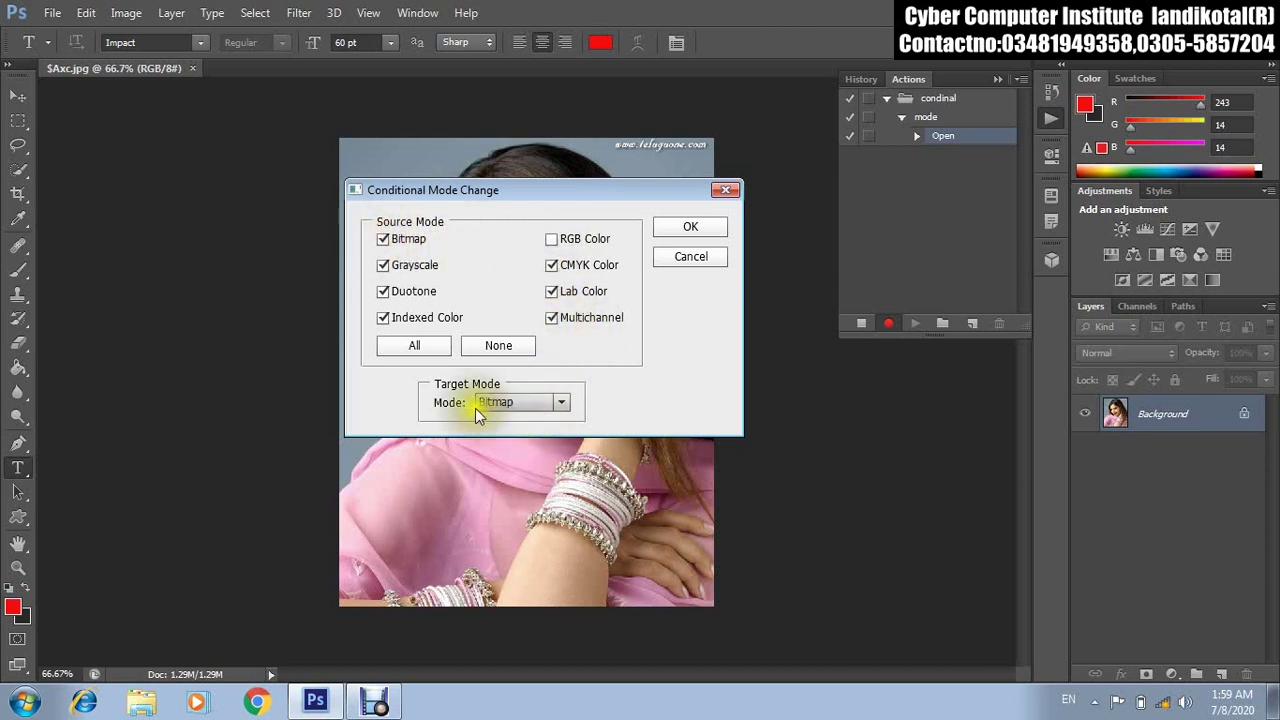
left_click(516, 403)
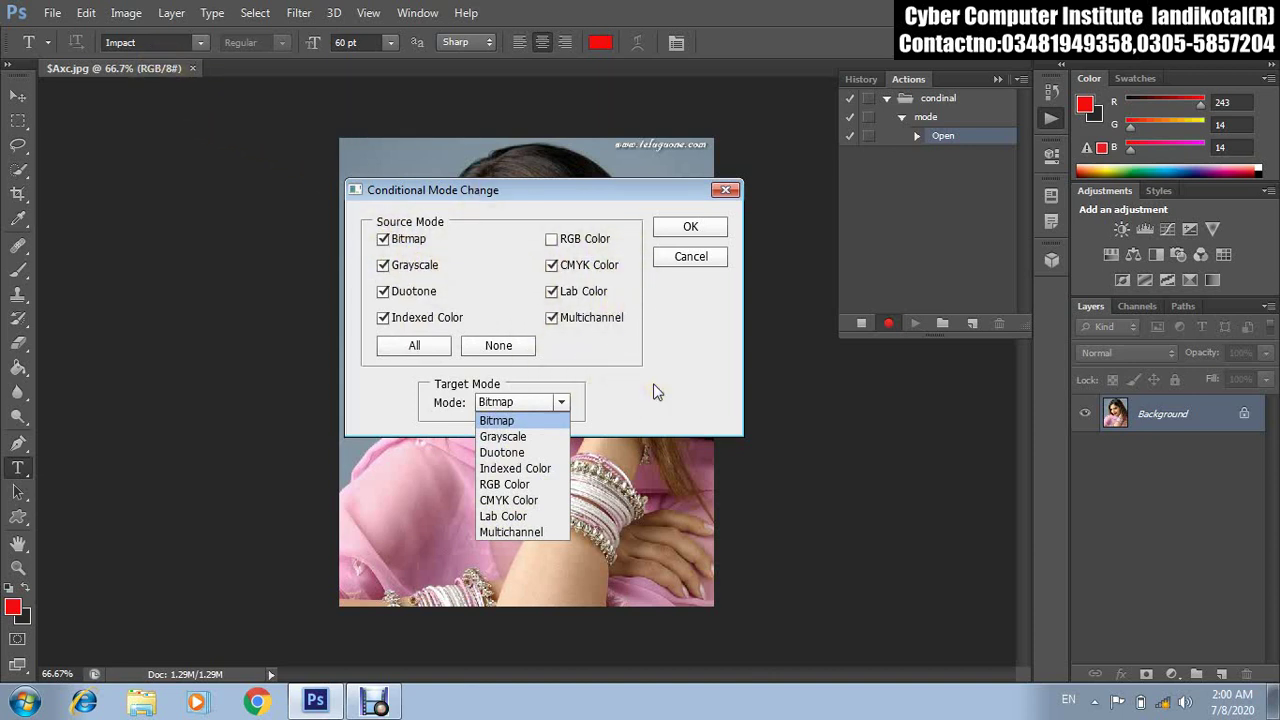
left_click(510, 500)
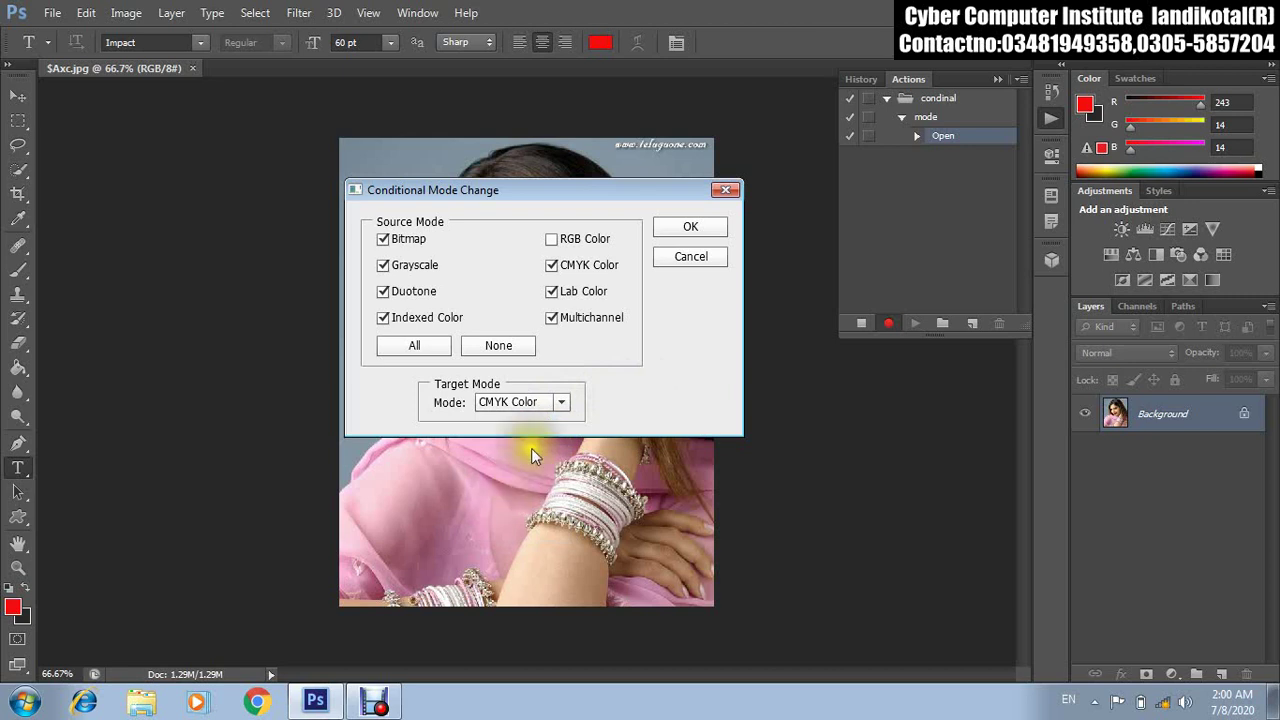
Correct the source modes after a mismatch alert and convert $Axc to CMYK Color.
left_click(690, 227)
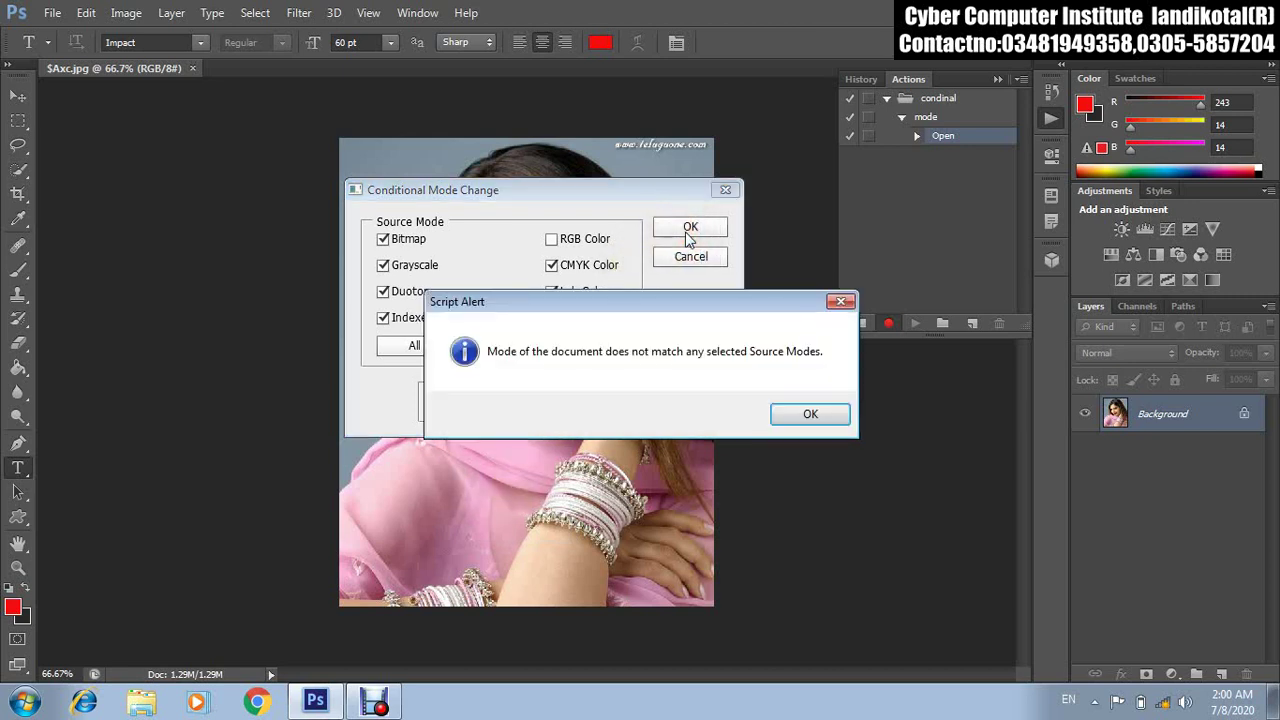
left_click(803, 418)
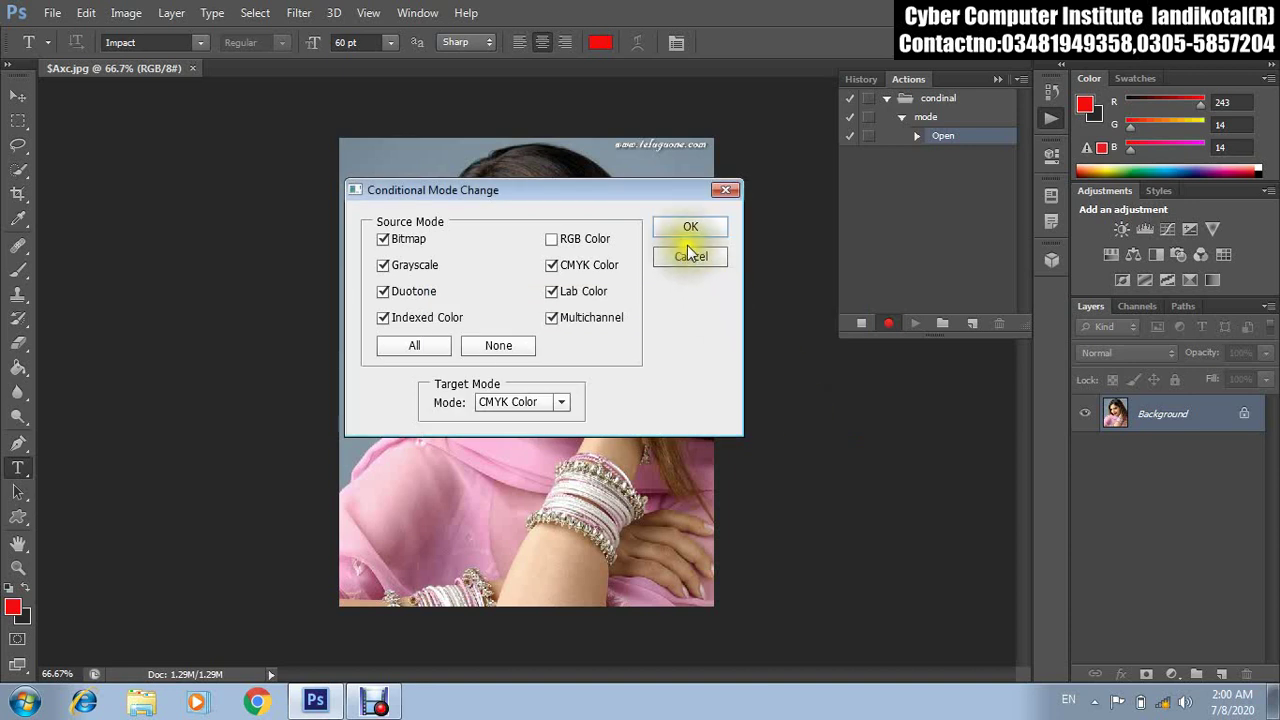
left_click(553, 267)
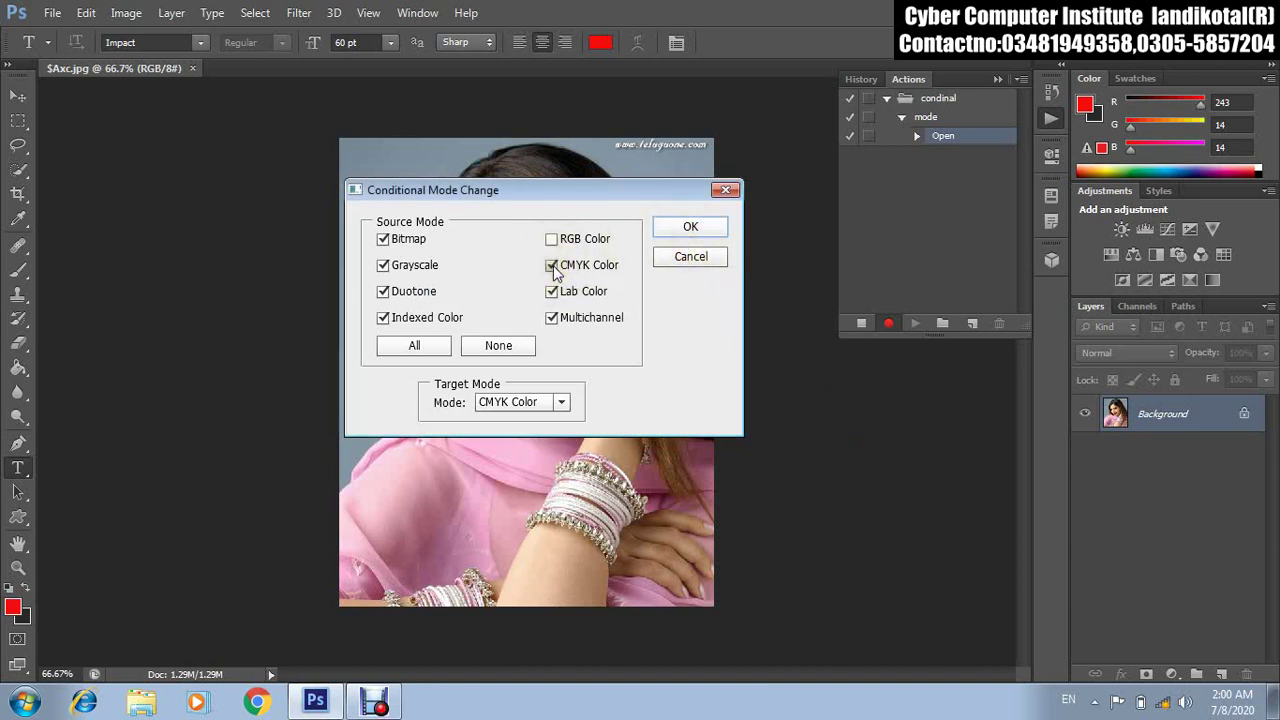
left_click(552, 239)
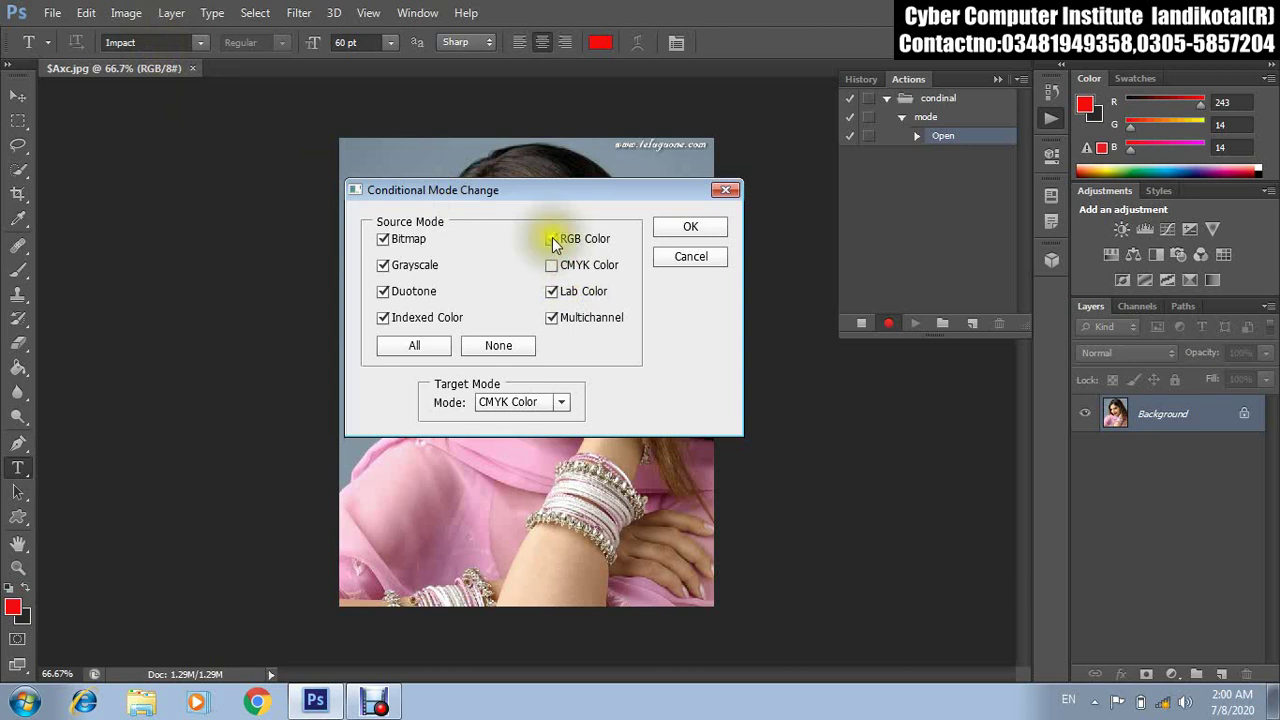
left_click(692, 230)
left_click(664, 296)
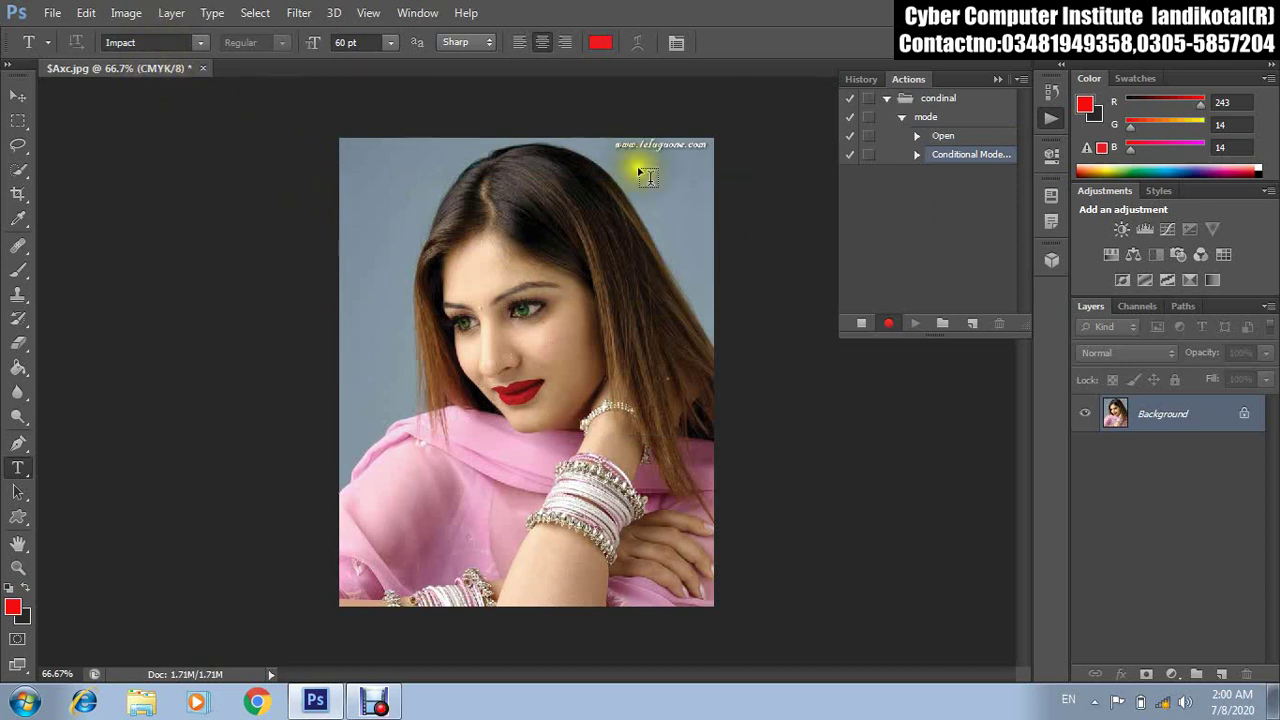
Stop recording, then open the curly-haired portrait, garden, girl and roses (75) photos together.
left_click(860, 325)
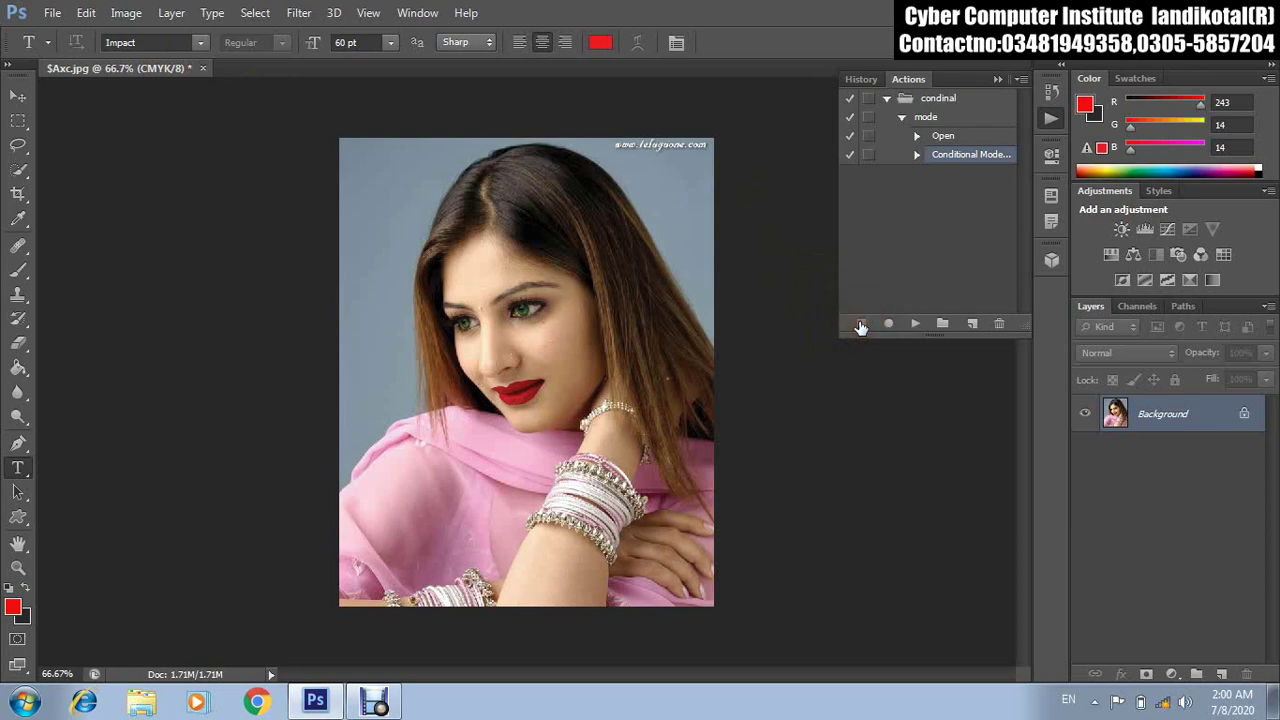
left_click(58, 14)
left_click(75, 47)
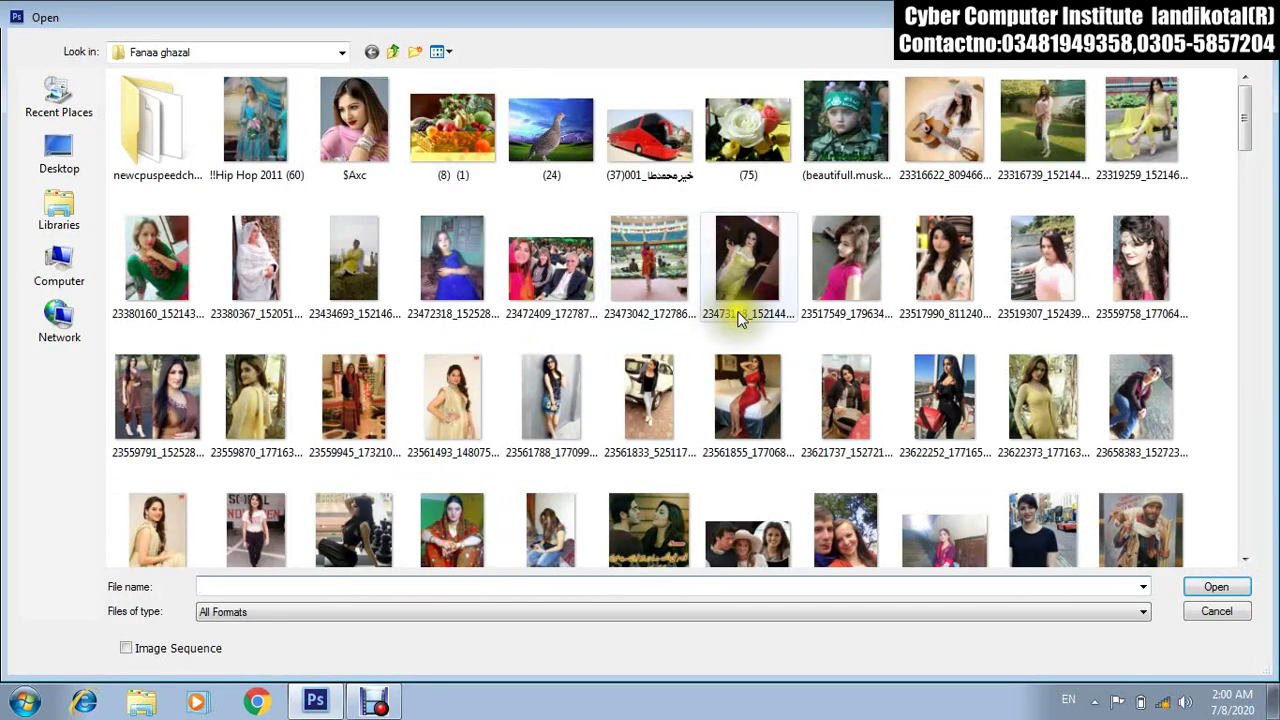
left_click(1128, 269)
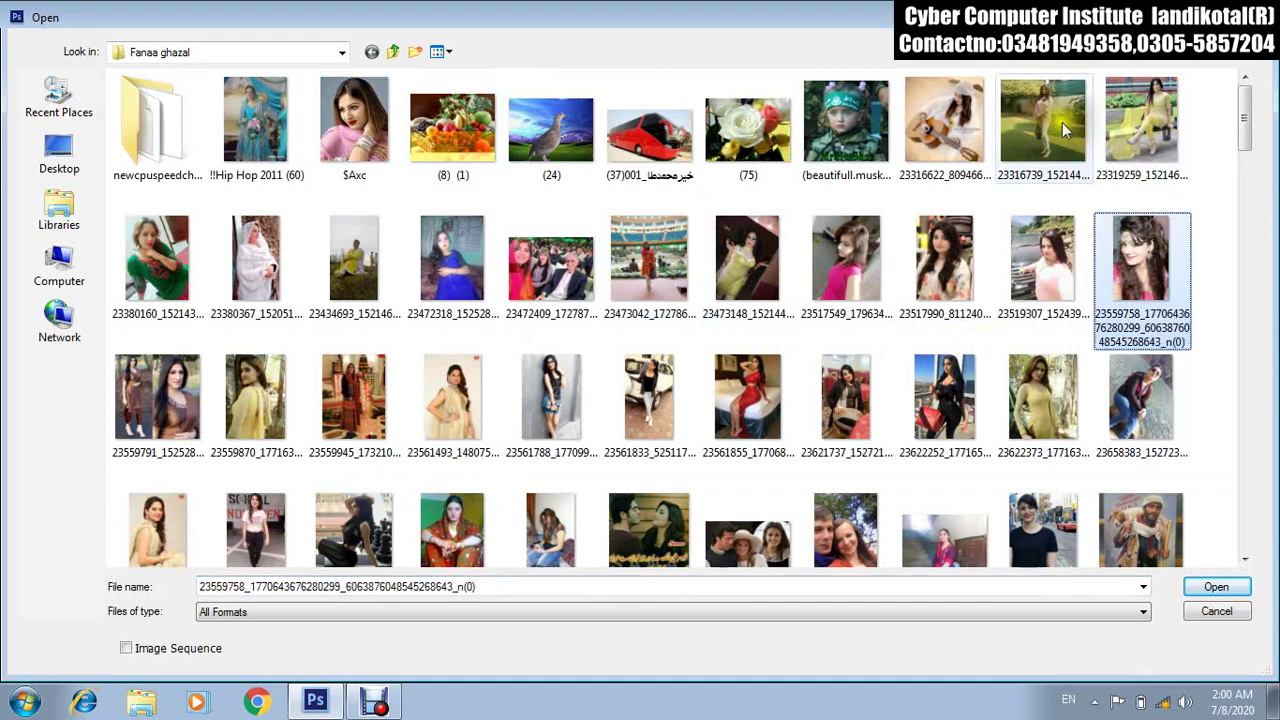
left_click(1005, 114, "ctrl")
left_click(826, 120, "ctrl")
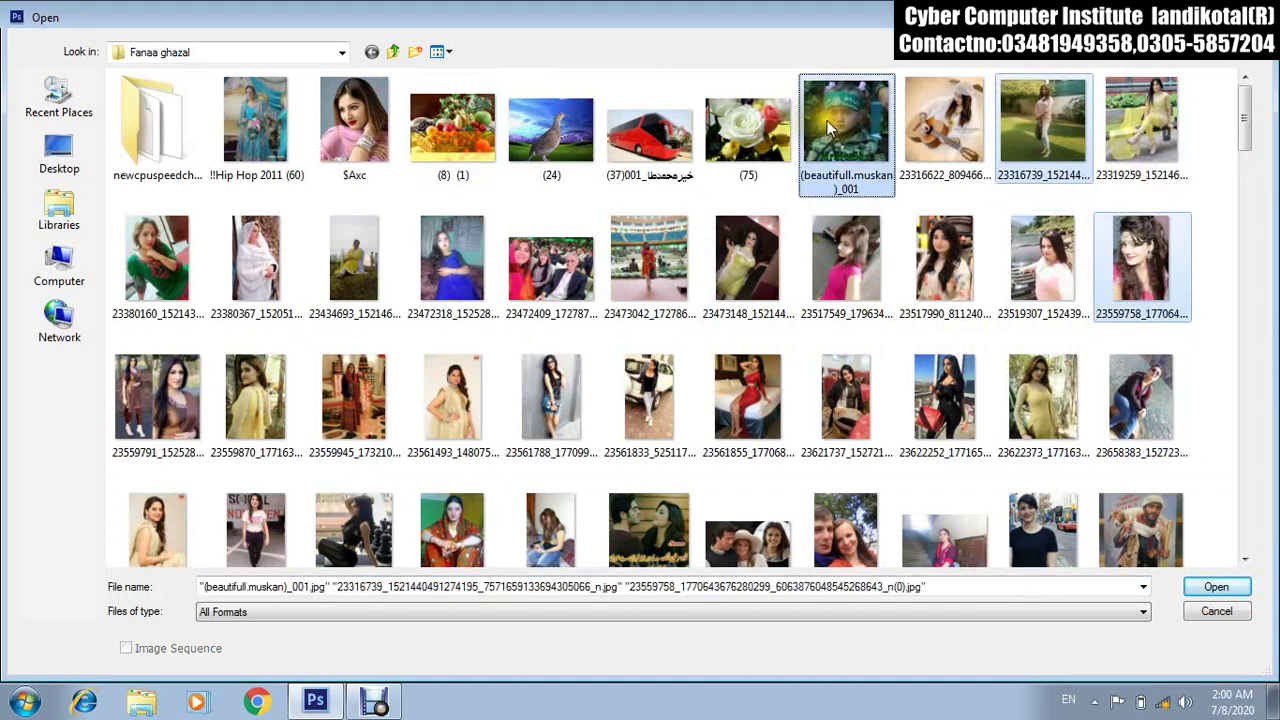
left_click(748, 125, "ctrl")
left_click(1200, 580)
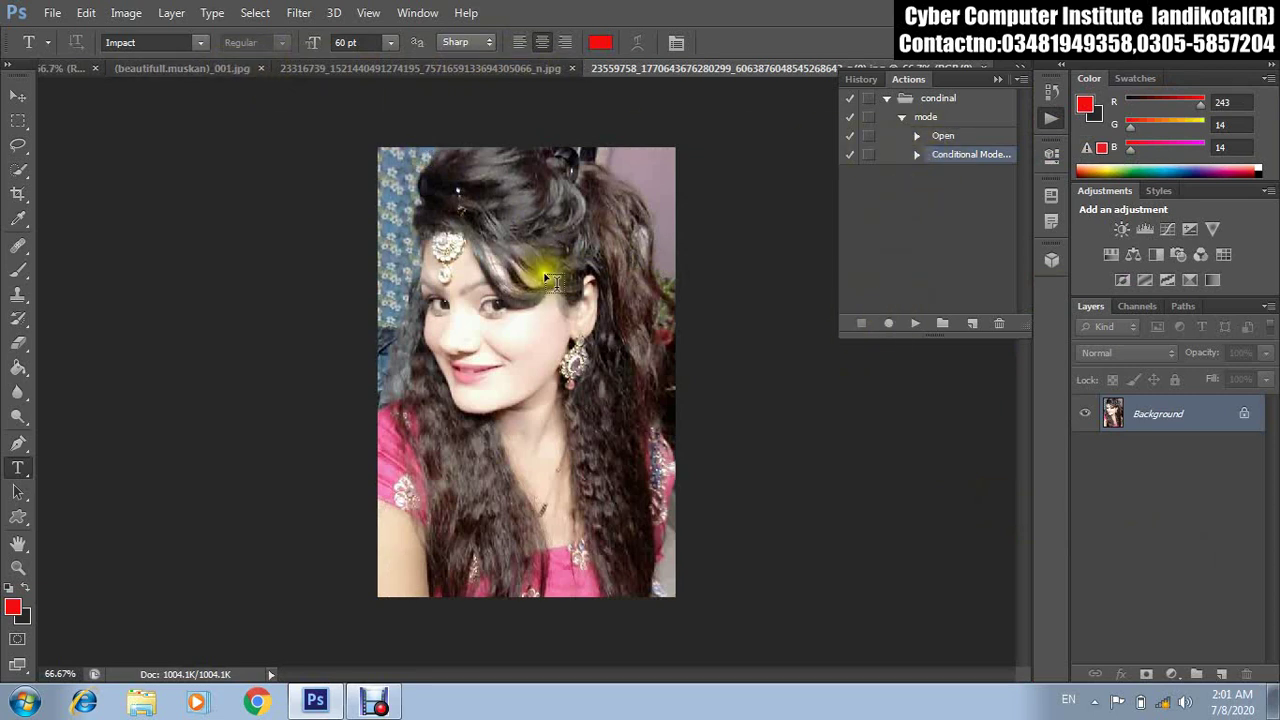
Play the mode action on the curly-haired portrait, then close it without saving.
left_click(18, 95)
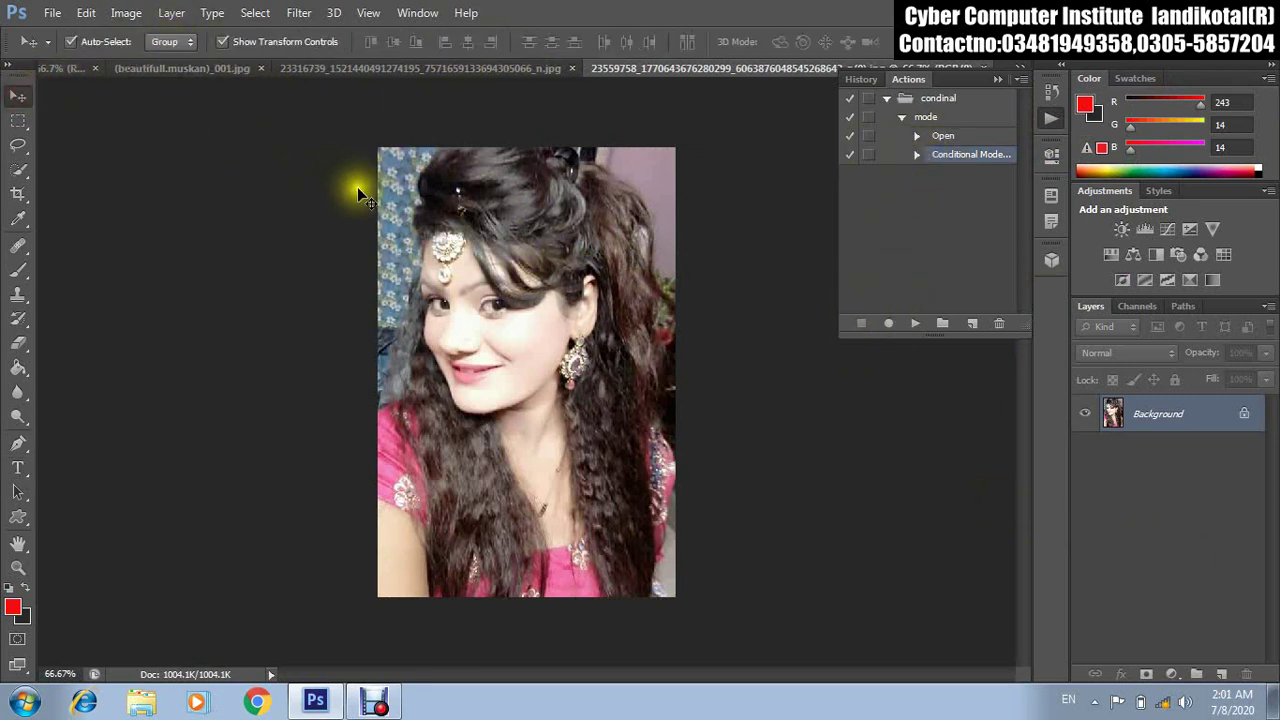
left_click(912, 327)
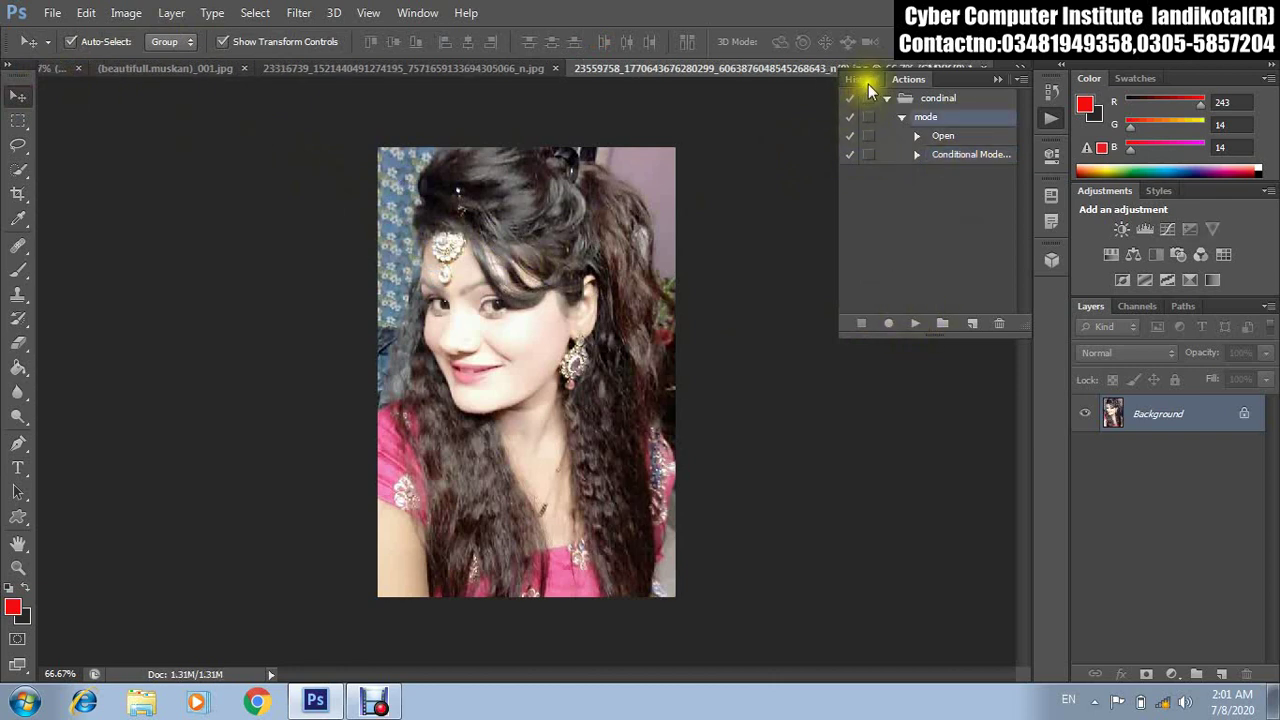
left_click_drag(943, 80, 960, 100)
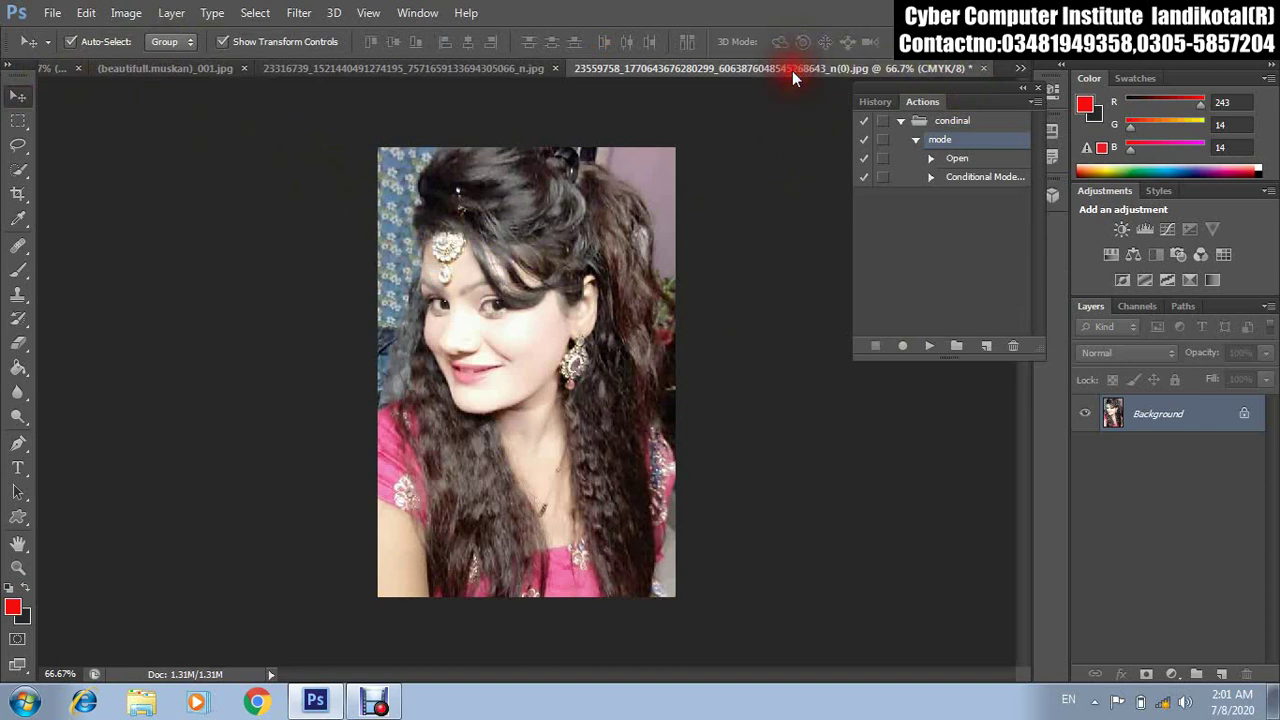
left_click(983, 69)
left_click(694, 285)
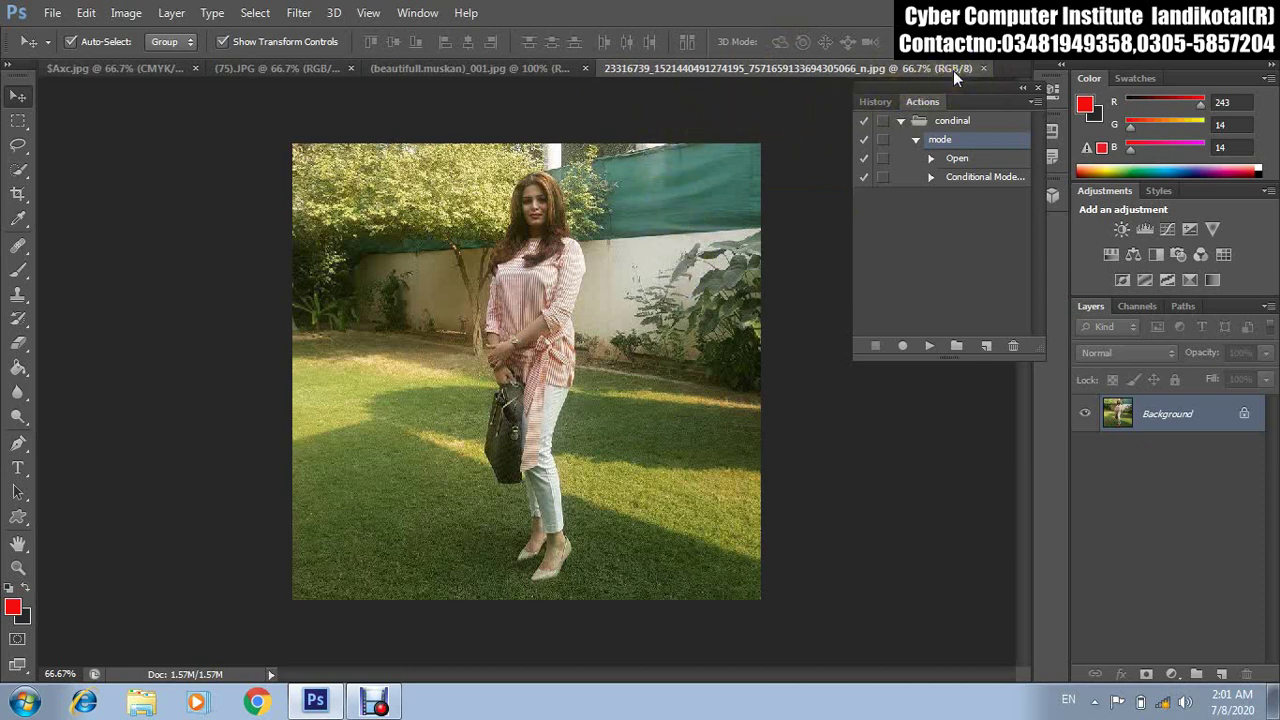
Try the action on the garden photo, then convert the girl photo to CMYK.
left_click(929, 346)
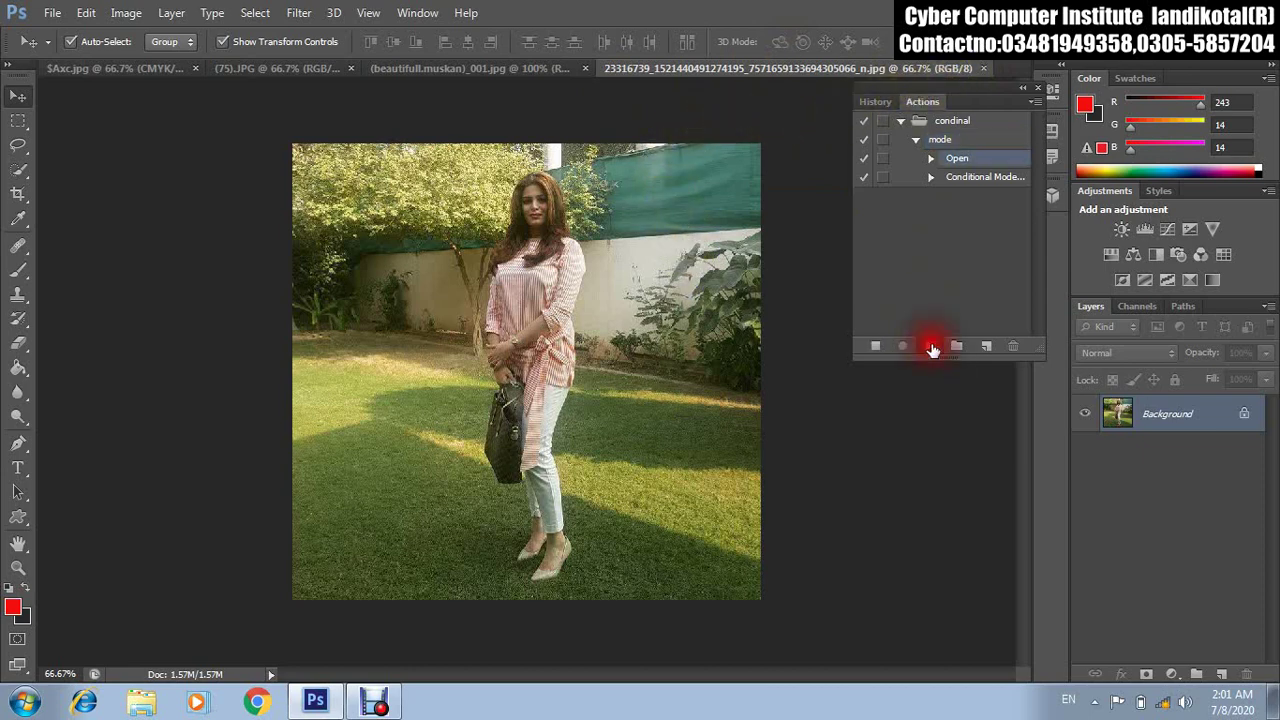
left_click(813, 416)
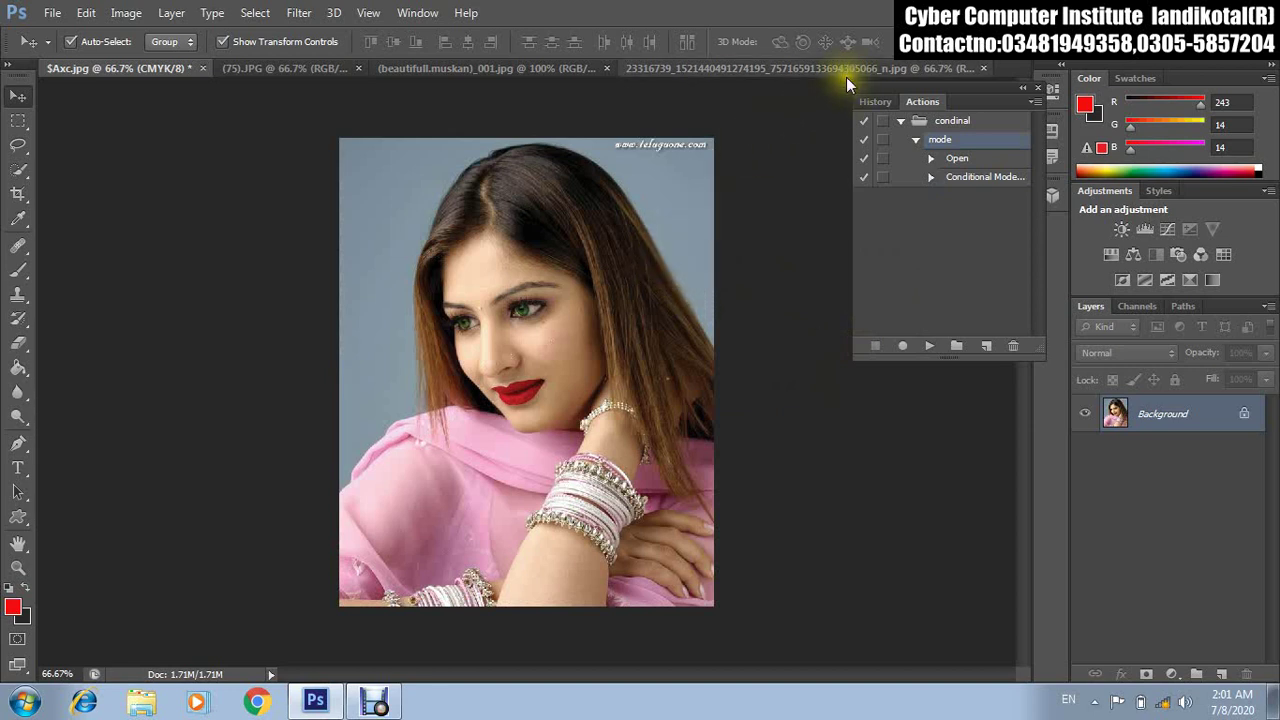
left_click(464, 67)
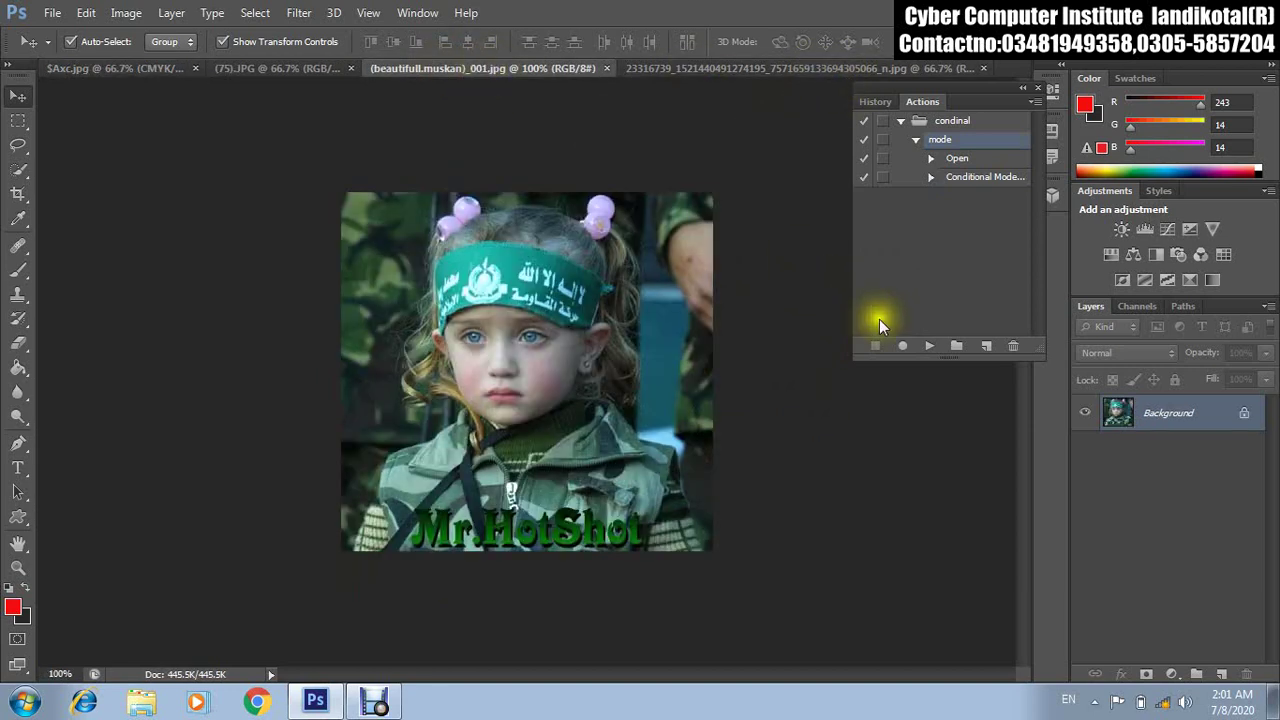
left_click(950, 178)
left_click(926, 346)
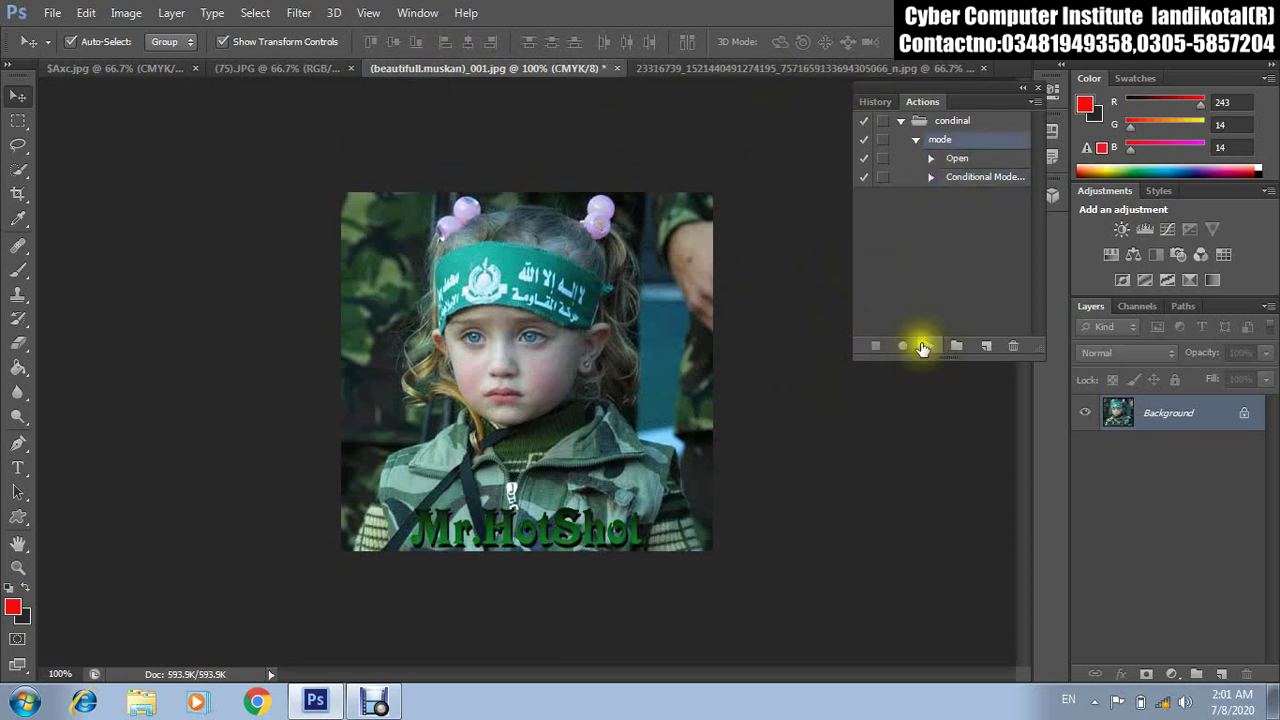
Convert the roses photo to CMYK by playing from the Conditional Mode step.
left_click(305, 68)
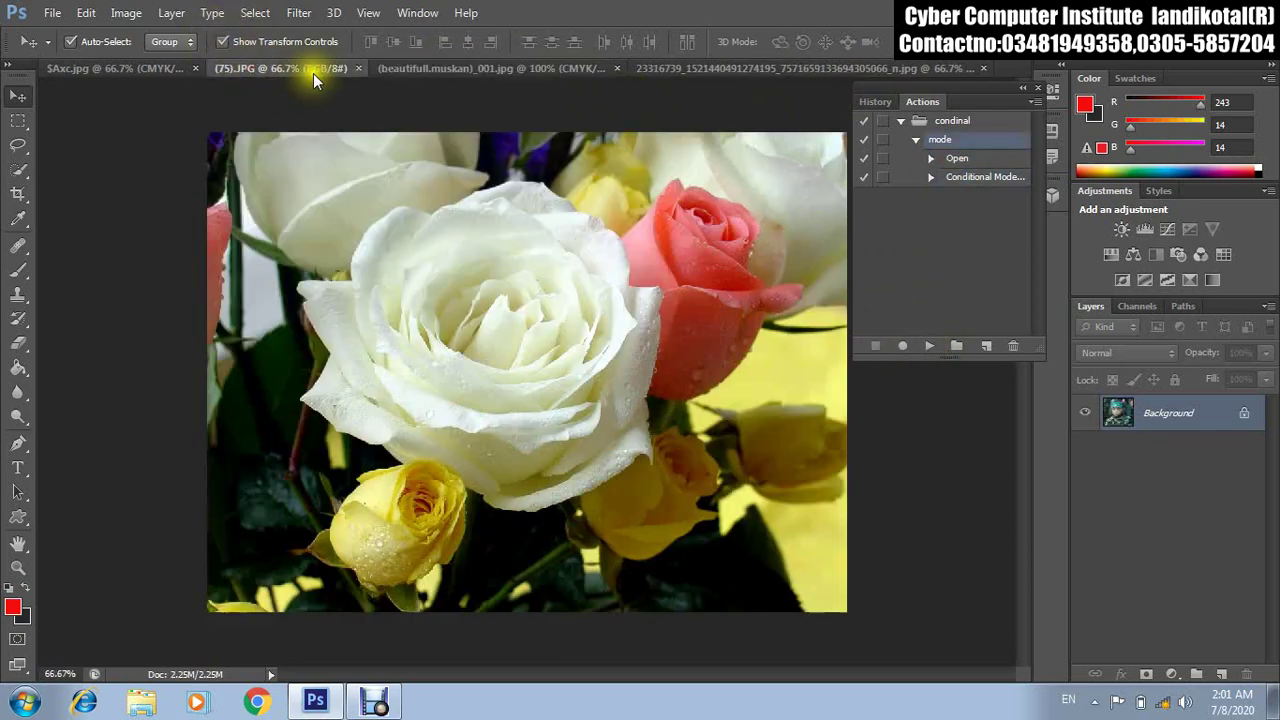
left_click(915, 346)
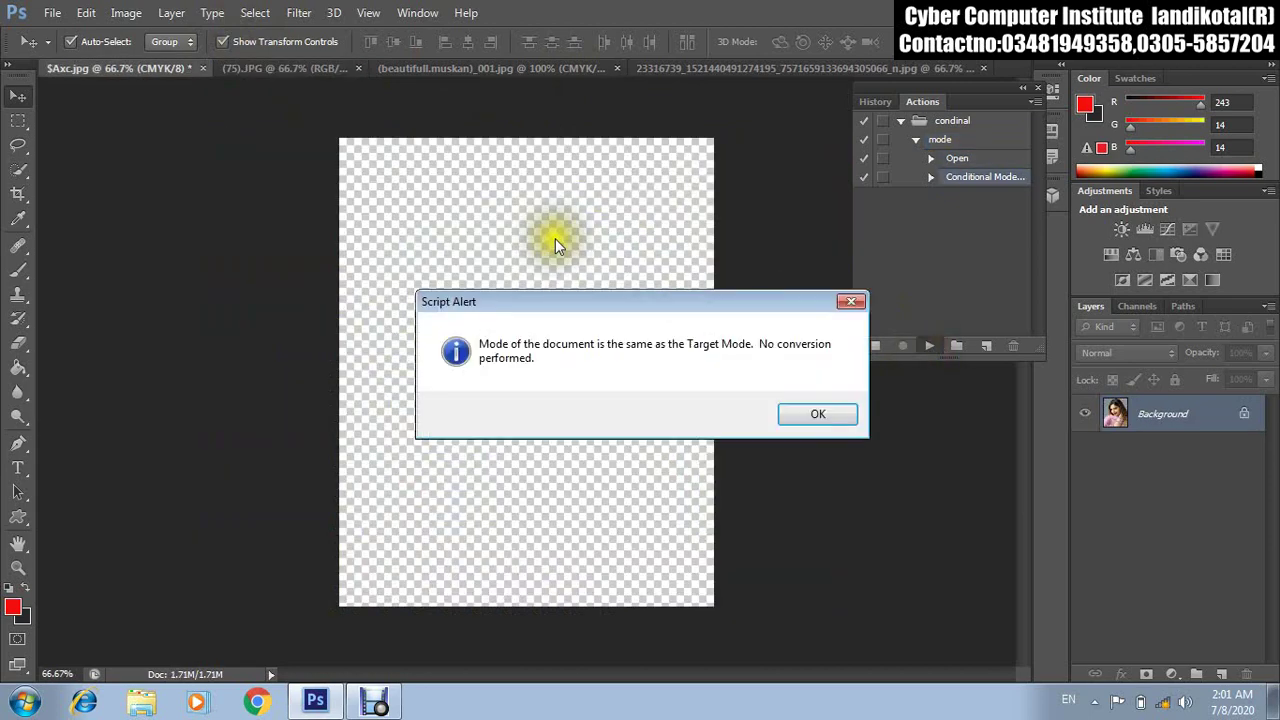
left_click(792, 412)
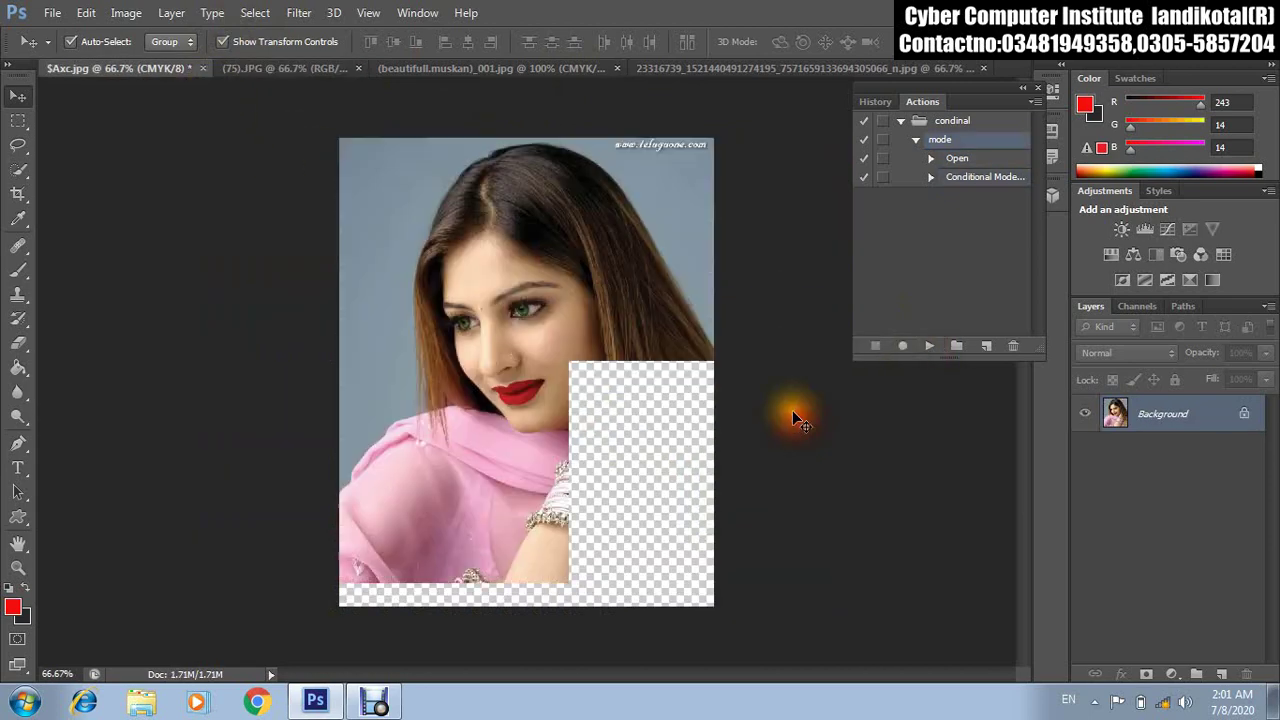
left_click(309, 69)
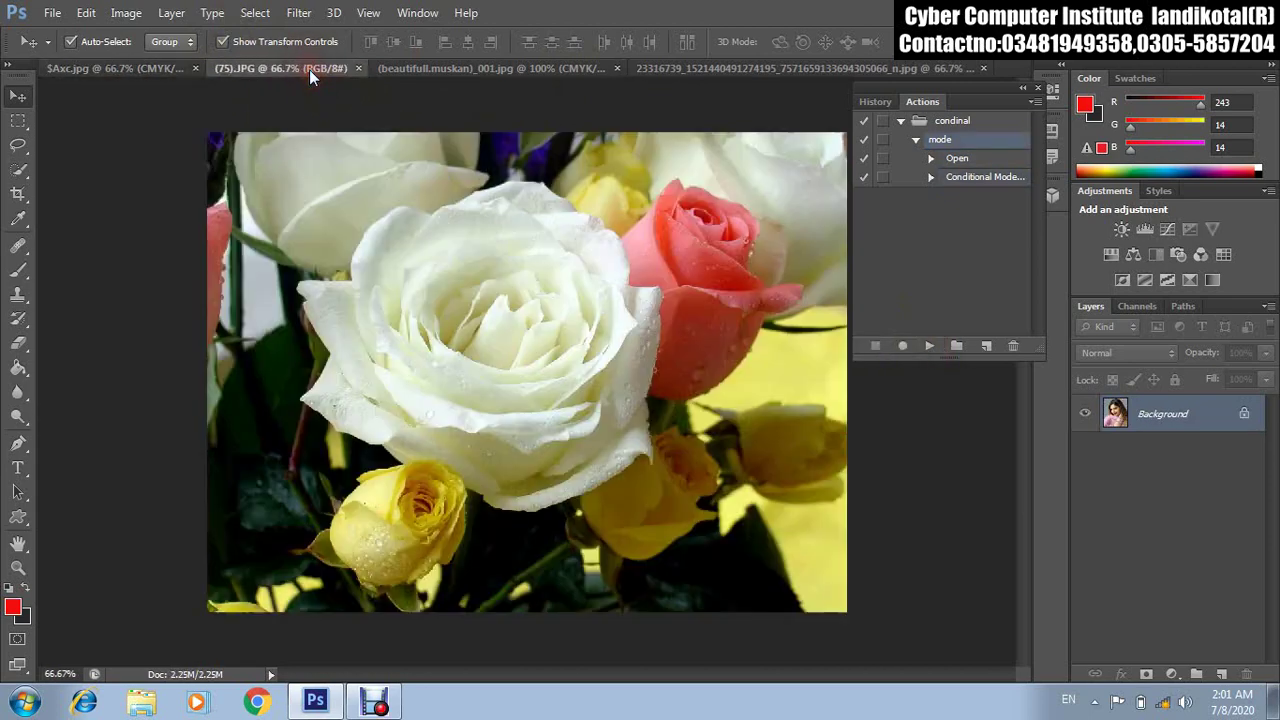
left_click(970, 180)
left_click(929, 345)
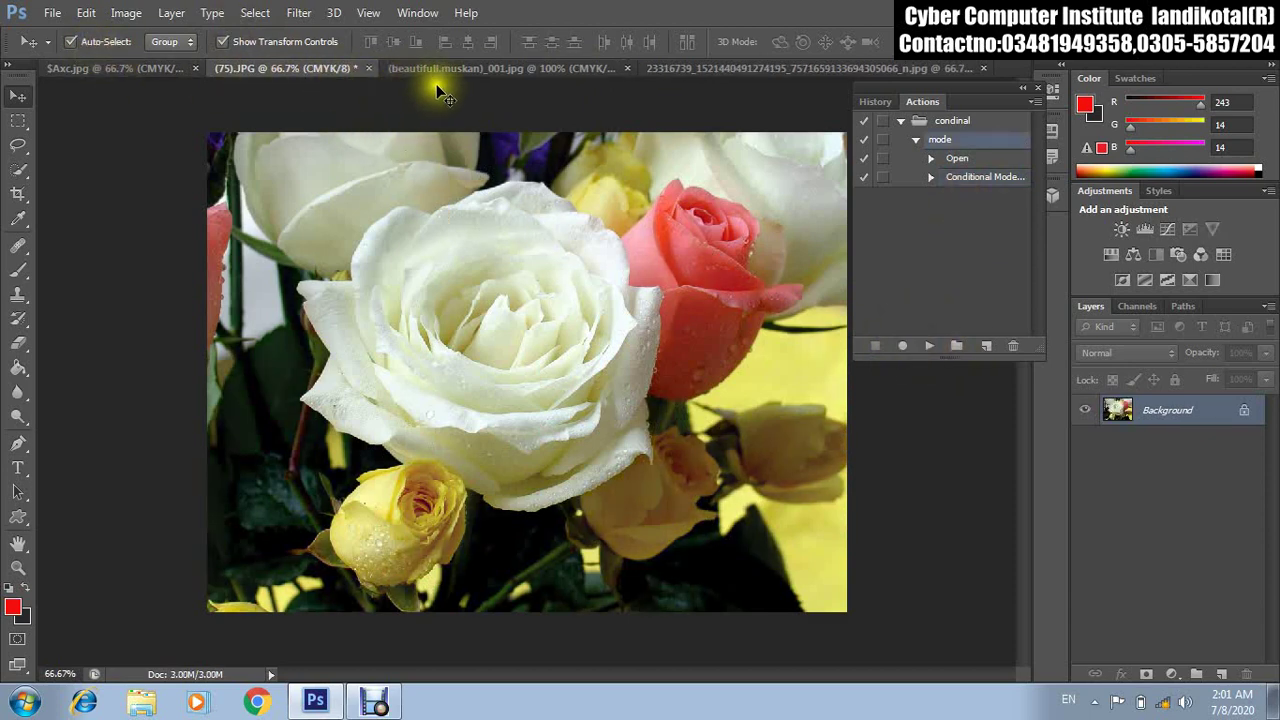
Convert the garden photo to CMYK using the Conditional Mode step.
left_click(474, 69)
left_click(760, 73)
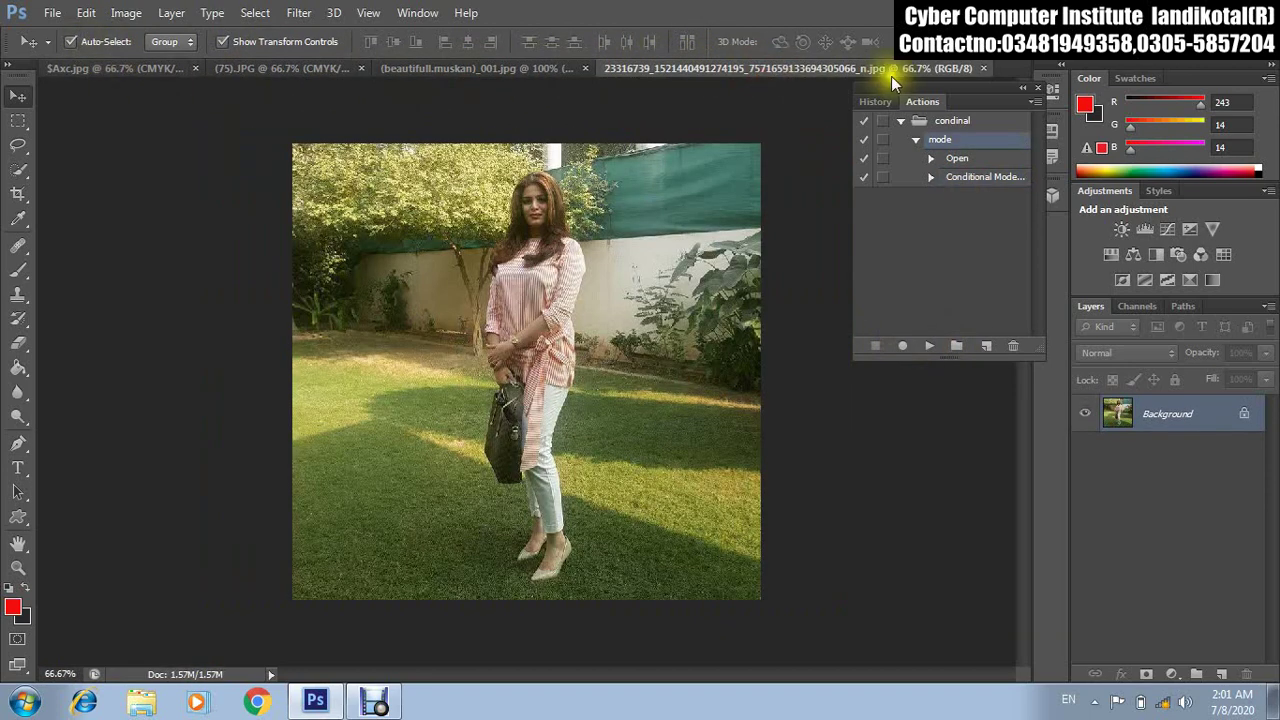
left_click(976, 184)
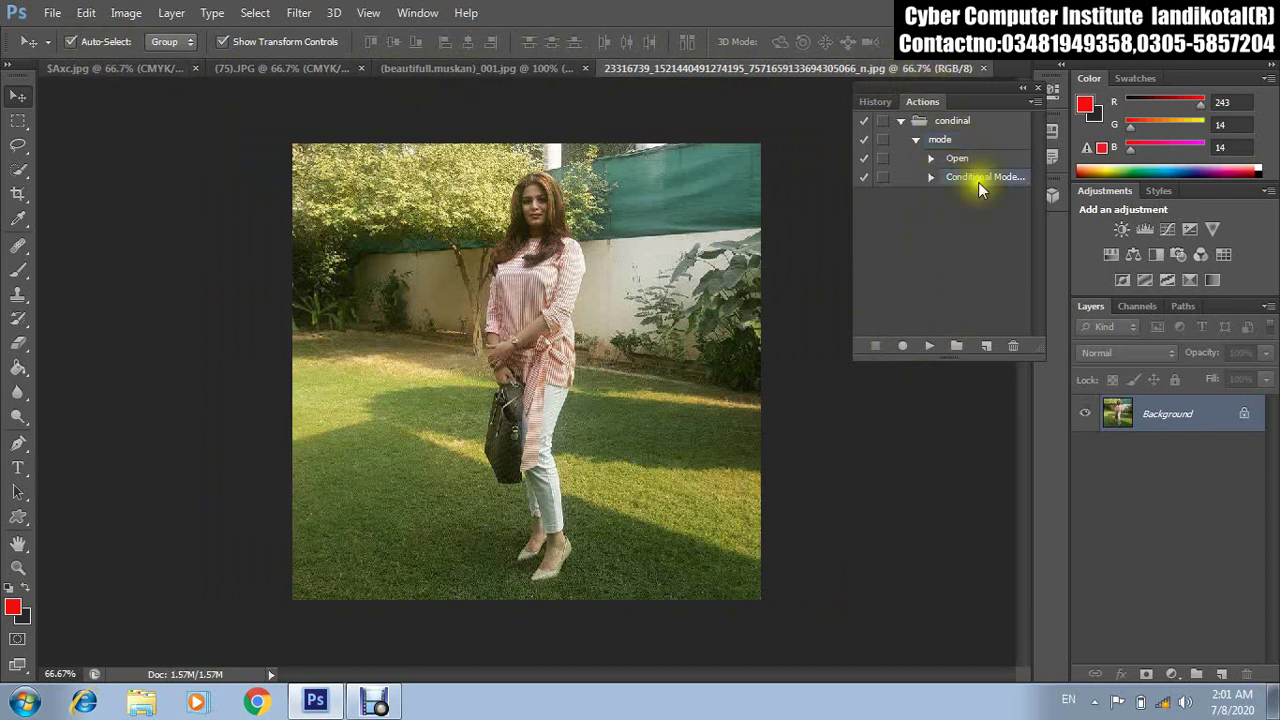
left_click(904, 347)
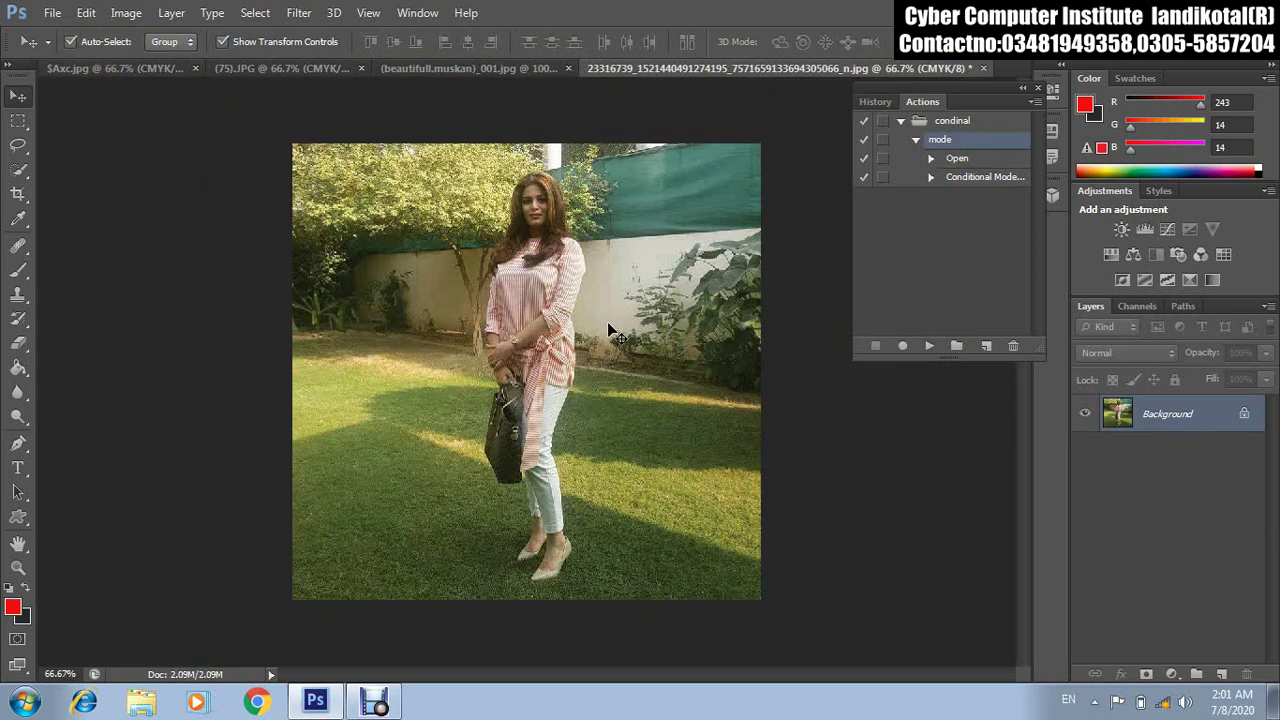
left_click(985, 178)
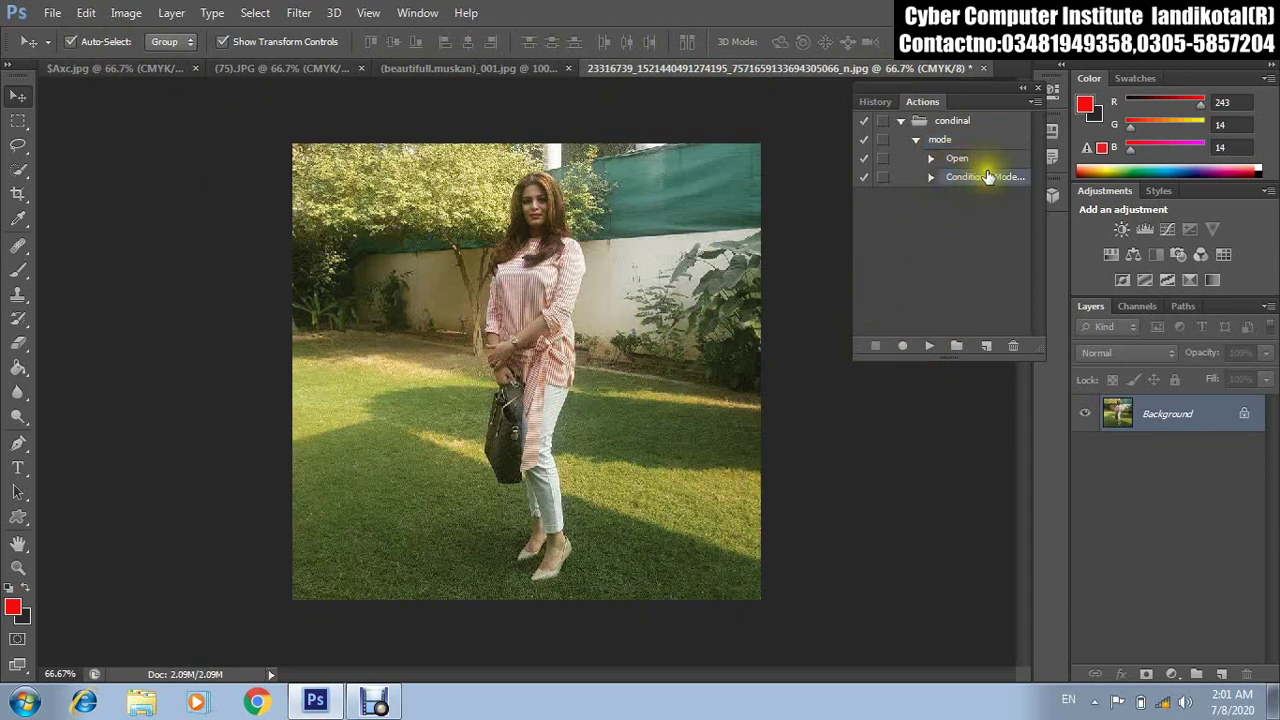
Delete the Conditional Mode step from the mode action and open the Actions panel menu.
left_click(1010, 342)
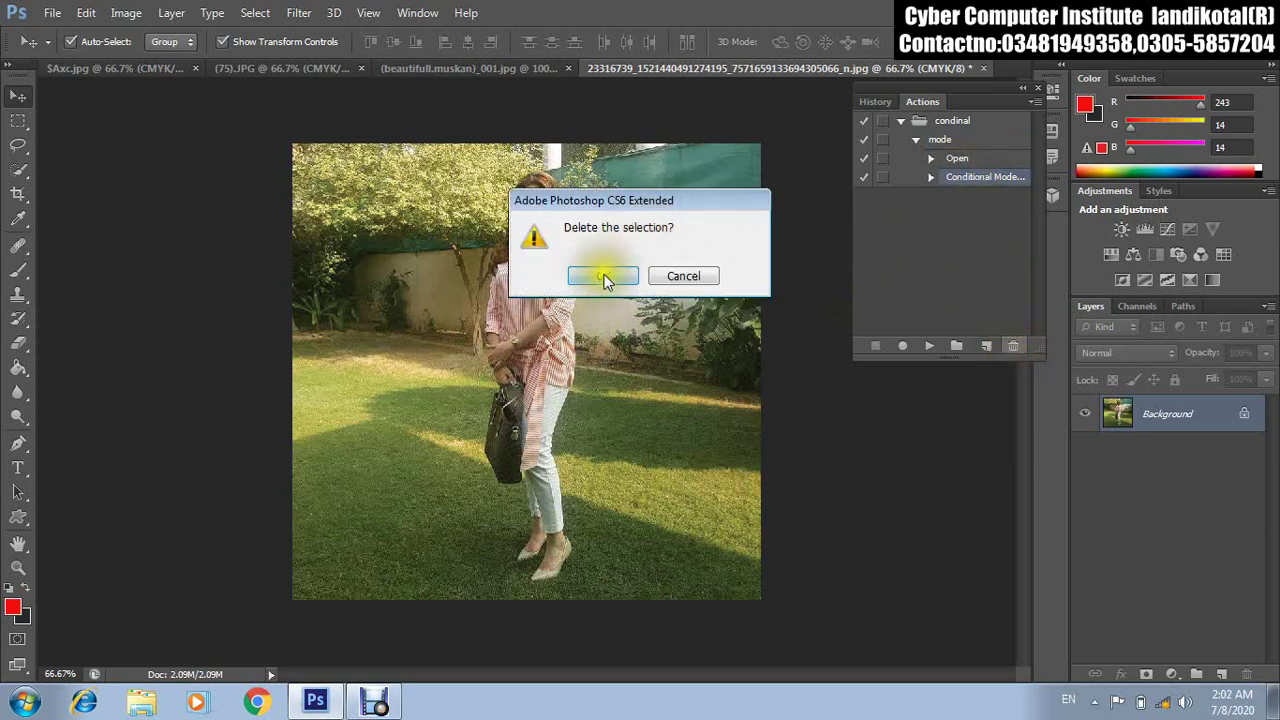
left_click(604, 277)
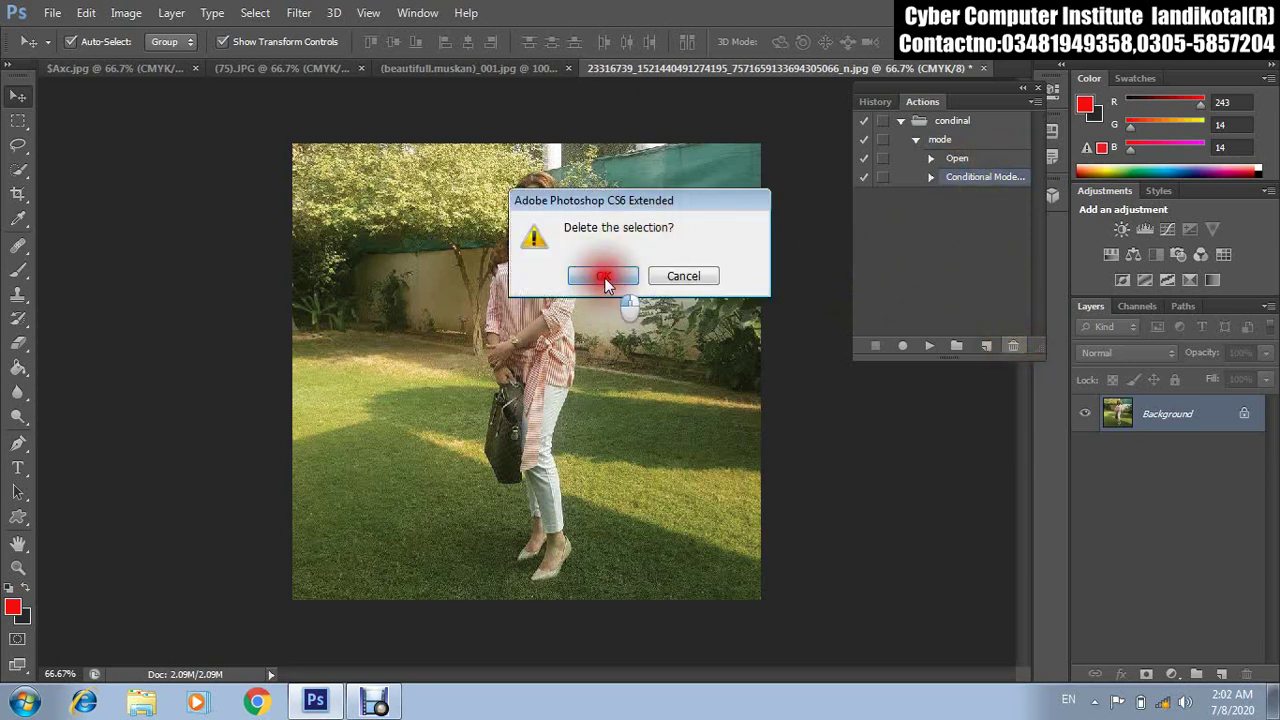
left_click(1035, 104)
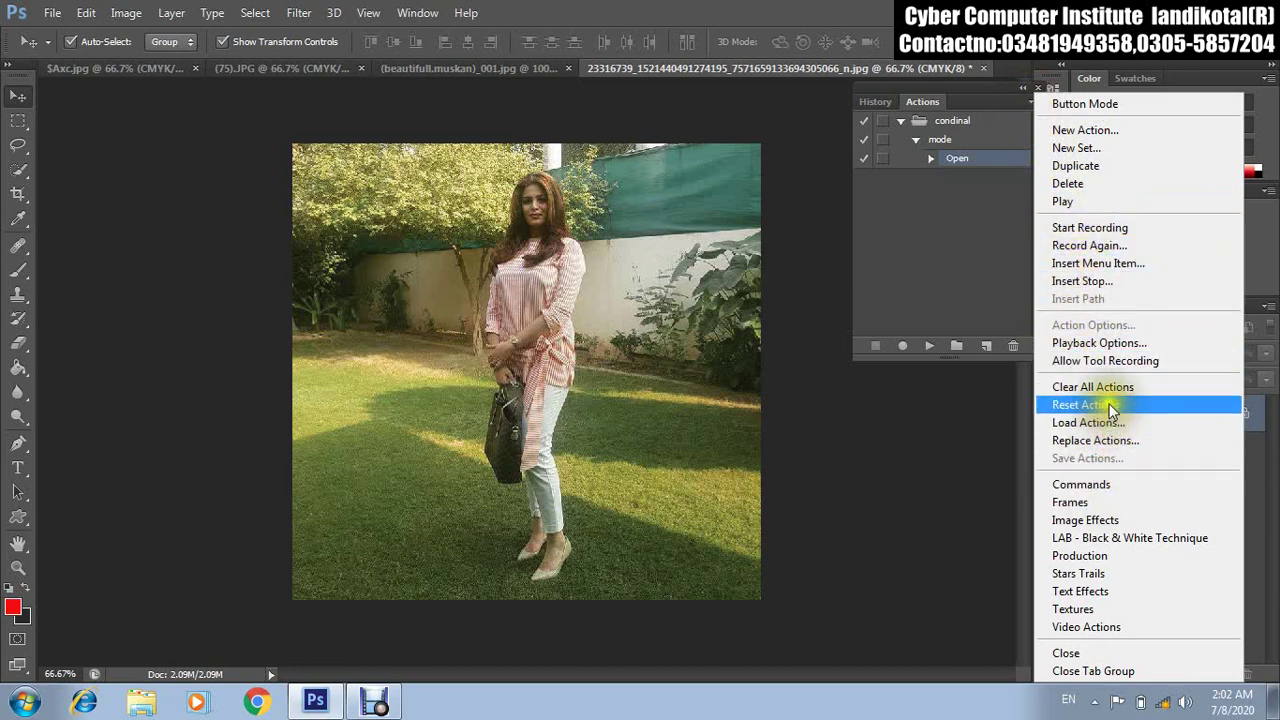
Insert File > Automate > Conditional Mode Change as a menu item in the mode action.
left_click(1088, 263)
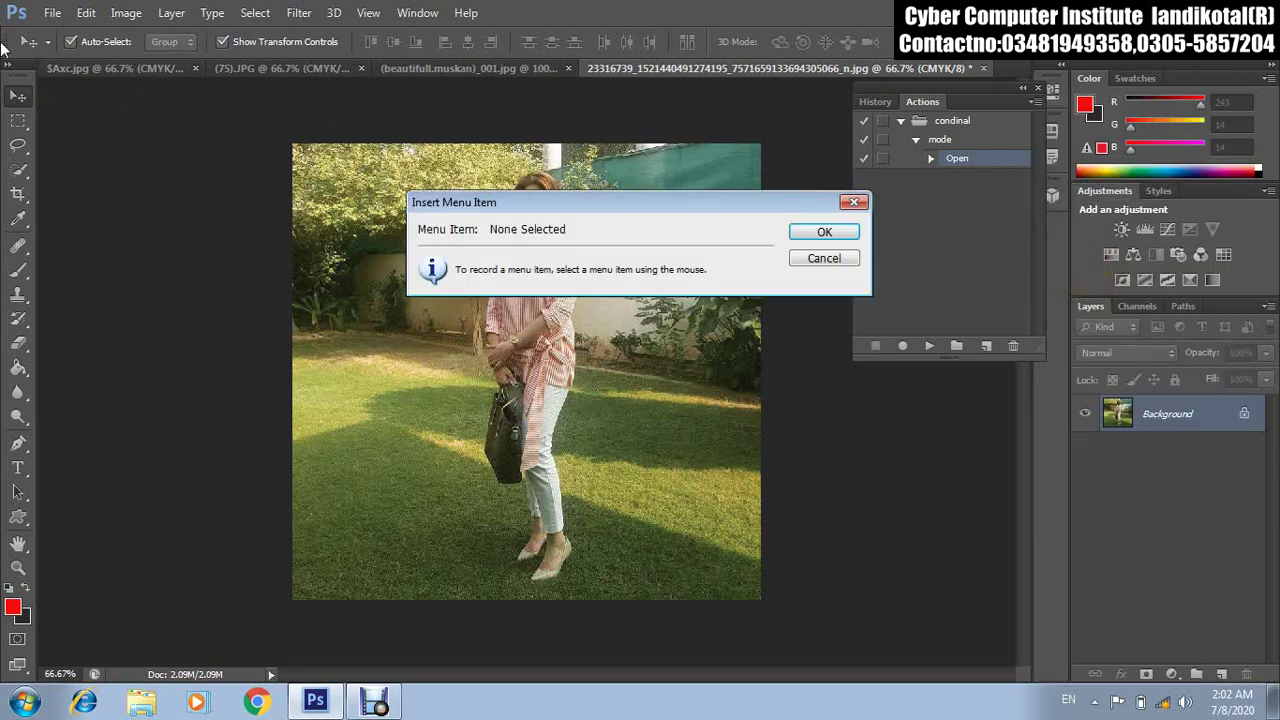
left_click(52, 12)
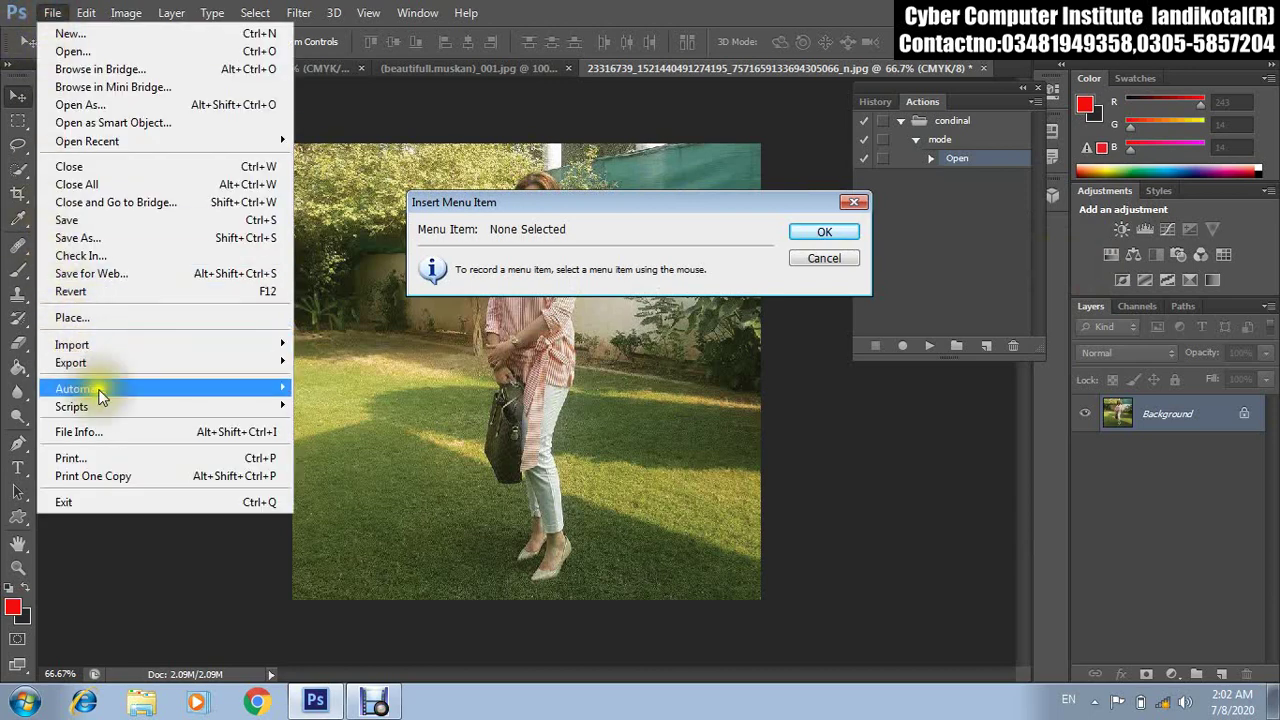
mouse_move(80, 388)
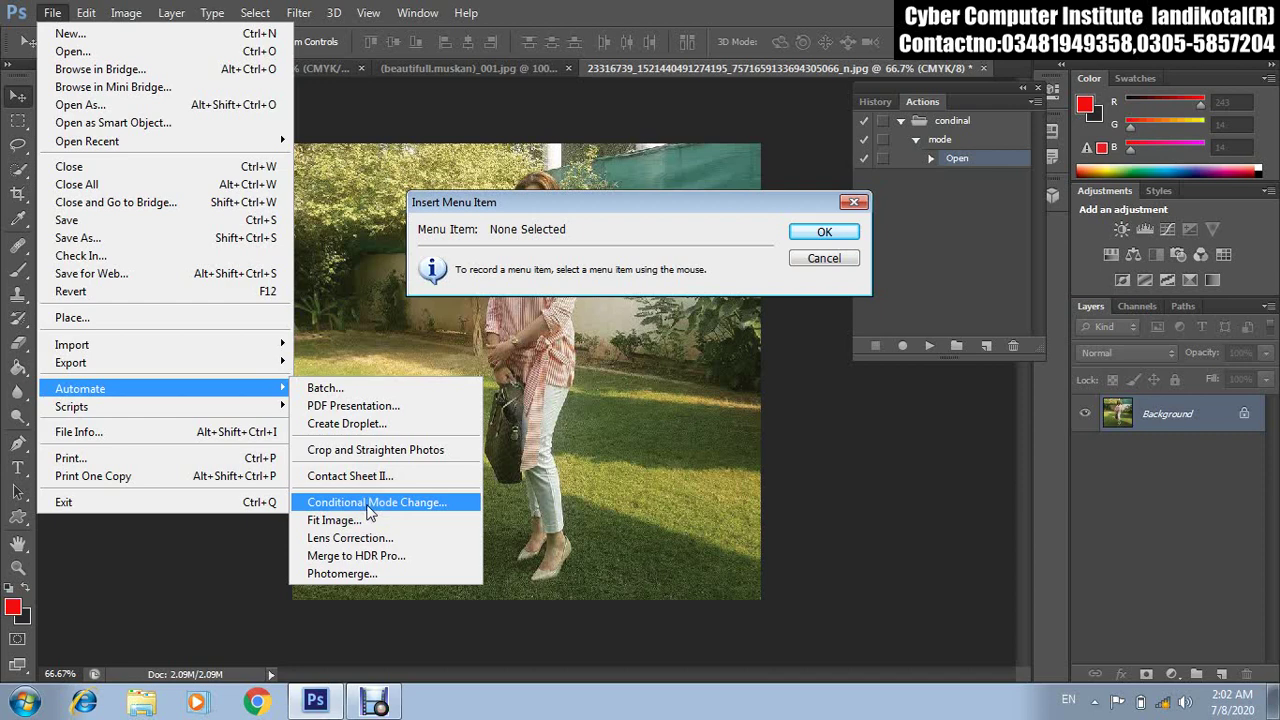
left_click(370, 508)
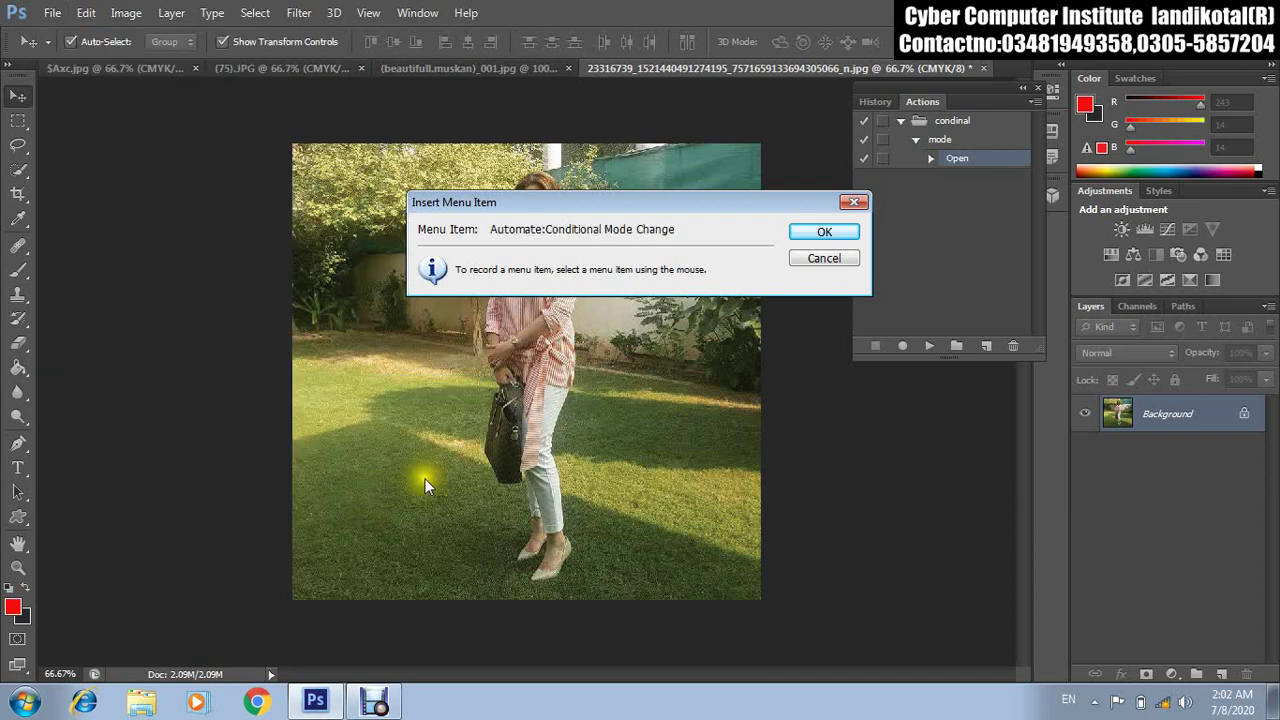
left_click(824, 232)
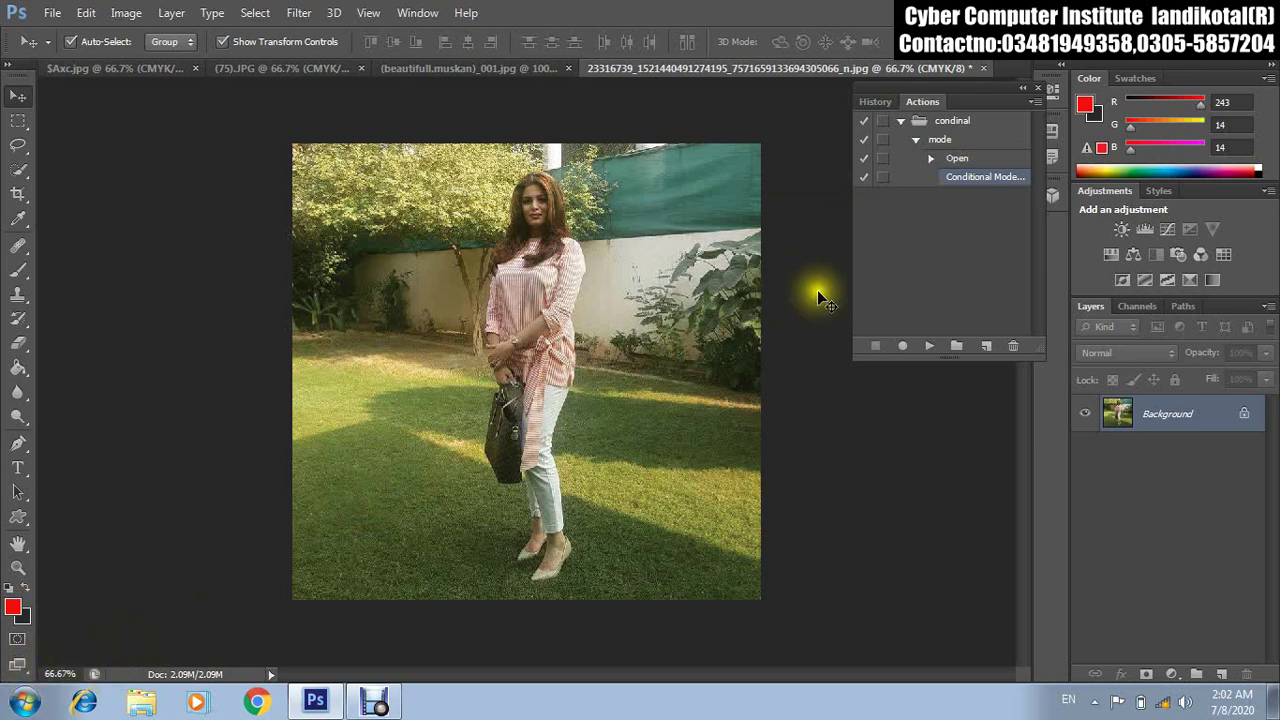
Set the inserted step to all source modes except RGB Color, targeting Grayscale, discarding colour.
double_click(970, 178)
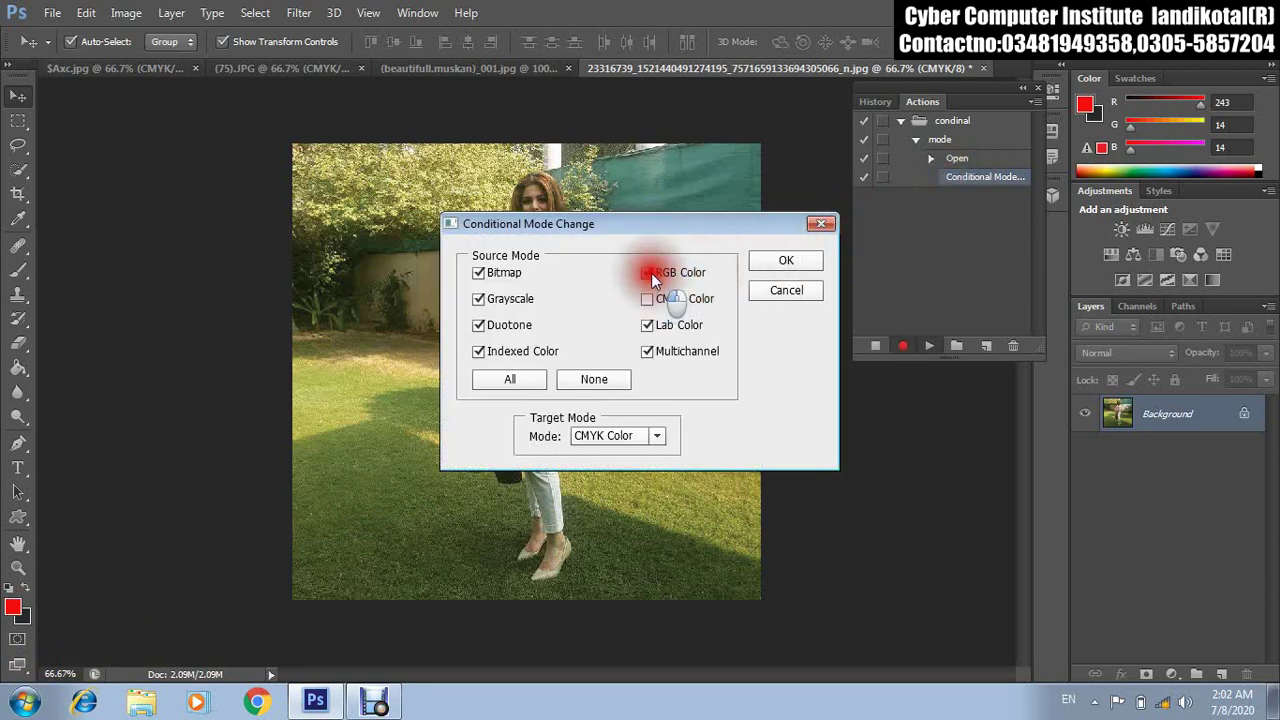
left_click_drag(633, 231, 615, 193)
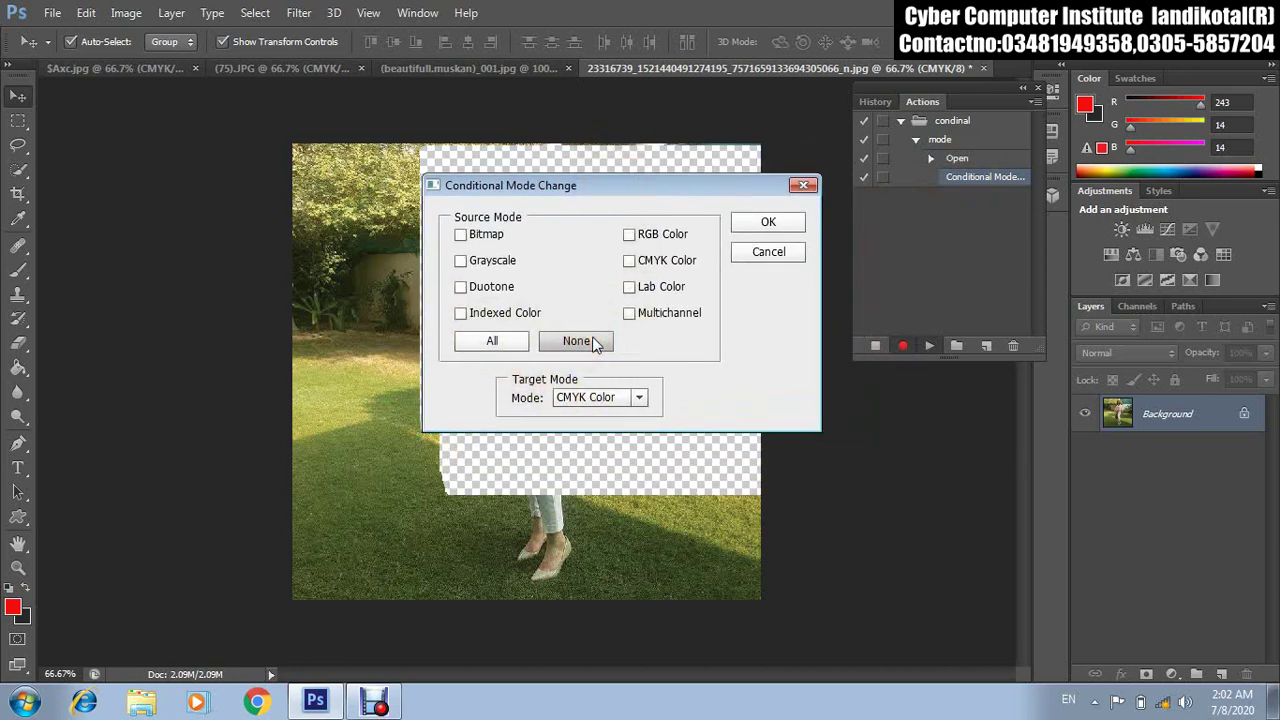
left_click(512, 346)
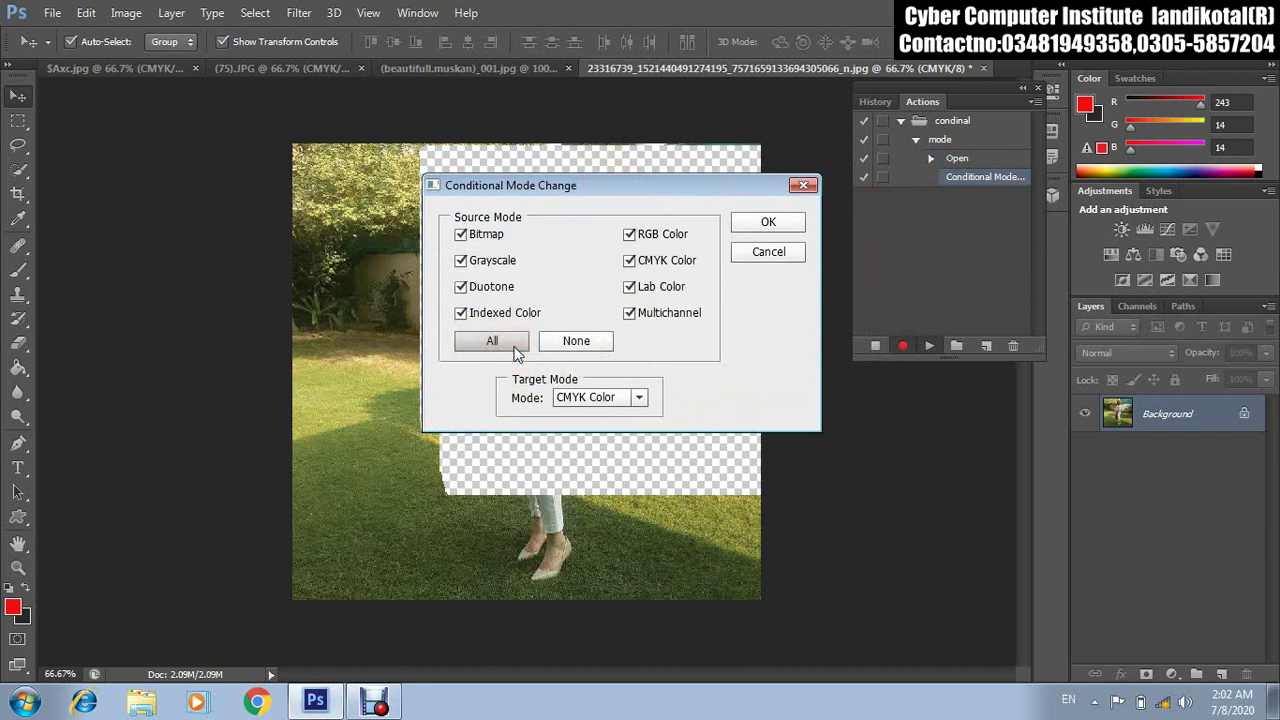
left_click(630, 235)
left_click(627, 234)
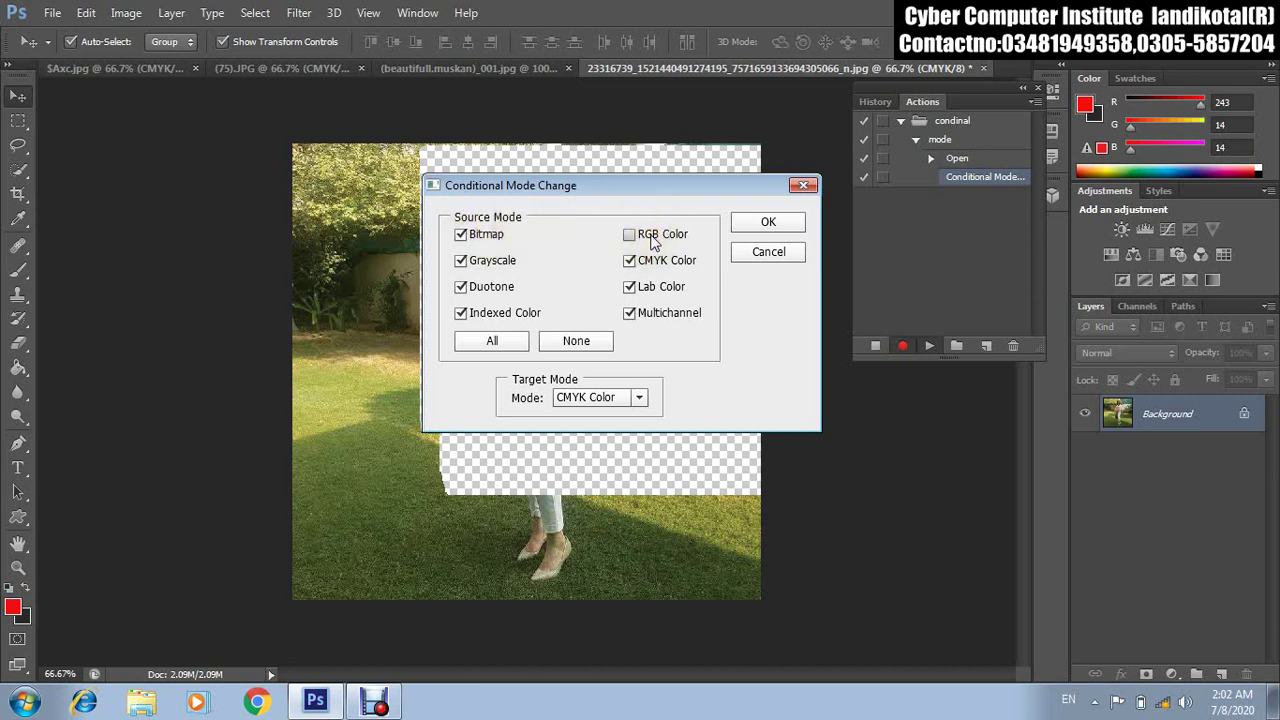
left_click(580, 398)
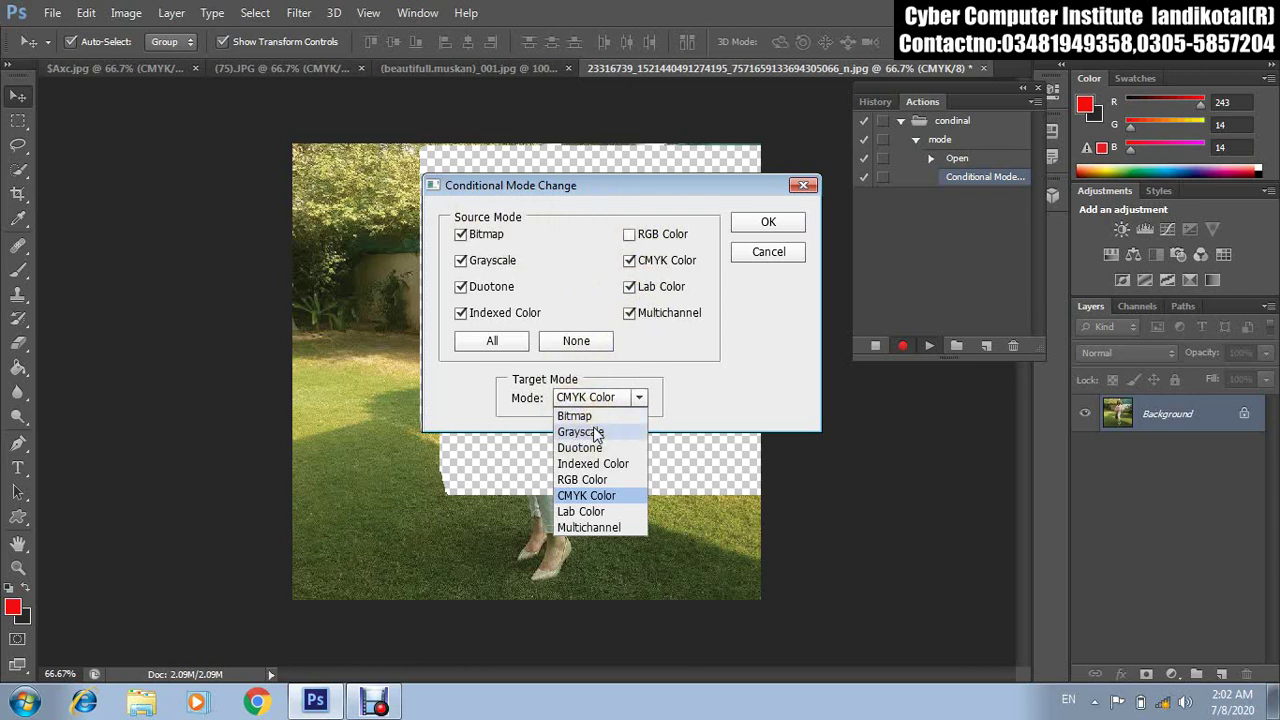
left_click(595, 432)
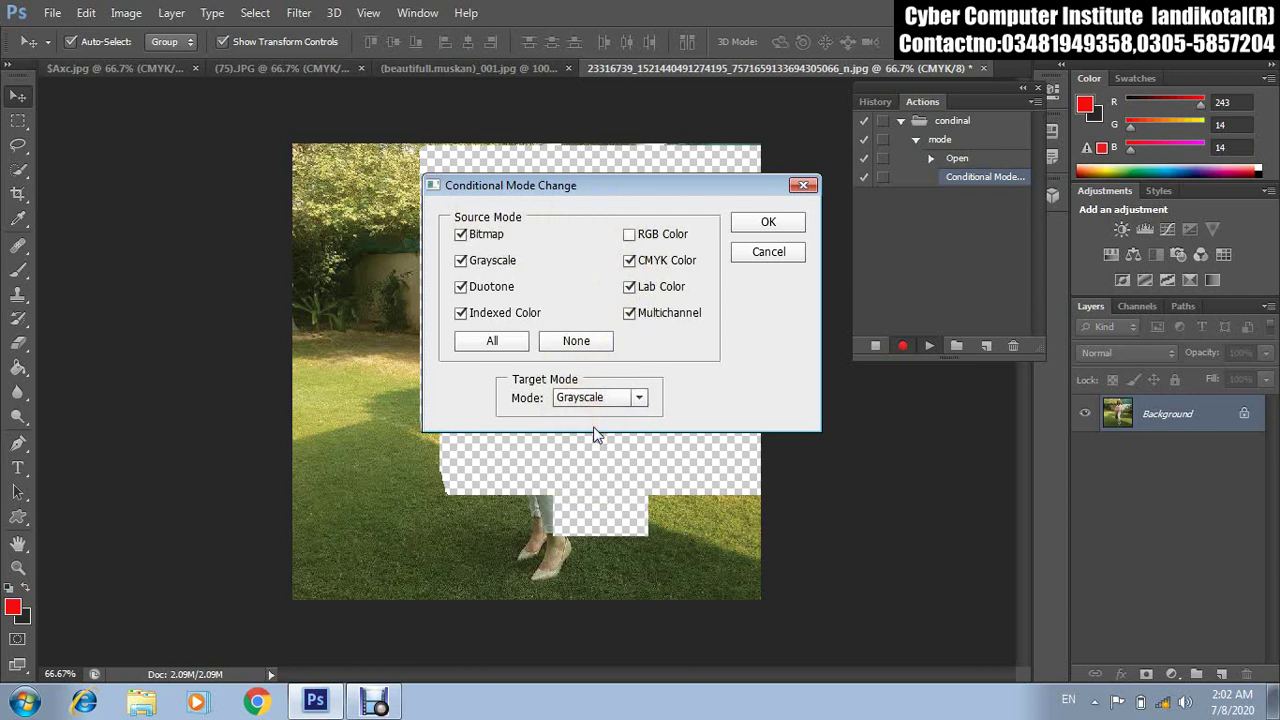
left_click(750, 221)
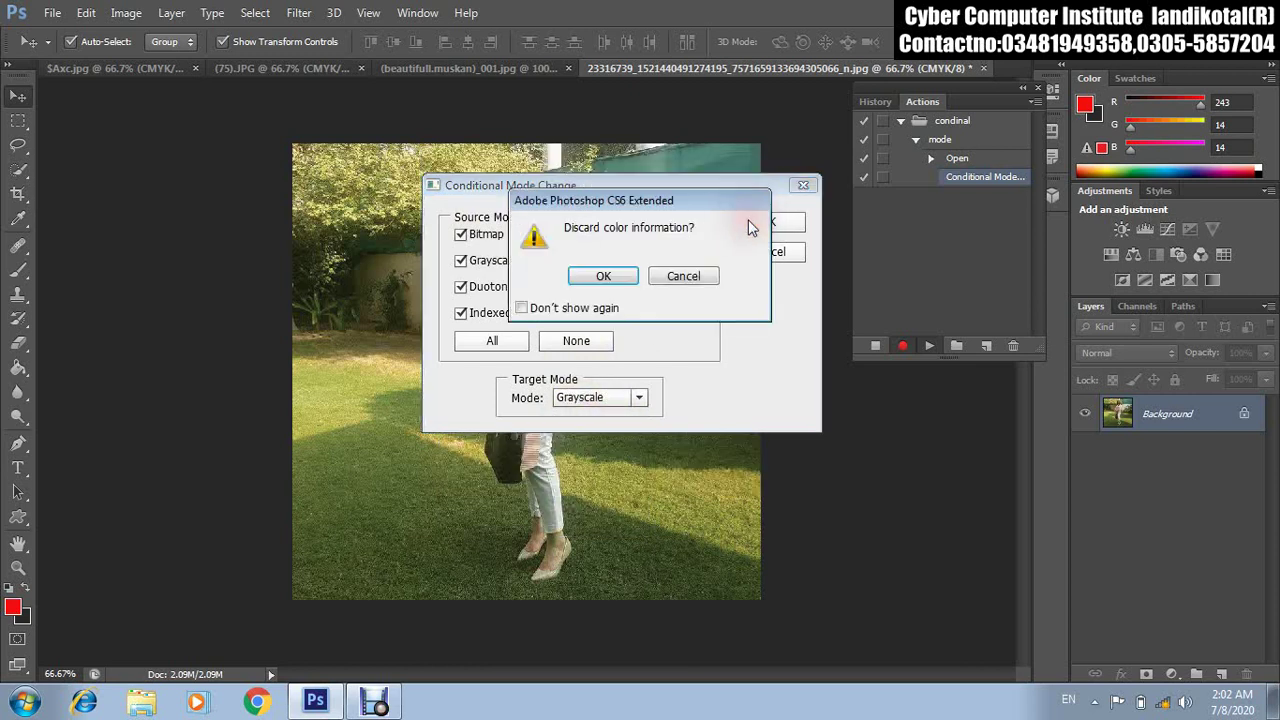
left_click(603, 277)
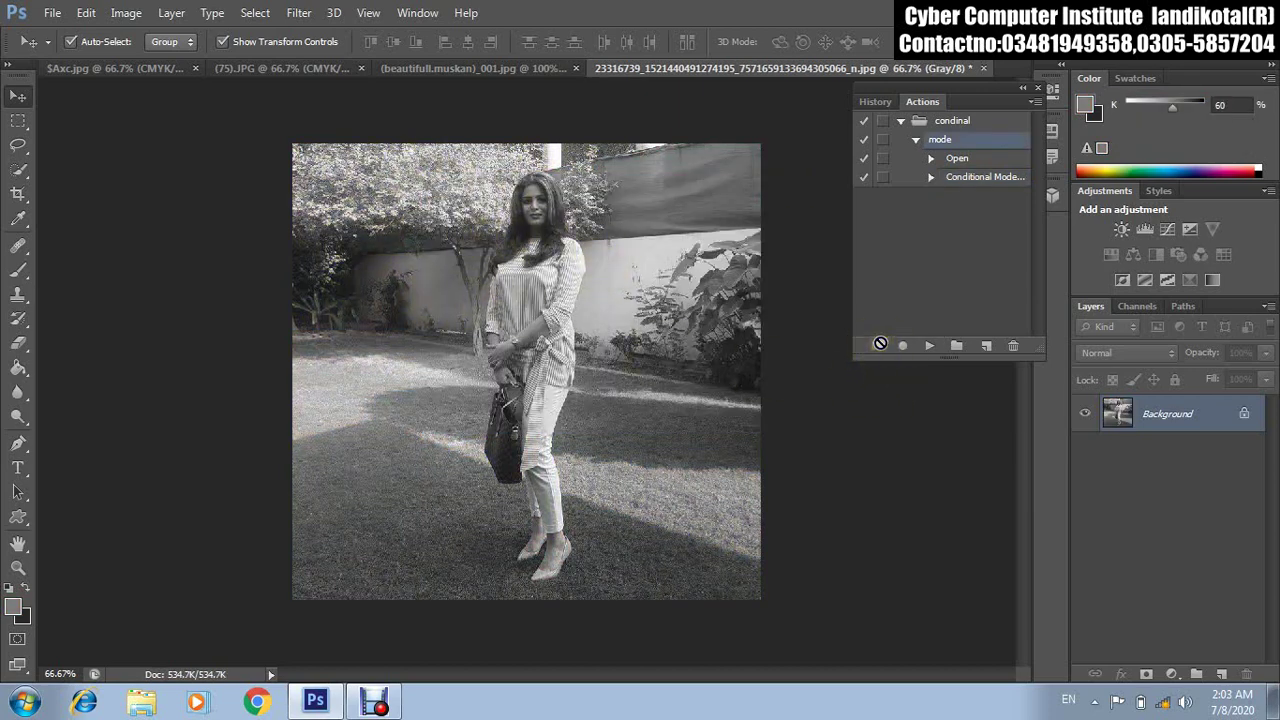
Play the mode action on the girl, (75).JPG roses and $Axc.jpg photos in turn.
left_click(479, 66)
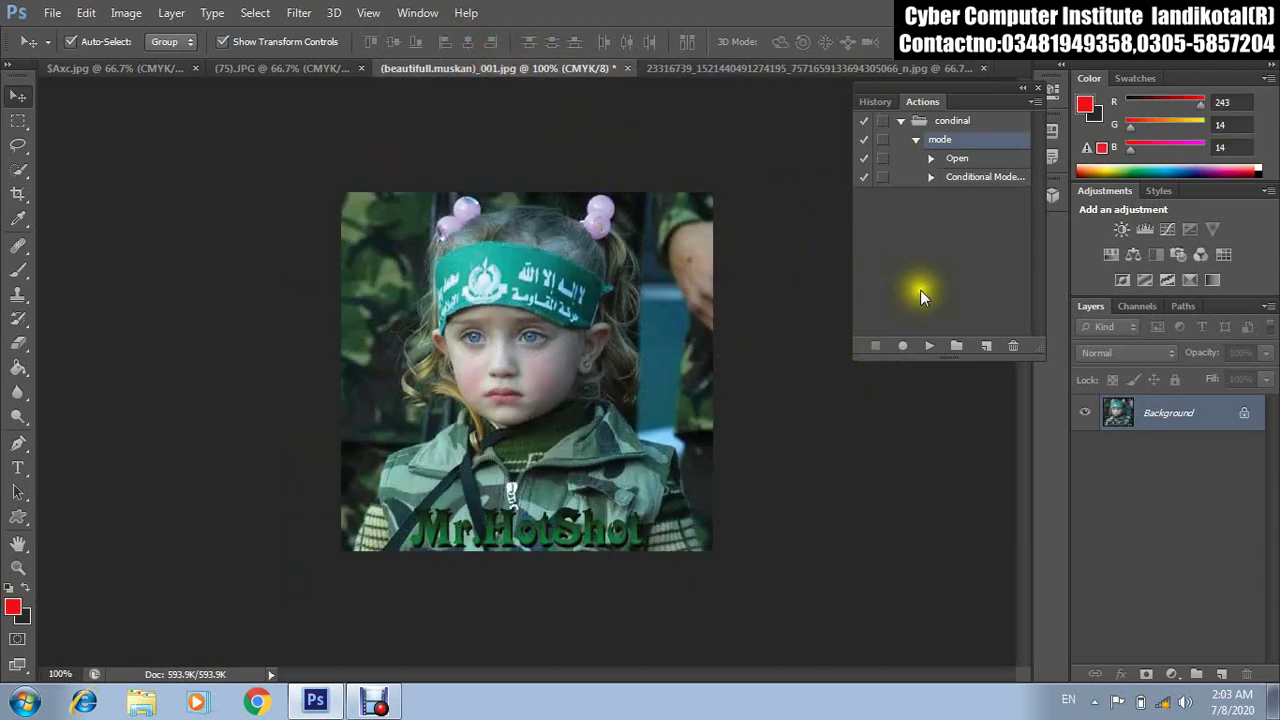
left_click(929, 346)
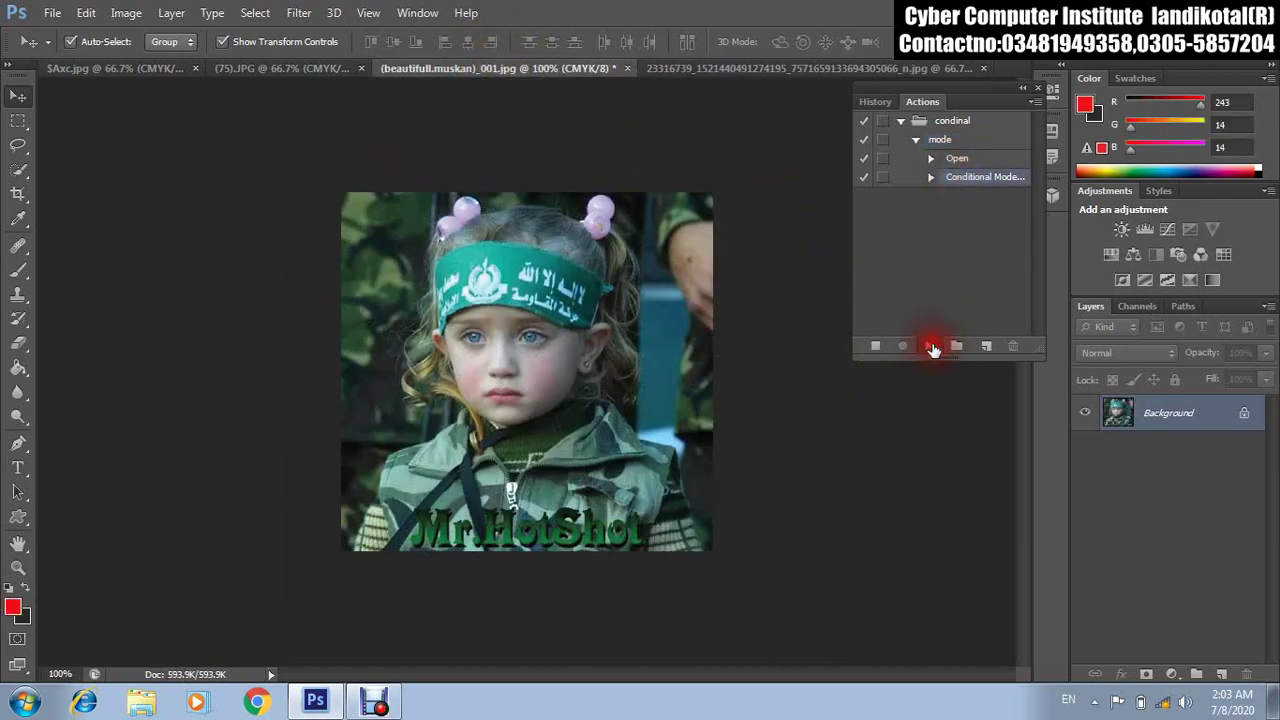
left_click(300, 67)
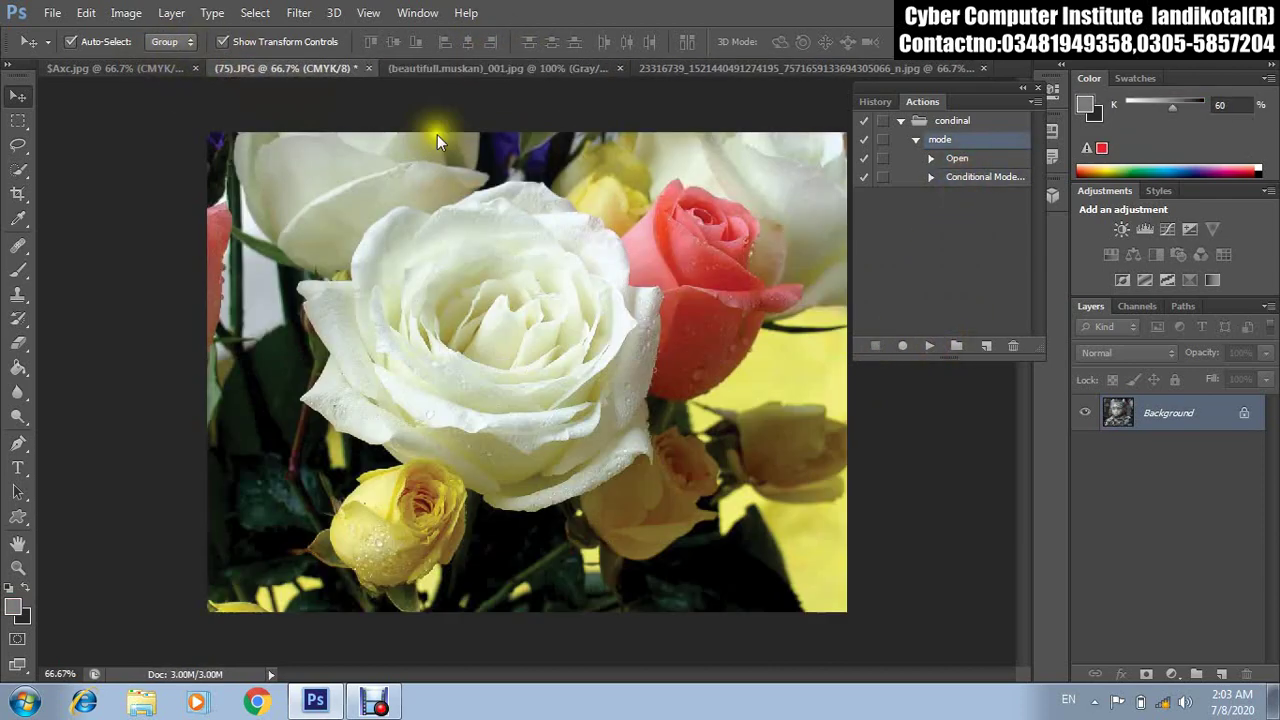
left_click(929, 346)
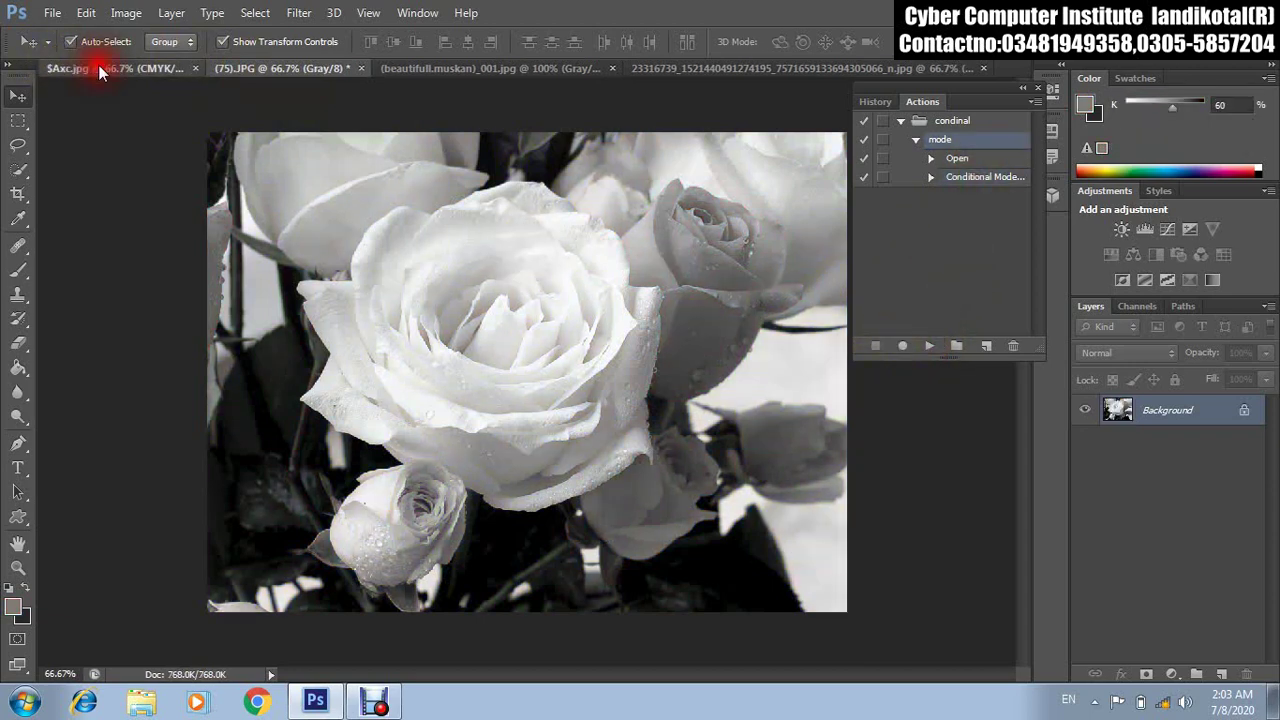
left_click(100, 70)
left_click(929, 346)
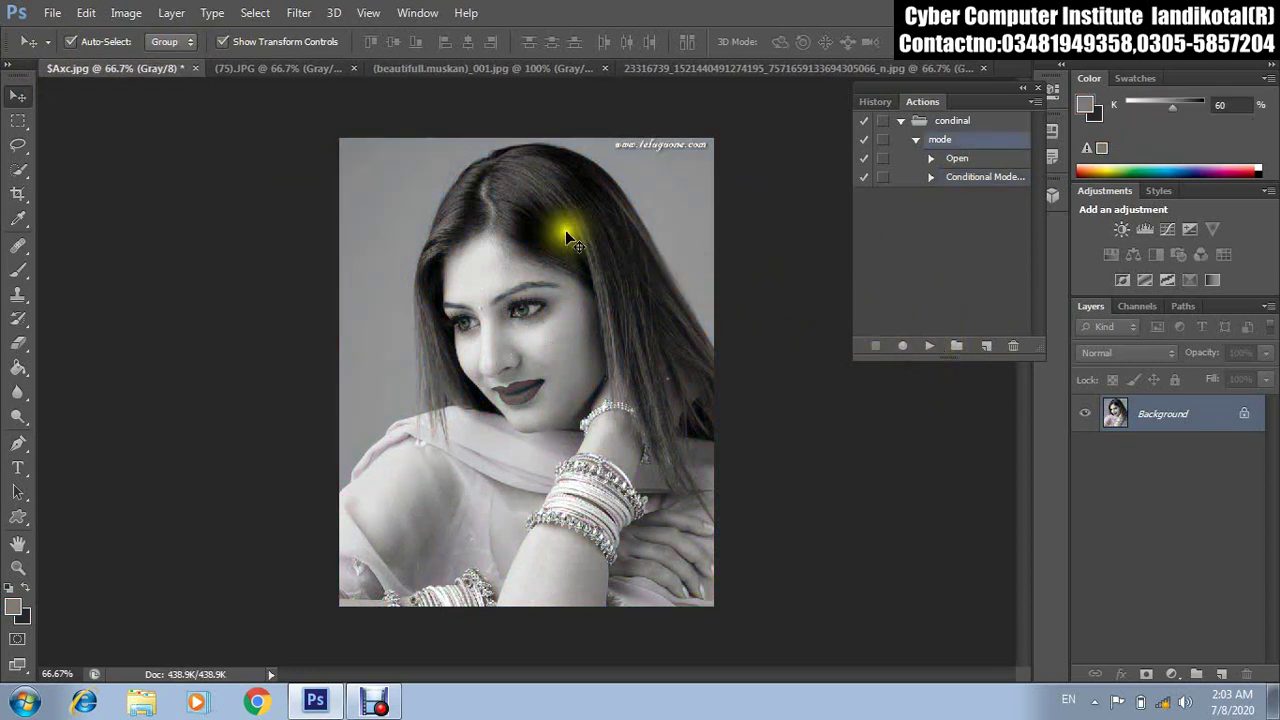
Open the (24).jpg bird photo and play the Conditional Mode action on it.
left_click(52, 12)
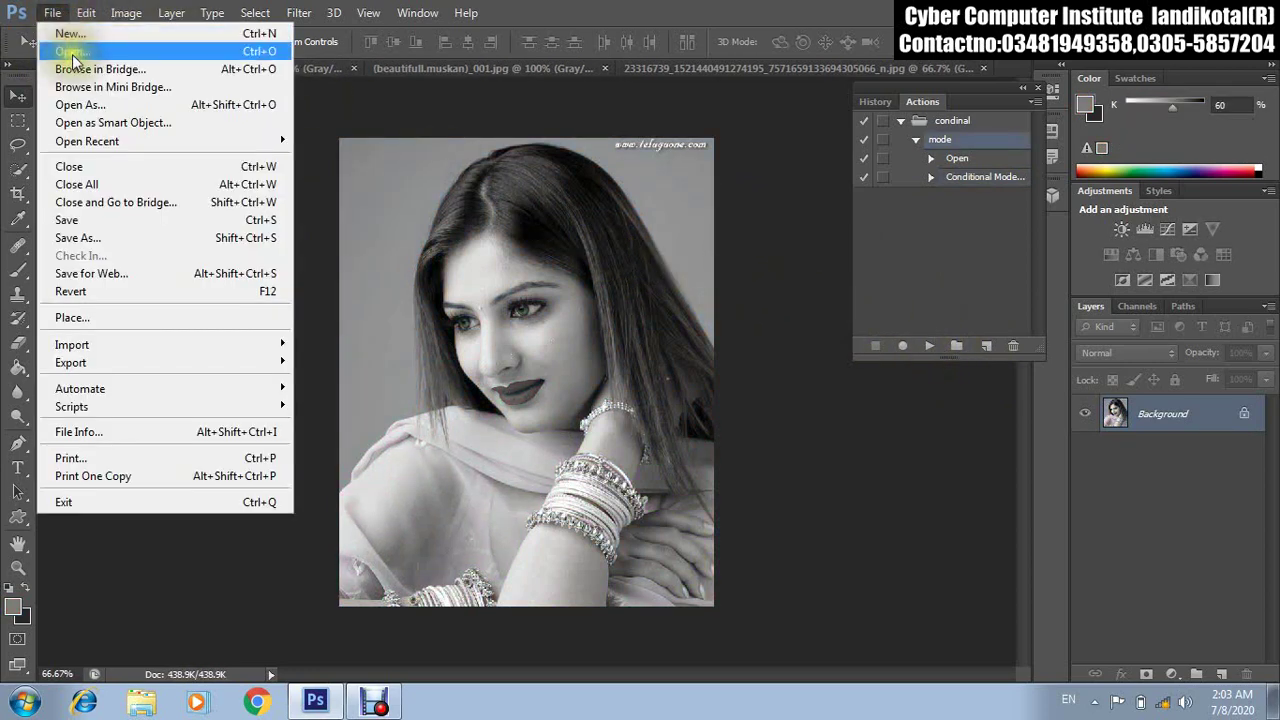
left_click(70, 48)
double_click(550, 130)
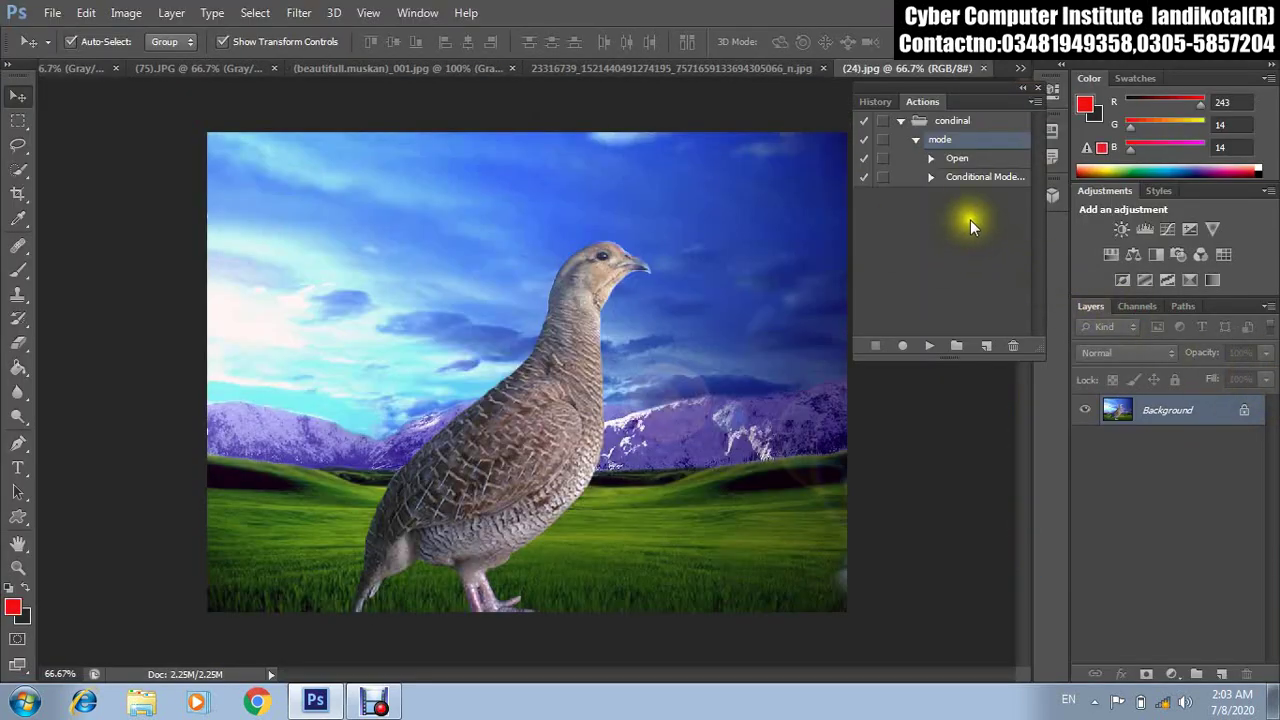
left_click(980, 176)
left_click(929, 345)
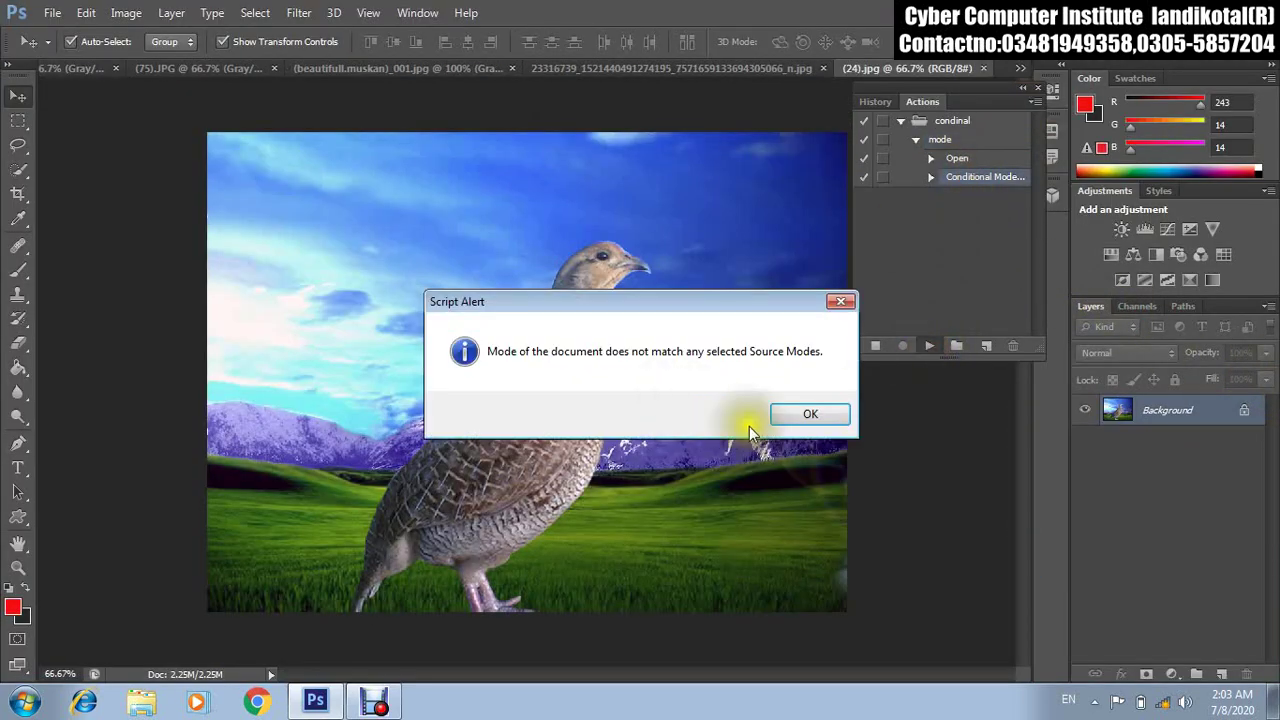
left_click(808, 336)
Replay the mode action on (24).jpg, dismissing the mismatch alerts so it stays RGB.
left_click(960, 177)
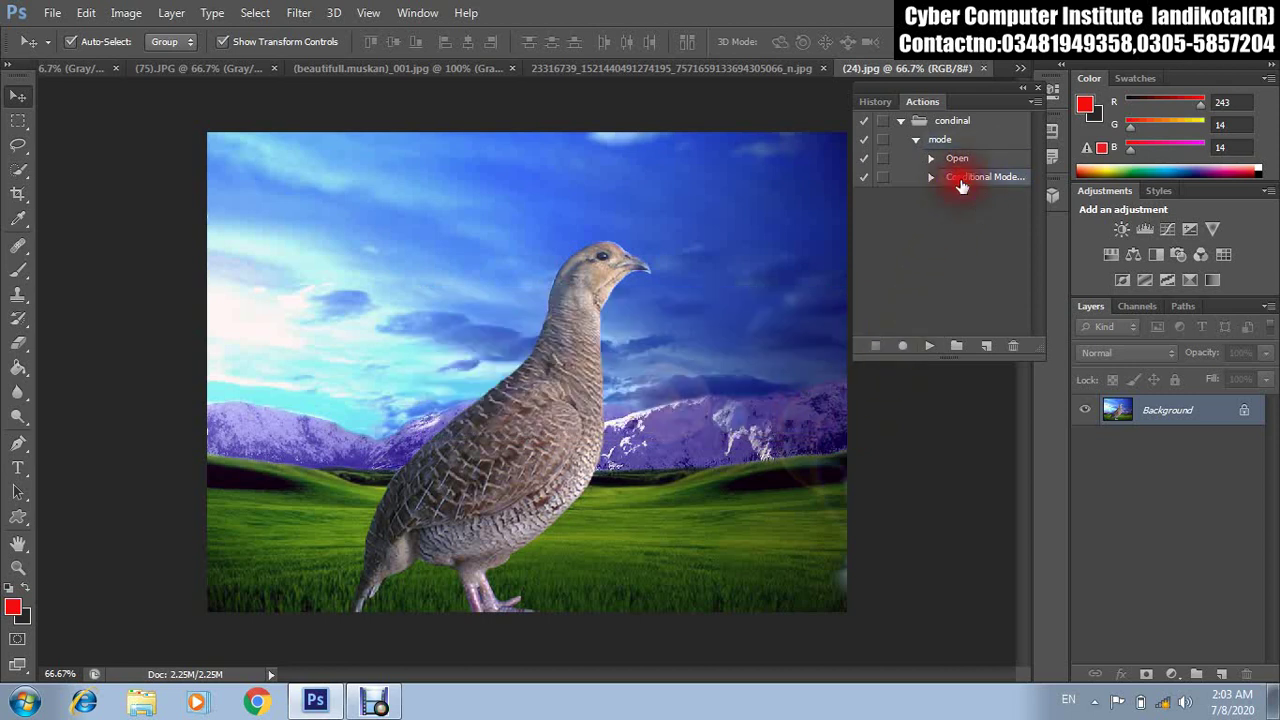
left_click(929, 345)
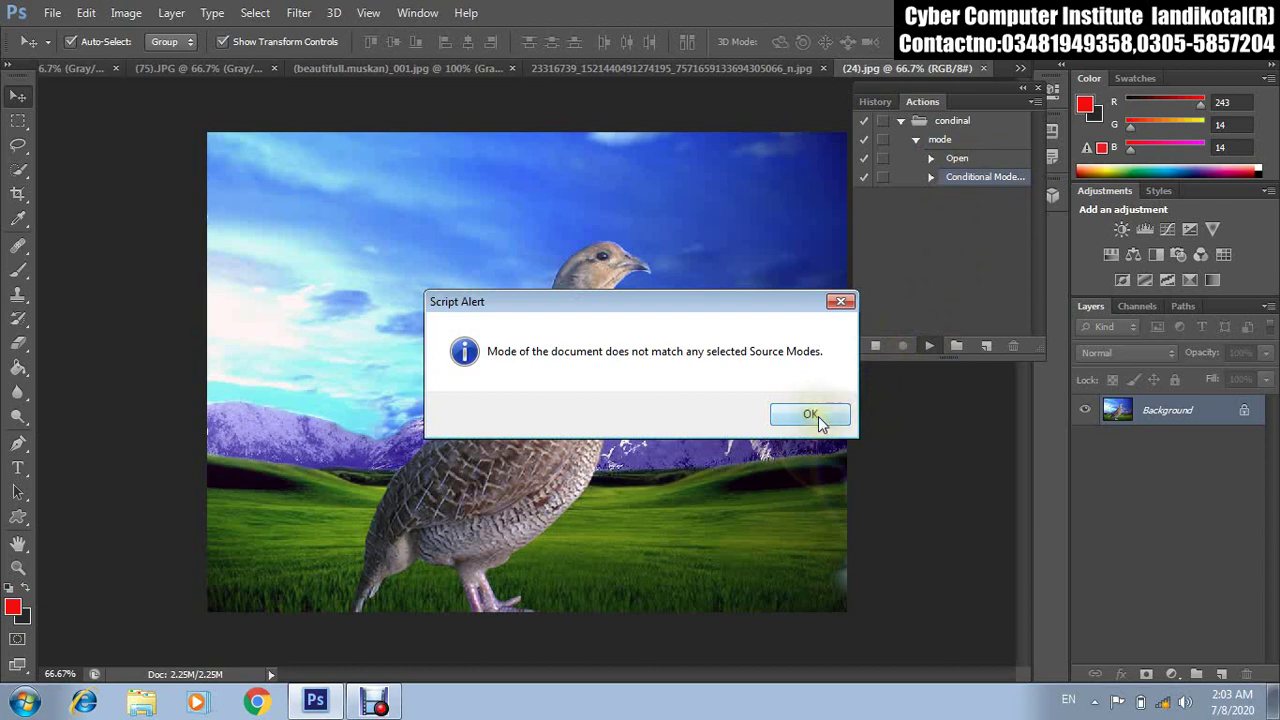
left_click(812, 415)
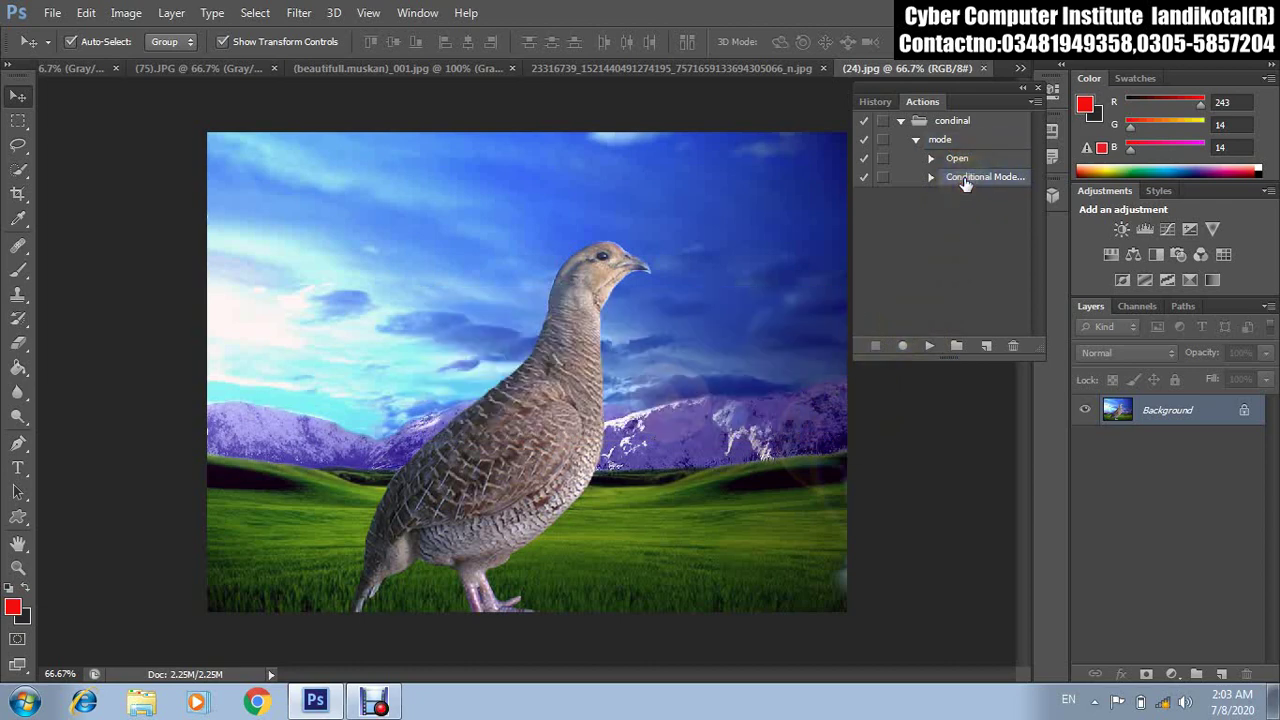
left_click(781, 66)
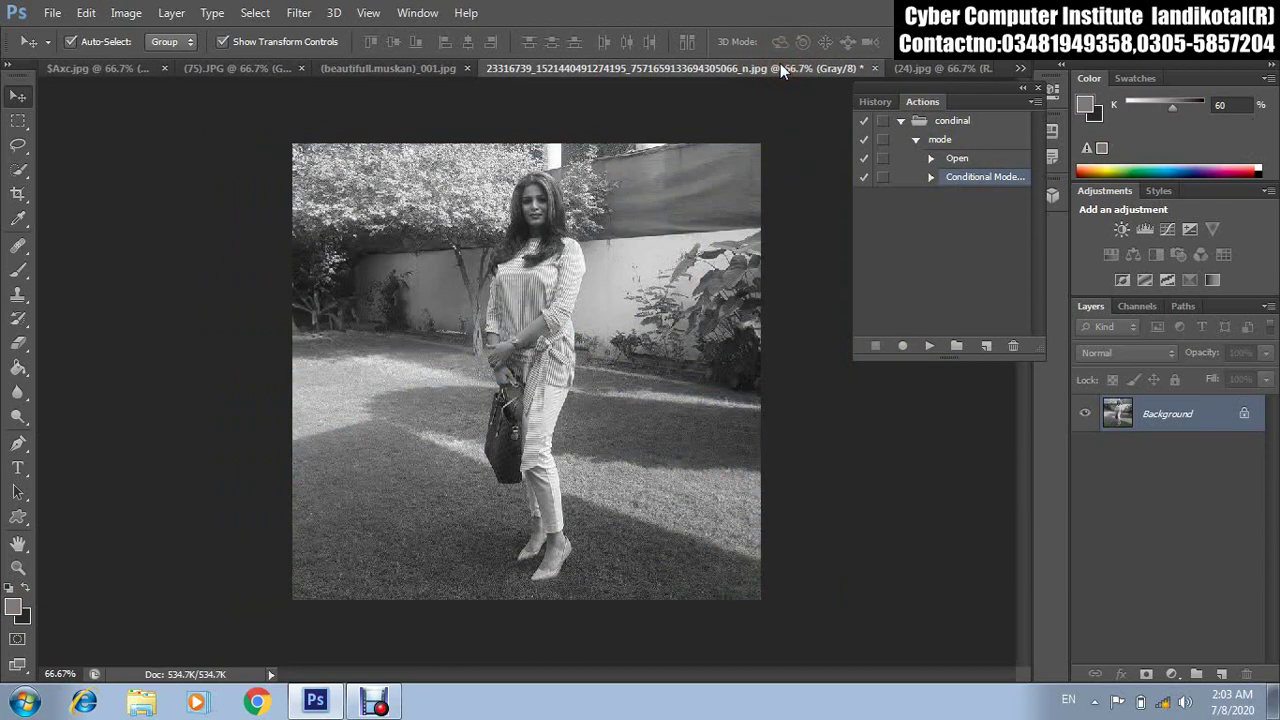
left_click(957, 68)
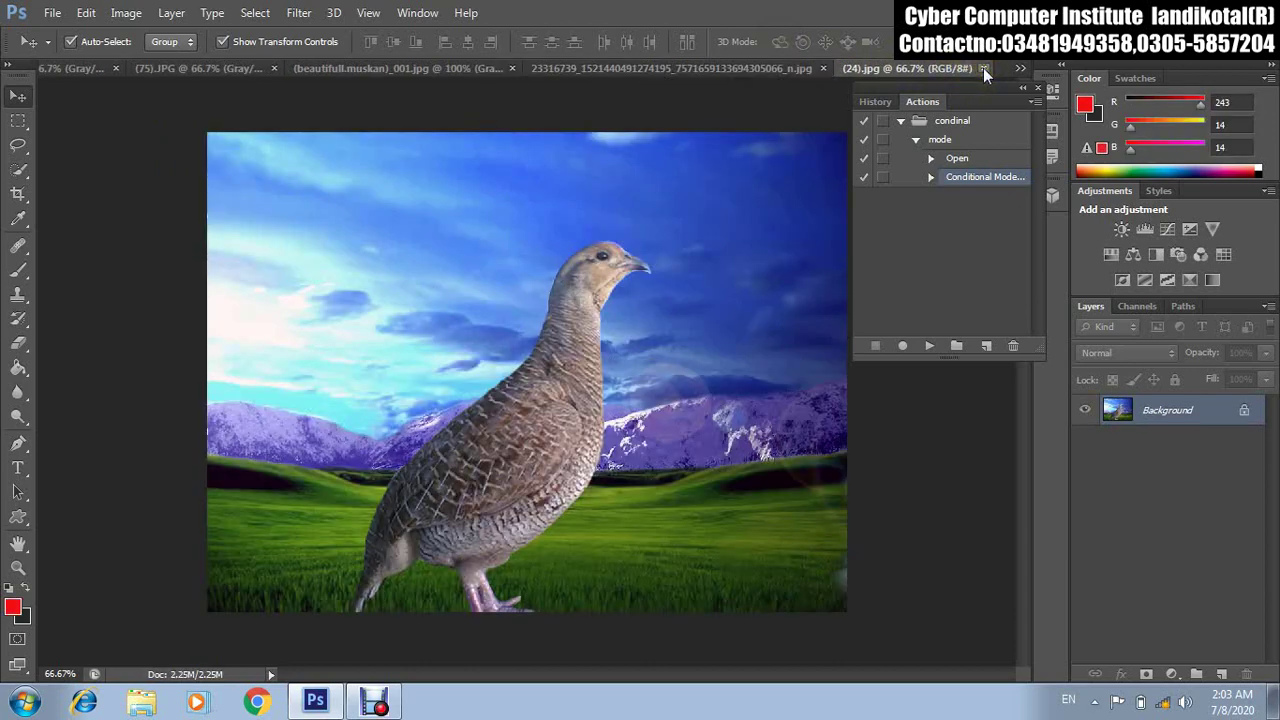
left_click(922, 348)
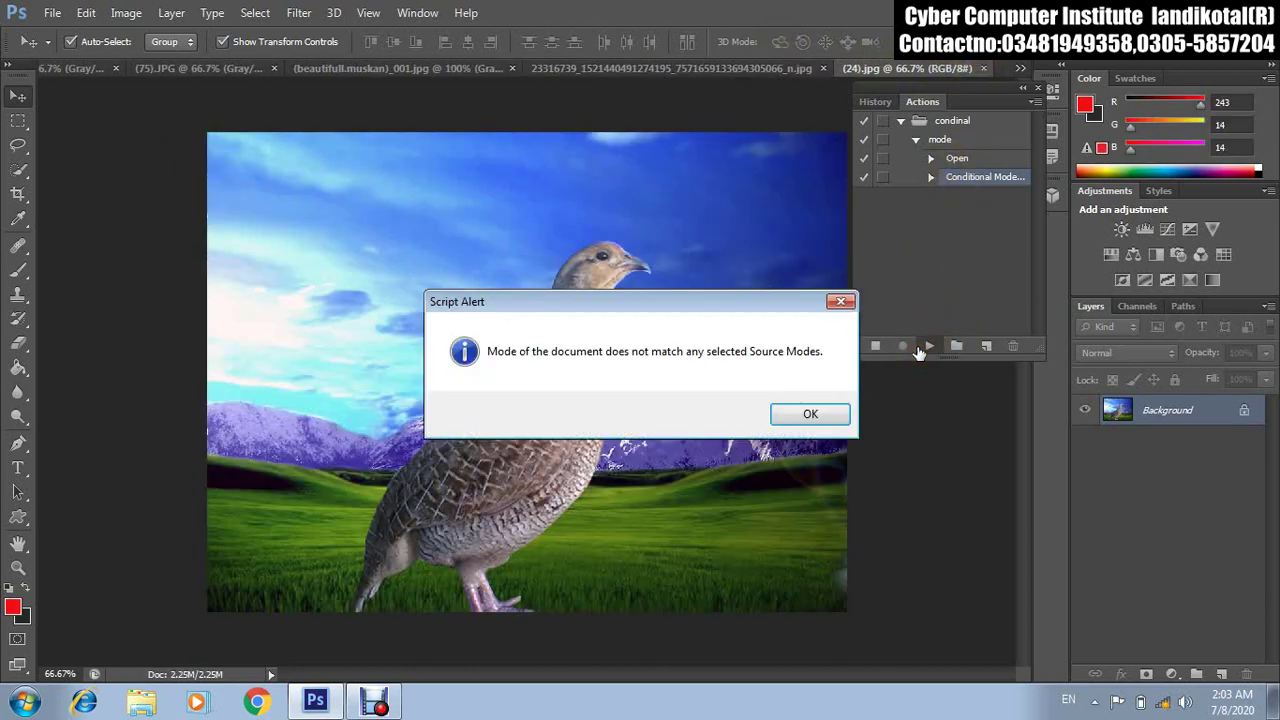
left_click(785, 416)
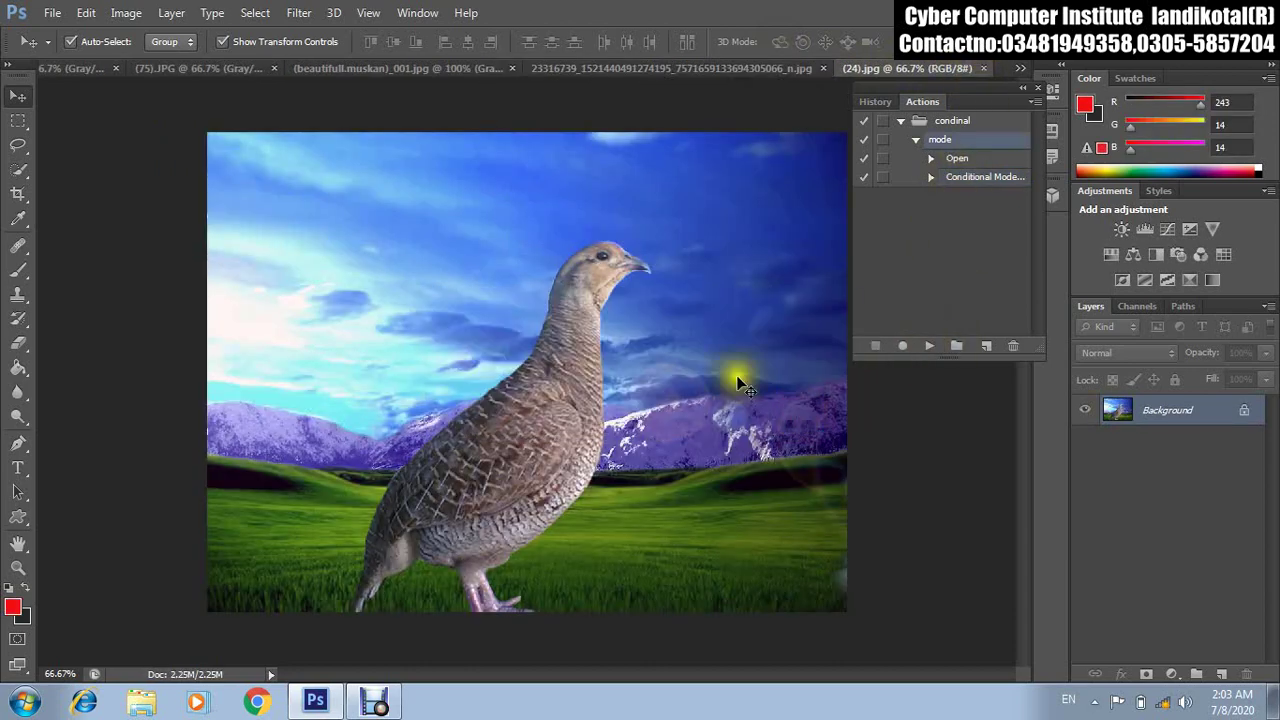
Close the (75).JPG rose image without saving, then replay the mode action on (24).jpg.
left_click(199, 66)
left_click(353, 68)
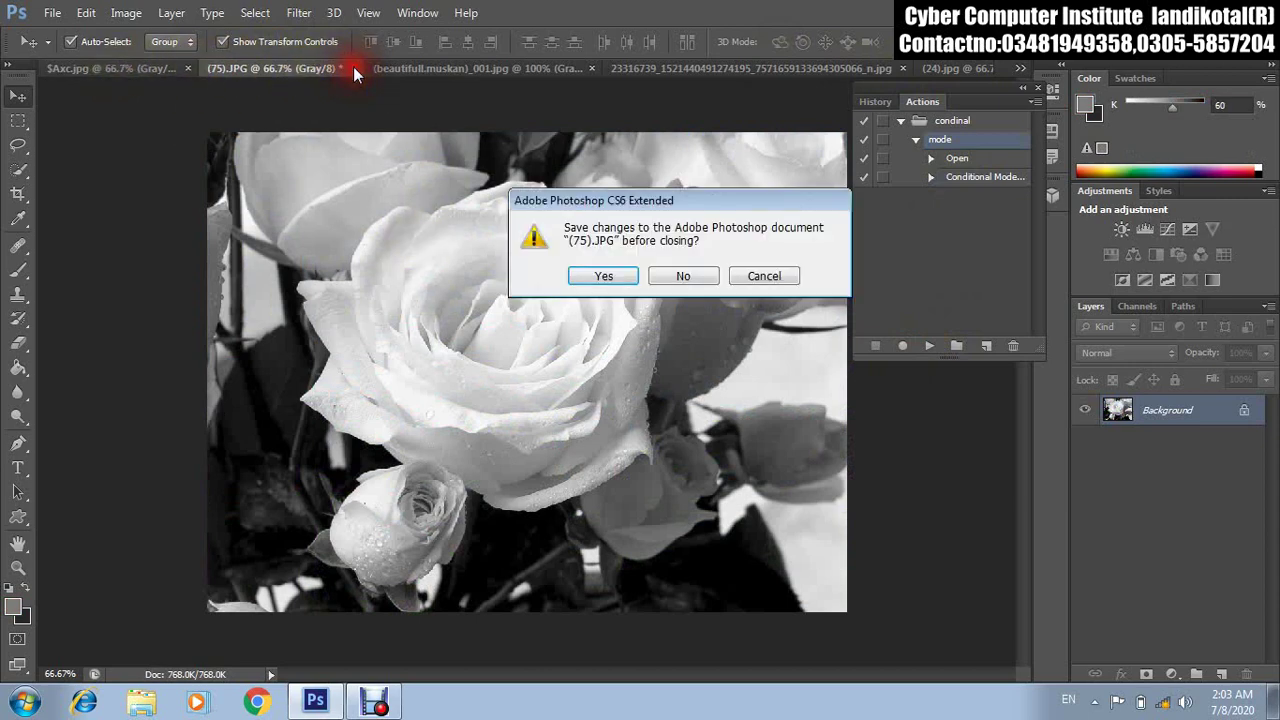
left_click(665, 276)
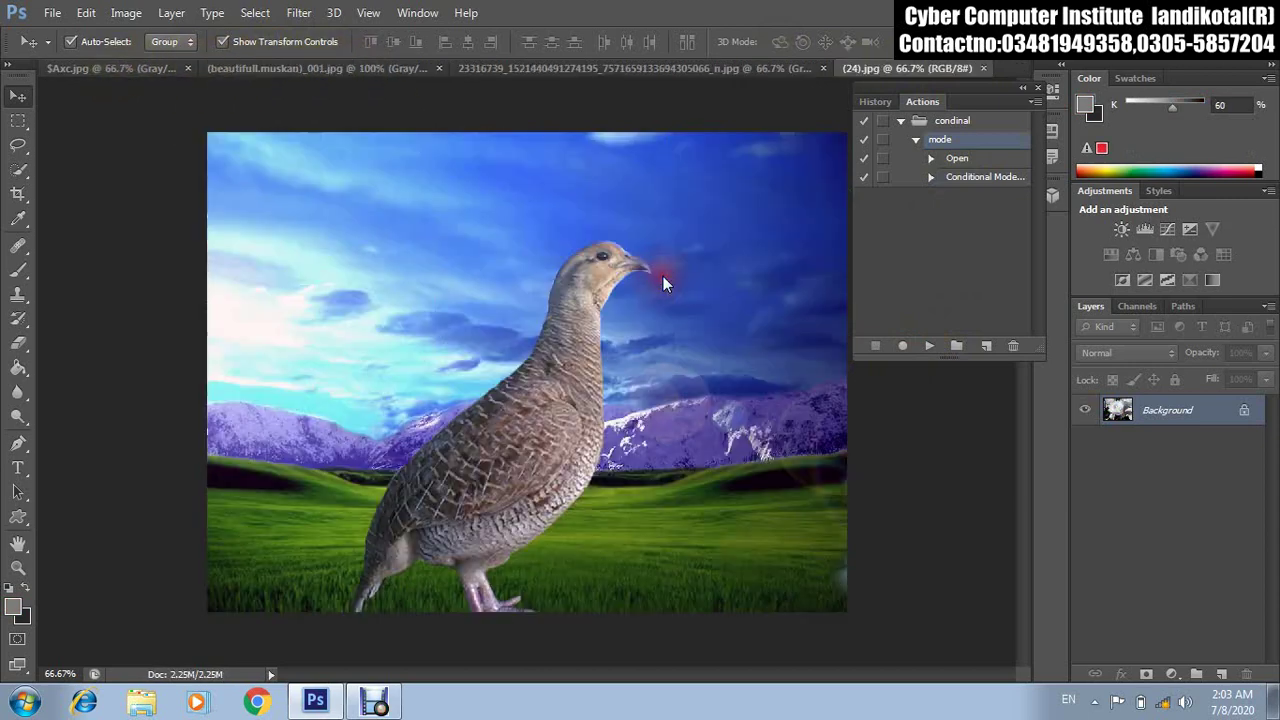
left_click(975, 176)
left_click(927, 348)
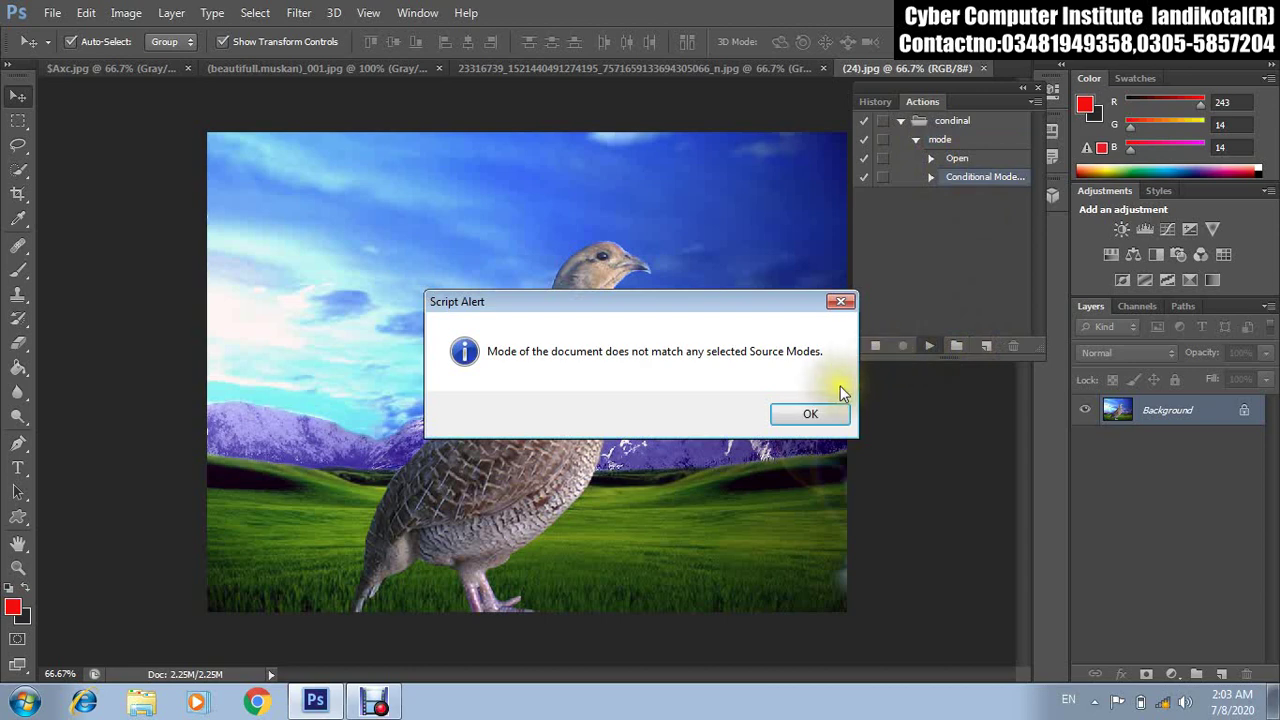
left_click(815, 331)
Cycle through the open photos back to (24).jpg and bring up the Open dialog.
left_click(144, 68)
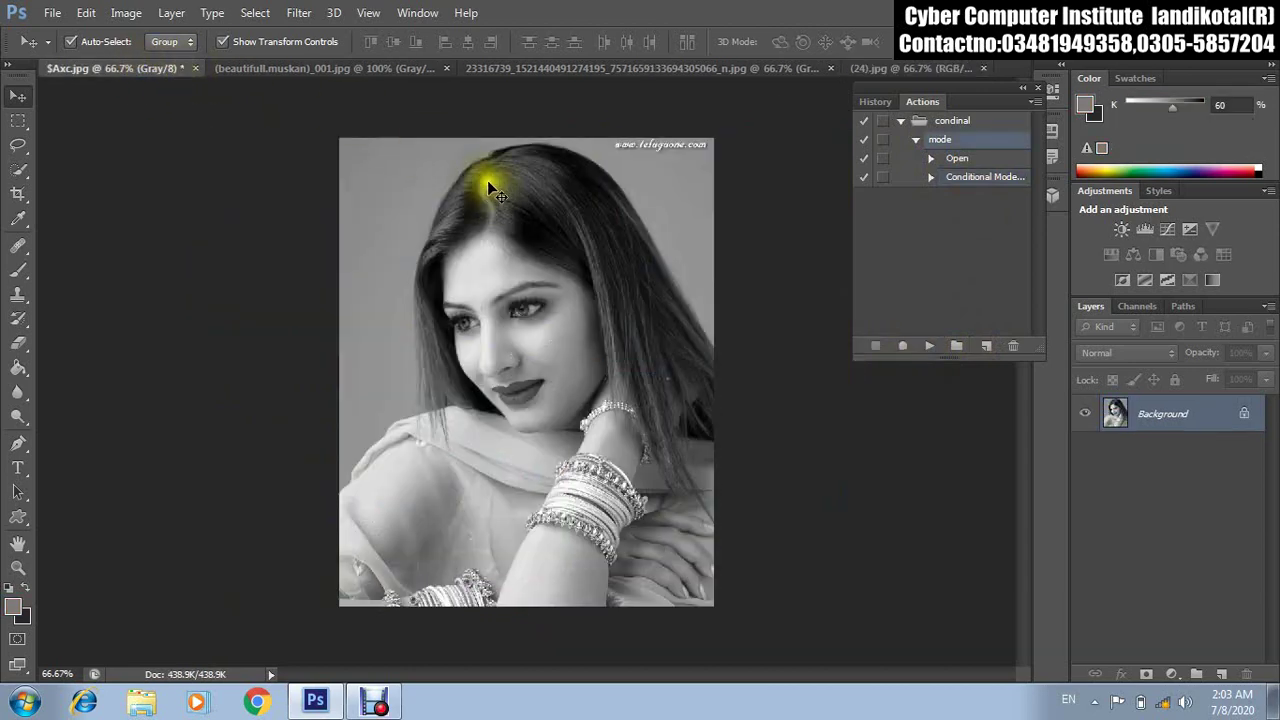
left_click(349, 70)
left_click(640, 67)
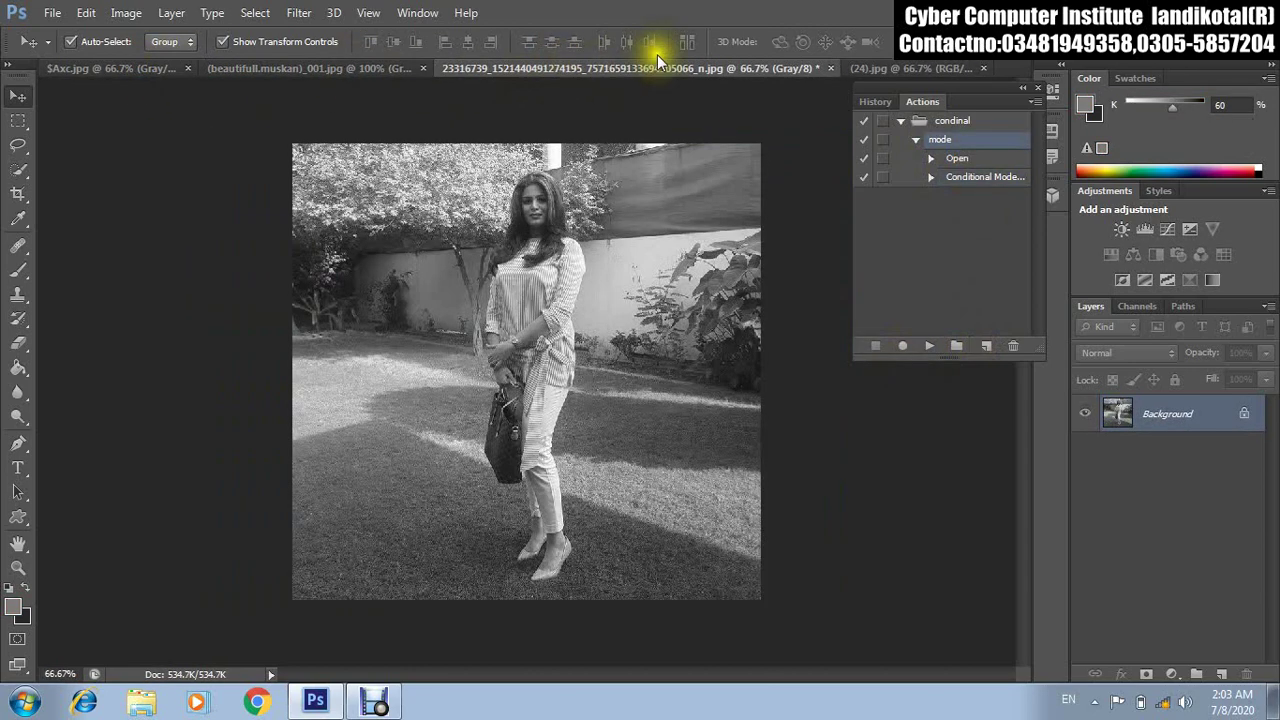
left_click(874, 67)
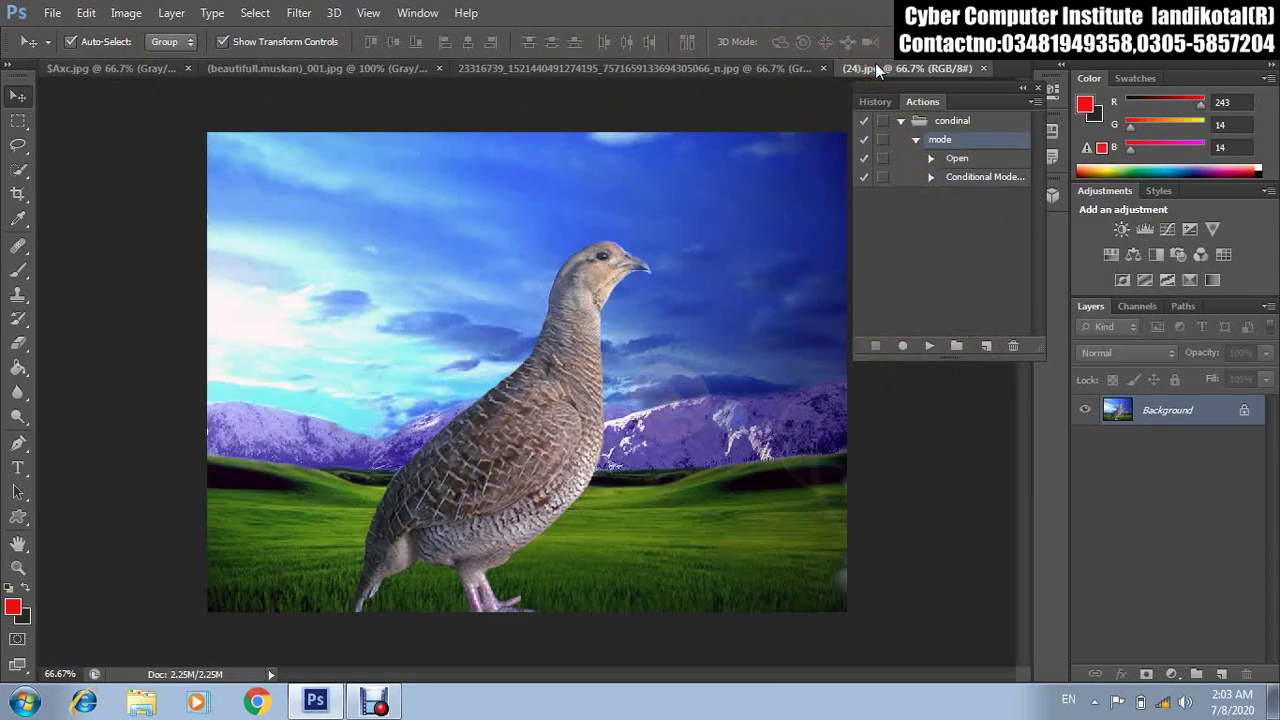
left_click(52, 12)
left_click(60, 48)
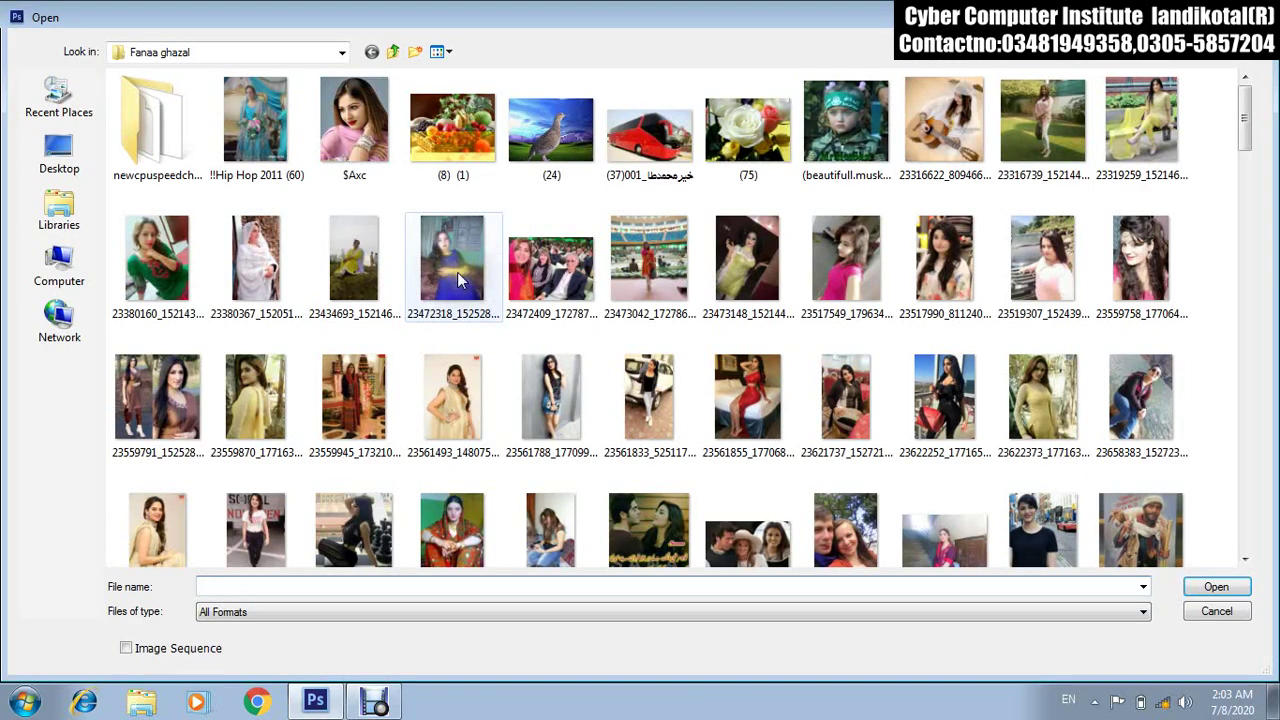
Open !!Hip Hop 2011 (60).jpg and play the mode action, dismissing the RGB mismatch alert.
left_click(247, 118)
double_click(246, 117)
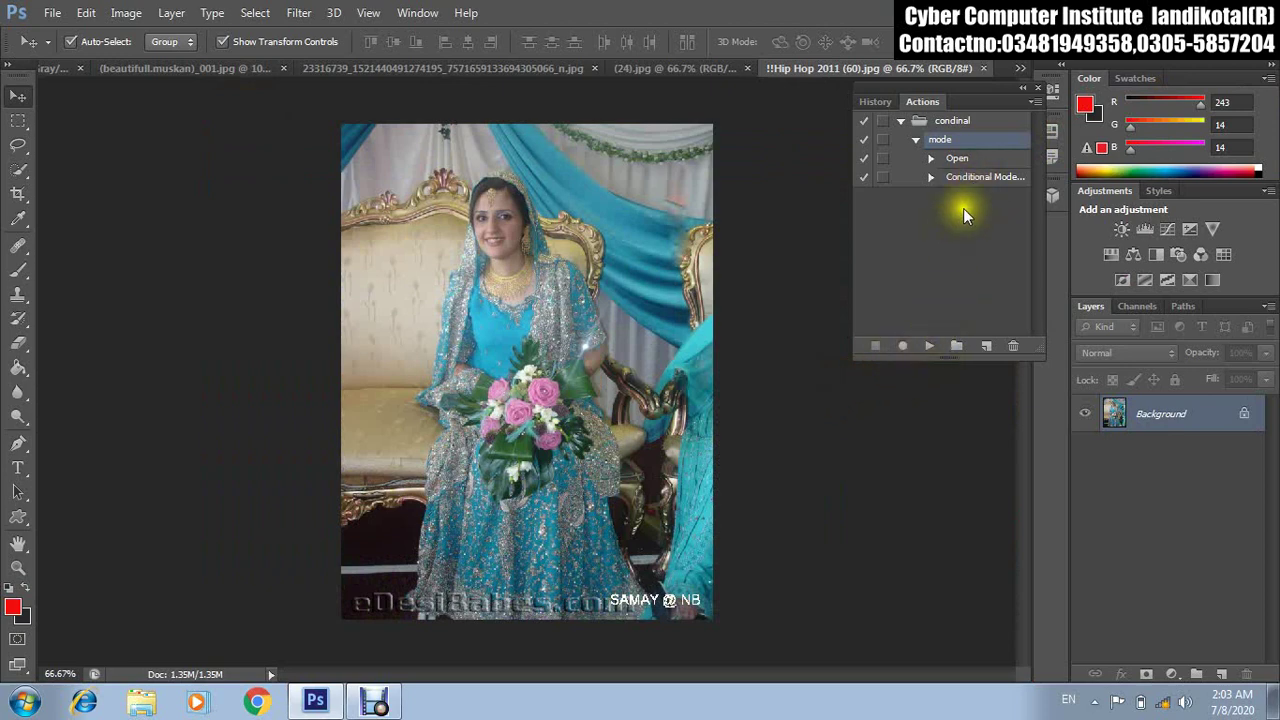
left_click(975, 177)
left_click(929, 345)
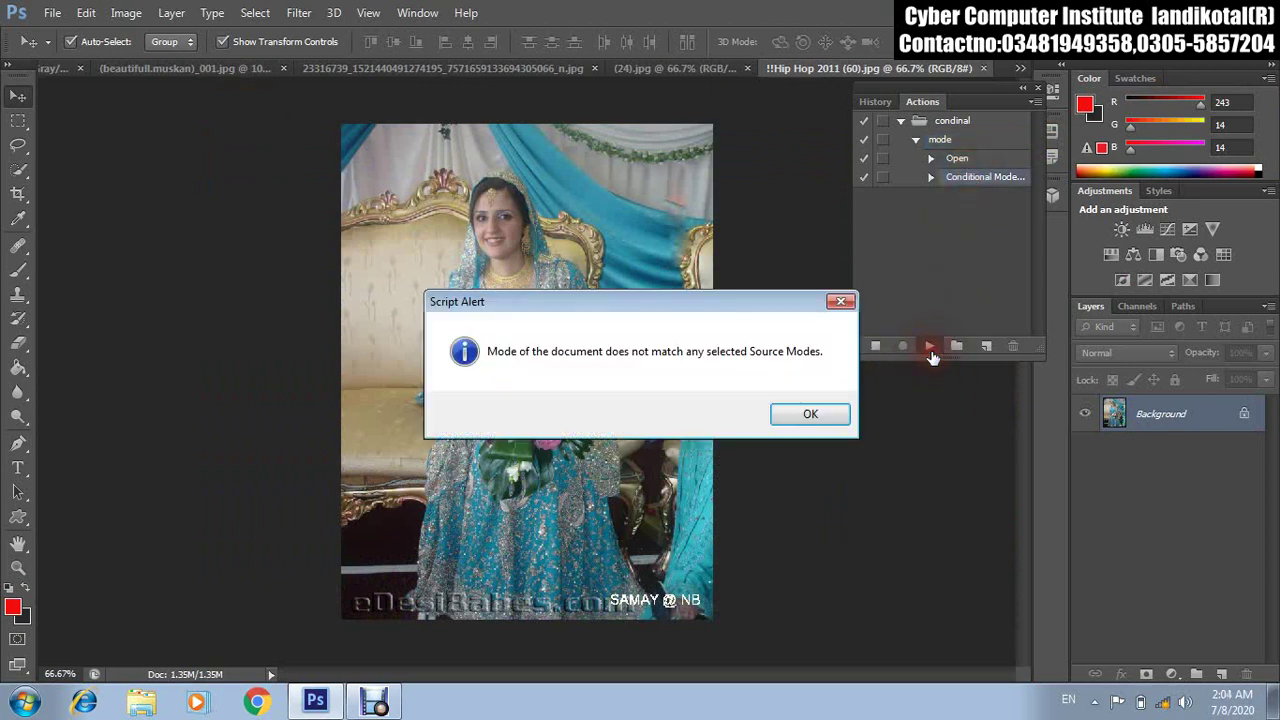
left_click(782, 415)
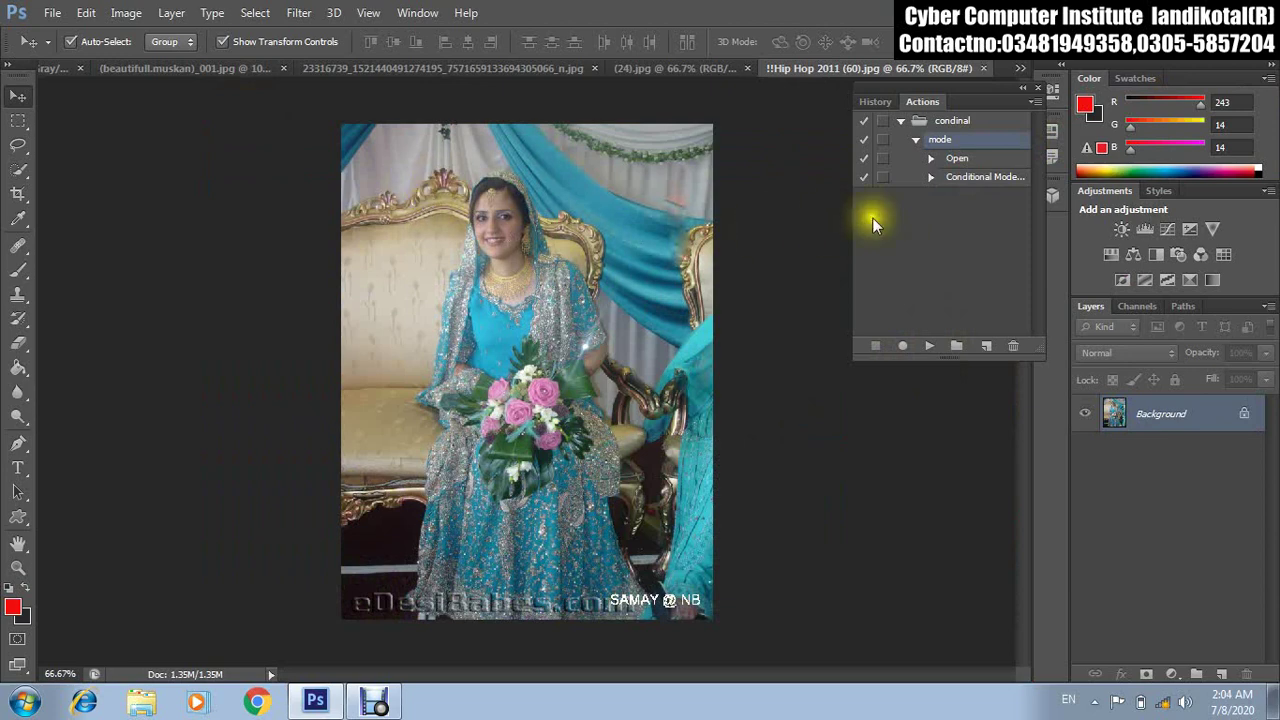
Insert File > Automate > Conditional Mode Change as a menu item after the existing step.
left_click(985, 180)
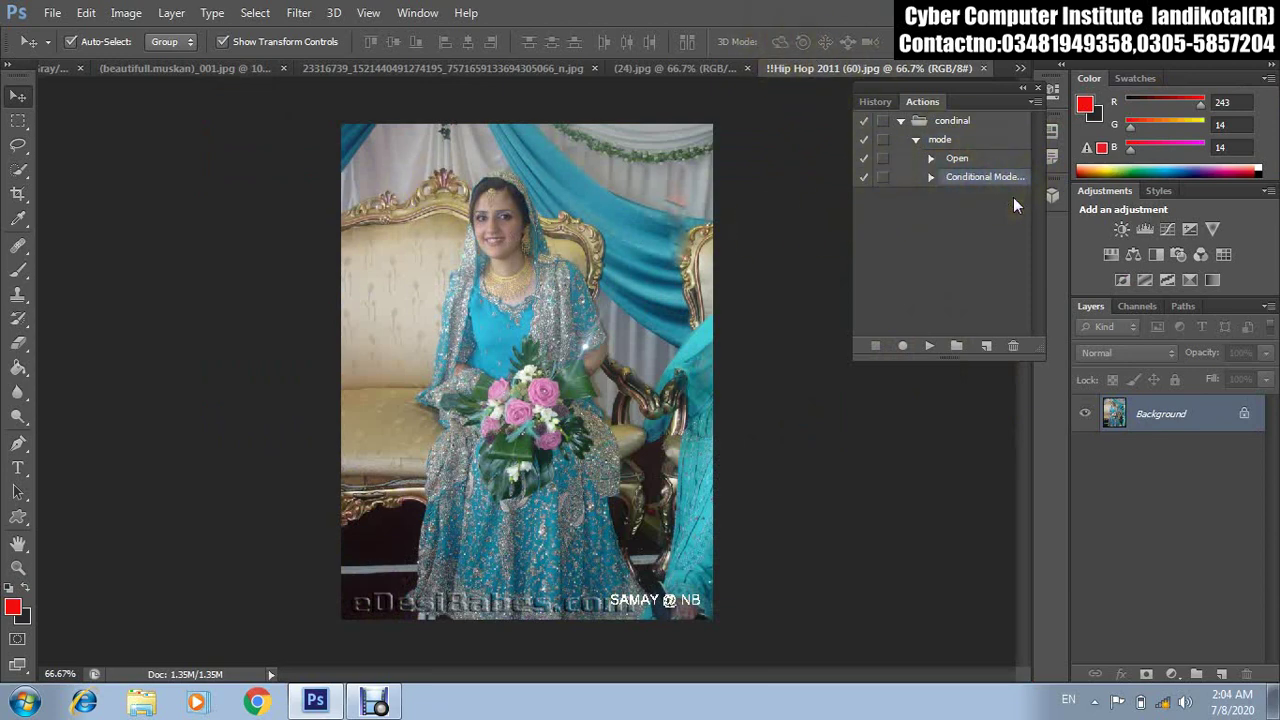
left_click(1033, 104)
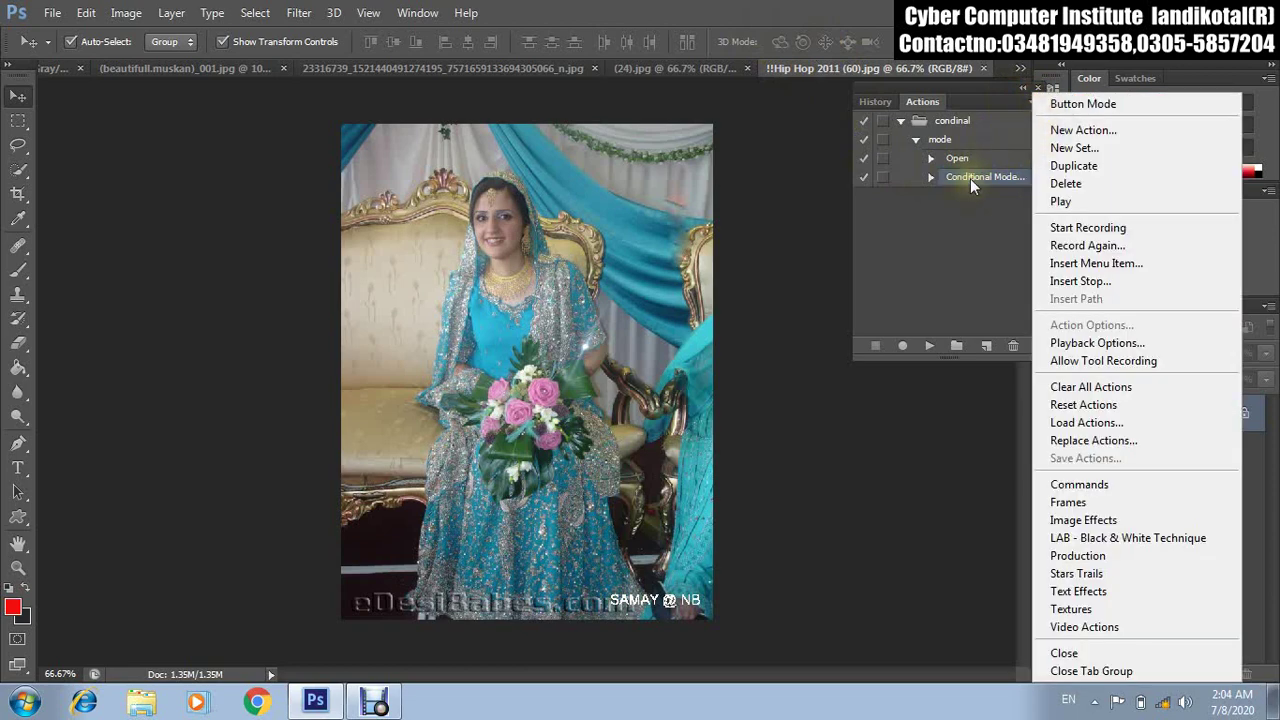
left_click(1100, 264)
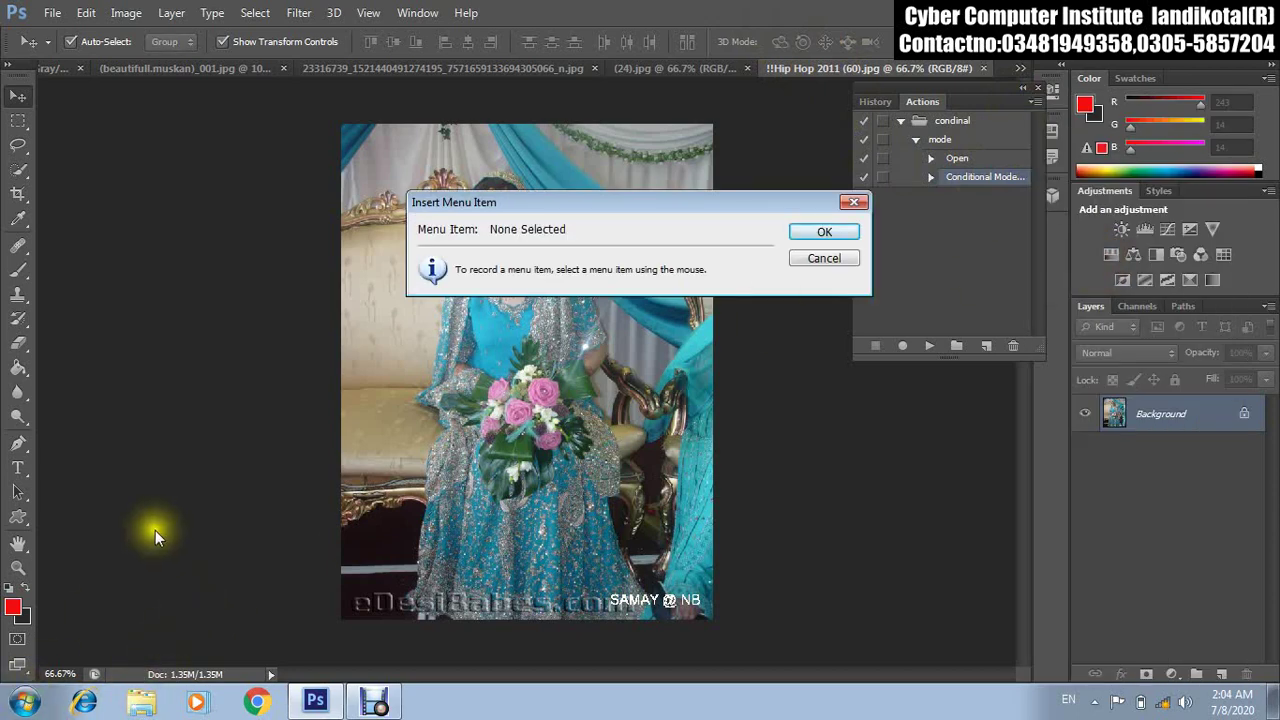
left_click(52, 14)
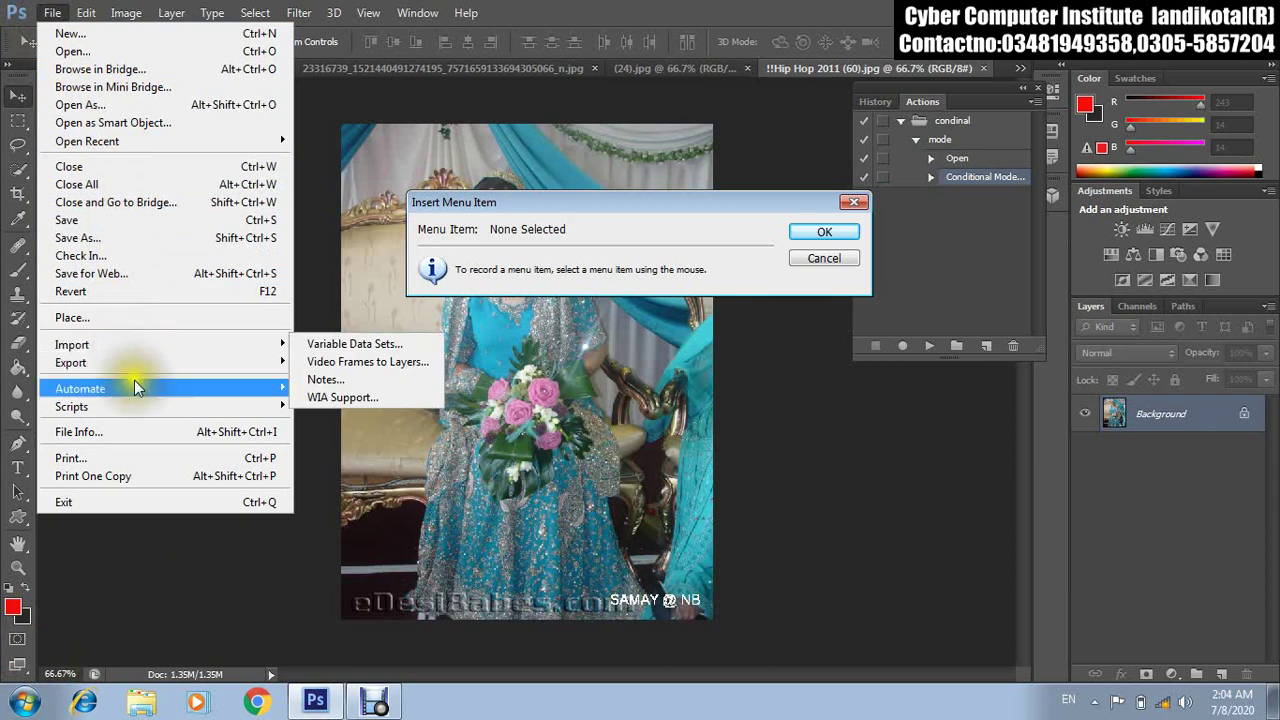
mouse_move(80, 388)
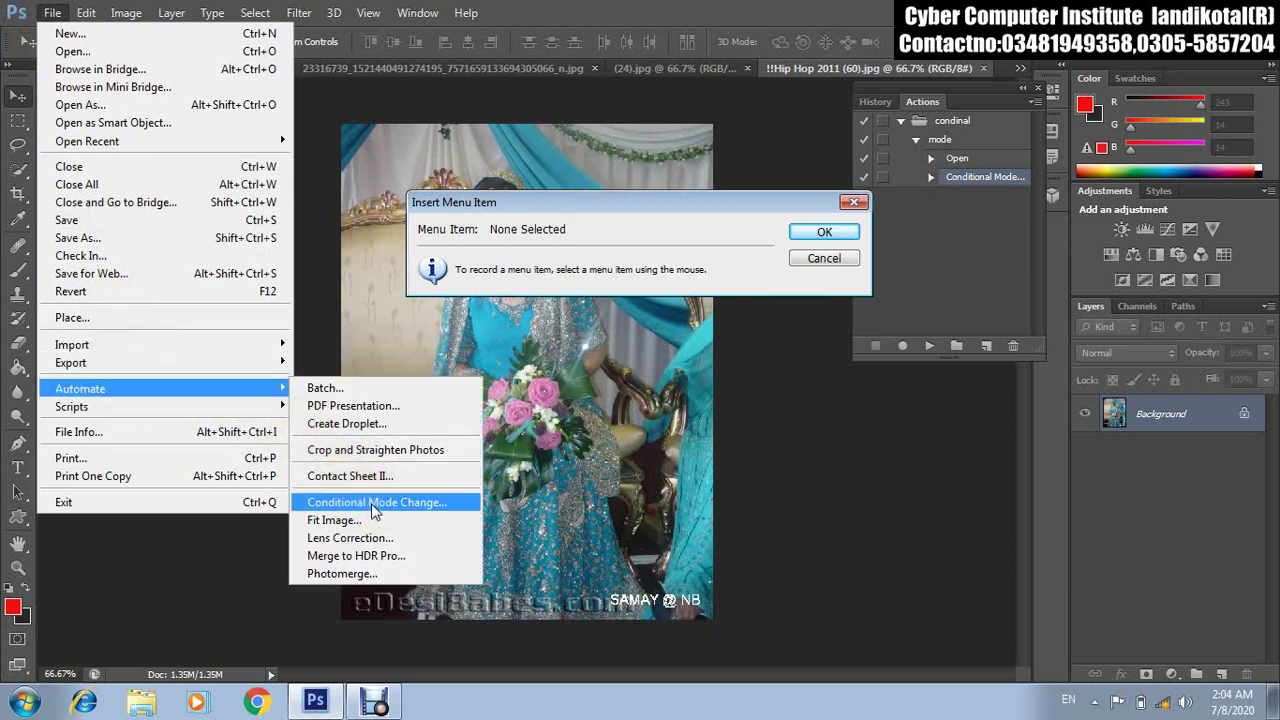
left_click(372, 503)
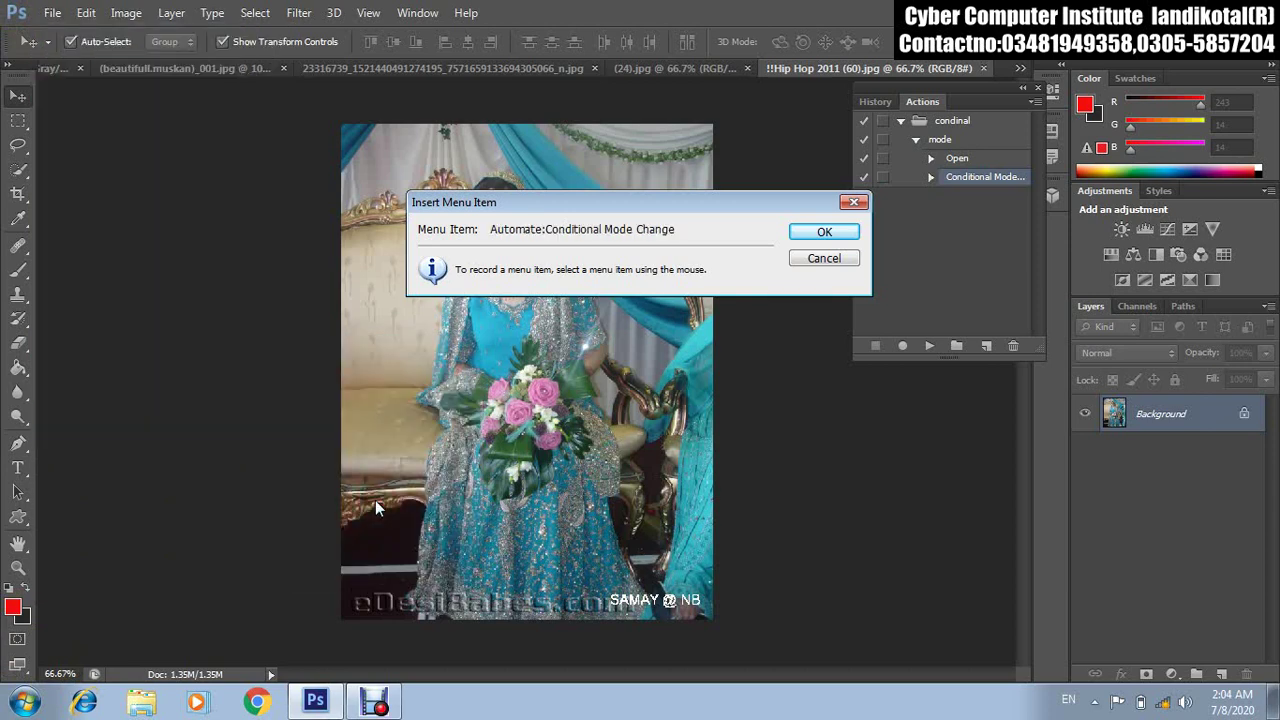
left_click(826, 231)
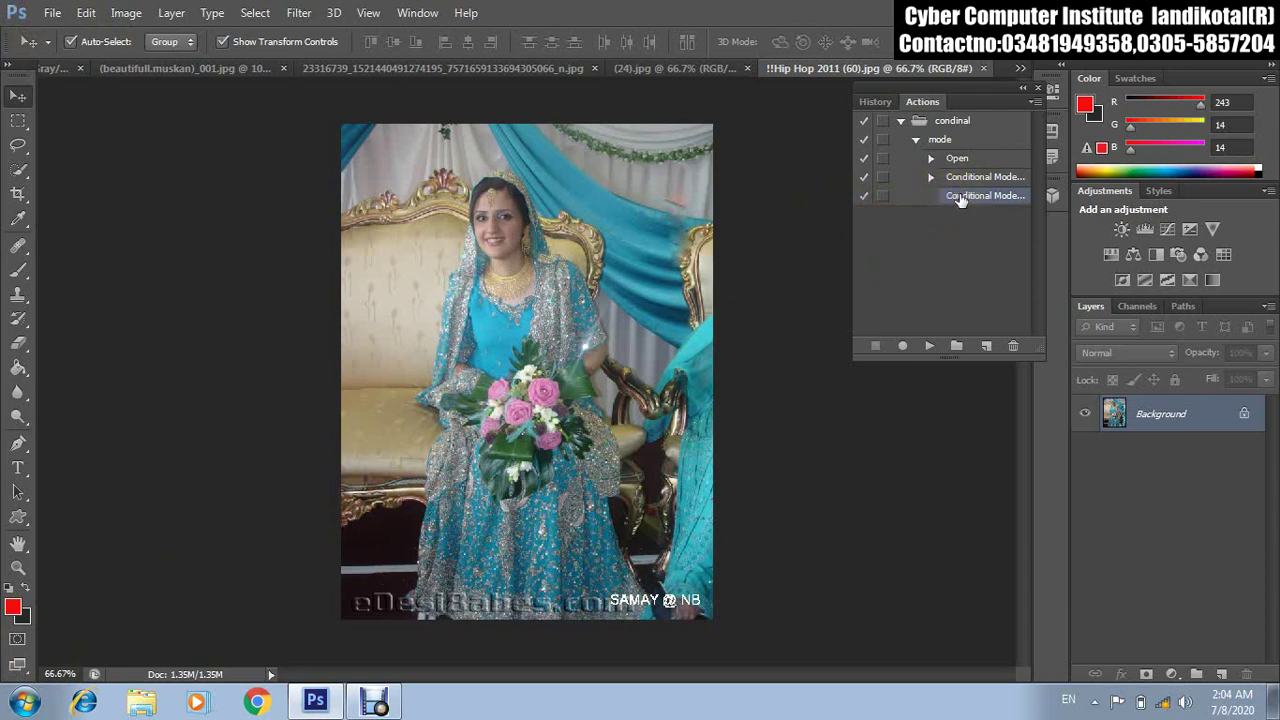
Set the new step to target Bitmap from RGB sources, with diffusion dither at 96 ppi.
double_click(963, 197)
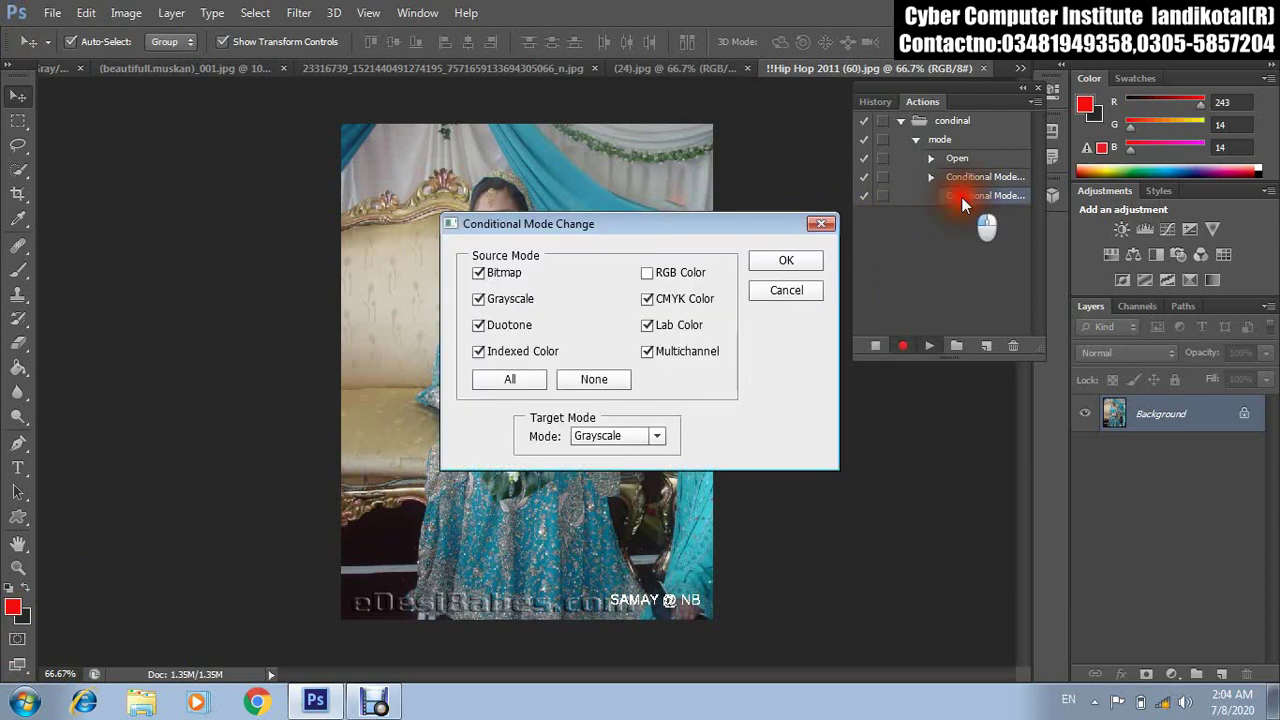
left_click(585, 438)
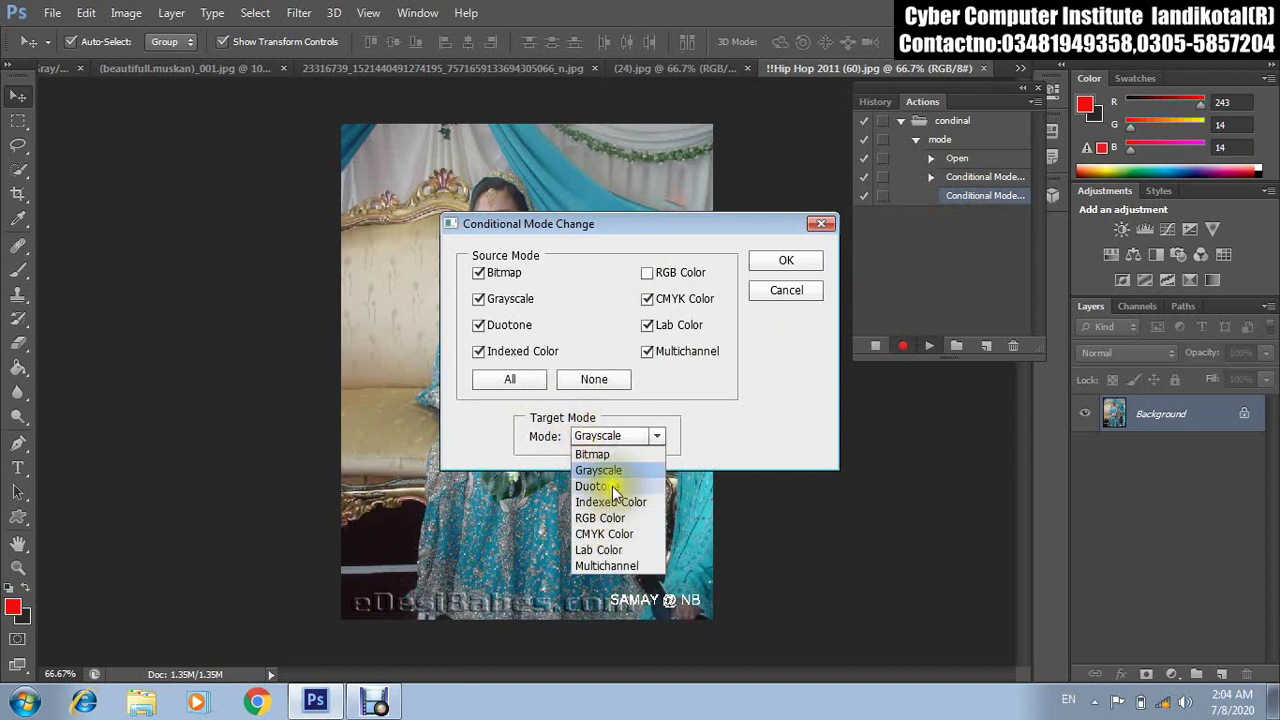
left_click(596, 454)
left_click(786, 262)
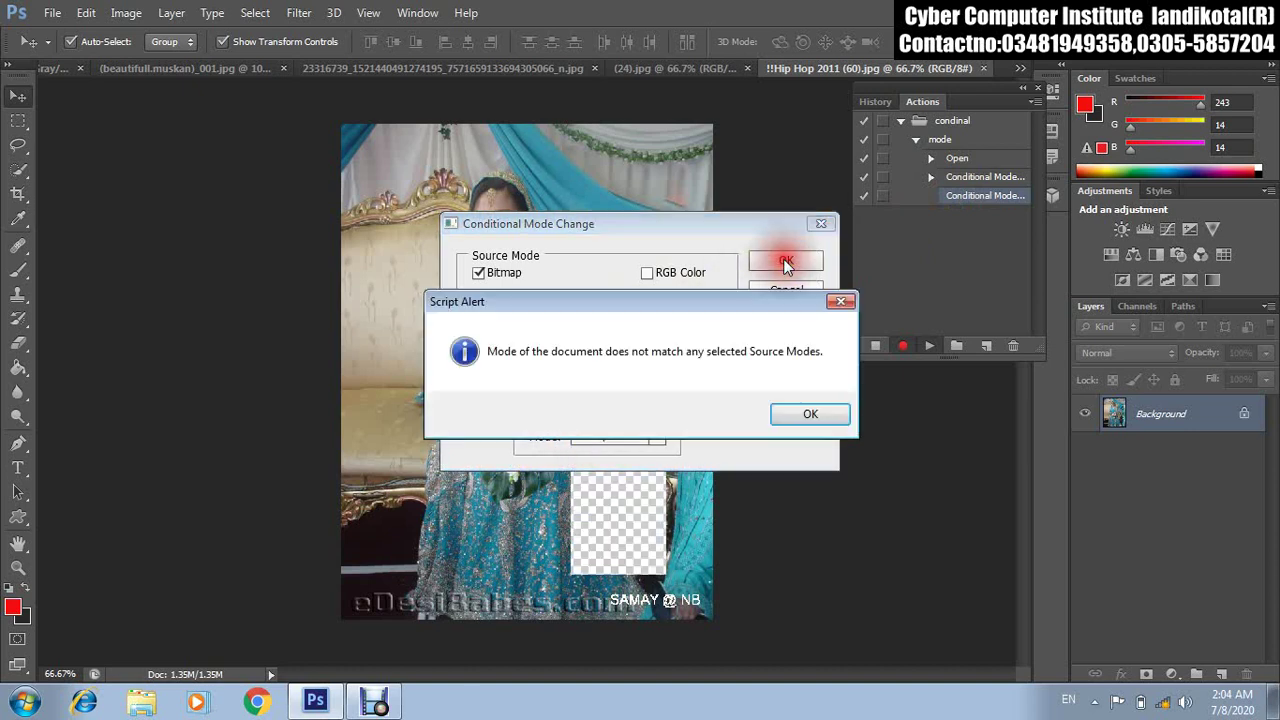
left_click(808, 416)
left_click(690, 324)
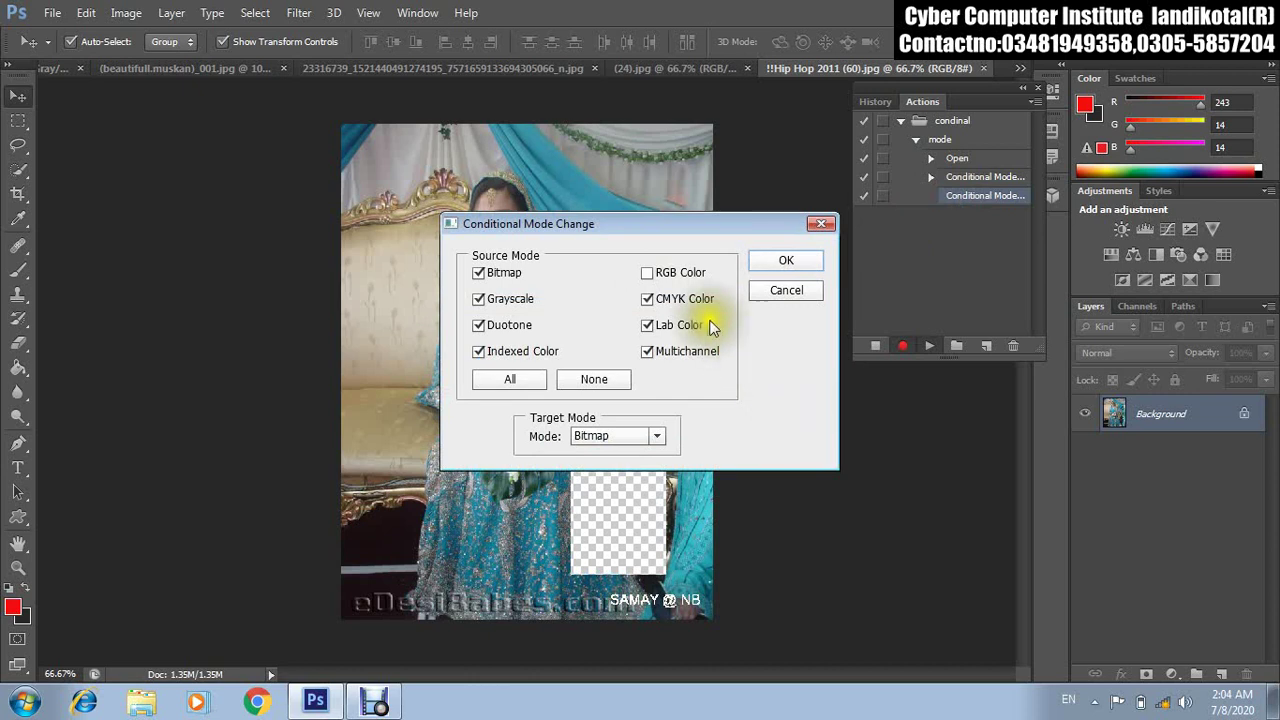
left_click(647, 298)
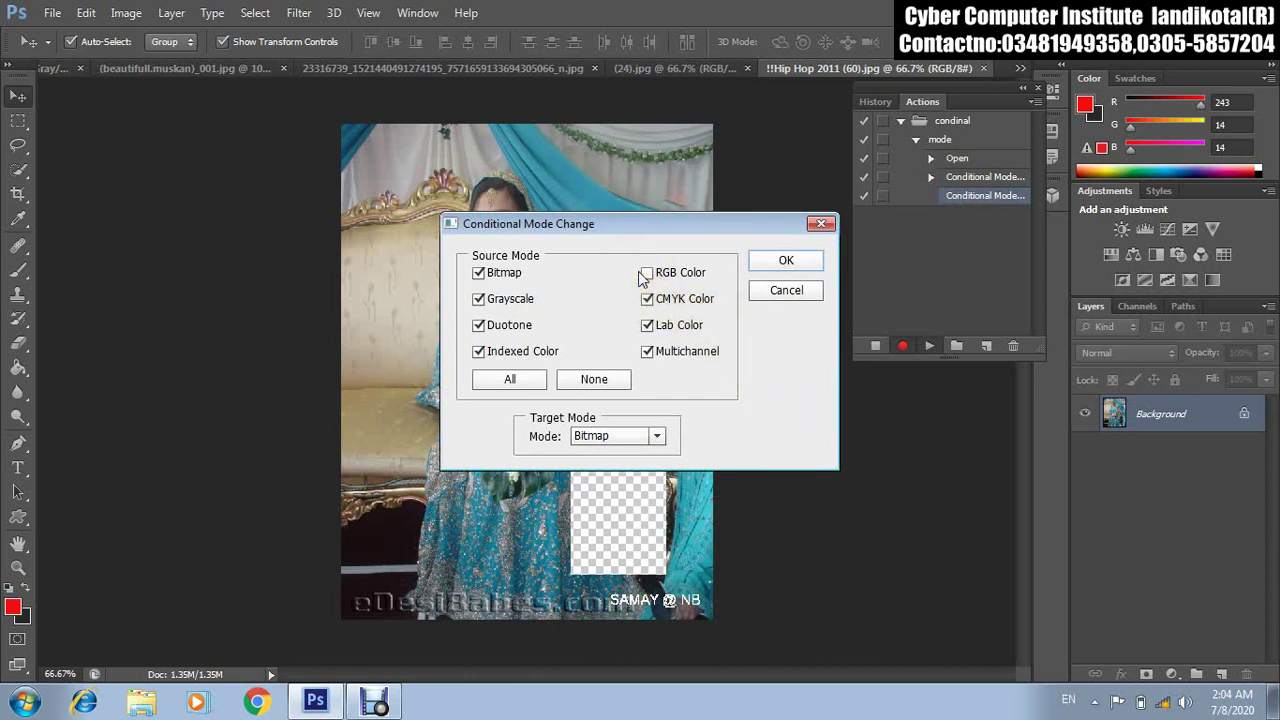
left_click(668, 298)
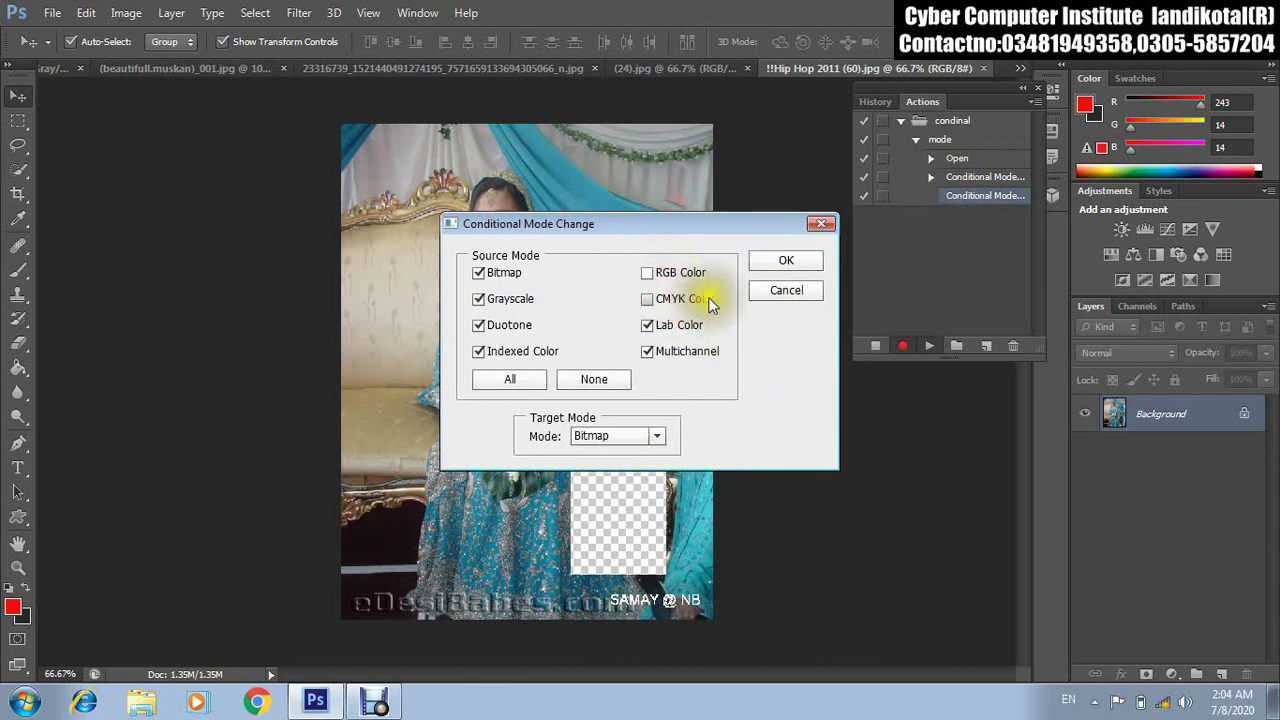
left_click(682, 278)
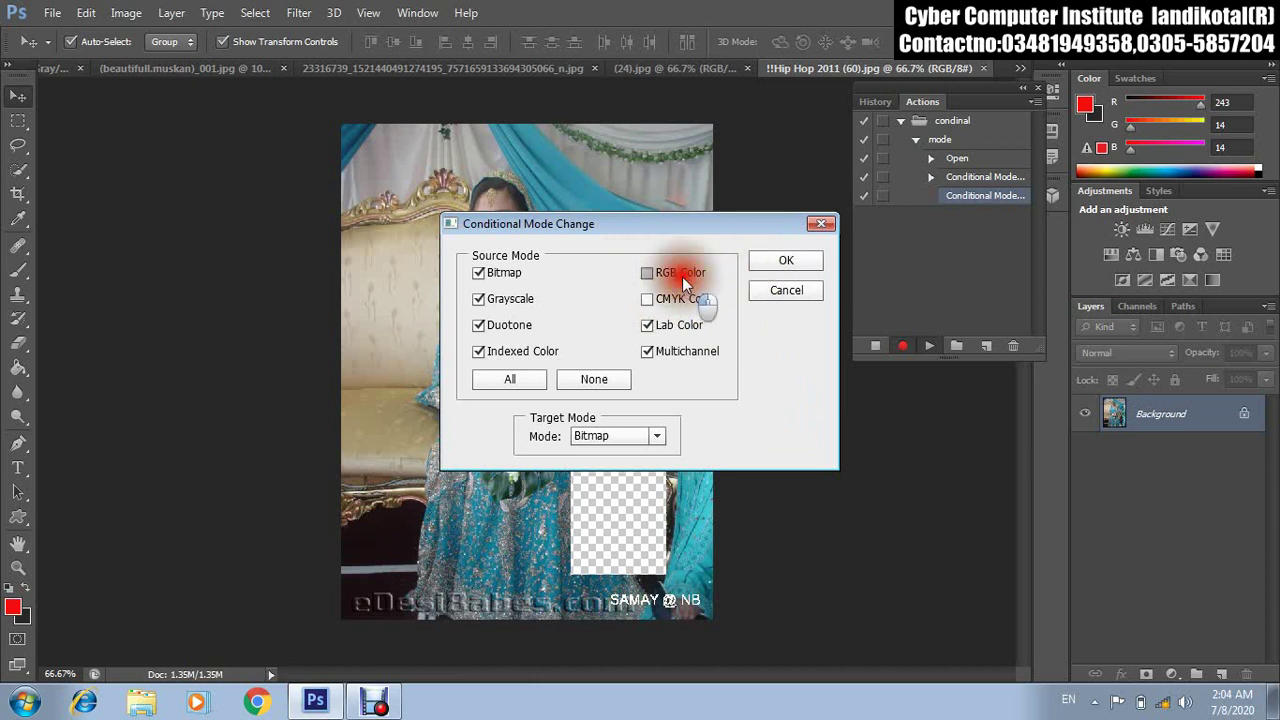
left_click(798, 261)
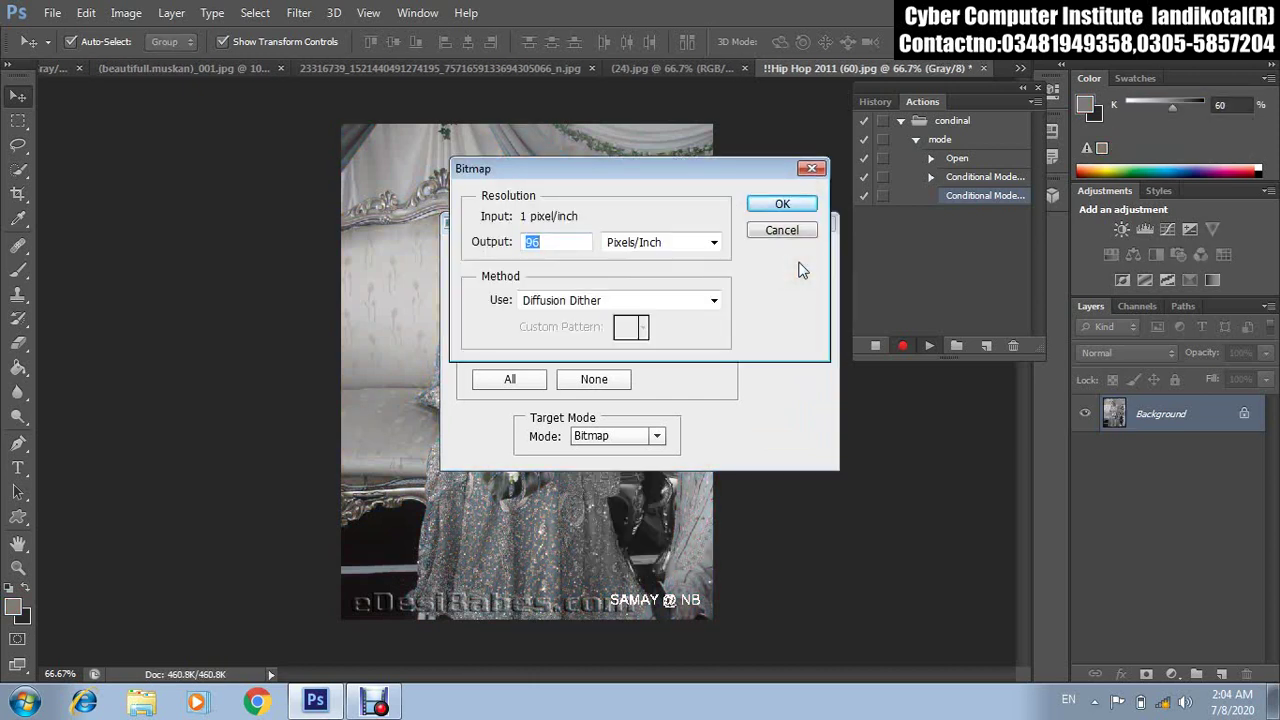
left_click(776, 212)
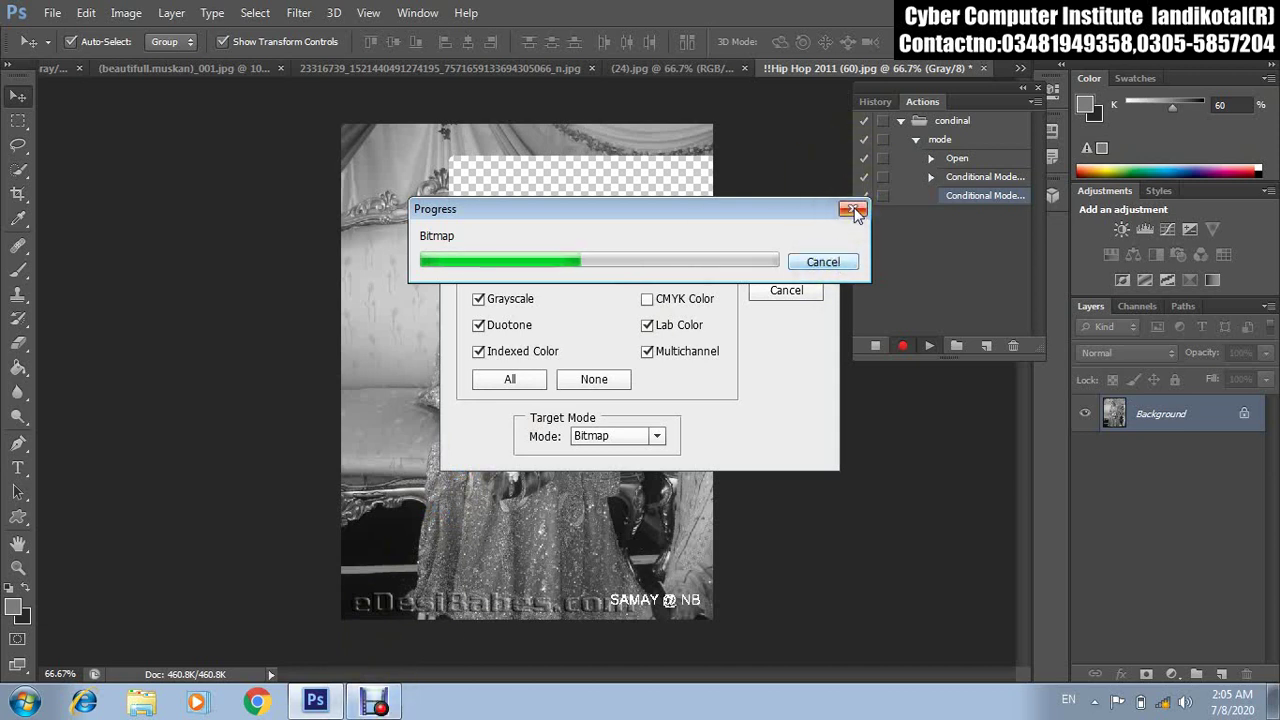
Wait for !!Hip Hop 2011 (60).jpg to finish converting to Bitmap at 518.4M.
left_click(403, 560)
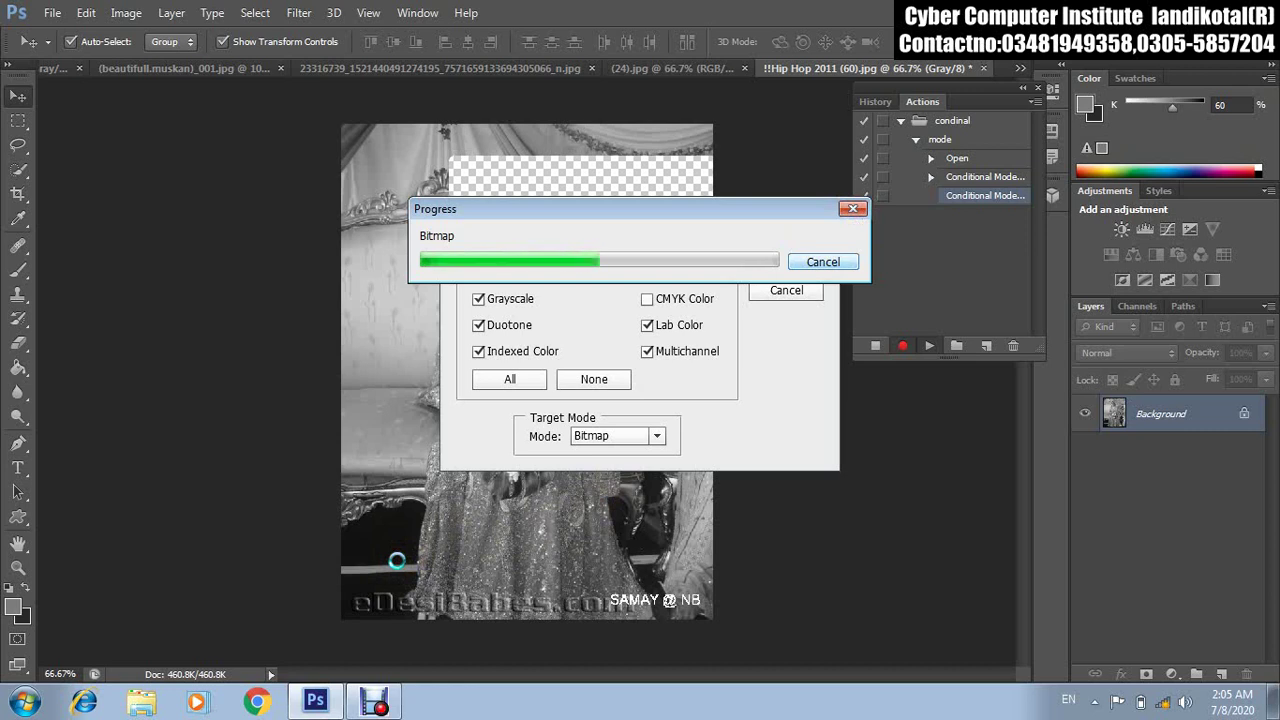
left_click(838, 266)
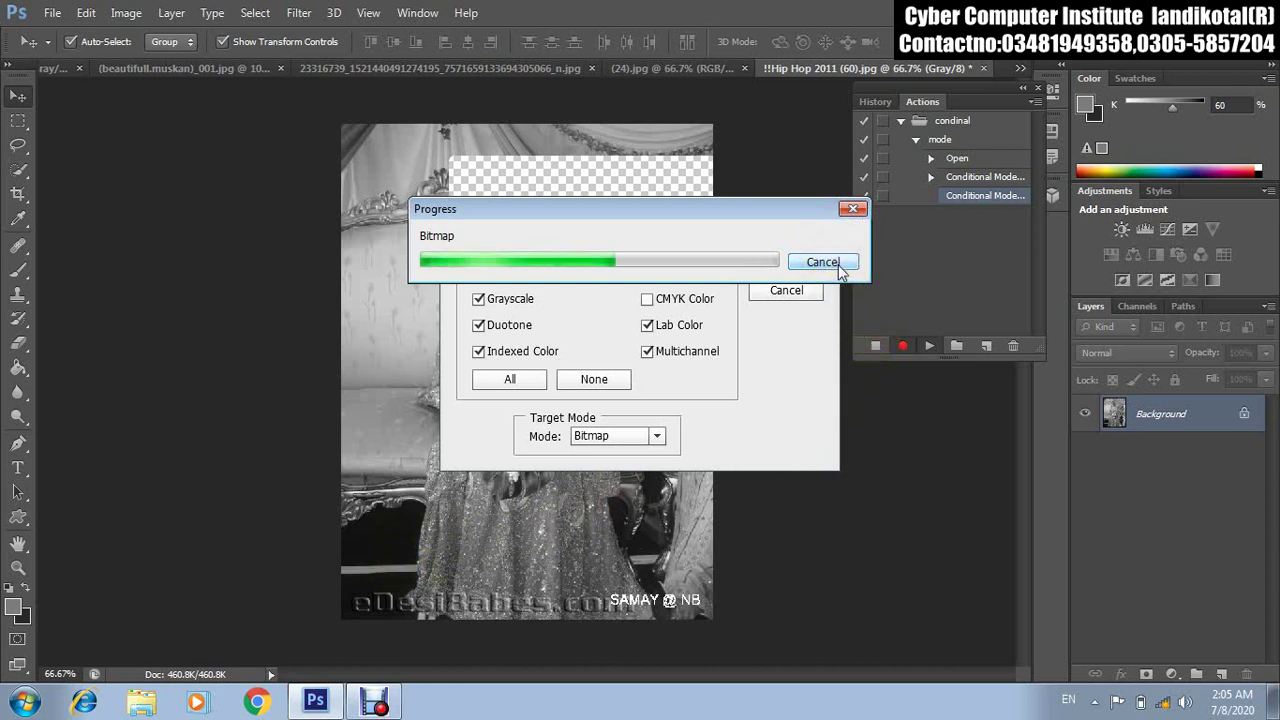
left_click(374, 703)
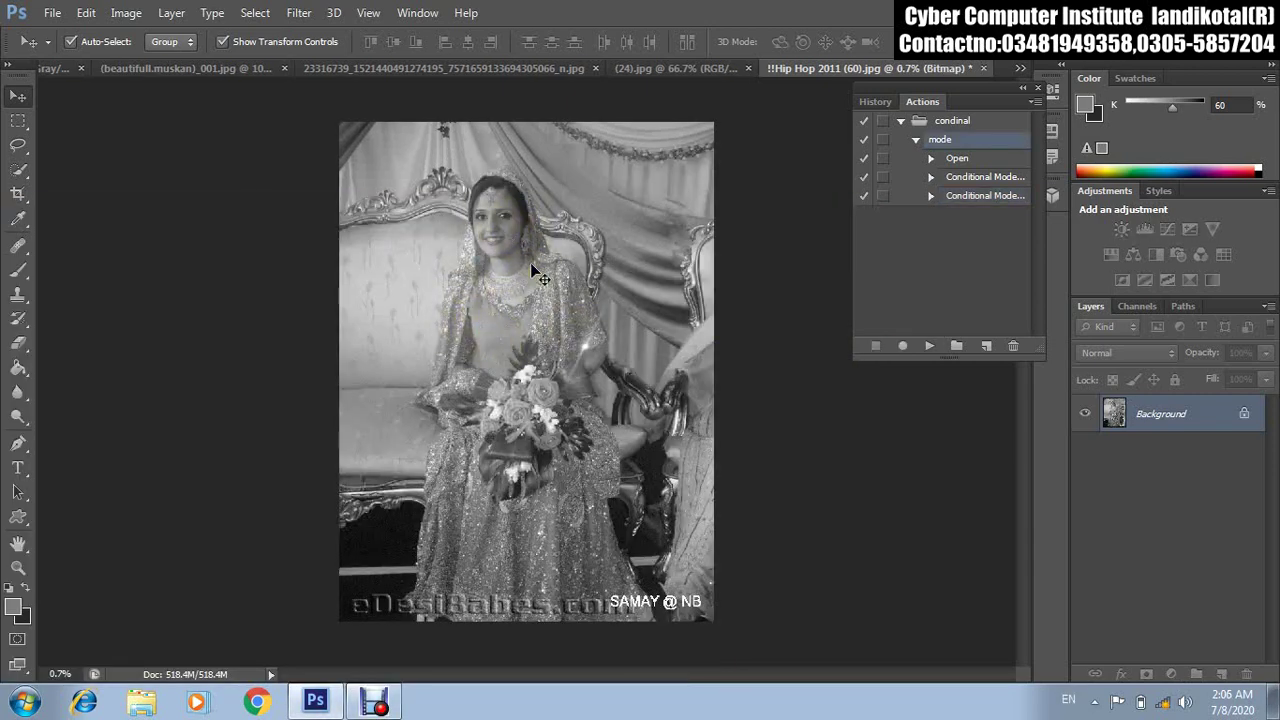
Play the mode action on the garden portrait, (24).jpg and $Axc.jpg, making each a dithered Bitmap.
left_click(425, 68)
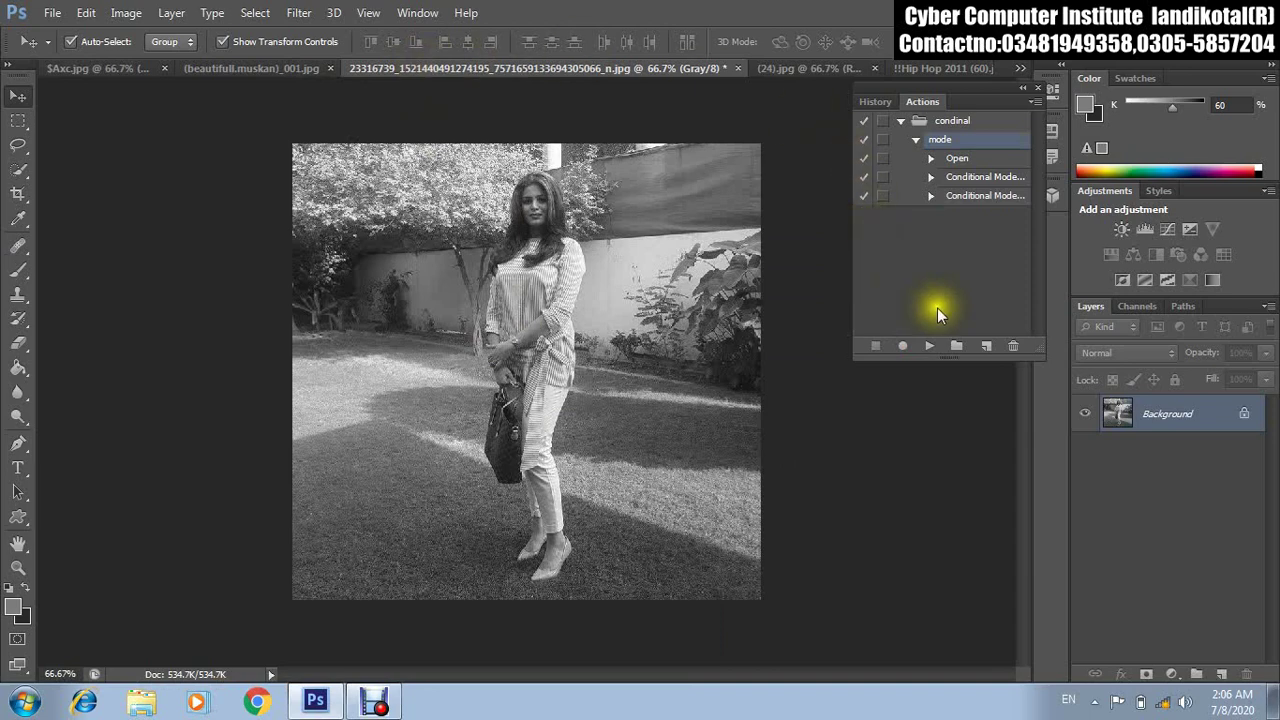
left_click(978, 197)
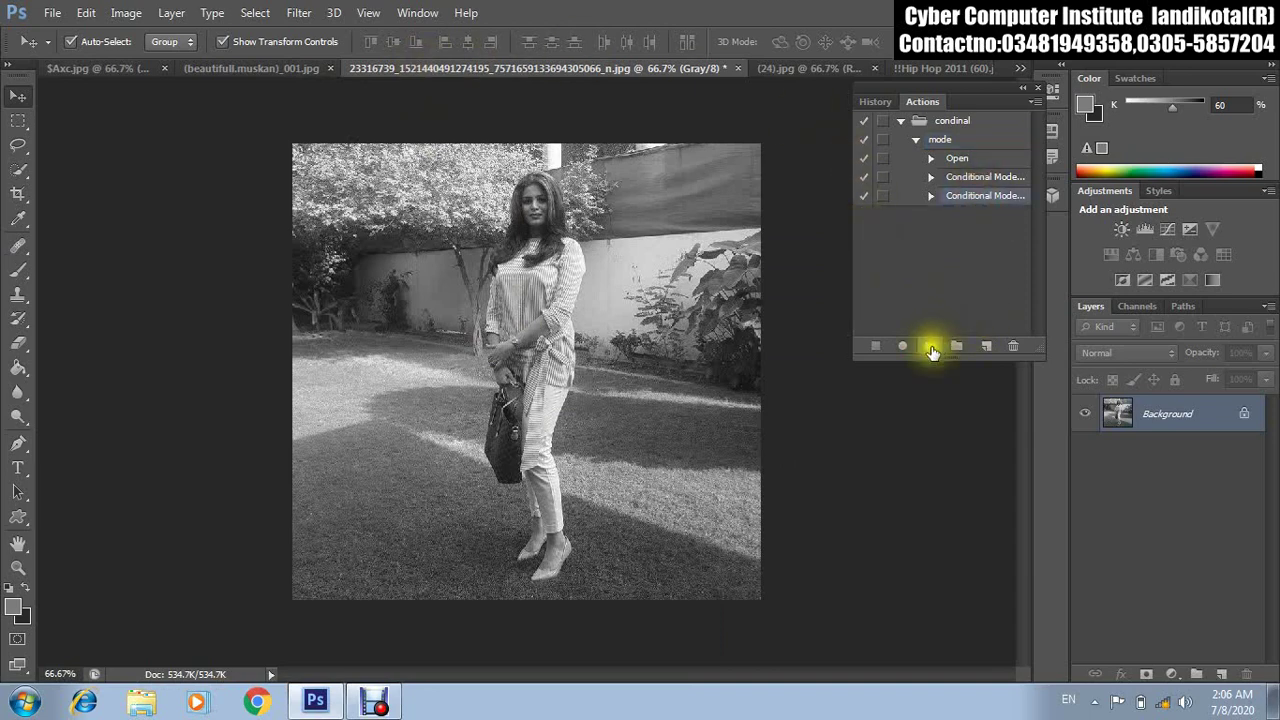
left_click(930, 346)
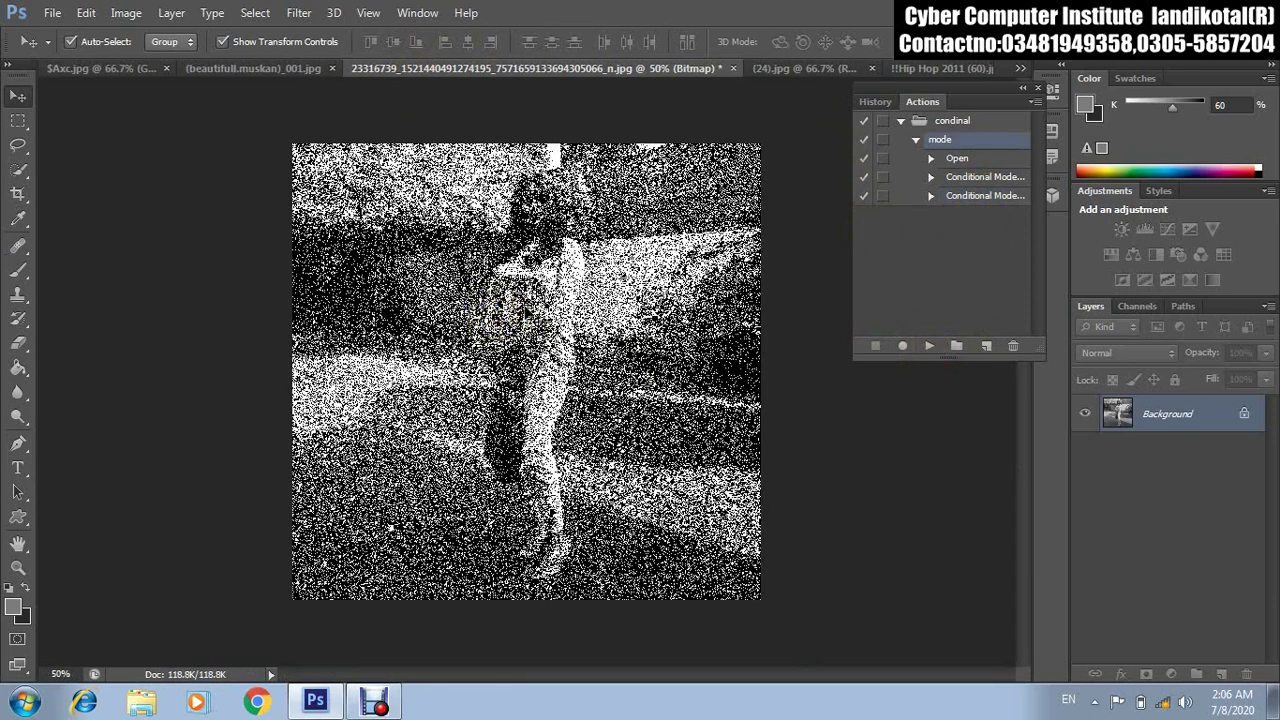
left_click(765, 67)
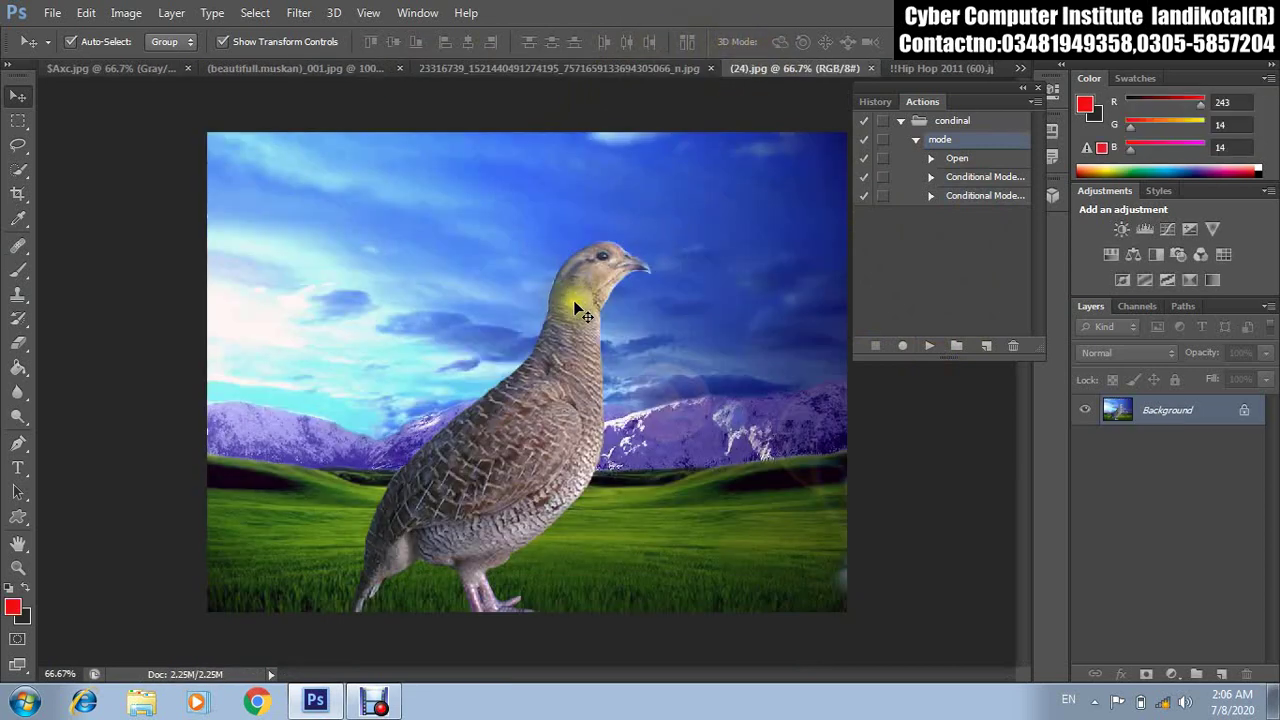
left_click(945, 198)
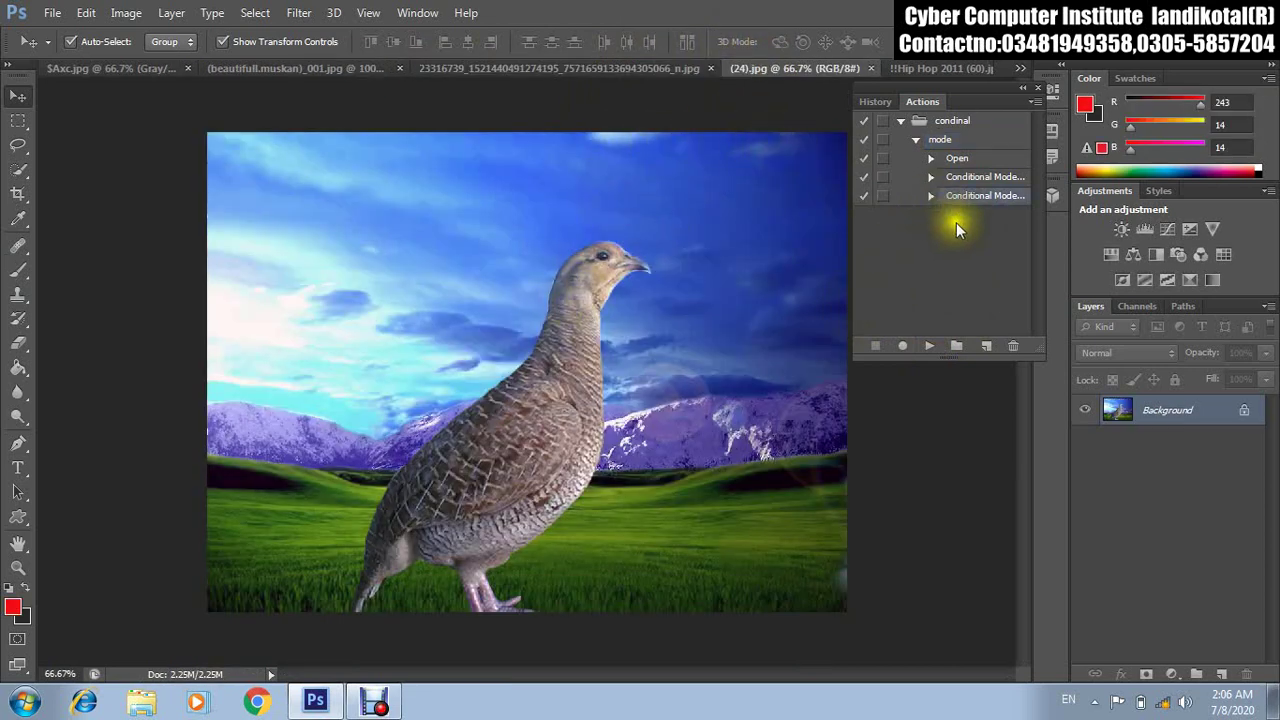
left_click(929, 346)
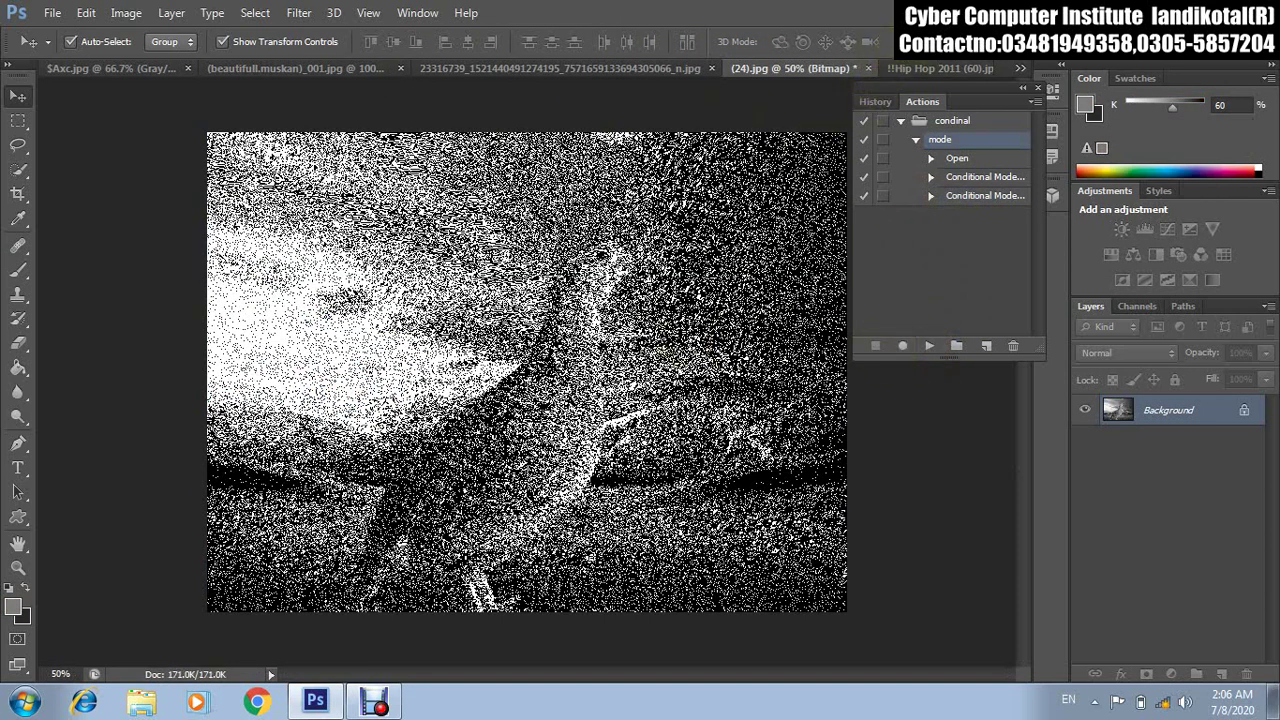
left_click(930, 68)
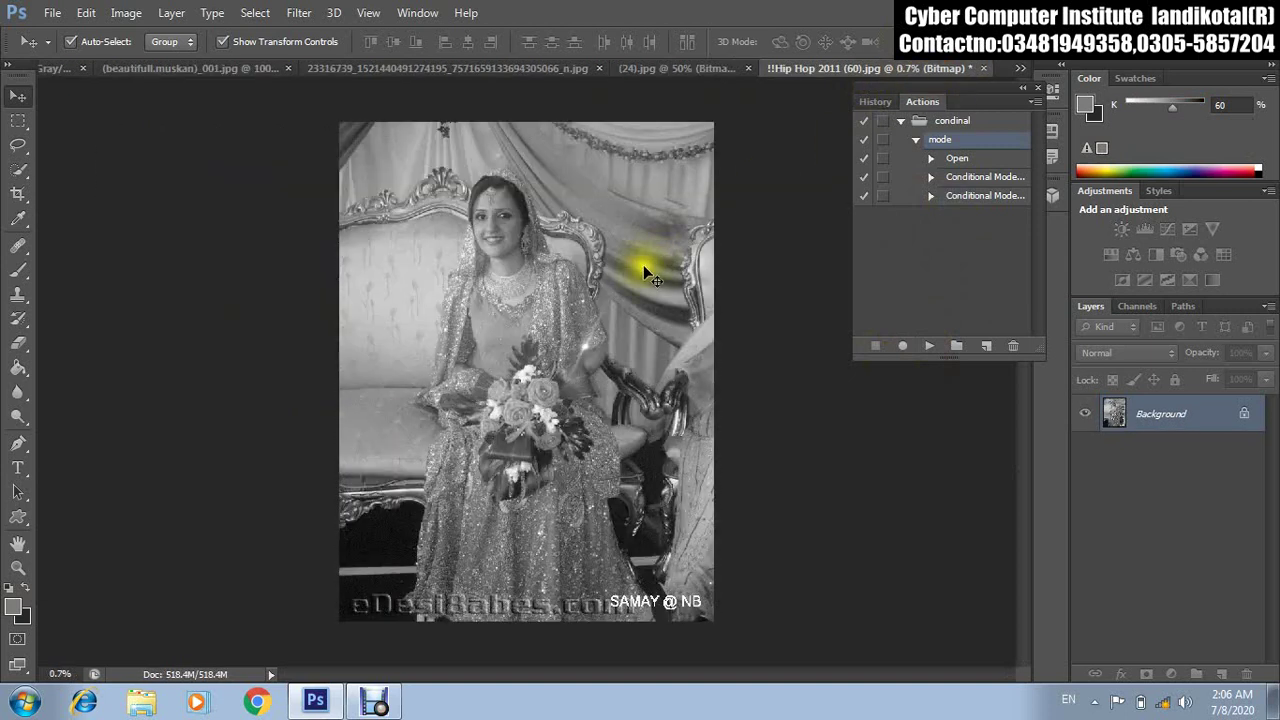
left_click(929, 346)
left_click(840, 412)
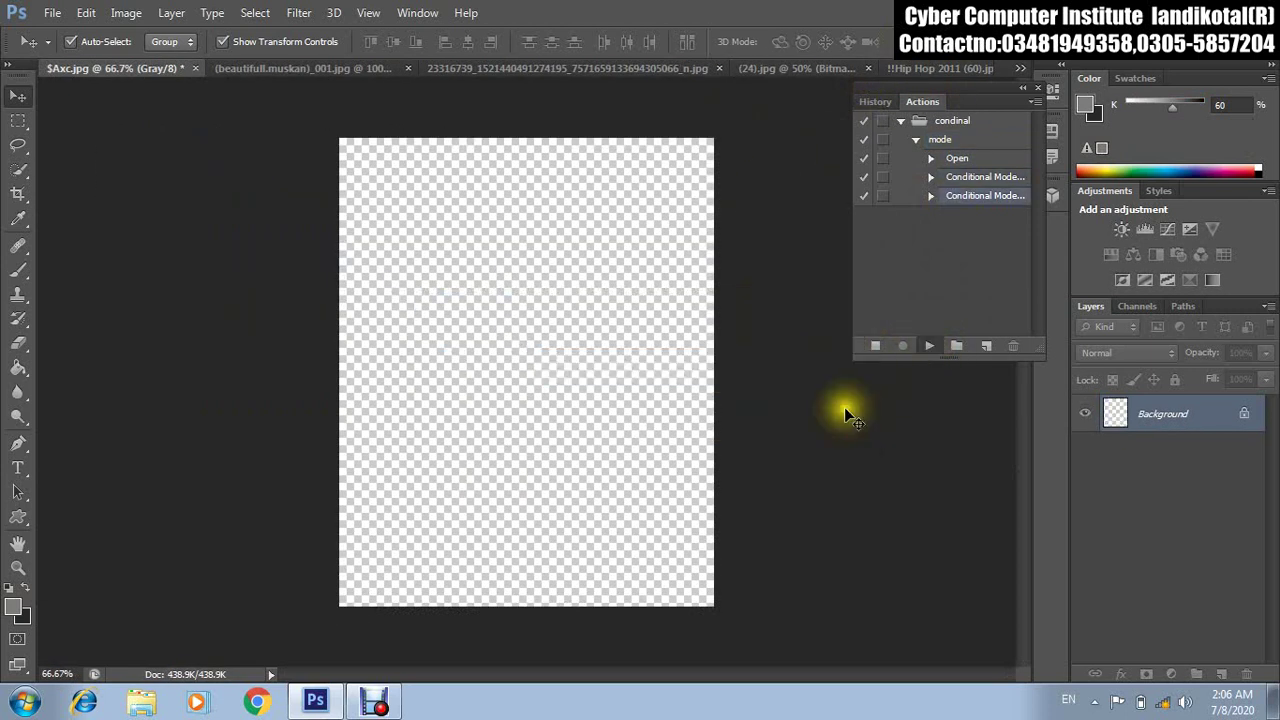
Check the File > Automate menu without choosing anything, then close (24).jpg without saving.
left_click(52, 12)
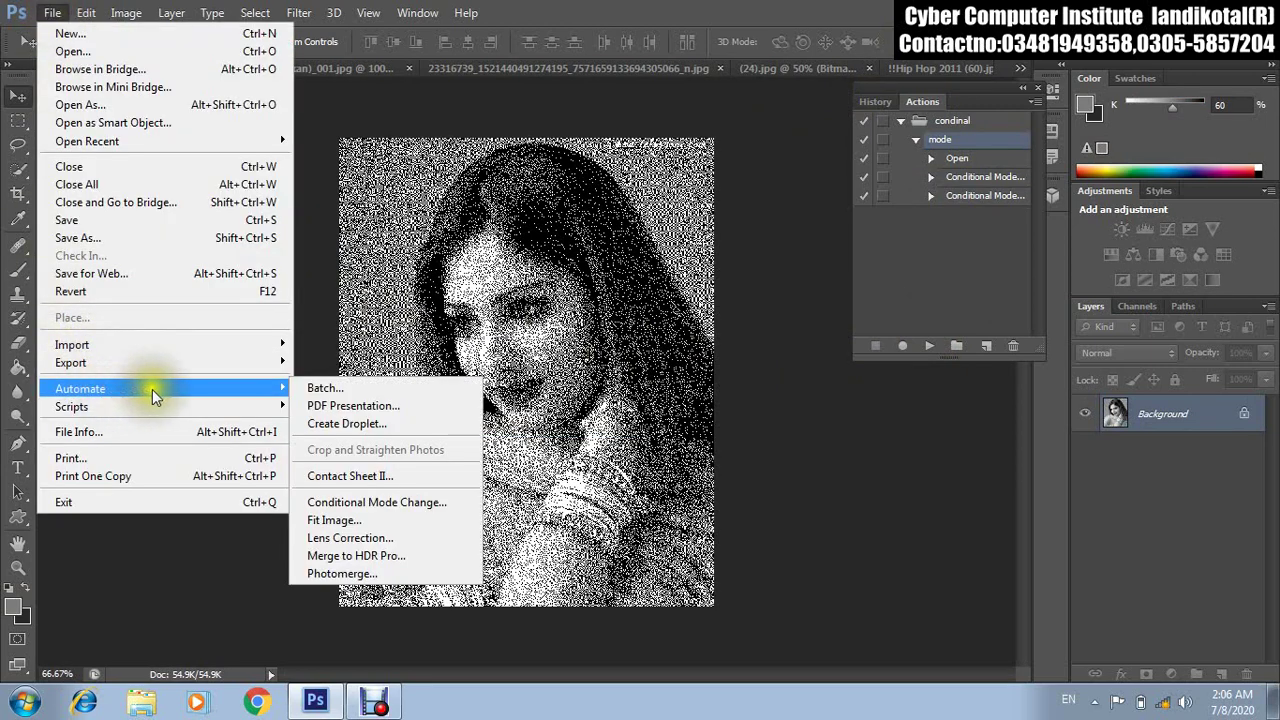
mouse_move(80, 388)
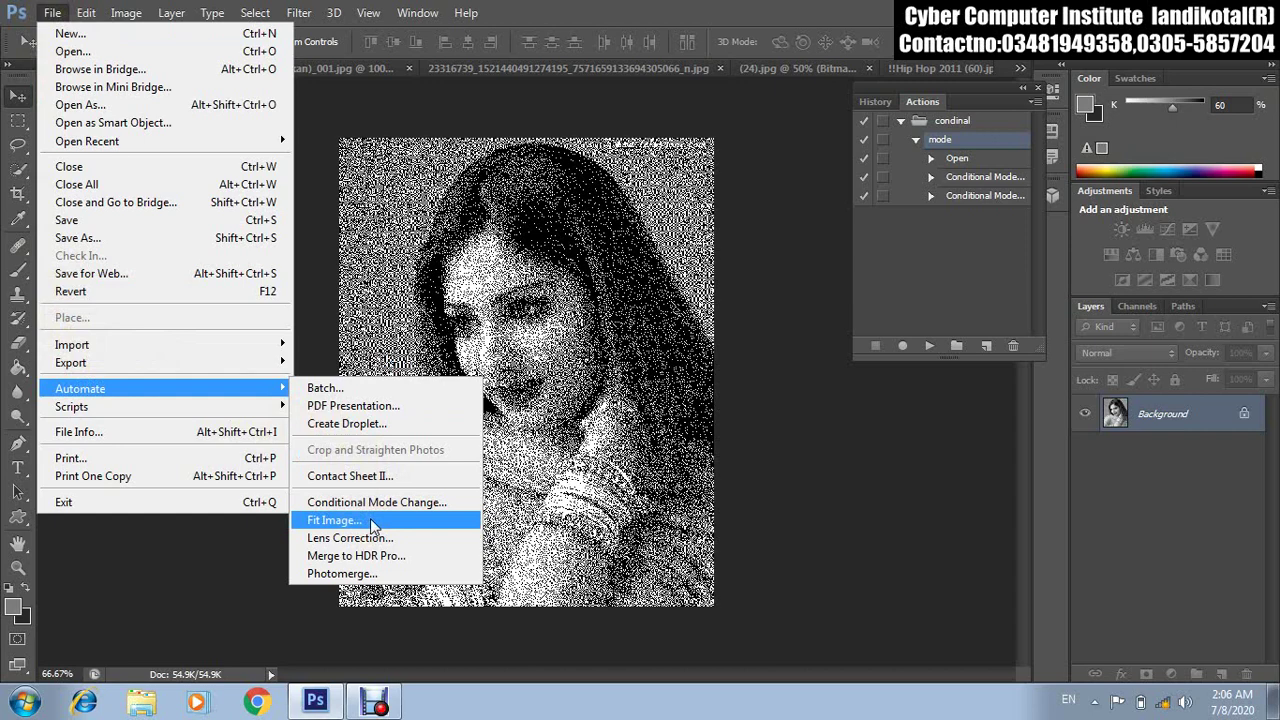
left_click(371, 522)
left_click(822, 70)
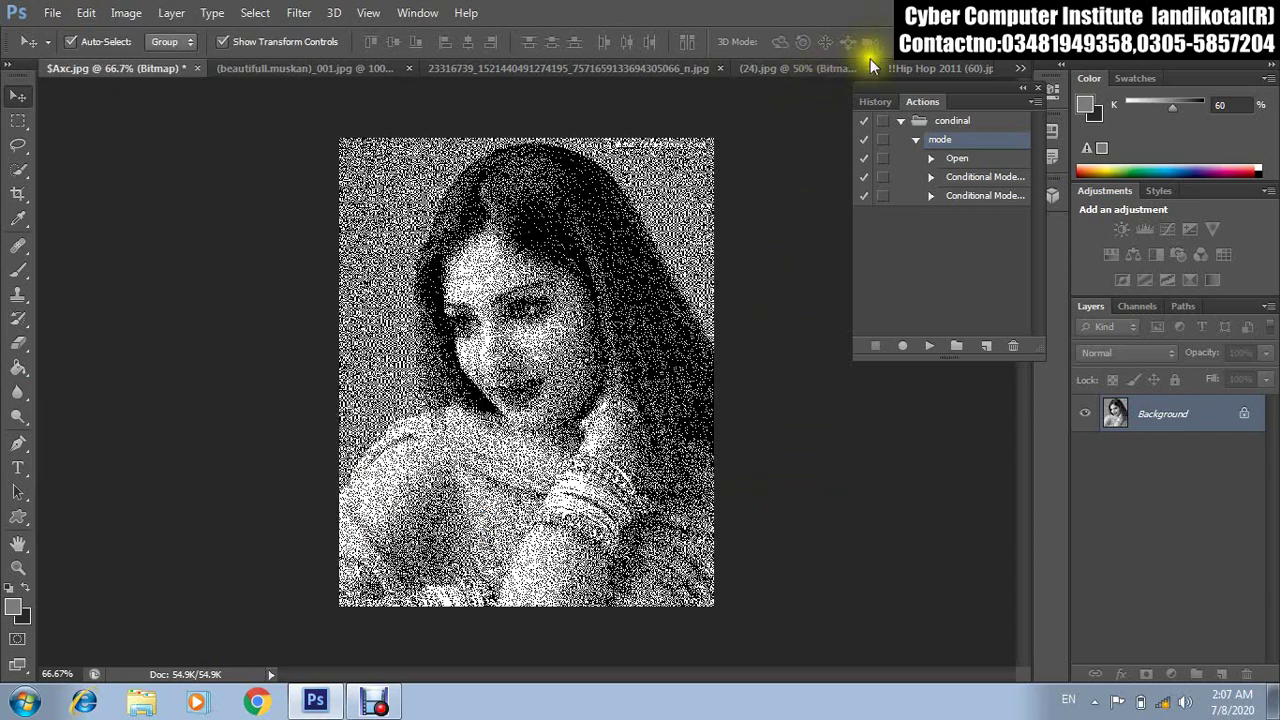
left_click(870, 66)
left_click(700, 193)
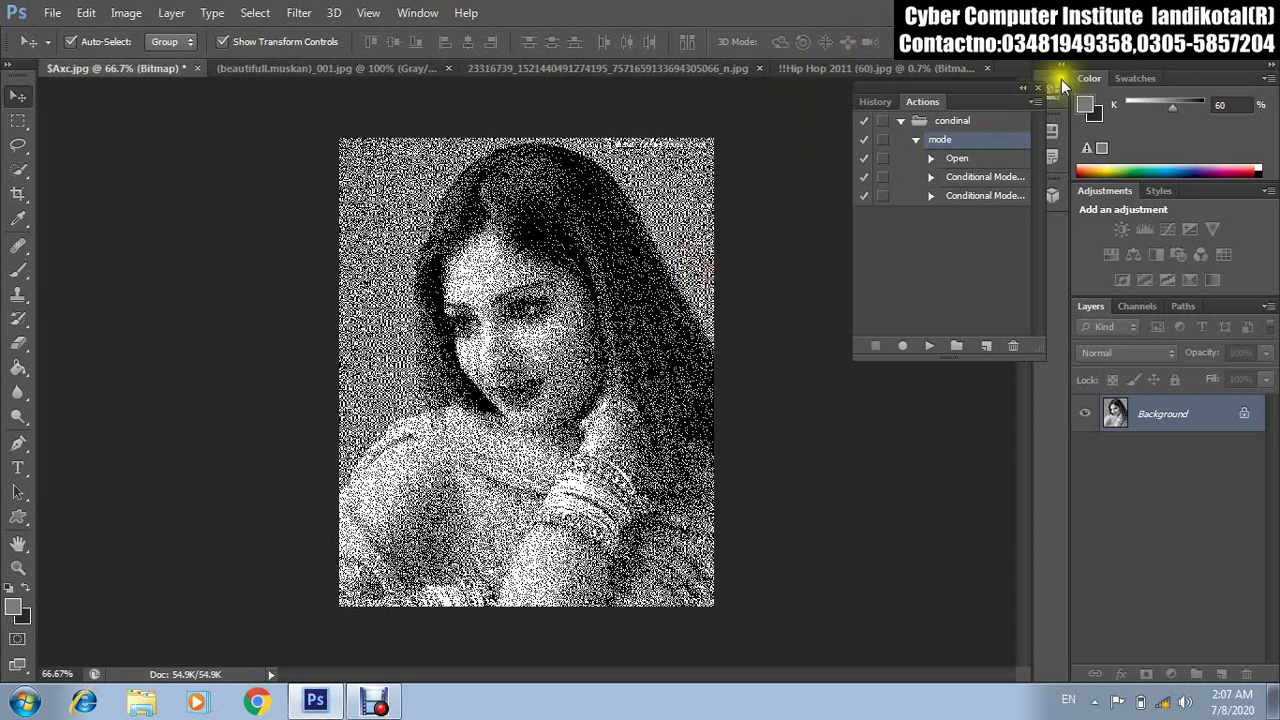
Delete the mode action and the condinal action set from the Actions panel.
left_click(1010, 350)
left_click(603, 270)
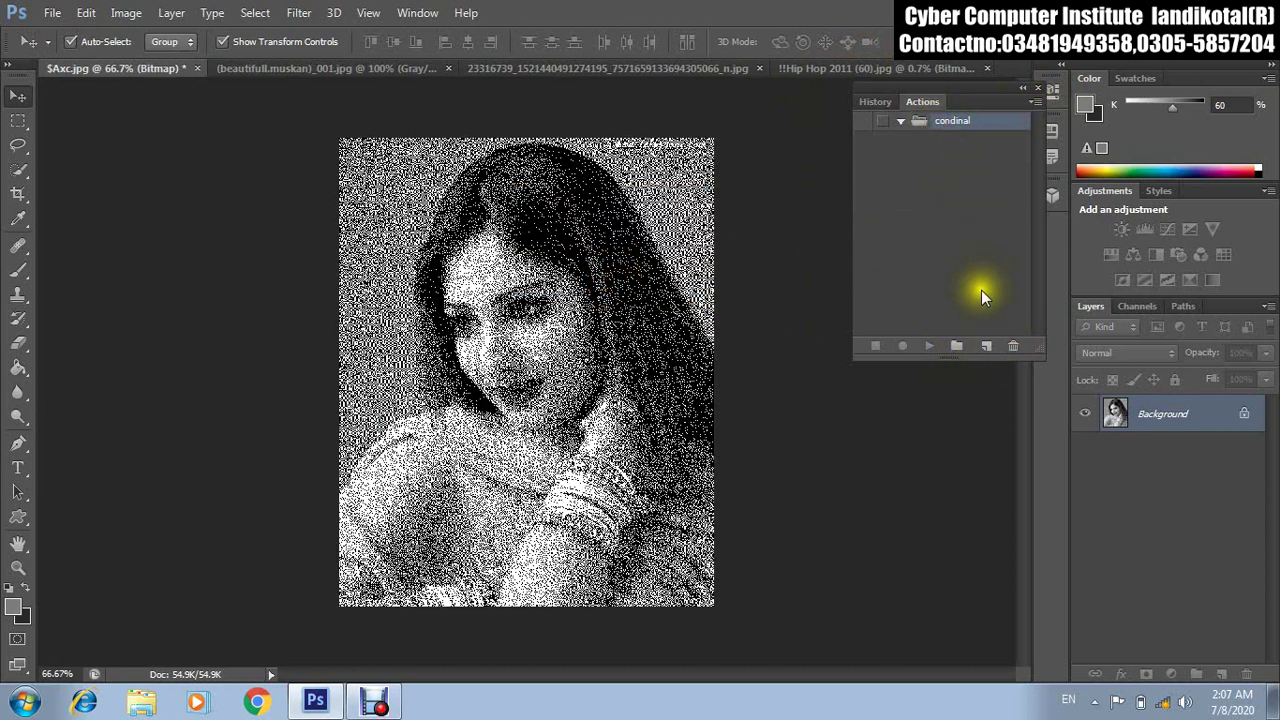
left_click_drag(950, 120, 1011, 346)
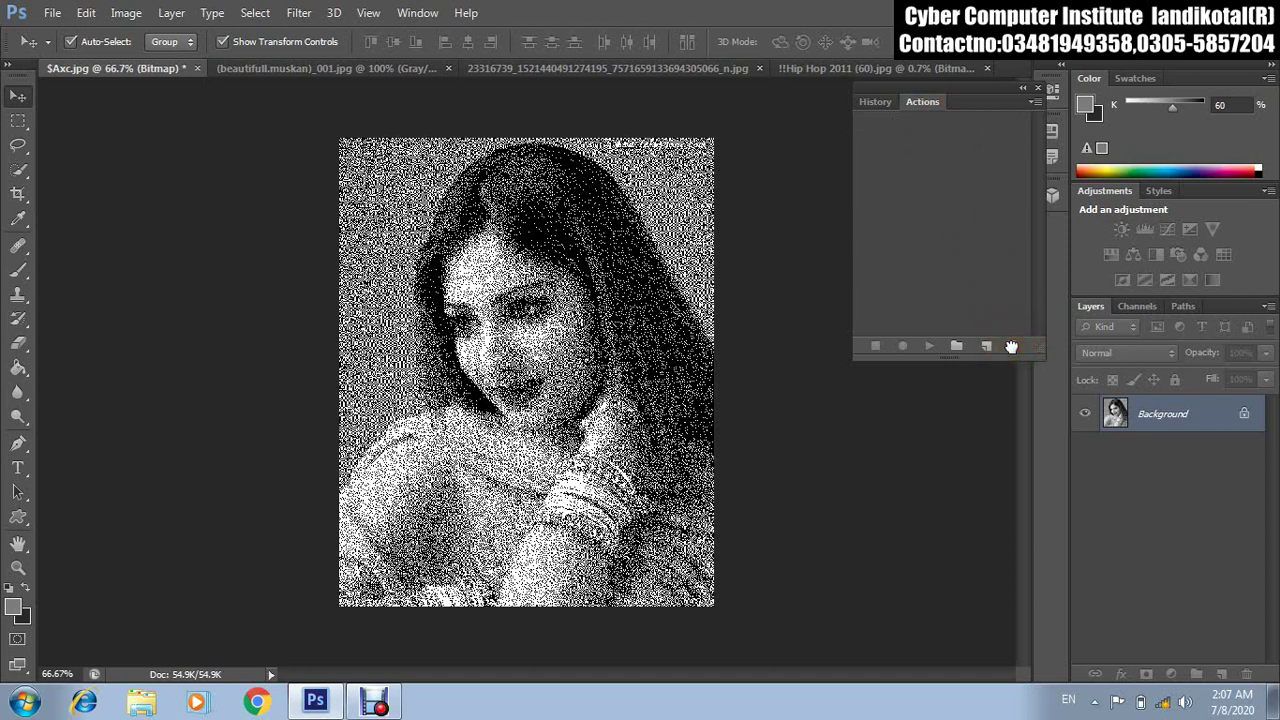
Close the Hip Hop, 23316739, beautifull.muskan and last portrait images, discarding all changes.
left_click(986, 68)
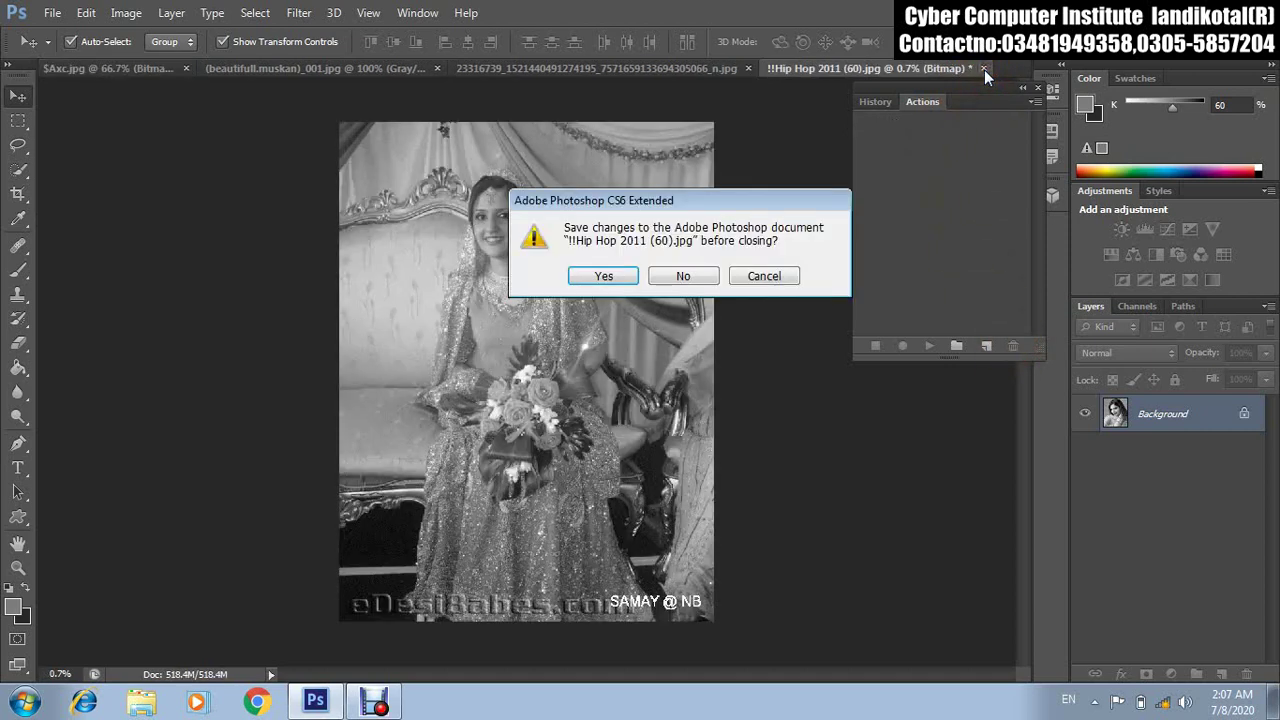
left_click(718, 275)
left_click(855, 69)
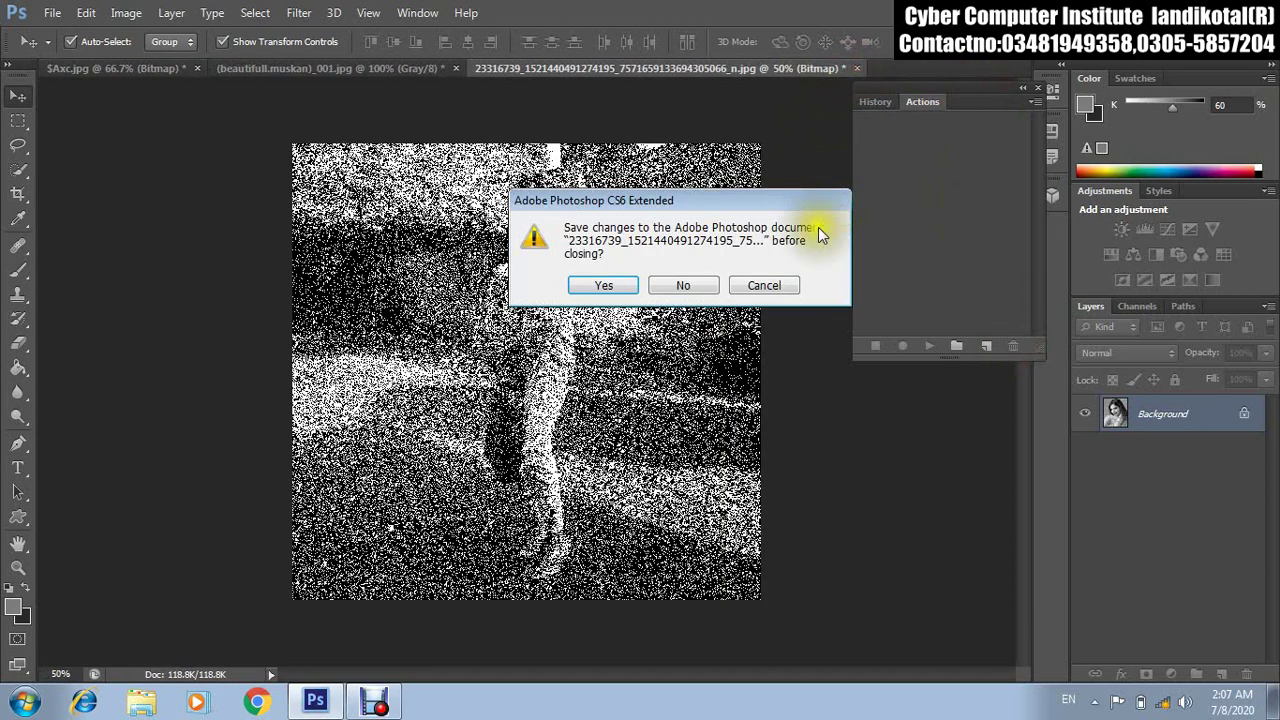
left_click(712, 288)
left_click(455, 68)
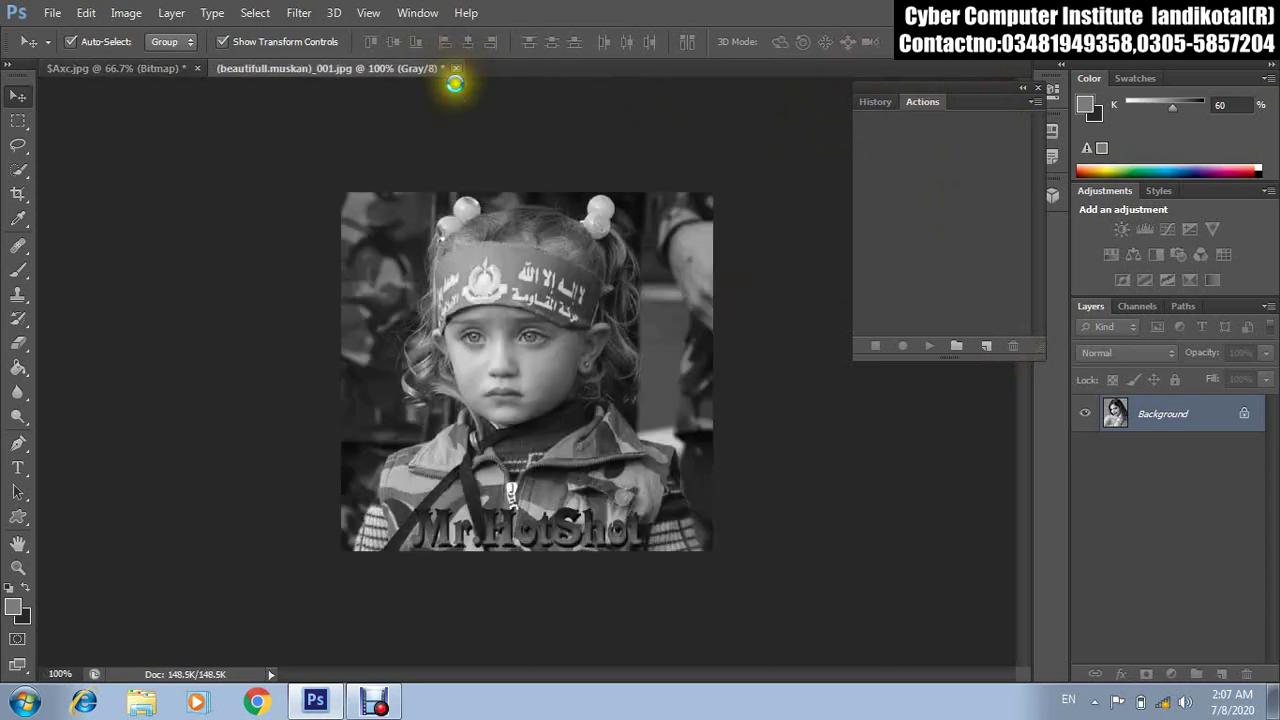
left_click(662, 278)
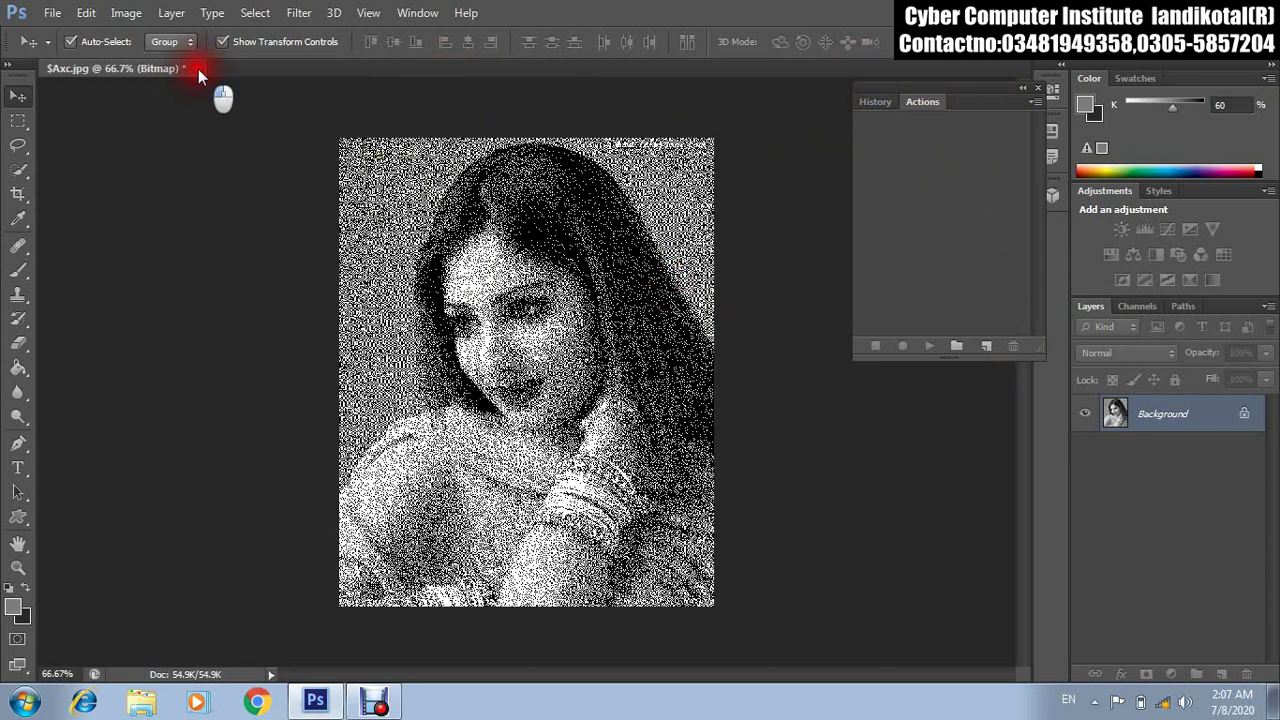
left_click(198, 69)
left_click(662, 276)
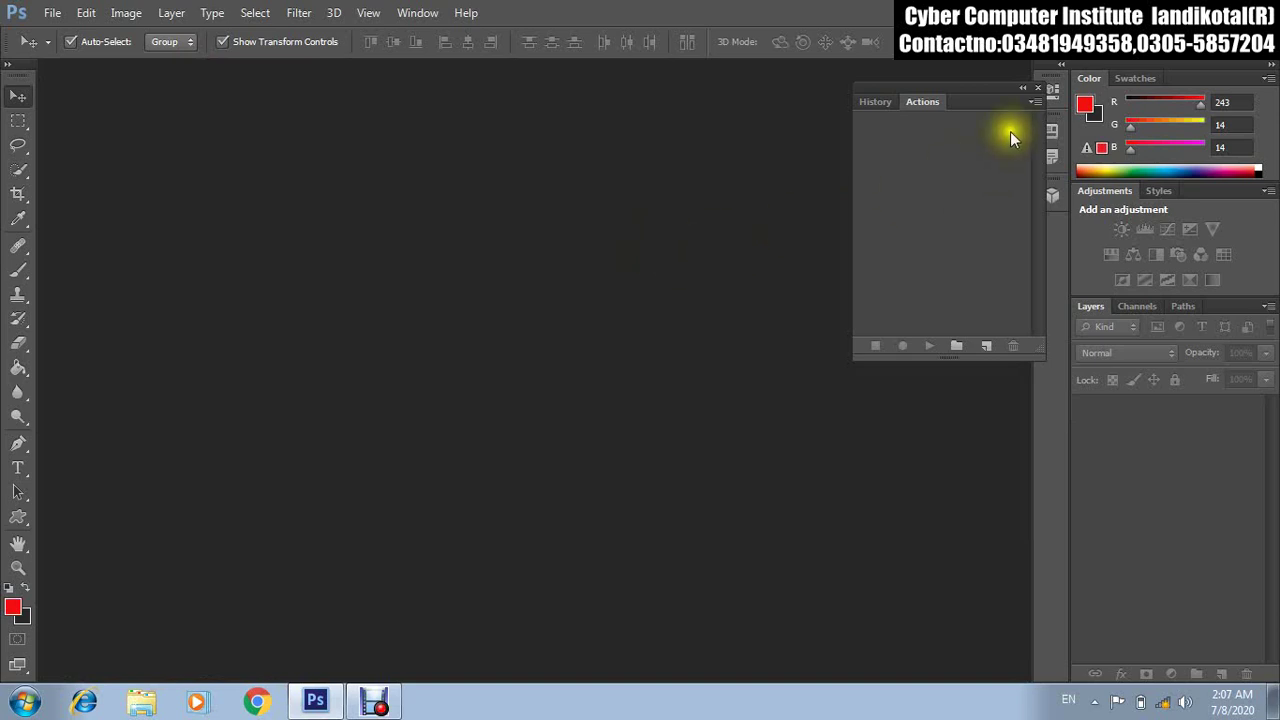
Create an action set 'fit' holding a new action 'piture', and begin recording it.
left_click(958, 347)
type("fit")
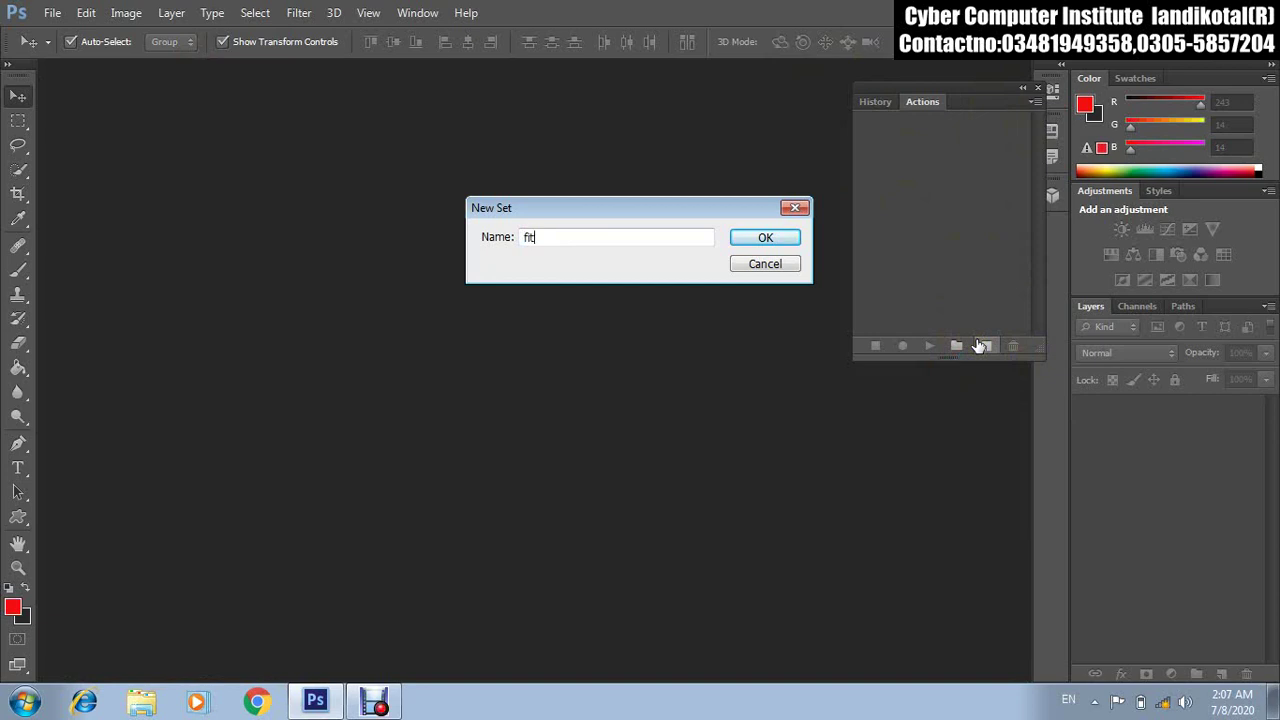
key("Return")
left_click(983, 346)
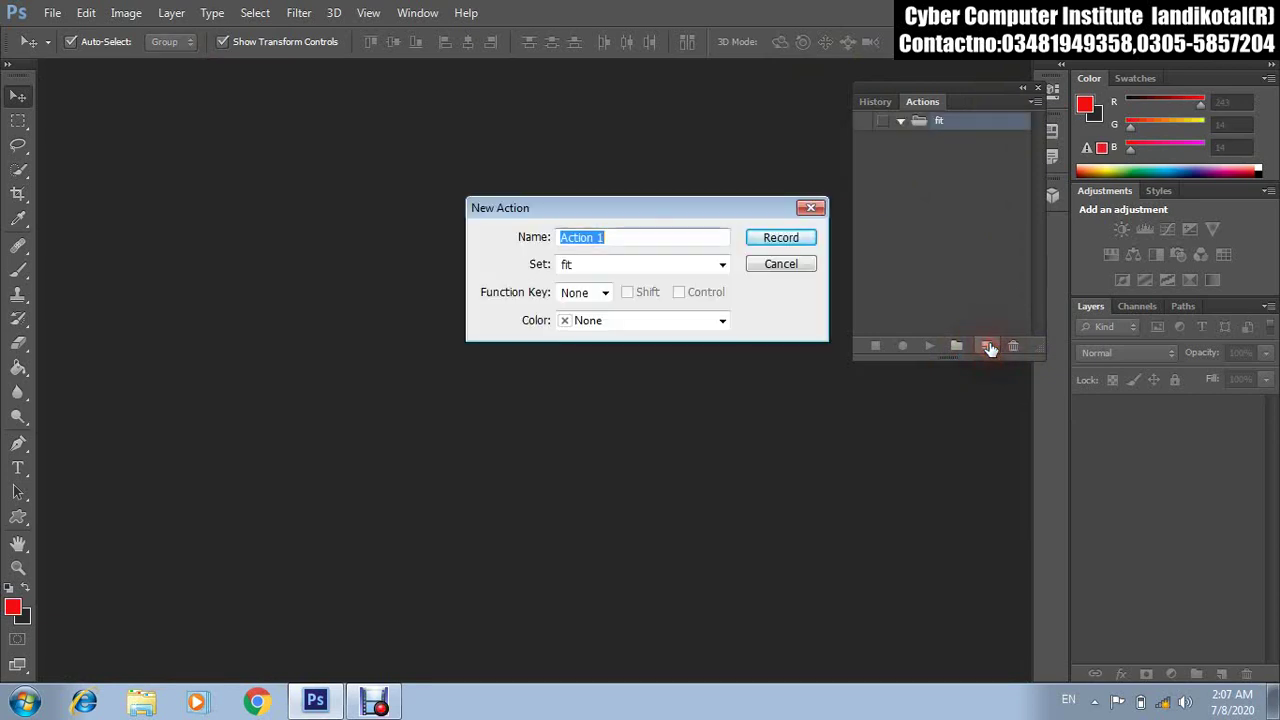
type("piture")
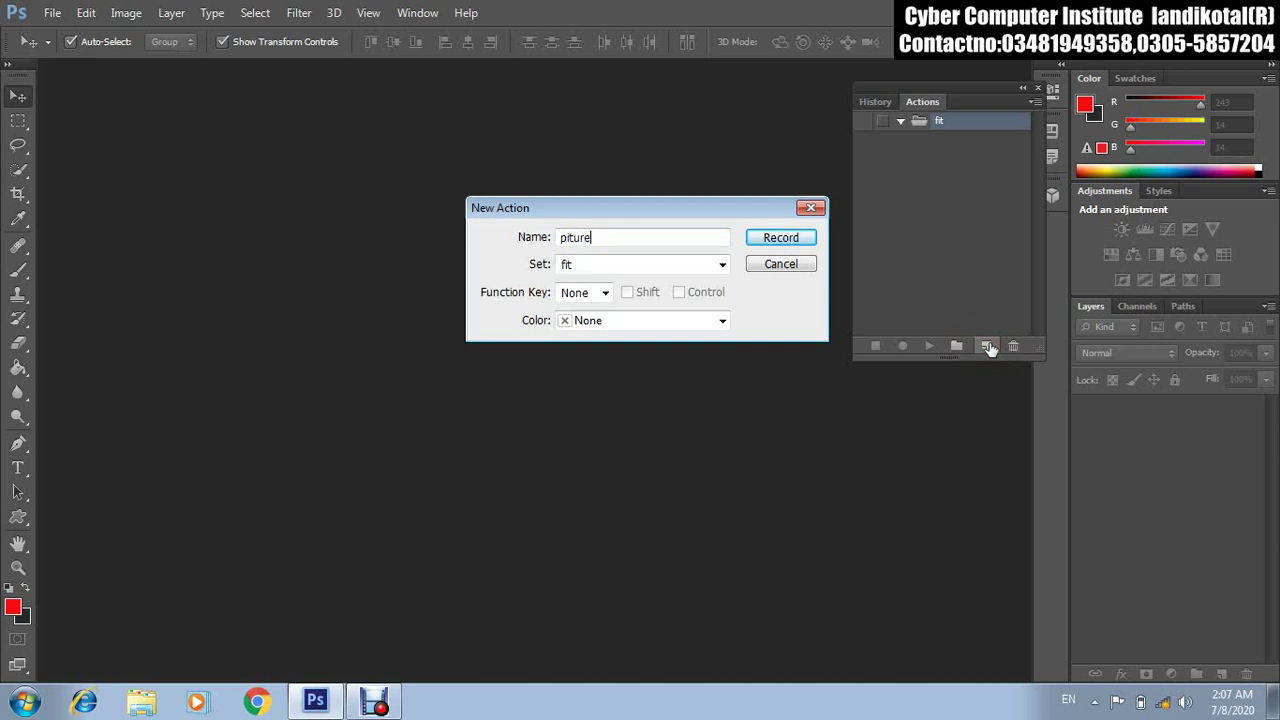
key("Return")
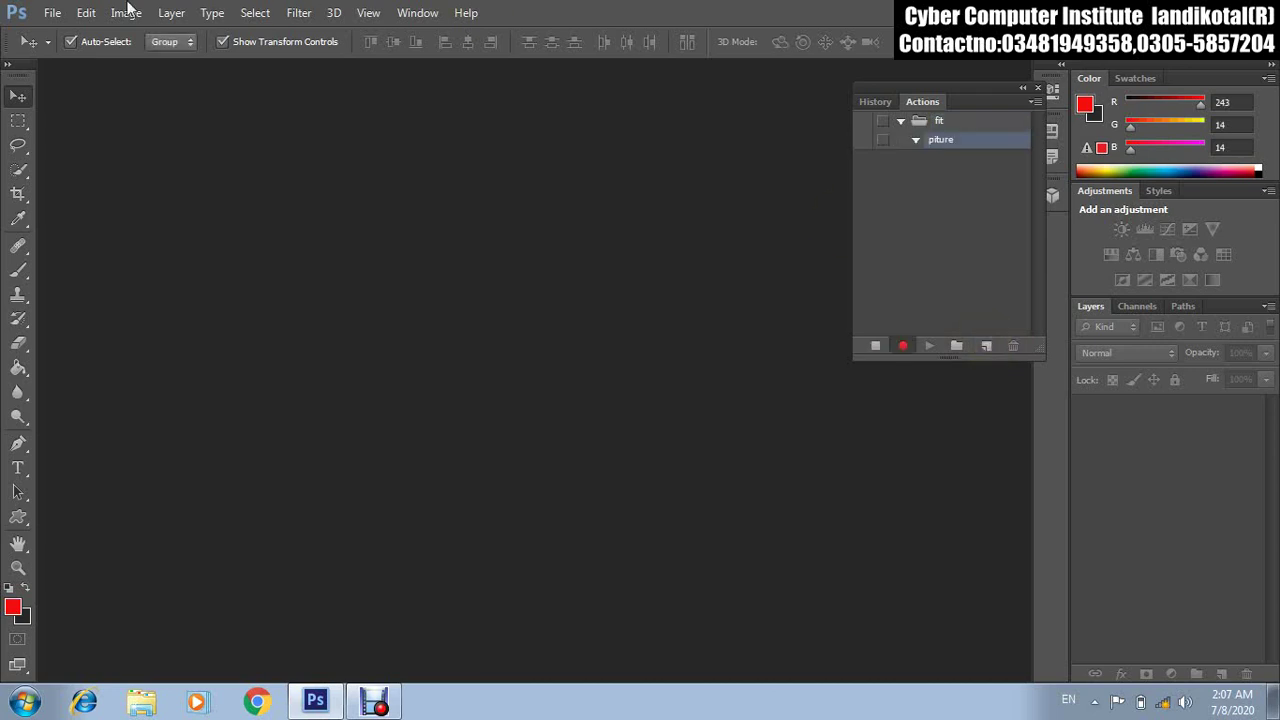
Open the portrait image while the piture action is recording.
left_click(52, 12)
left_click(62, 50)
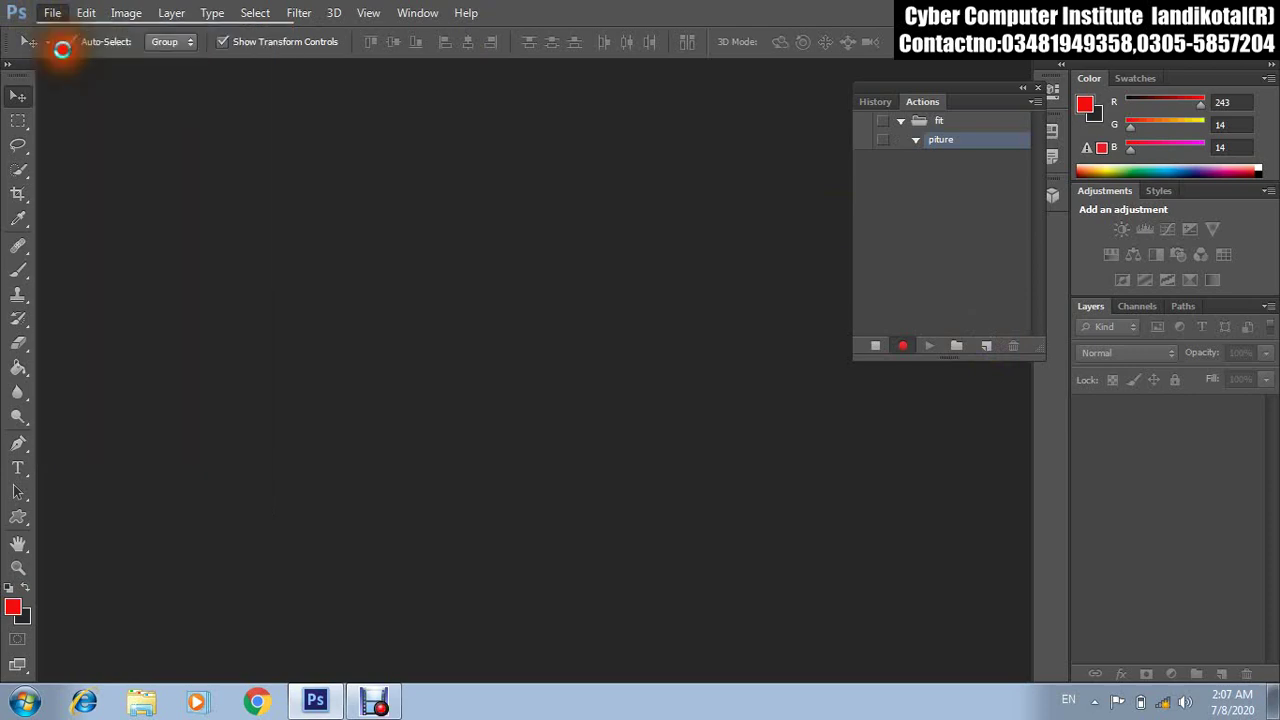
double_click(322, 140)
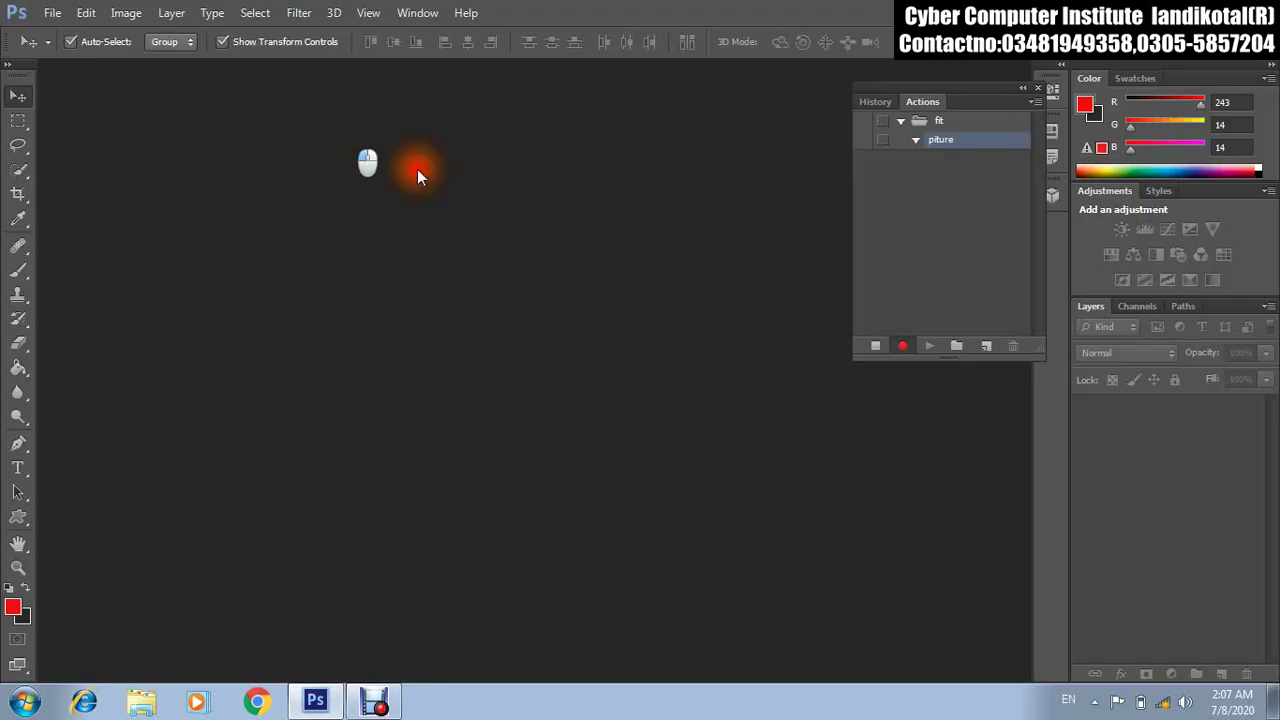
Record Fit Image at 100×100 pixels into the action, then stop recording.
left_click(52, 12)
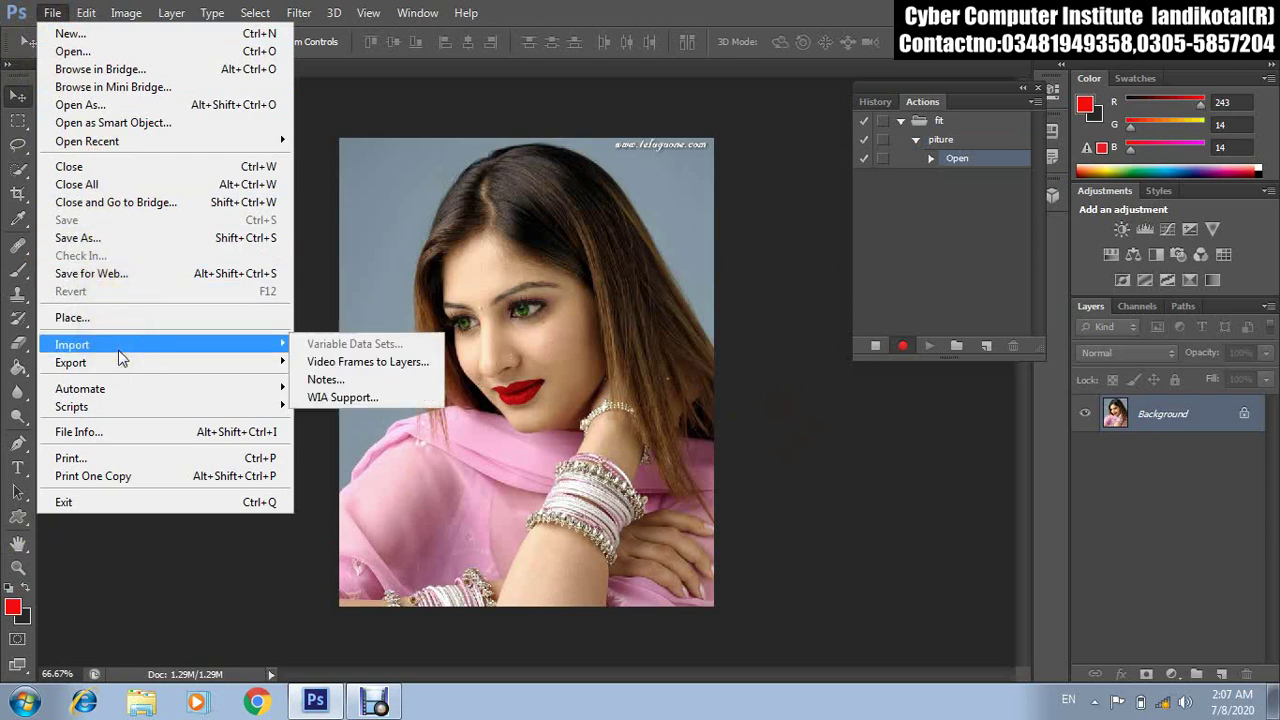
mouse_move(80, 388)
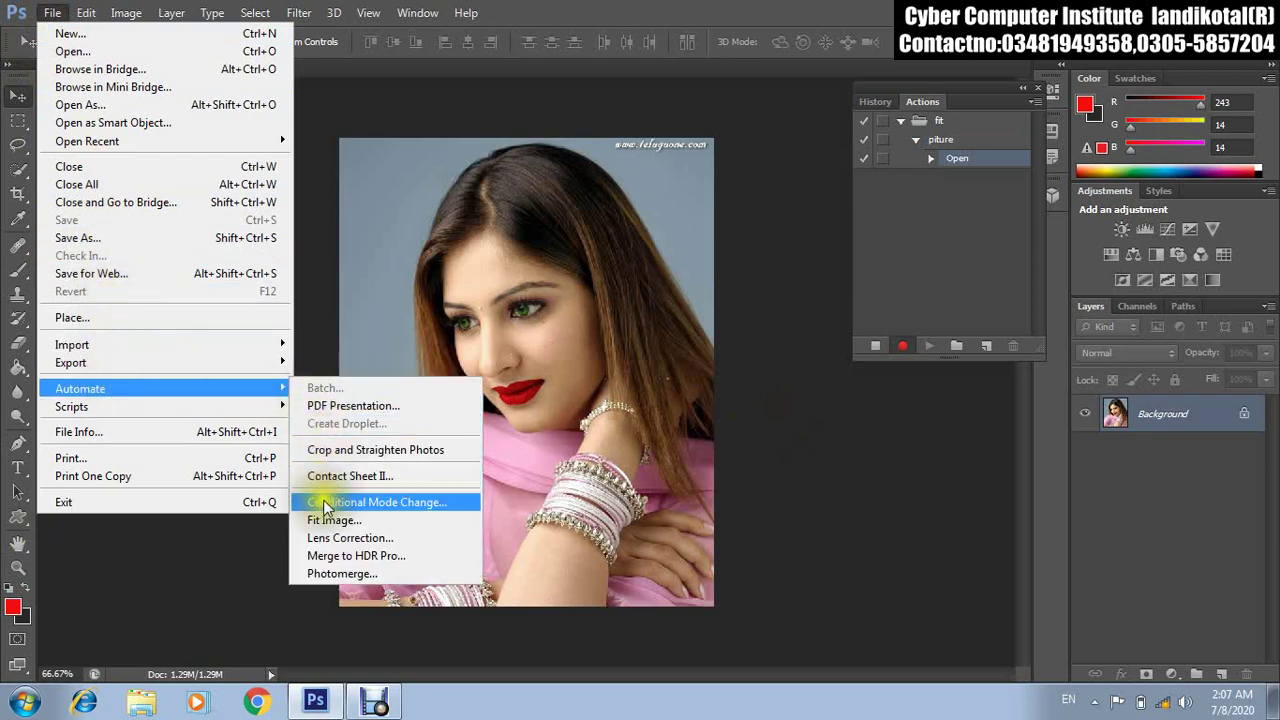
left_click(330, 521)
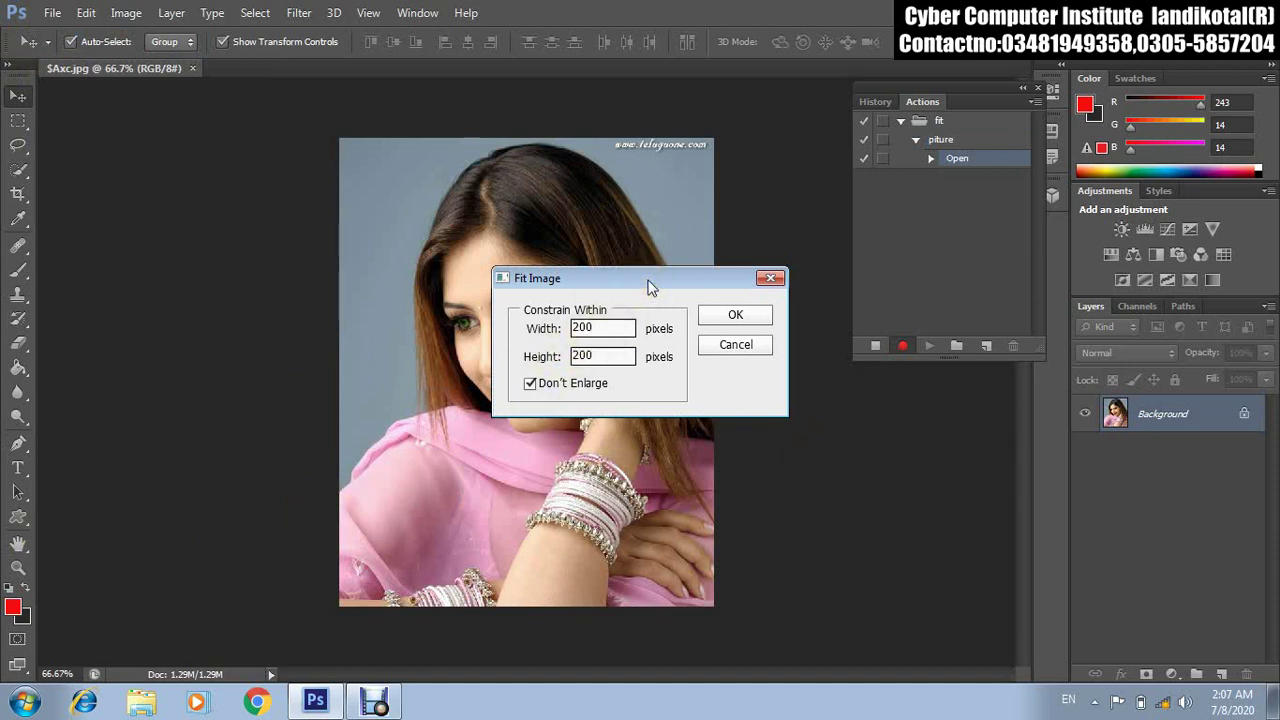
left_click_drag(648, 287, 675, 171)
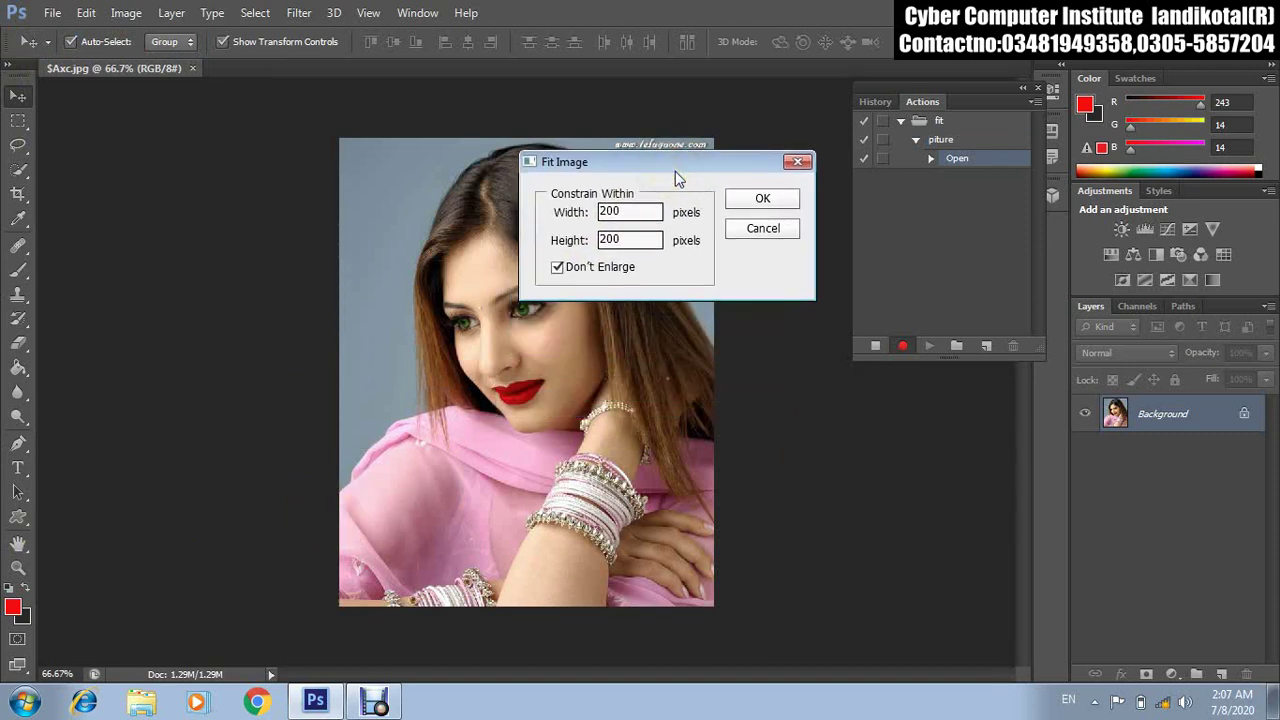
left_click(633, 208)
double_click(633, 208)
type("0")
double_click(655, 239)
type("100")
left_click(776, 197)
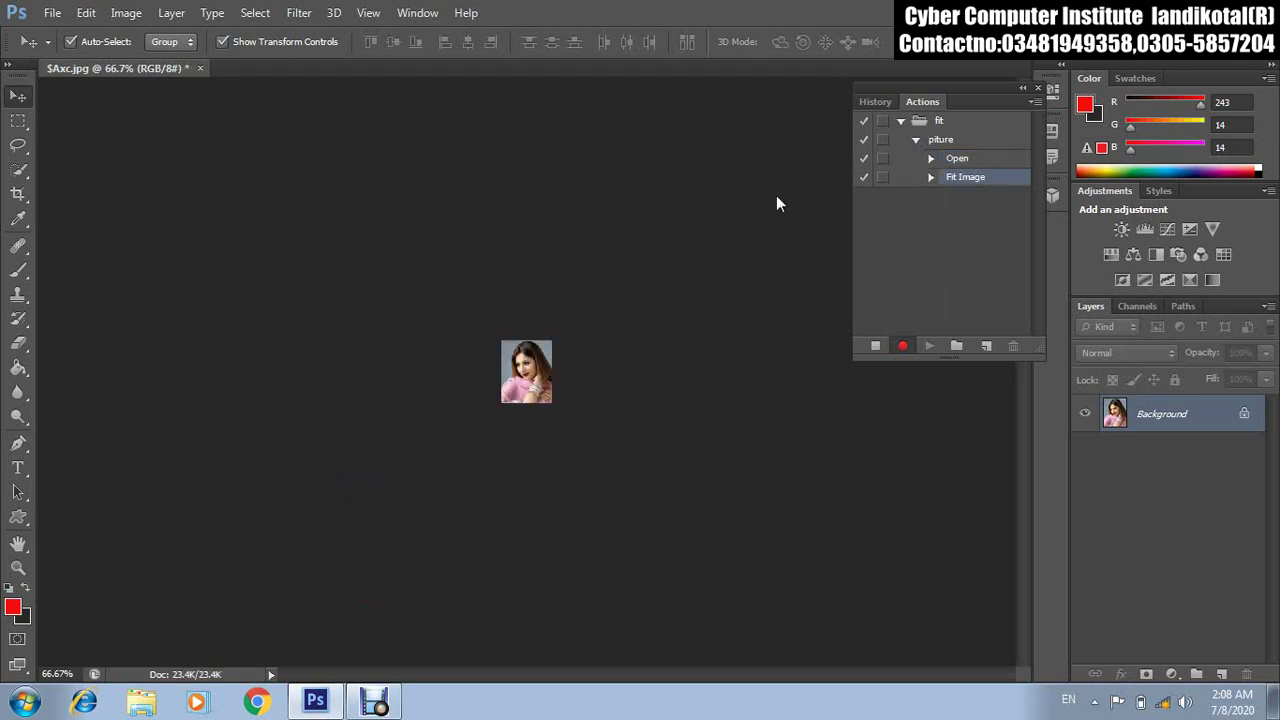
left_click(875, 345)
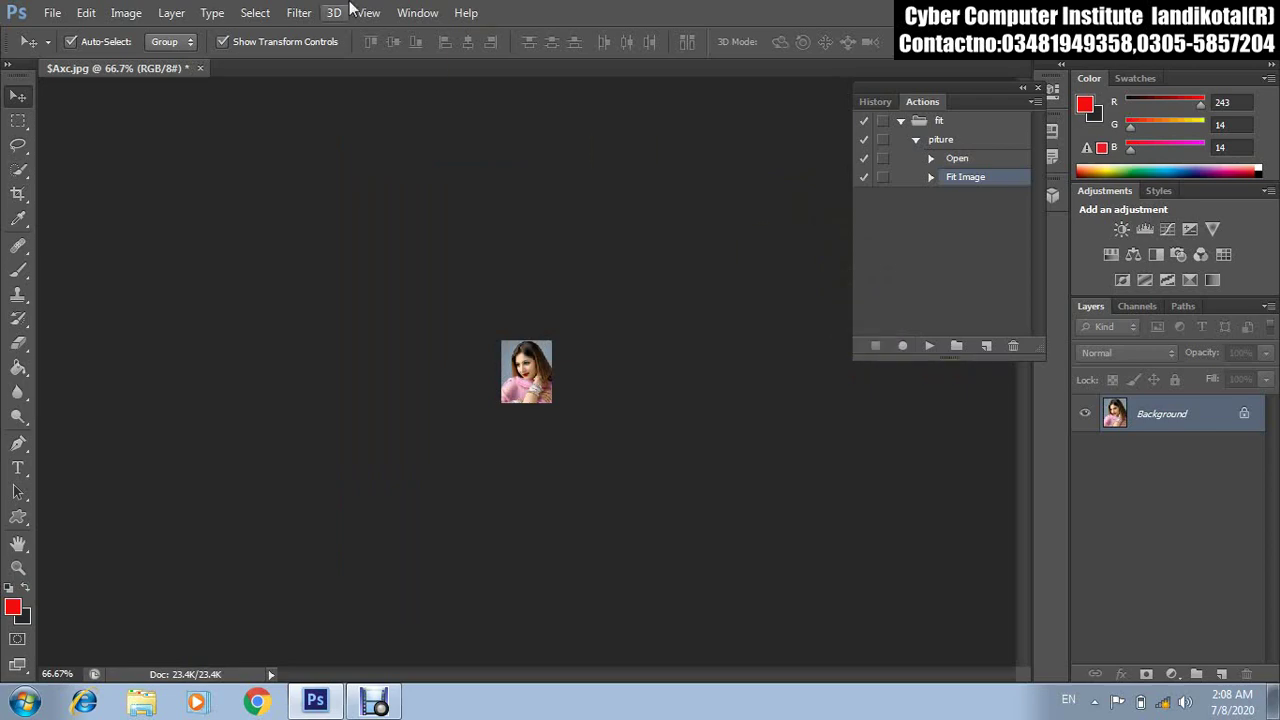
left_click(60, 14)
Open the (8) (1).jpg fruit-basket photo and play the piture action on it.
left_click(60, 46)
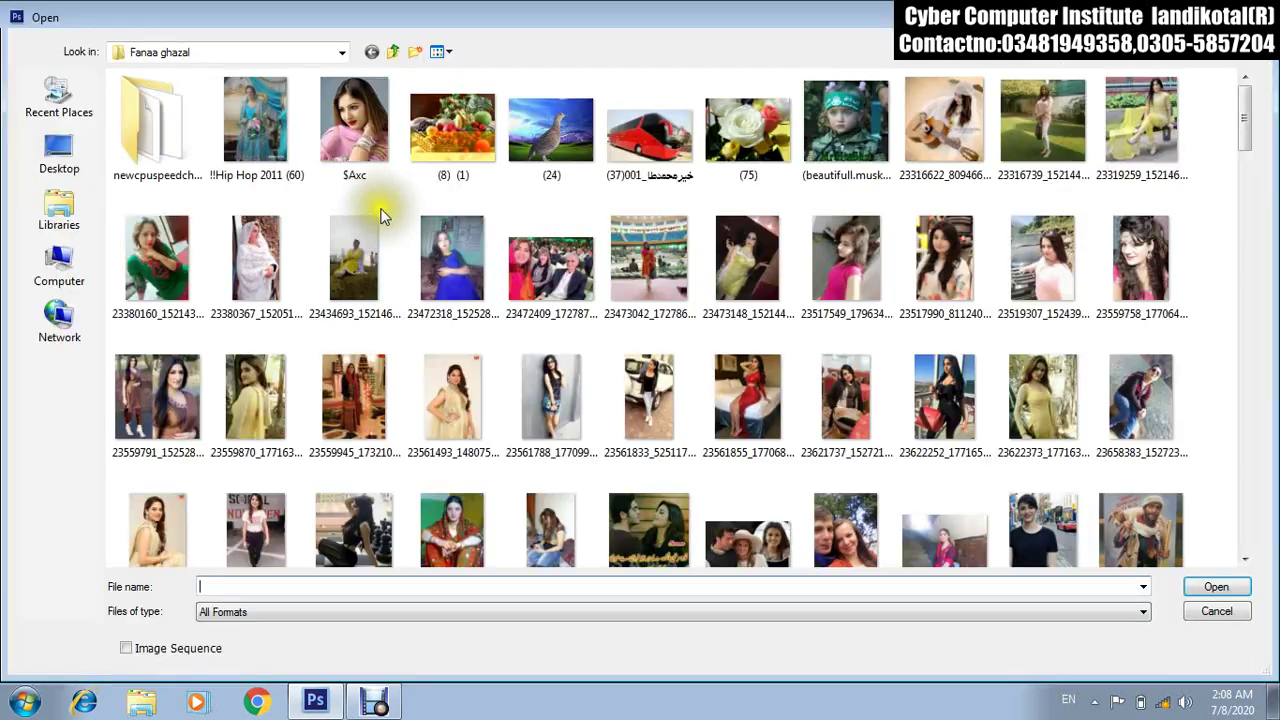
left_click(466, 136)
double_click(466, 136)
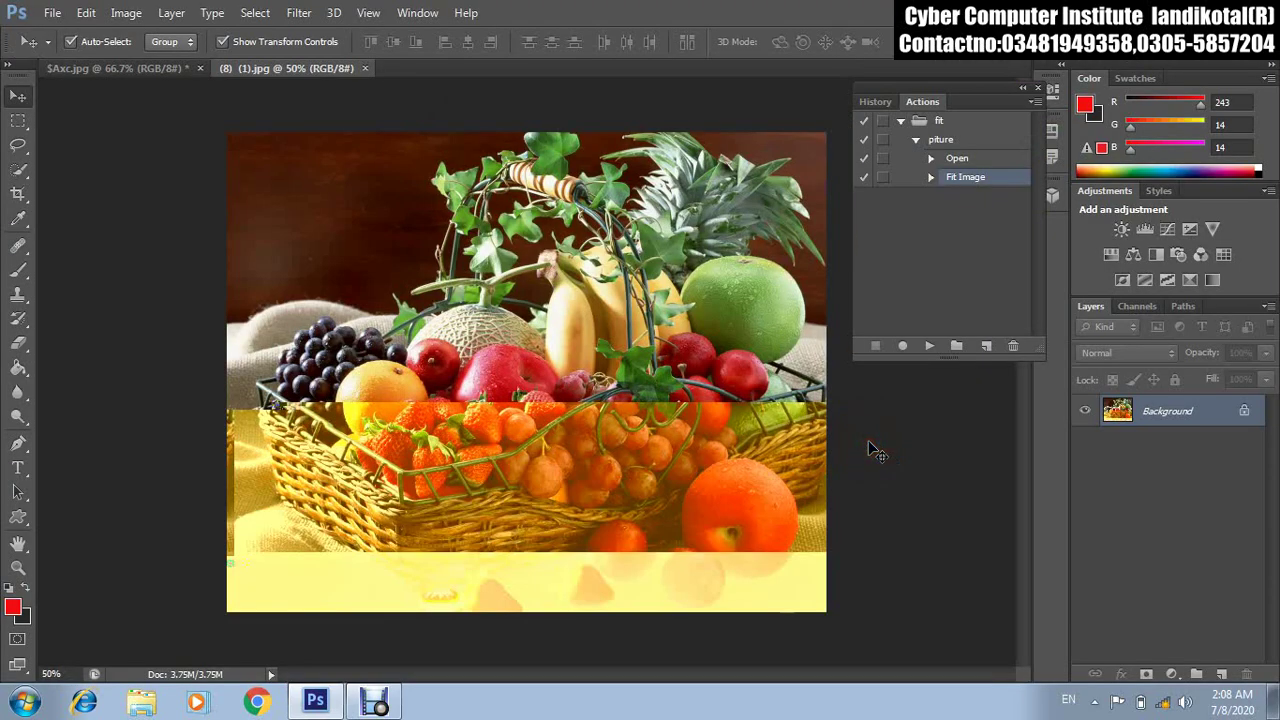
left_click(929, 345)
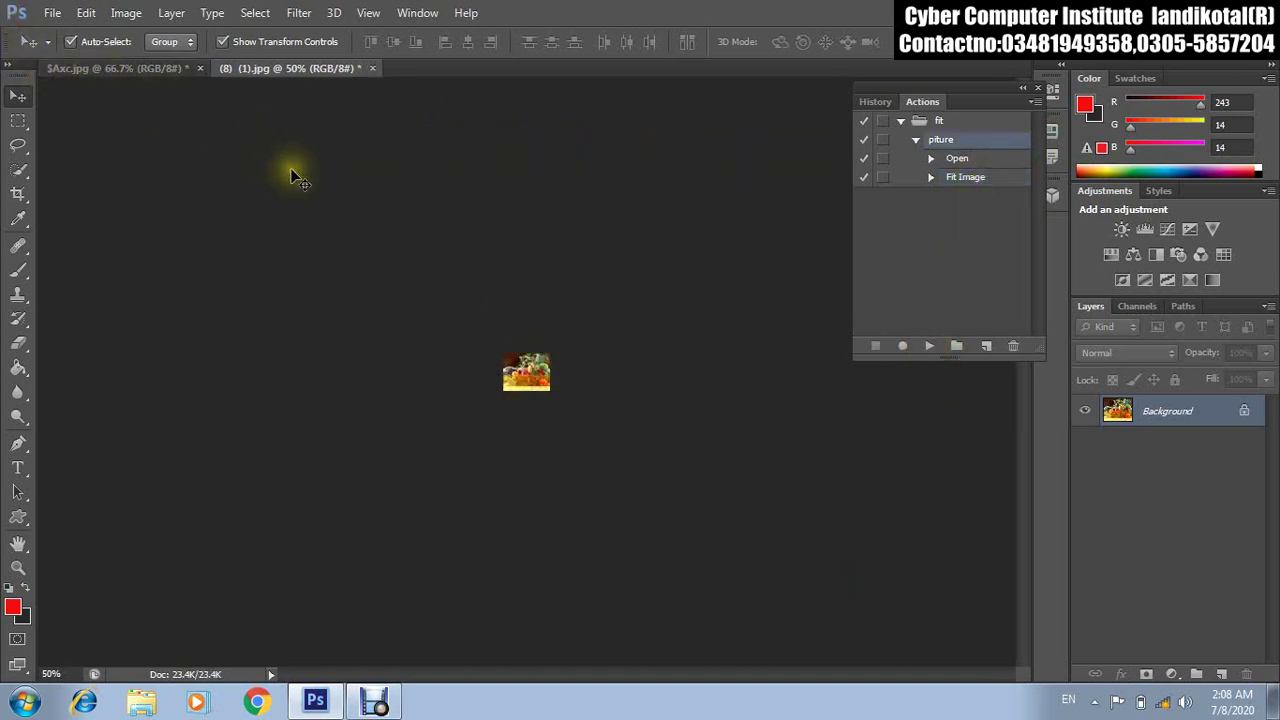
left_click(51, 12)
left_click(75, 52)
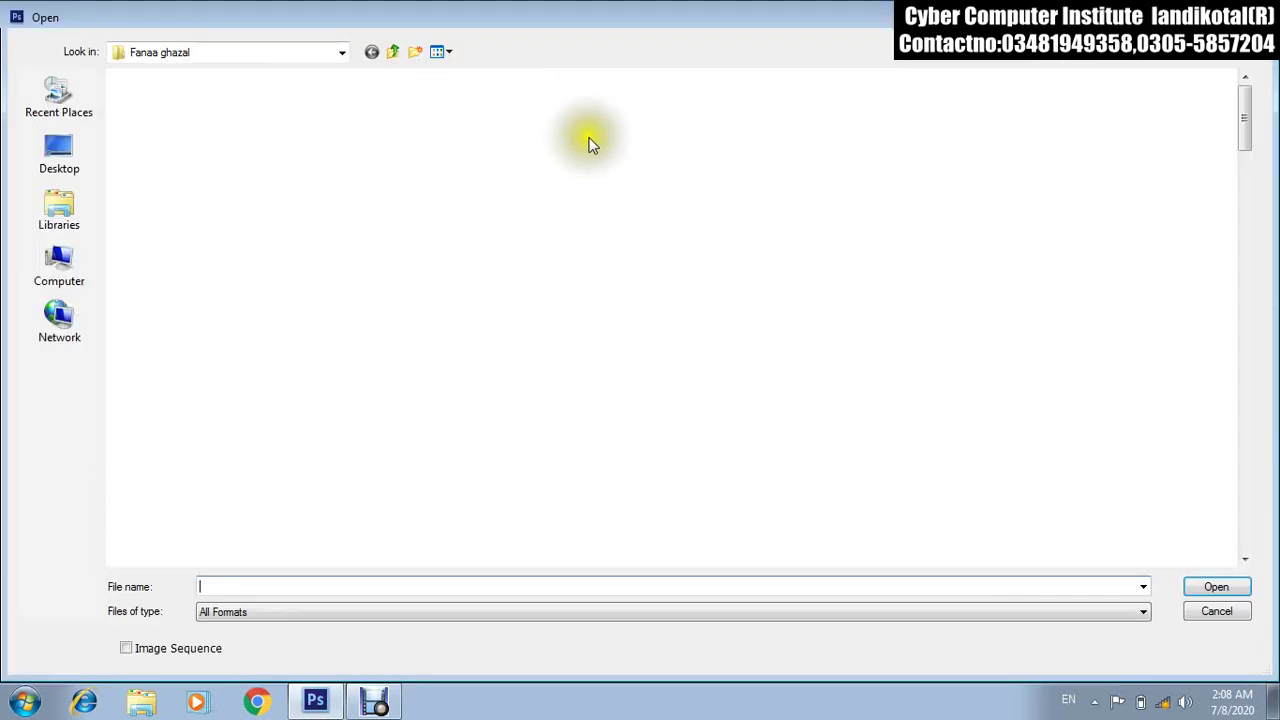
left_click(848, 128)
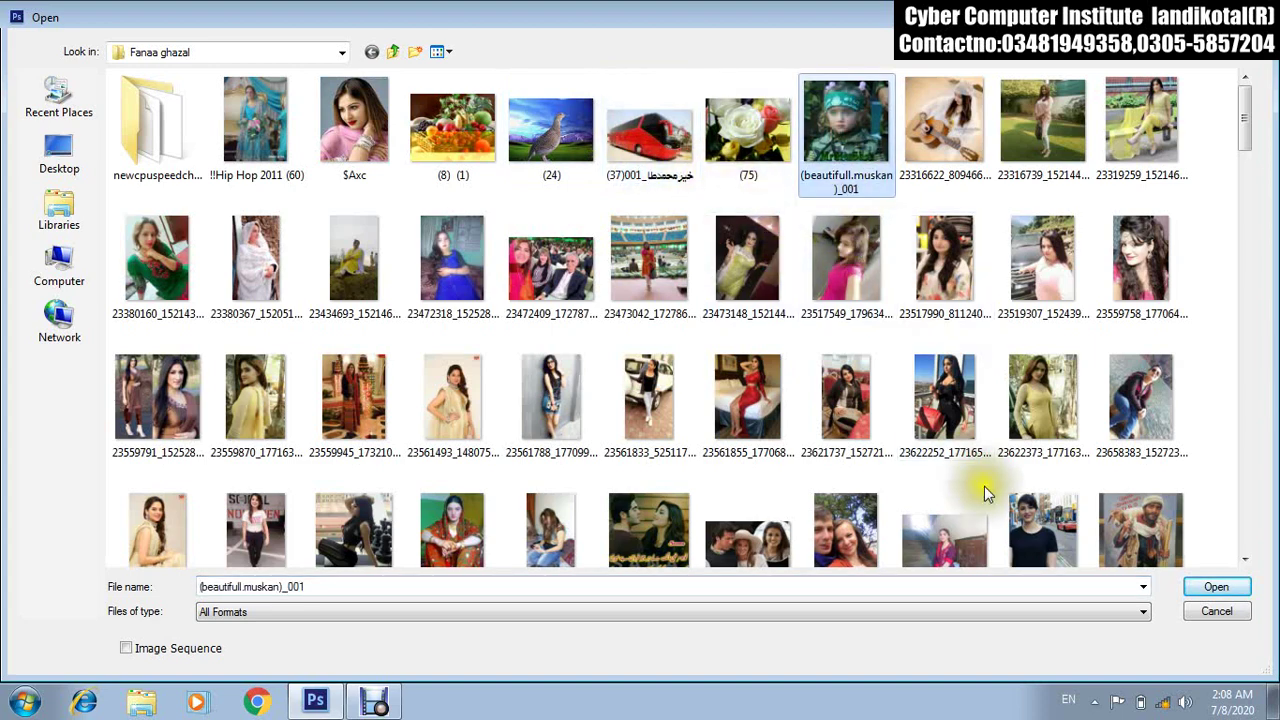
left_click(1210, 587)
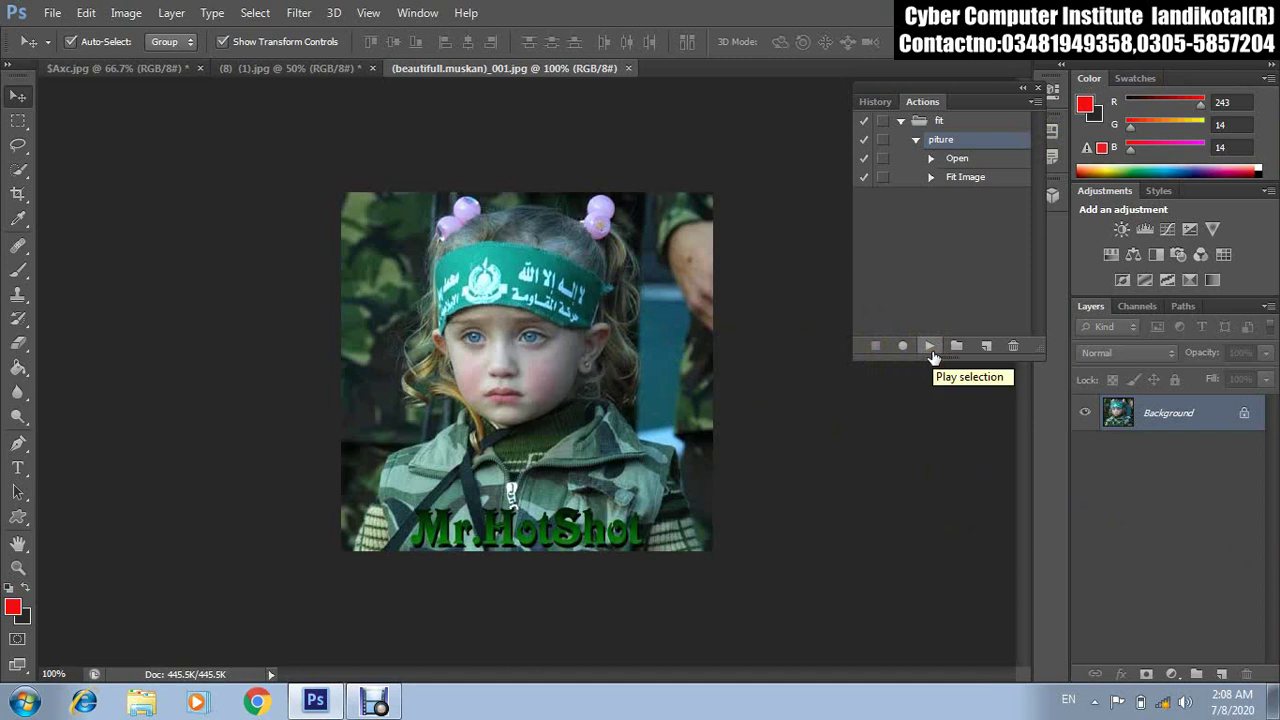
left_click(930, 346)
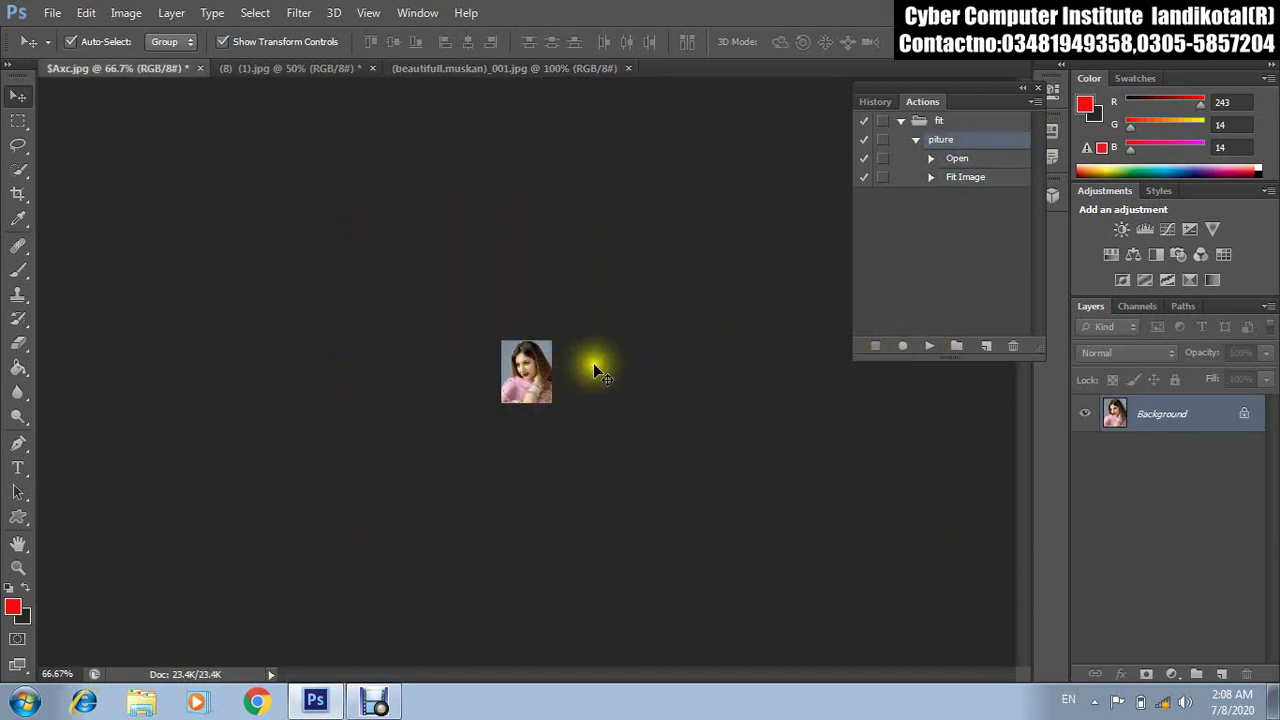
Switch to the headband-girl image and replay the action to shrink it.
left_click(296, 67)
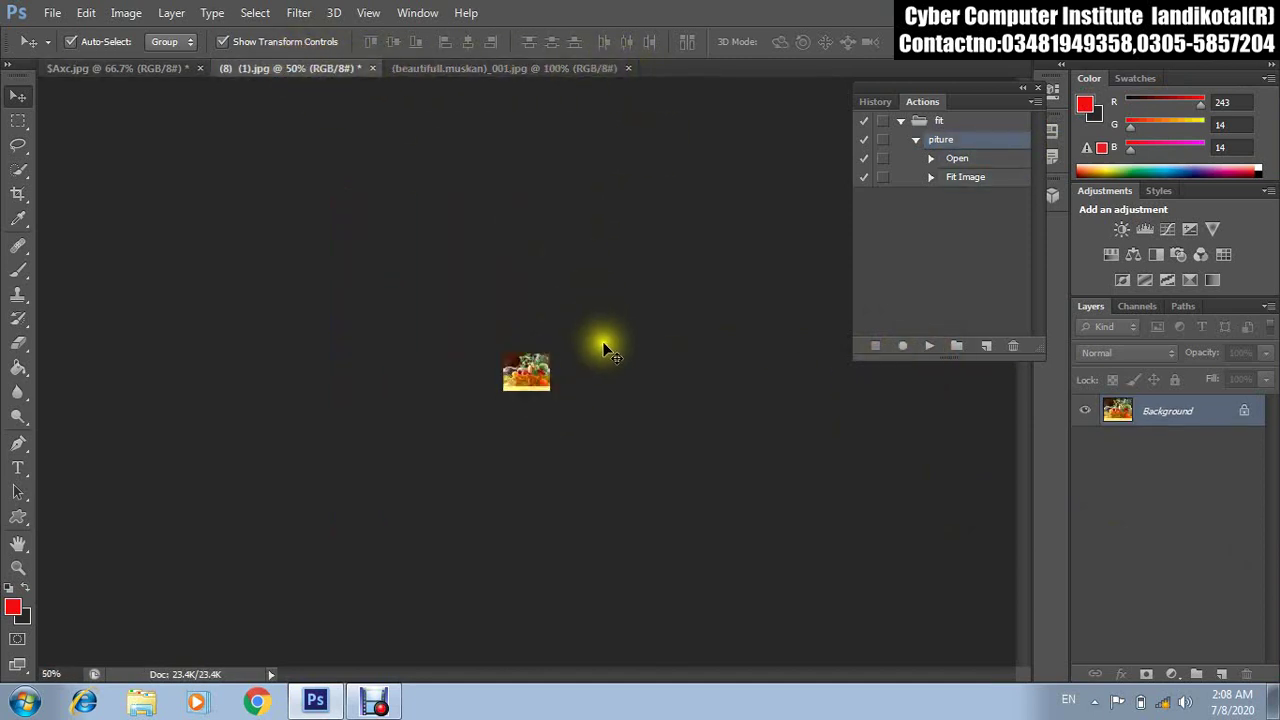
left_click(178, 70)
left_click(512, 70)
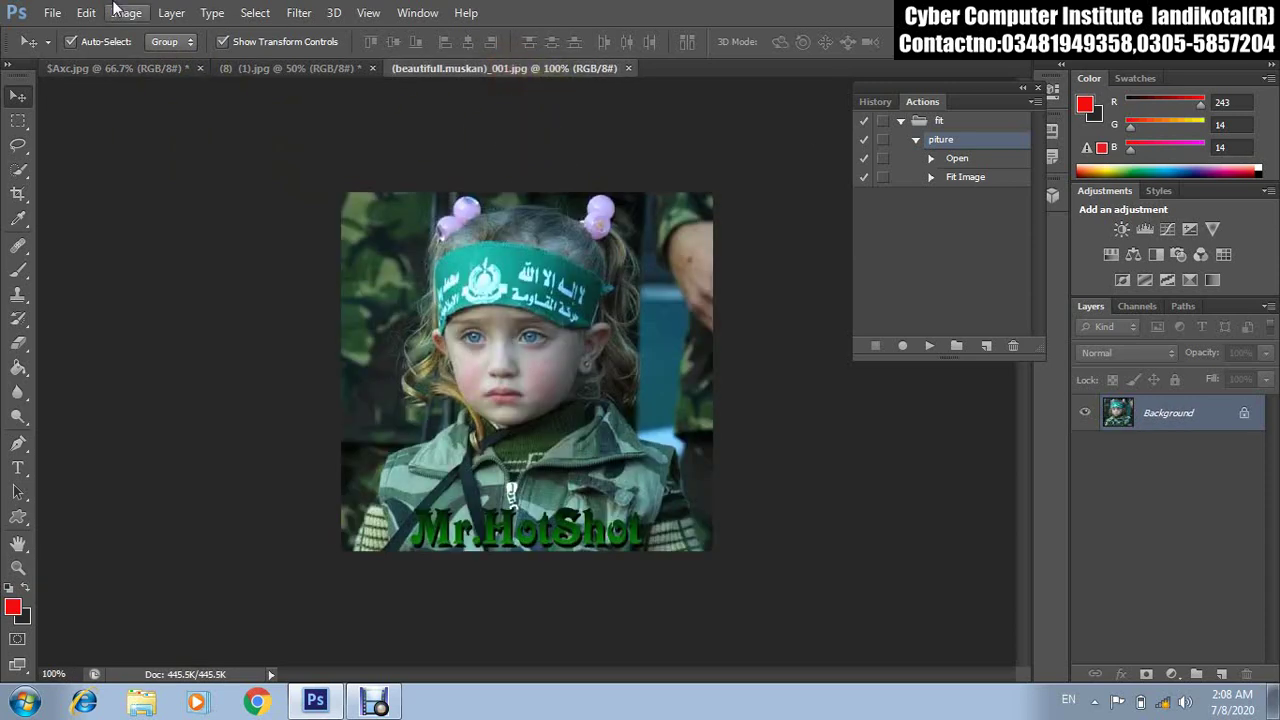
left_click(929, 346)
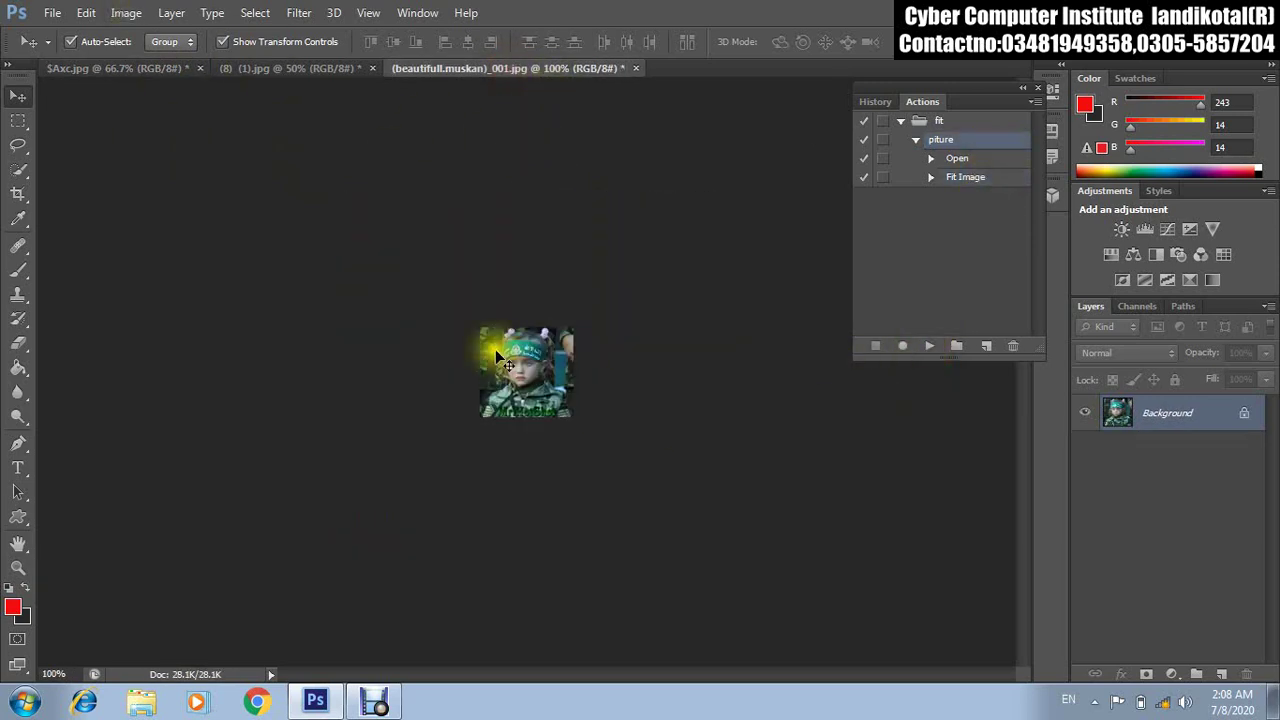
Open the 23517990 portrait and play the action's Fit Image step on it.
left_click(52, 12)
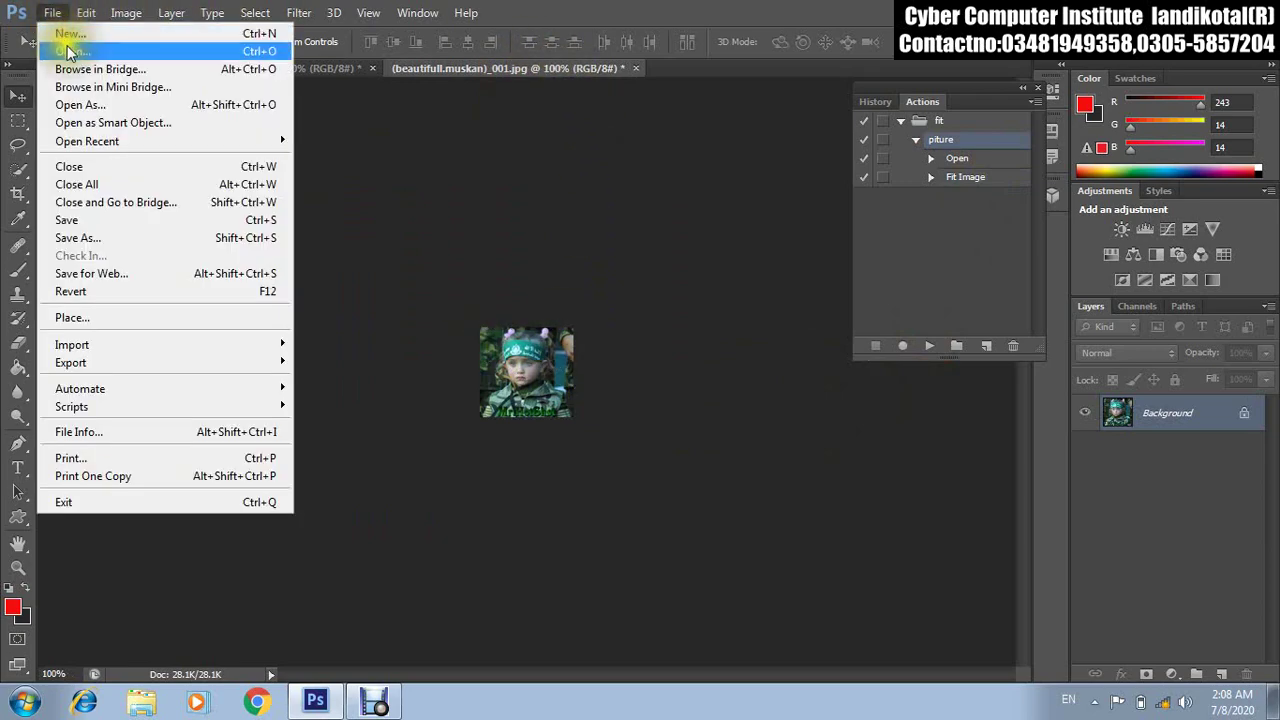
left_click(62, 40)
double_click(937, 262)
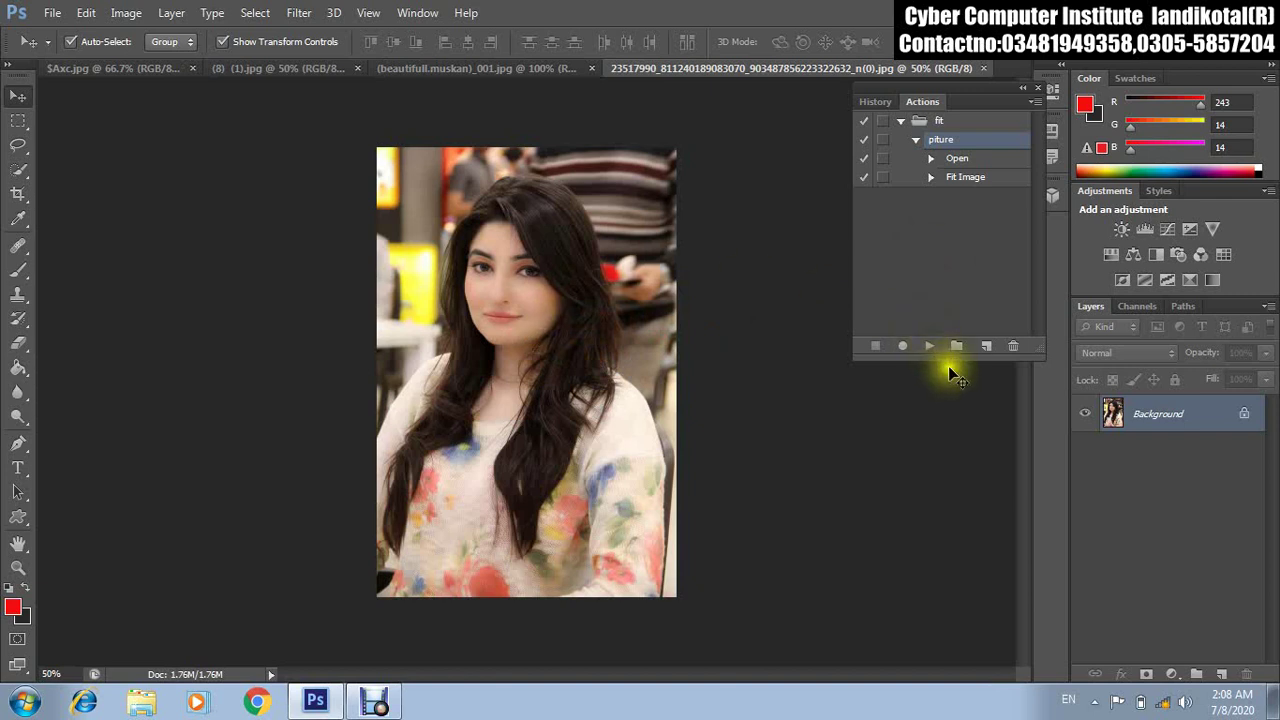
left_click(965, 177)
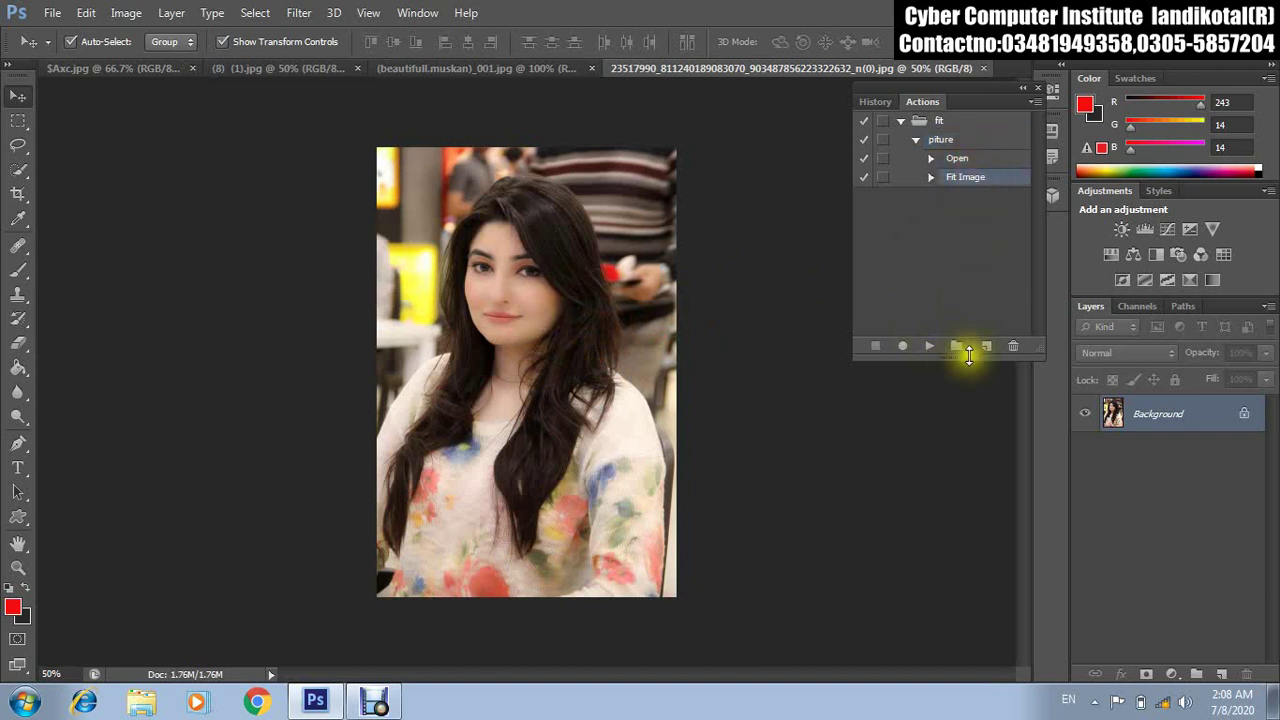
left_click(929, 345)
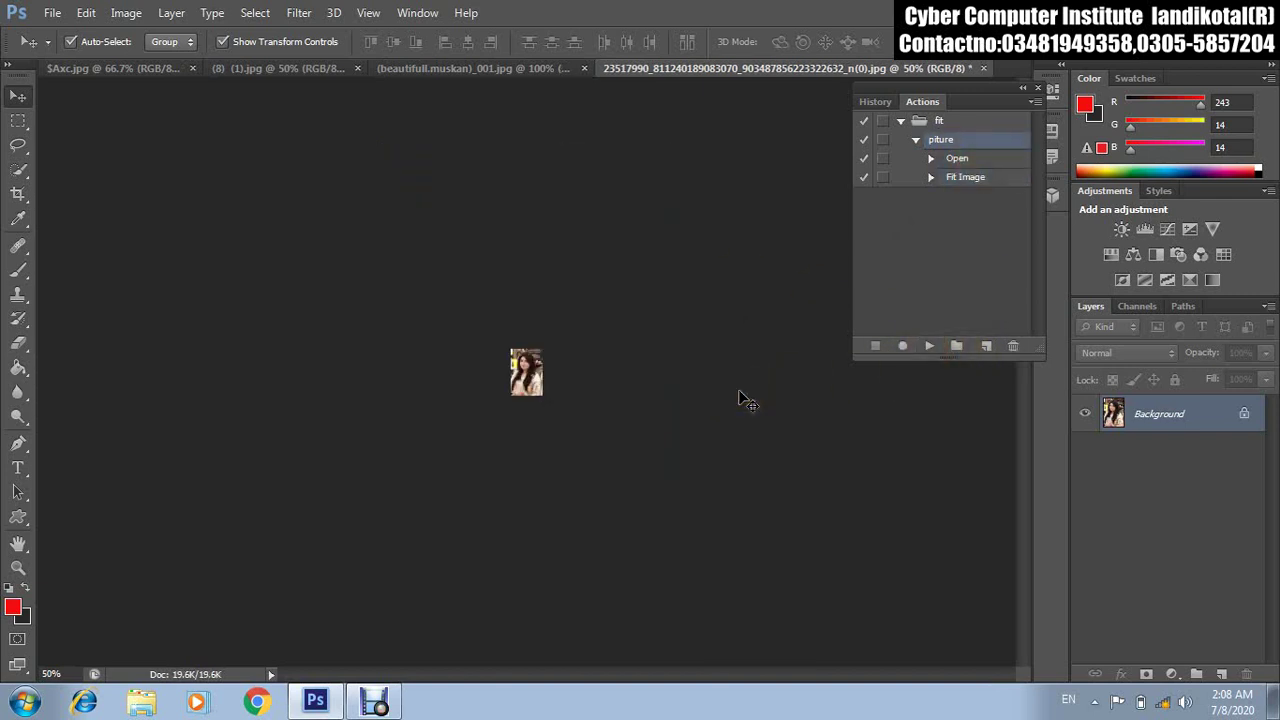
Try moving the small portrait and dismiss the locked-layer error.
left_click(546, 356)
left_click(553, 352)
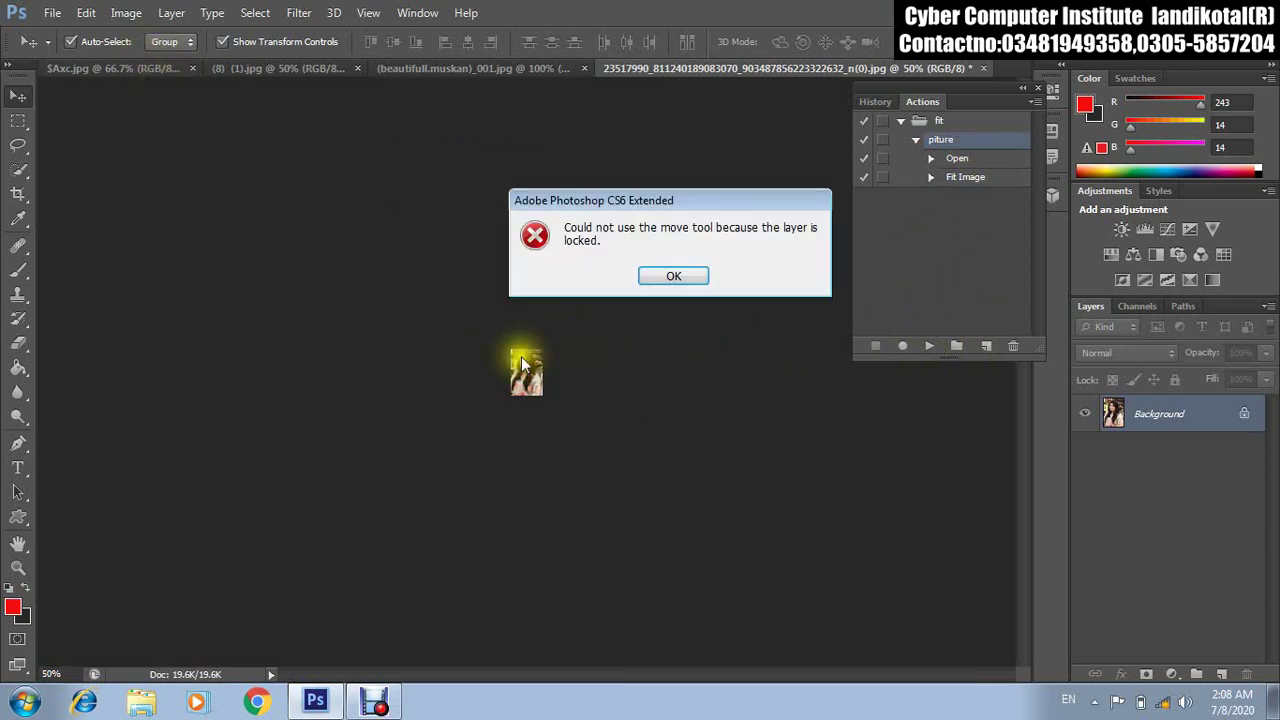
left_click(673, 275)
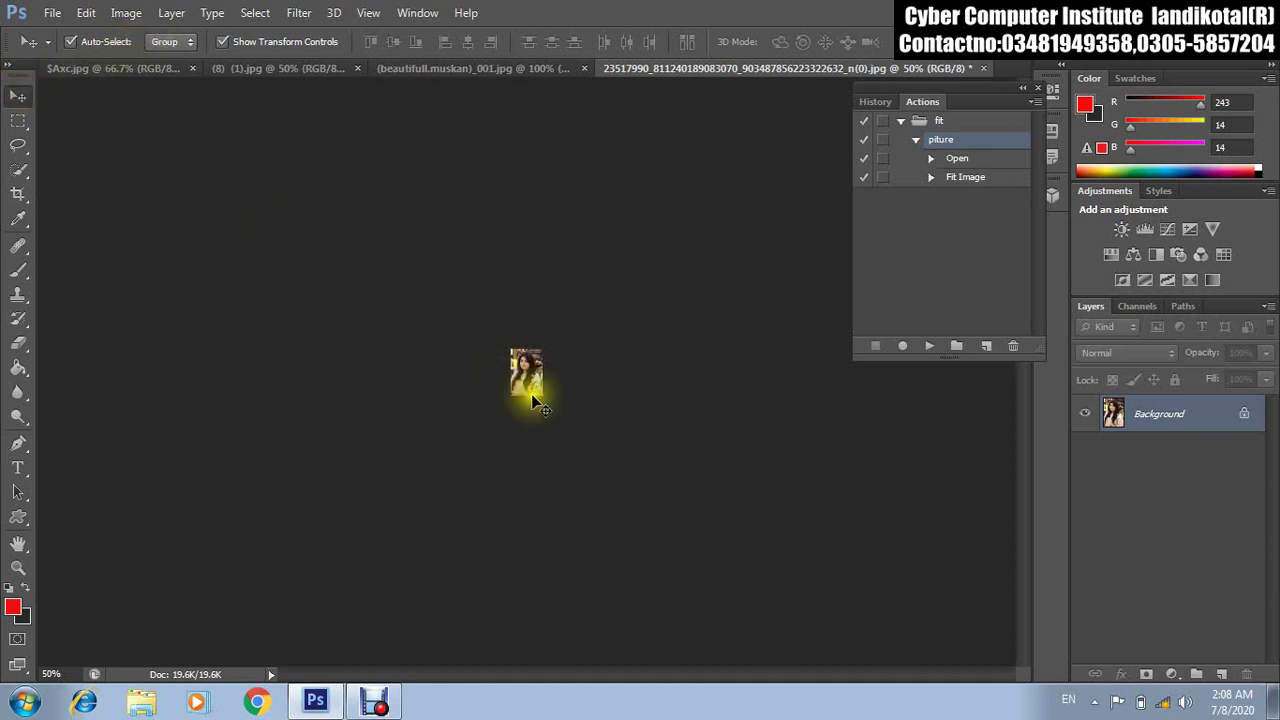
Convert the portrait to Grayscale, discarding colour, and zoom in on it.
left_click(128, 13)
mouse_move(138, 34)
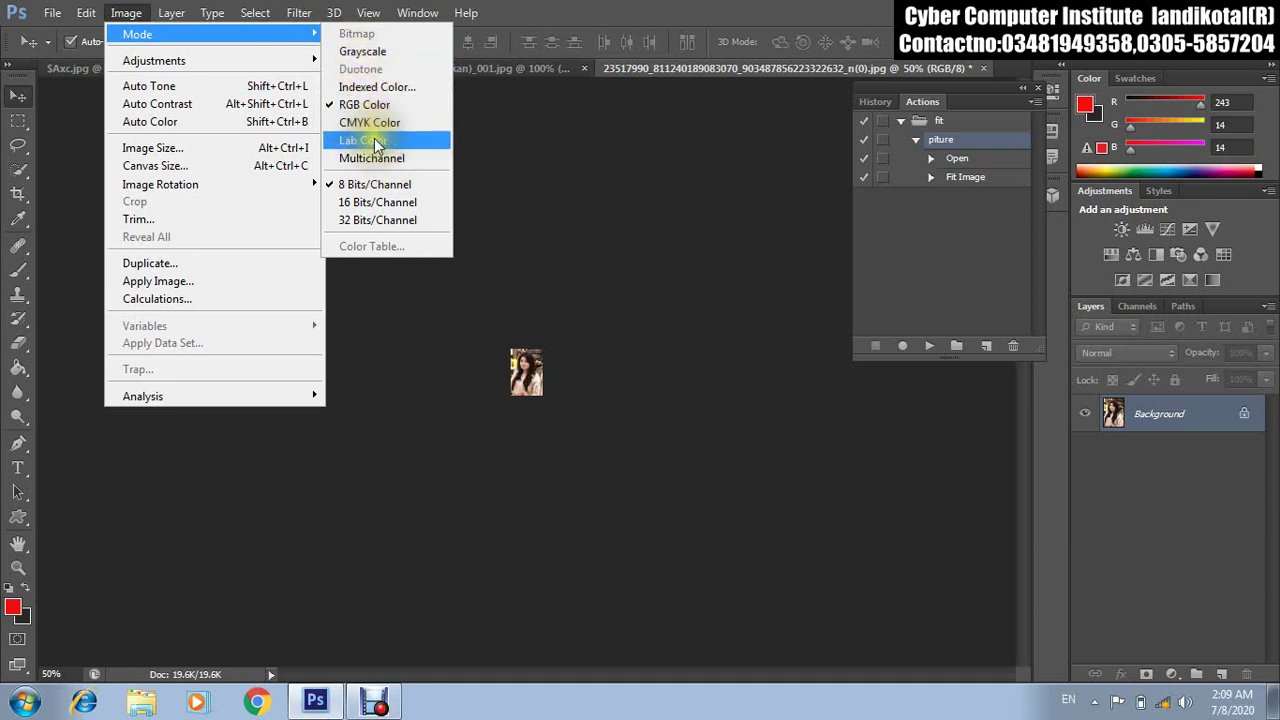
left_click(362, 51)
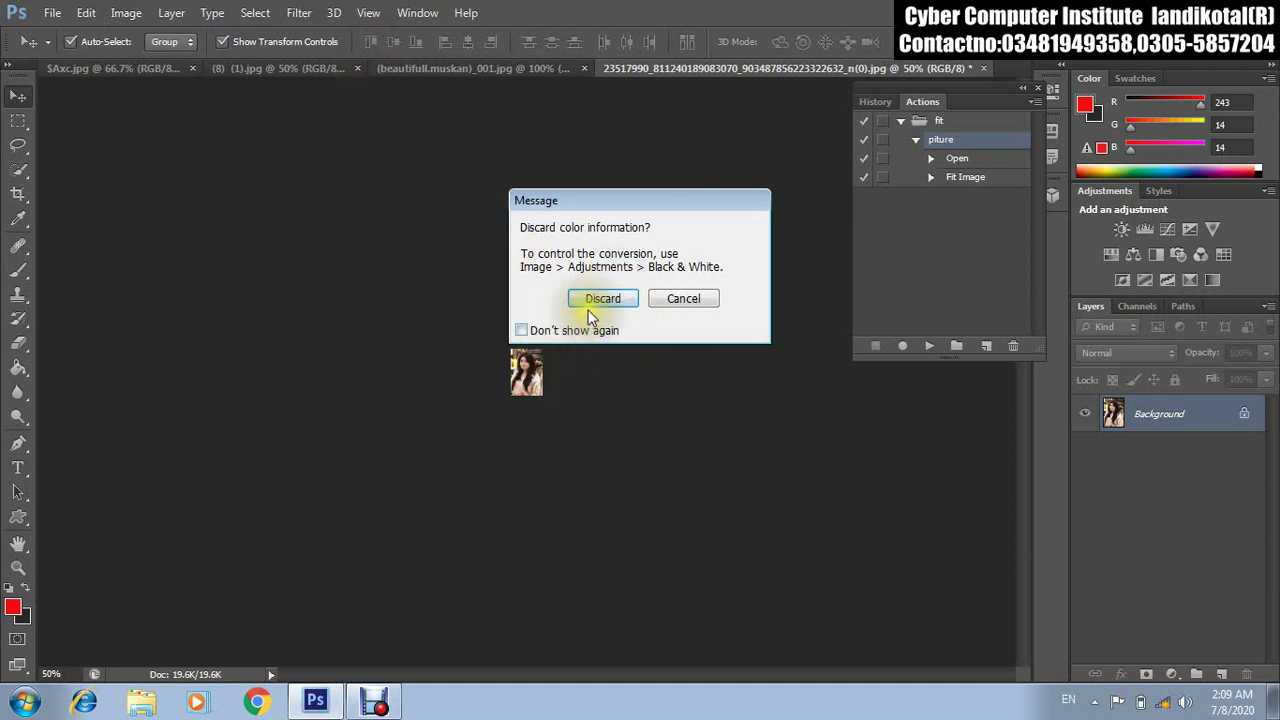
left_click(590, 305)
key("z")
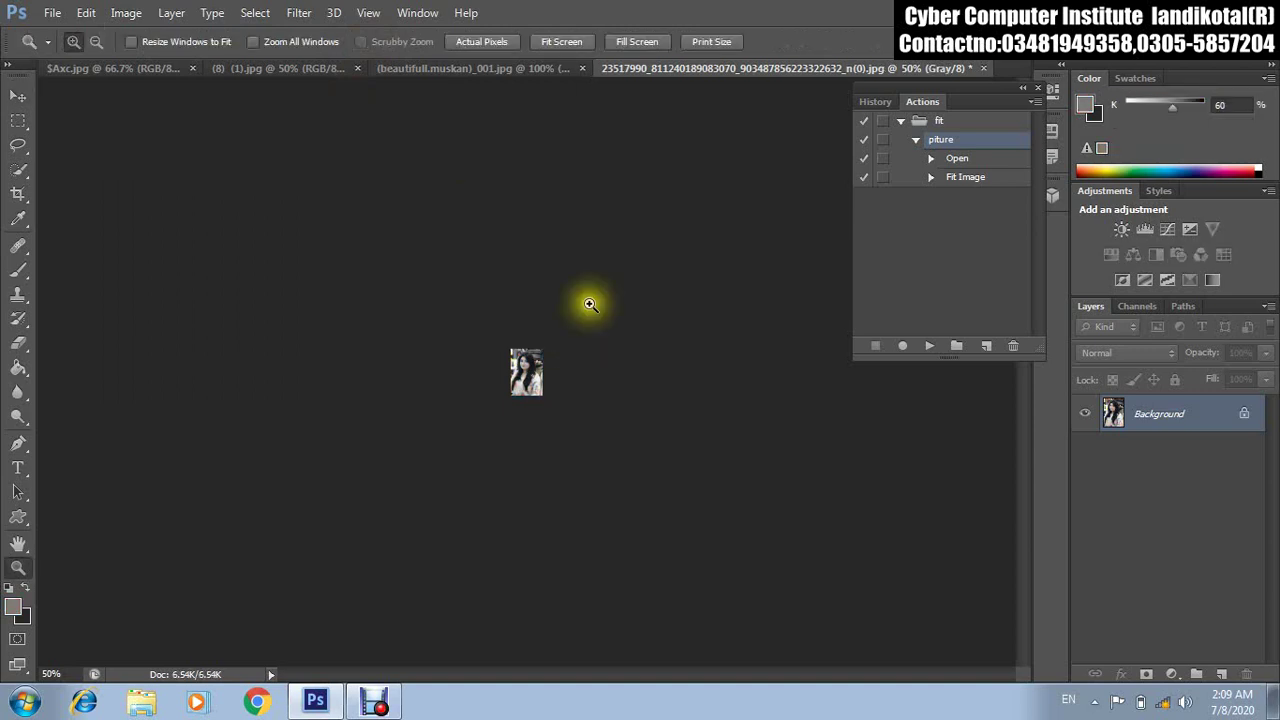
left_click(573, 322)
left_click(573, 325)
left_click(573, 325)
left_click(573, 325)
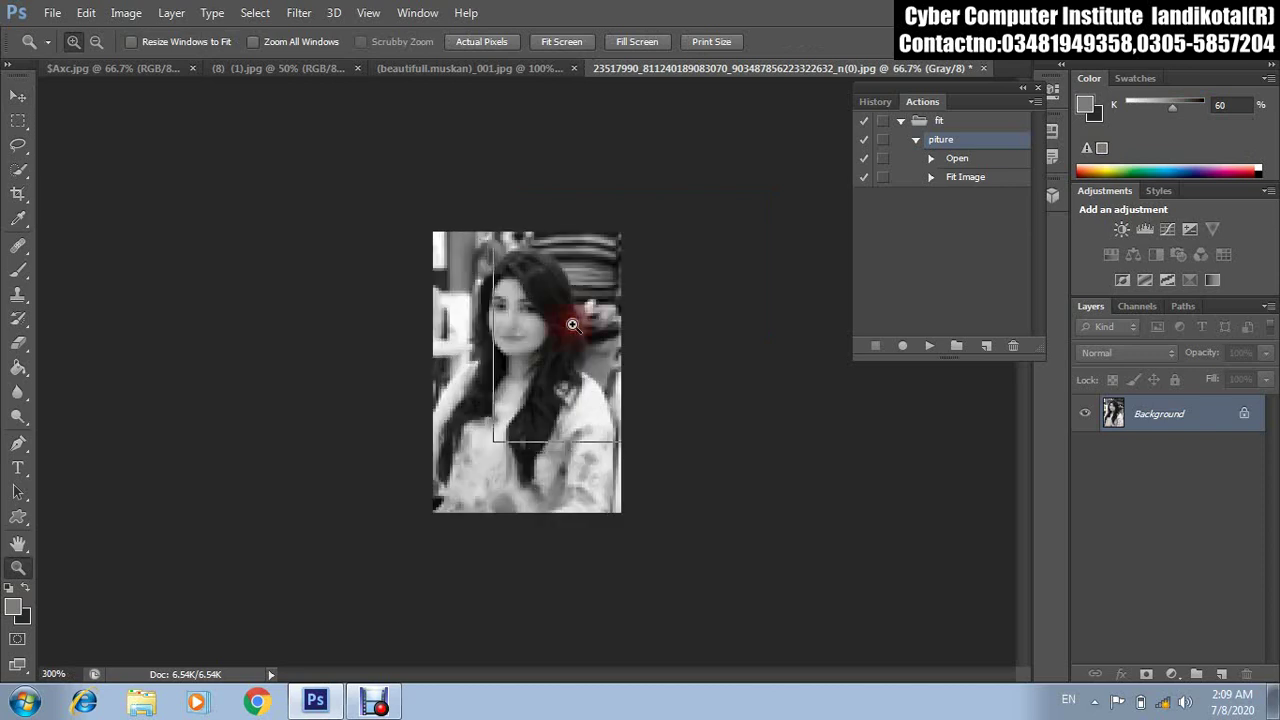
left_click(573, 325)
left_click(573, 325)
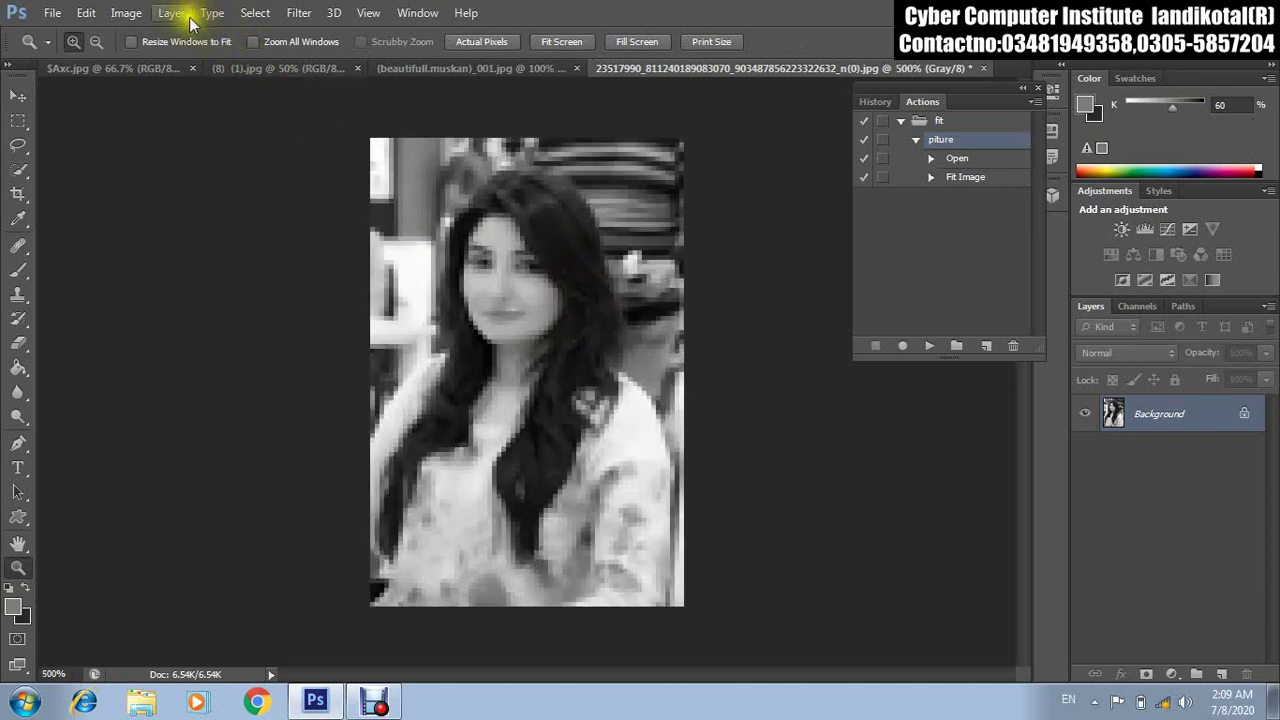
Change the portrait to Monotone duotone, then back to RGB Color.
left_click(126, 13)
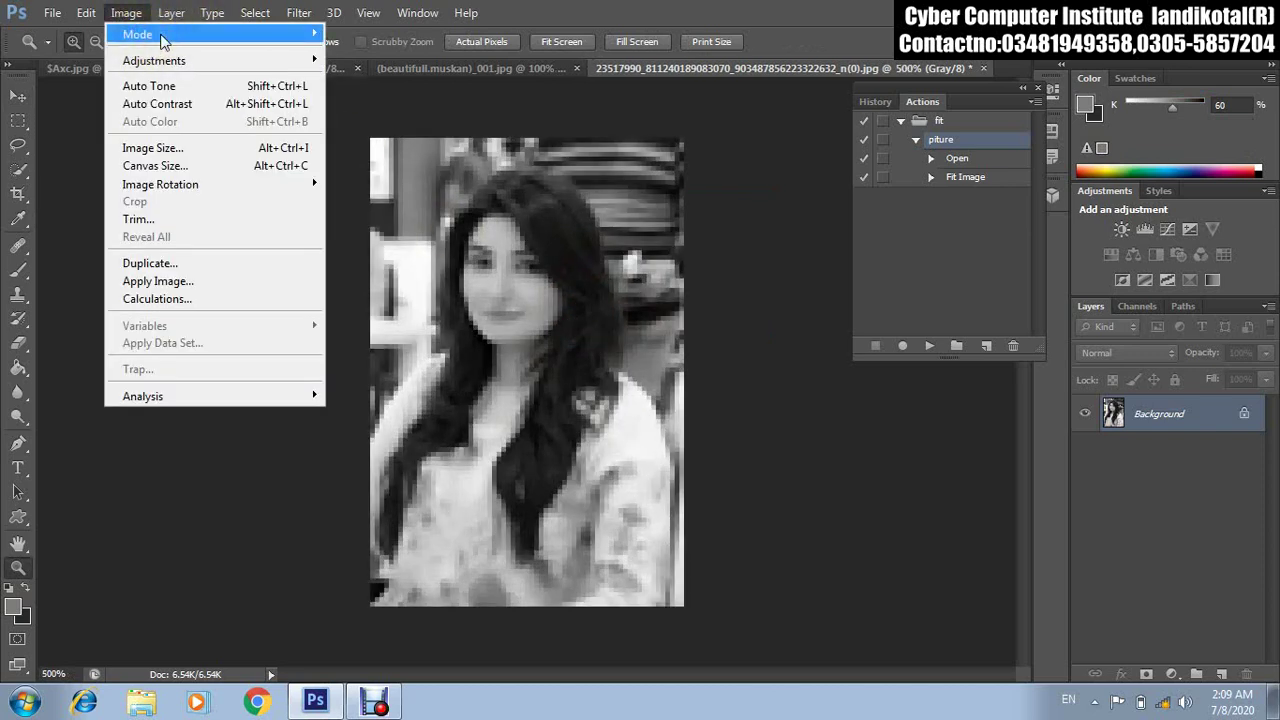
left_click(508, 147)
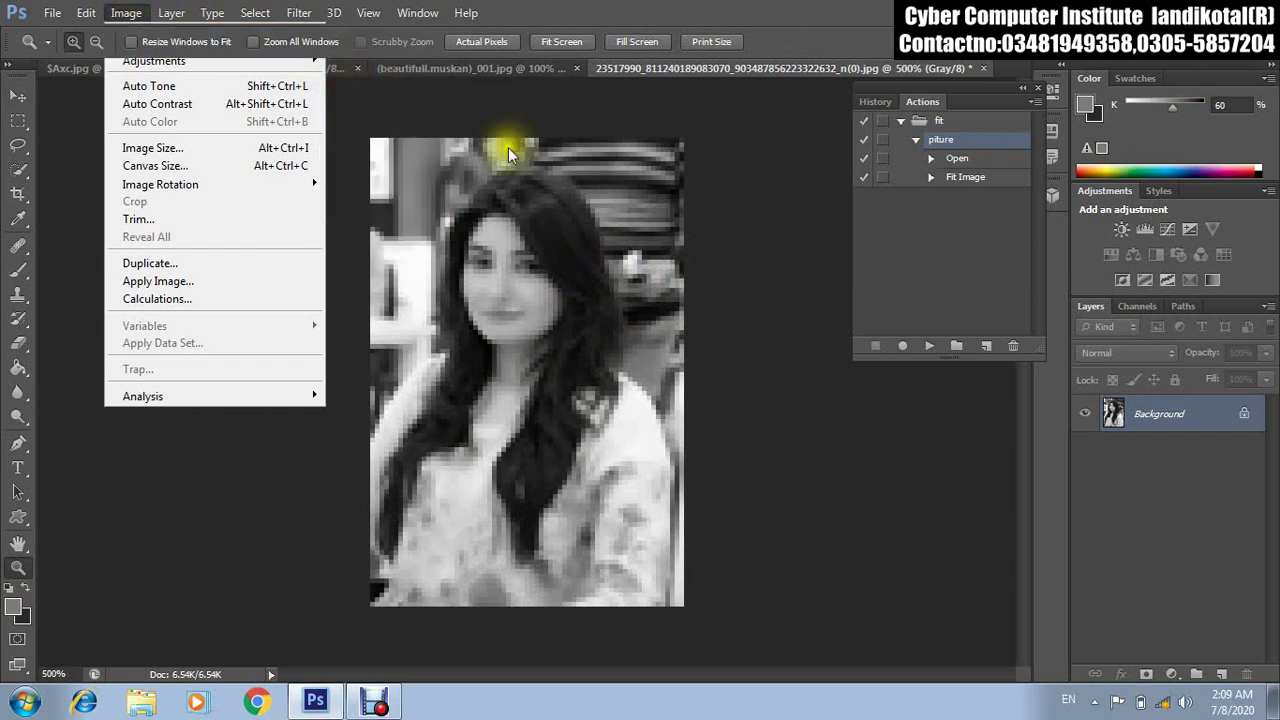
left_click(822, 80)
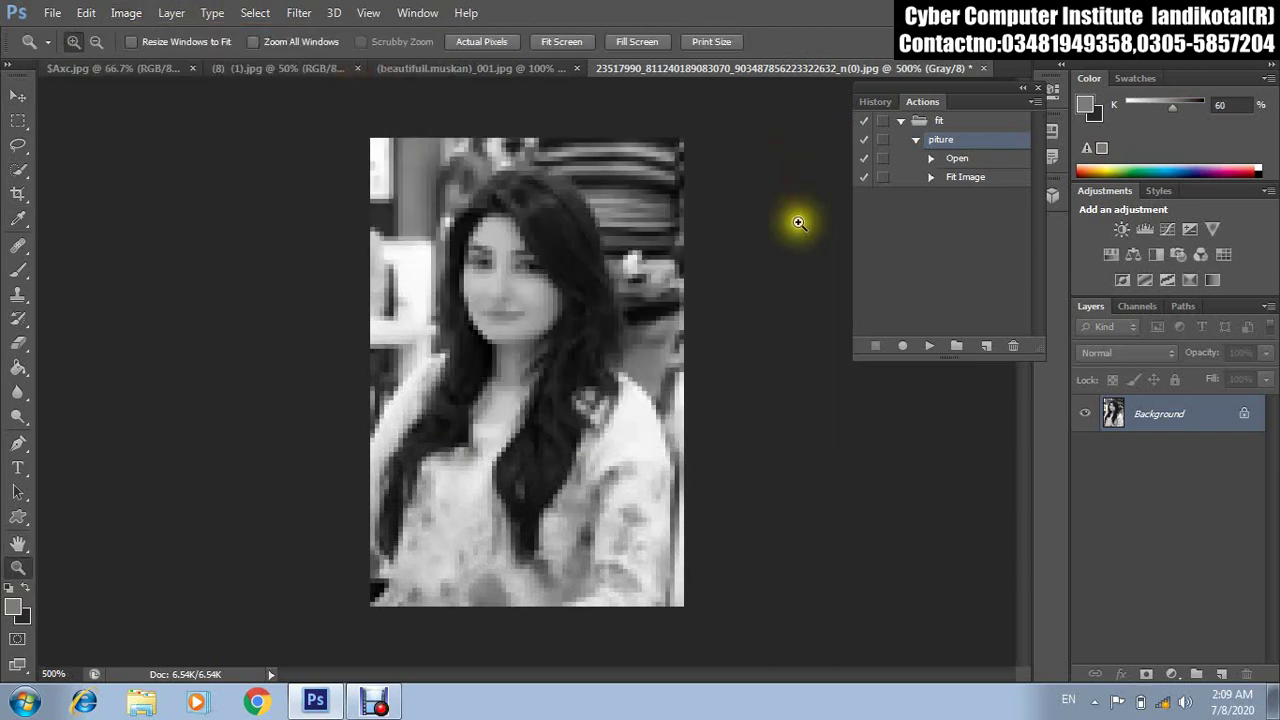
left_click(126, 13)
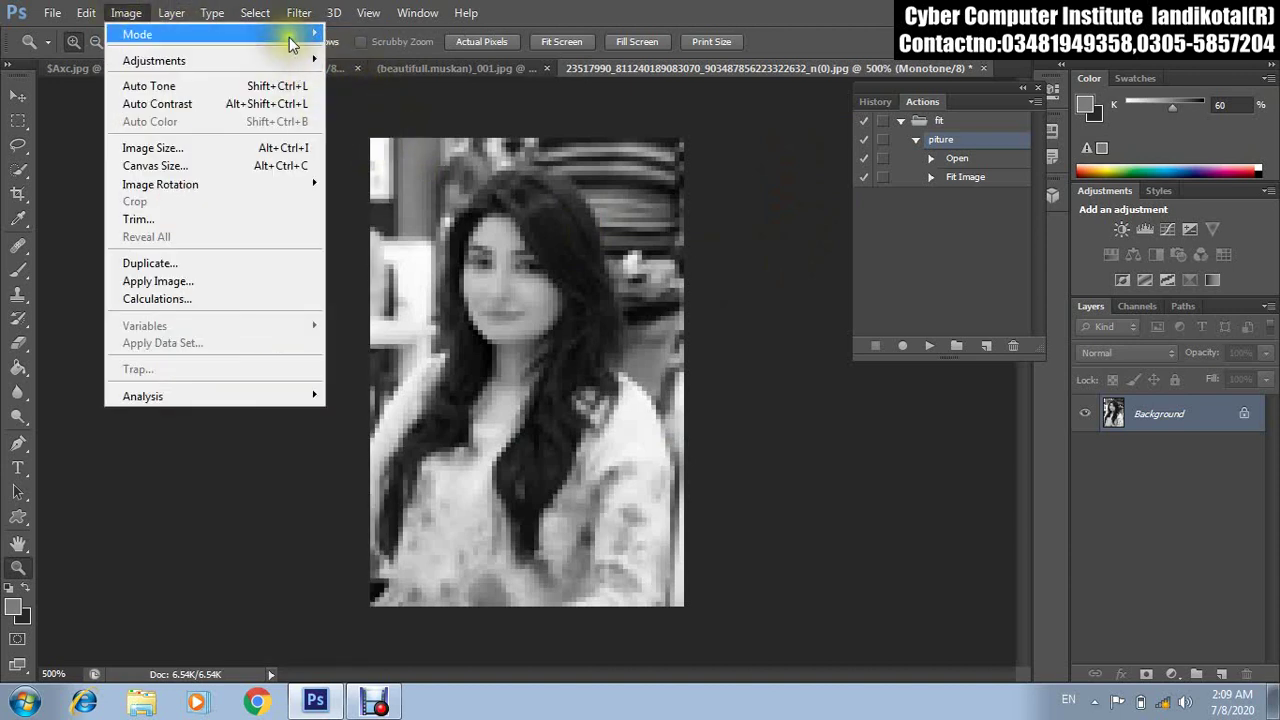
mouse_move(137, 34)
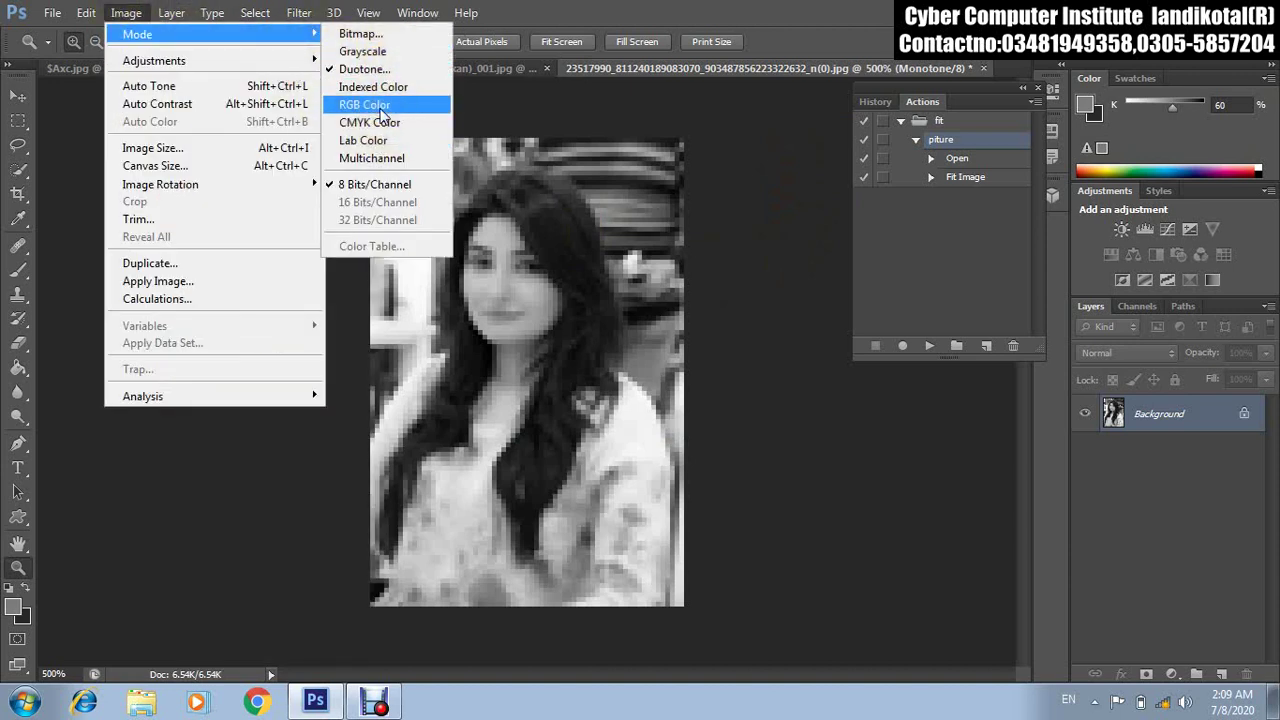
left_click(378, 105)
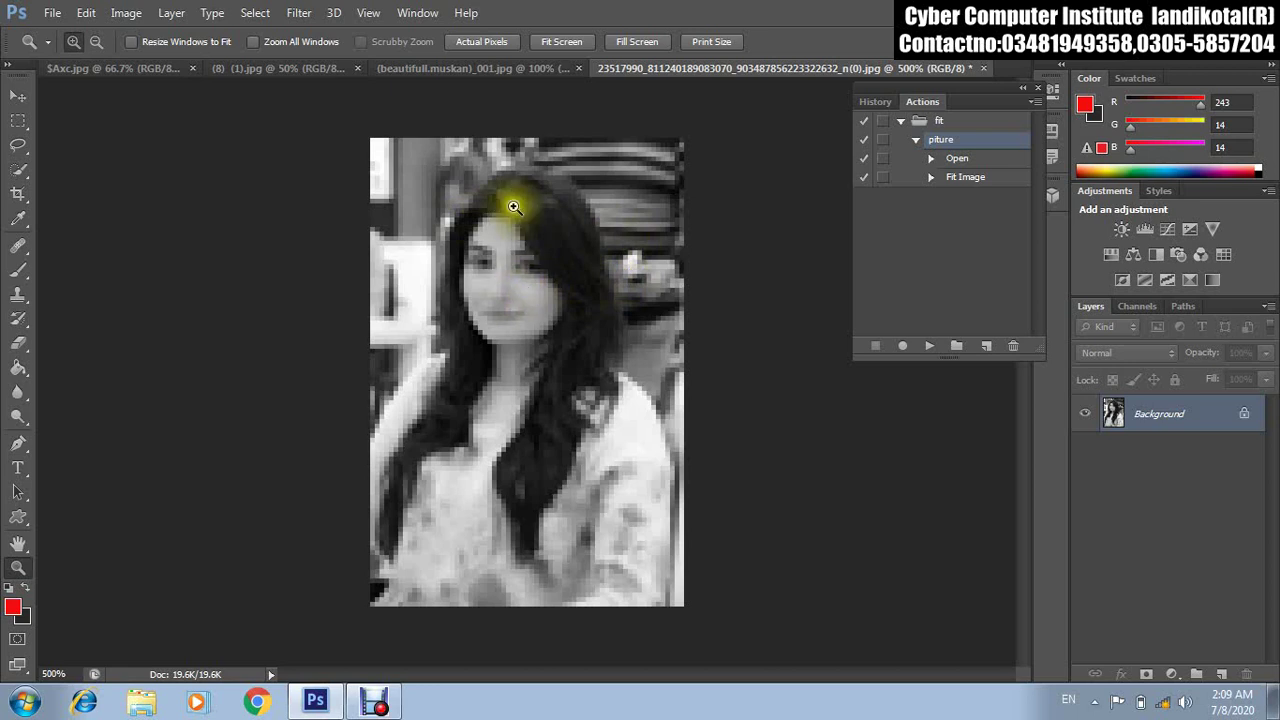
left_click(578, 67)
Close the grayscale portrait, (8) (1).jpg, $Axc.jpg and other documents without saving.
left_click(701, 283)
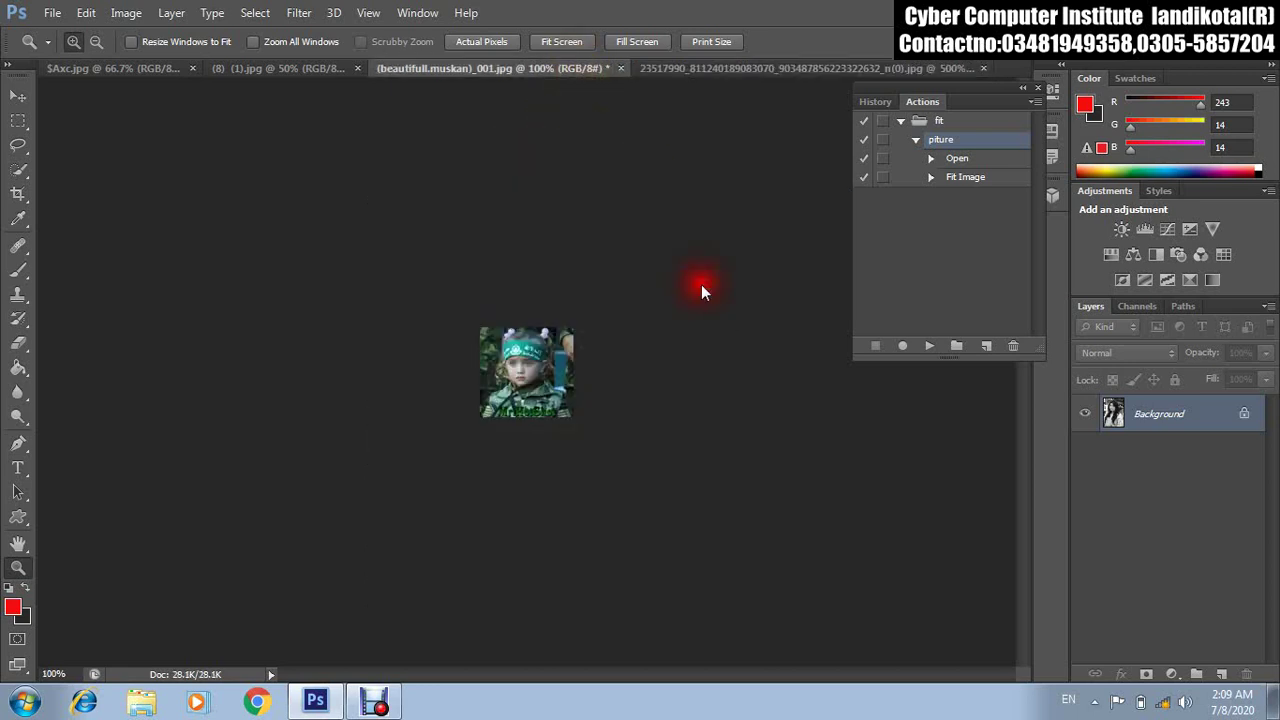
left_click(778, 68)
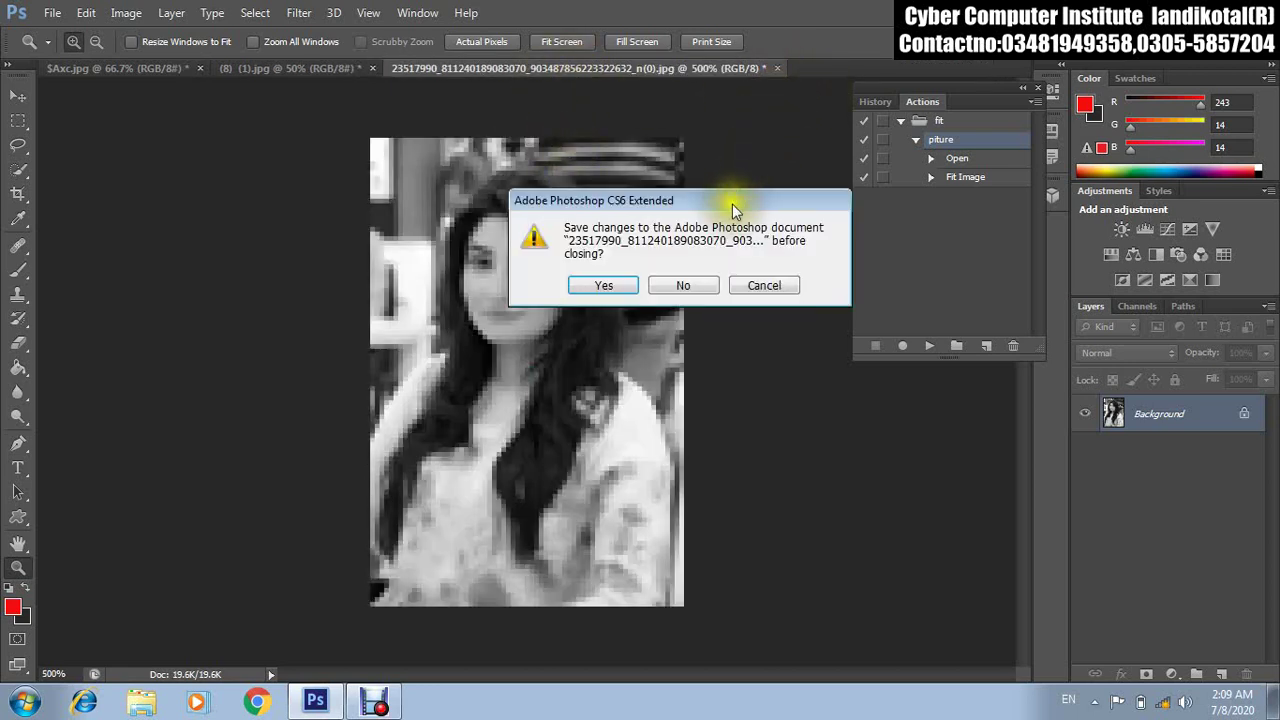
left_click(678, 280)
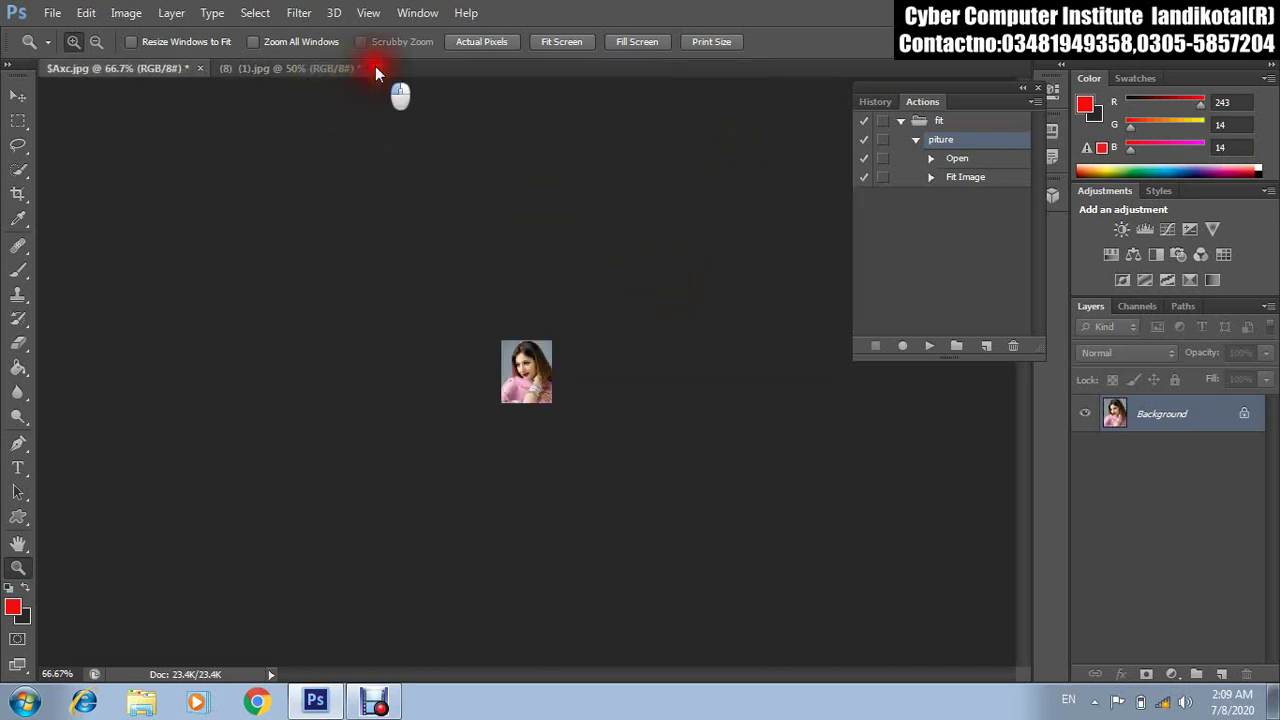
left_click(372, 68)
left_click(693, 276)
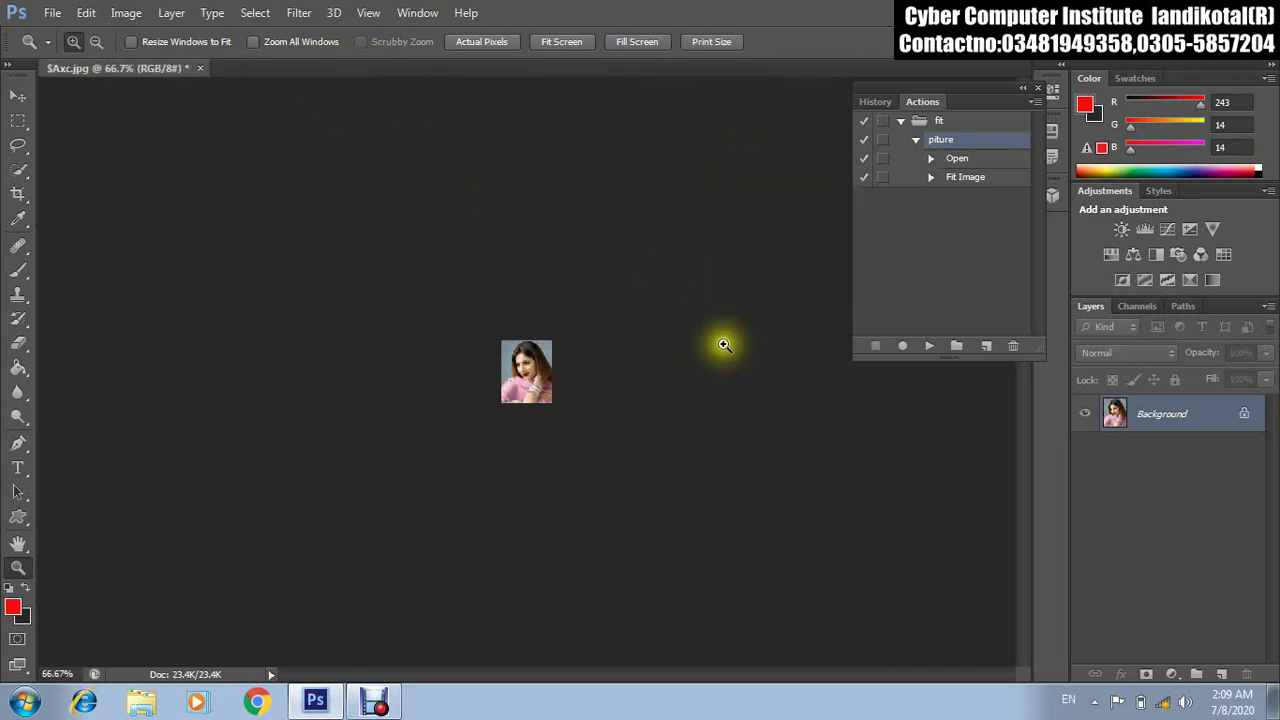
left_click(978, 178)
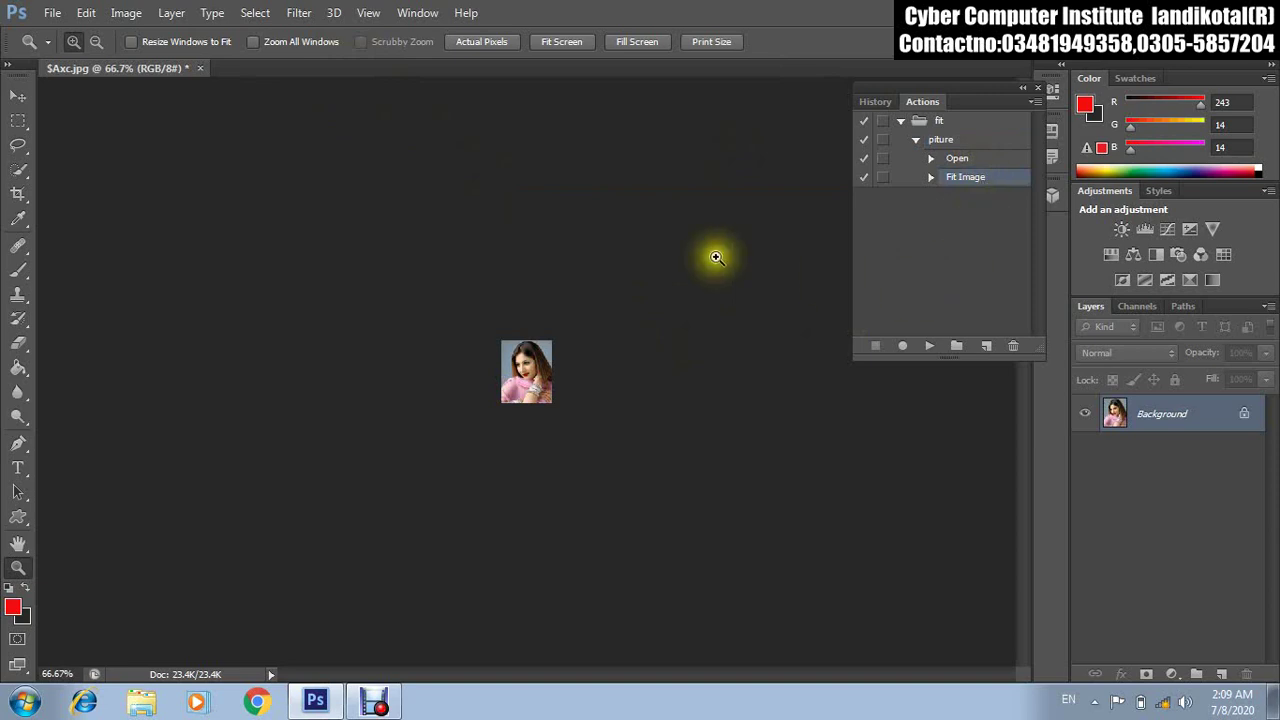
left_click(200, 68)
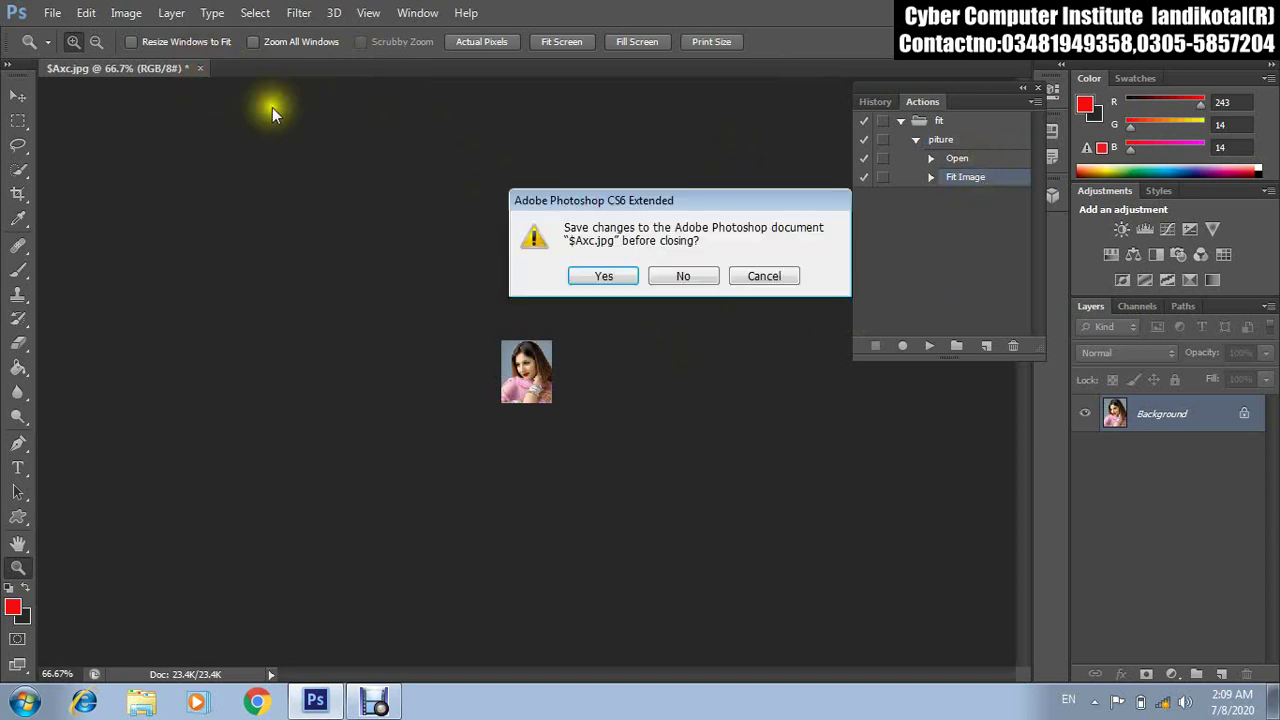
left_click(686, 275)
Reopen $Axc.jpg at full size and select the action's Fit Image step.
left_click(52, 12)
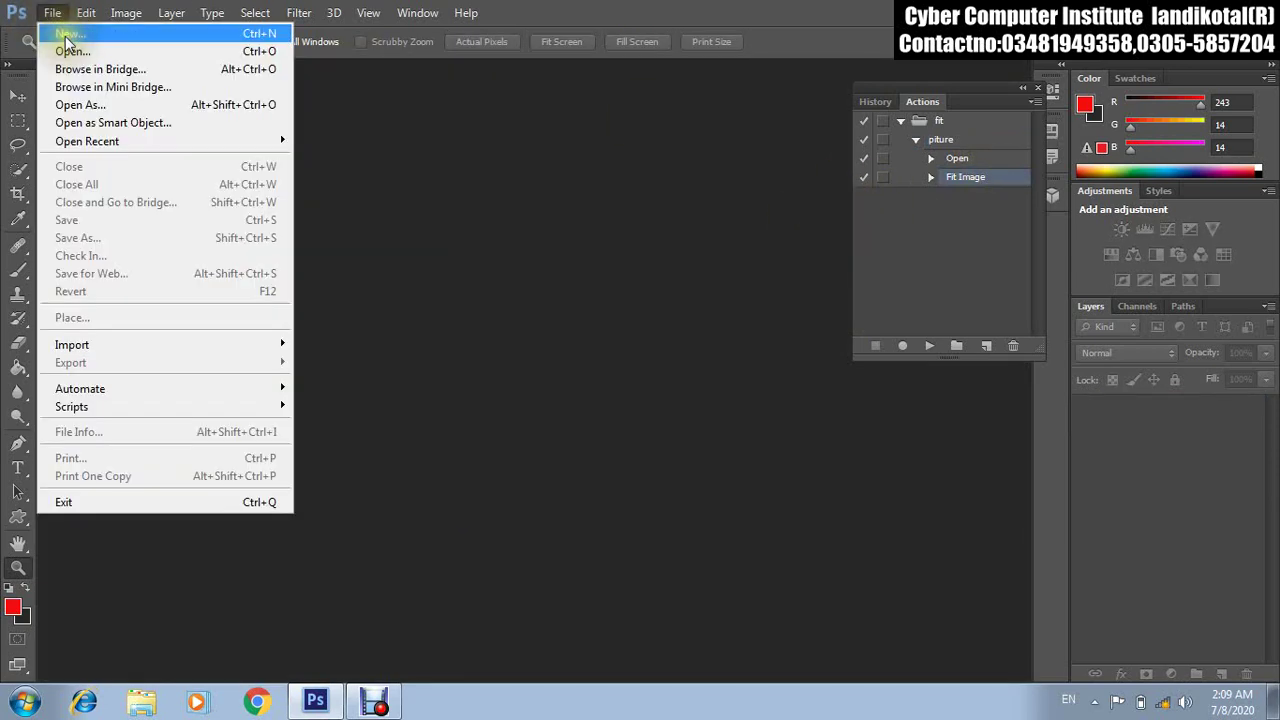
left_click(60, 48)
double_click(352, 122)
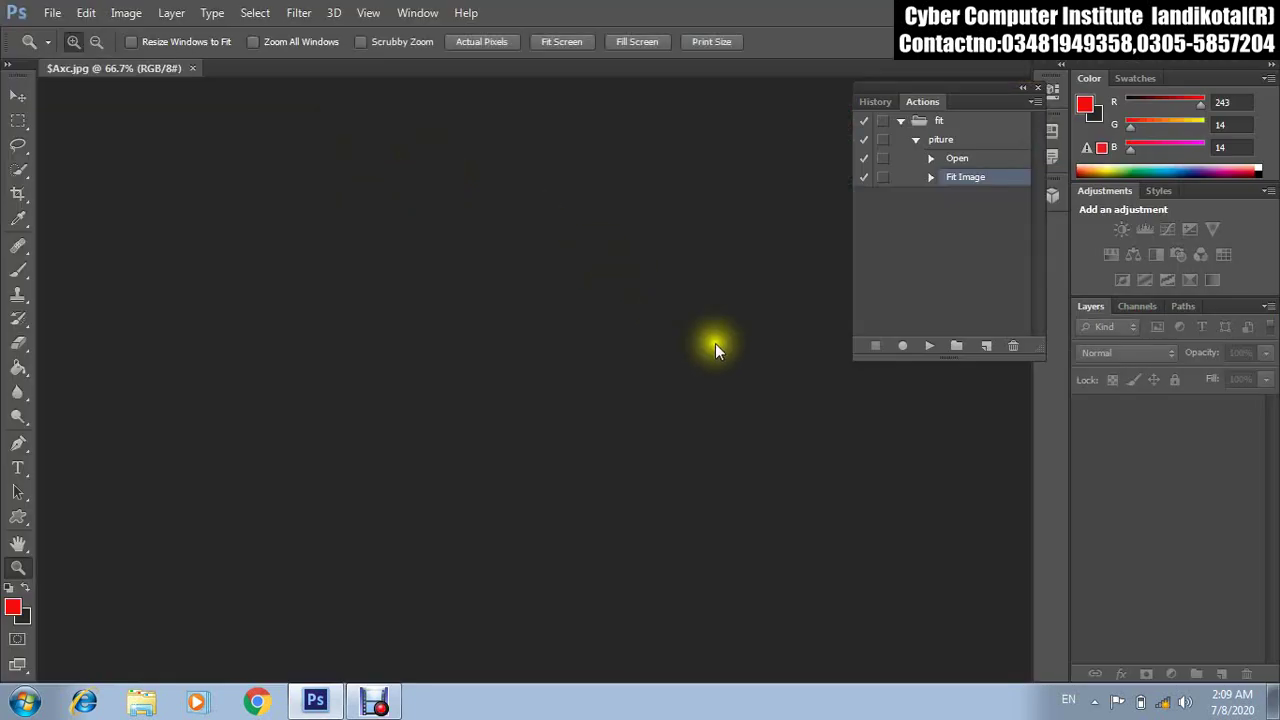
left_click(966, 178)
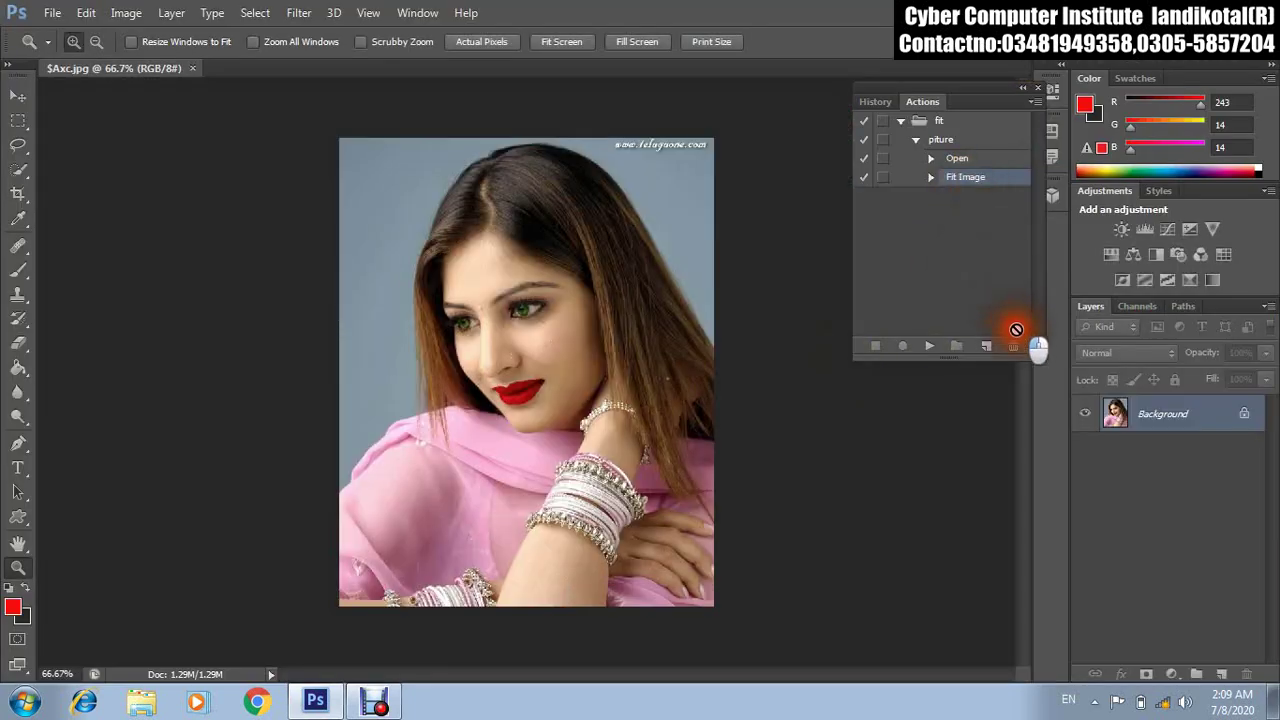
Delete the recorded Fit Image step and insert File > Automate > Fit Image as a menu item.
left_click_drag(966, 178, 1013, 345)
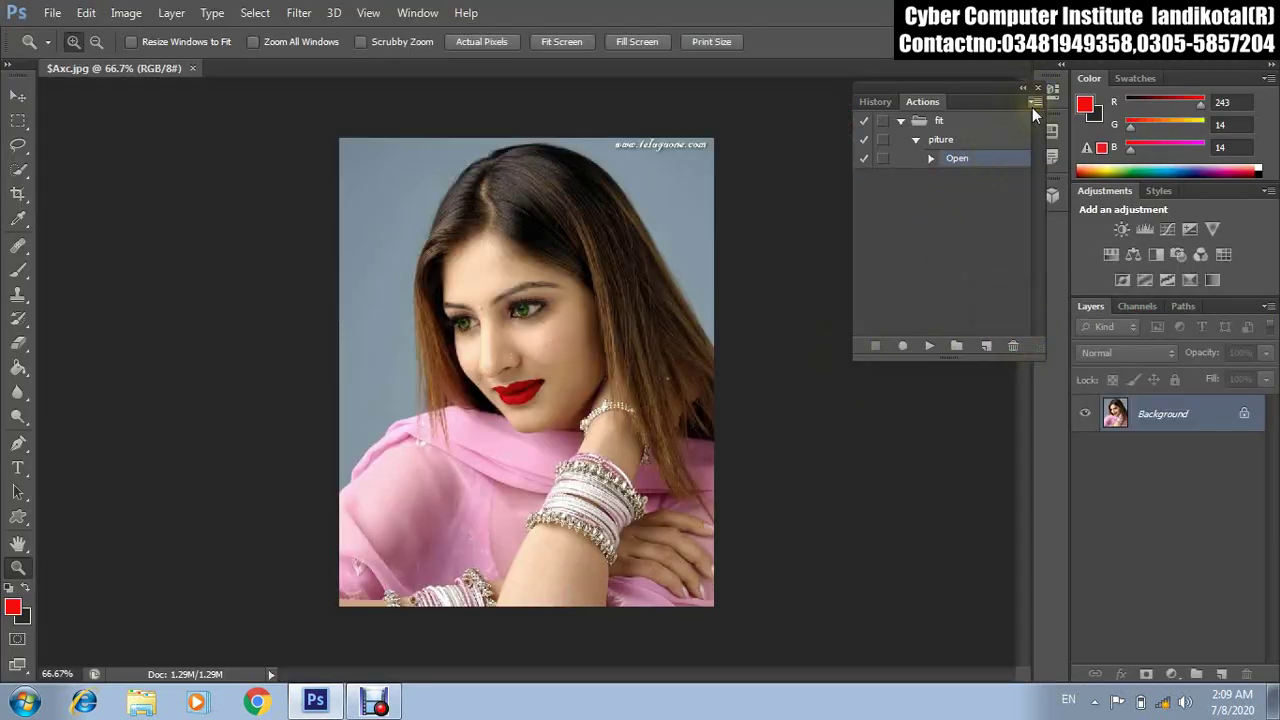
left_click(1035, 104)
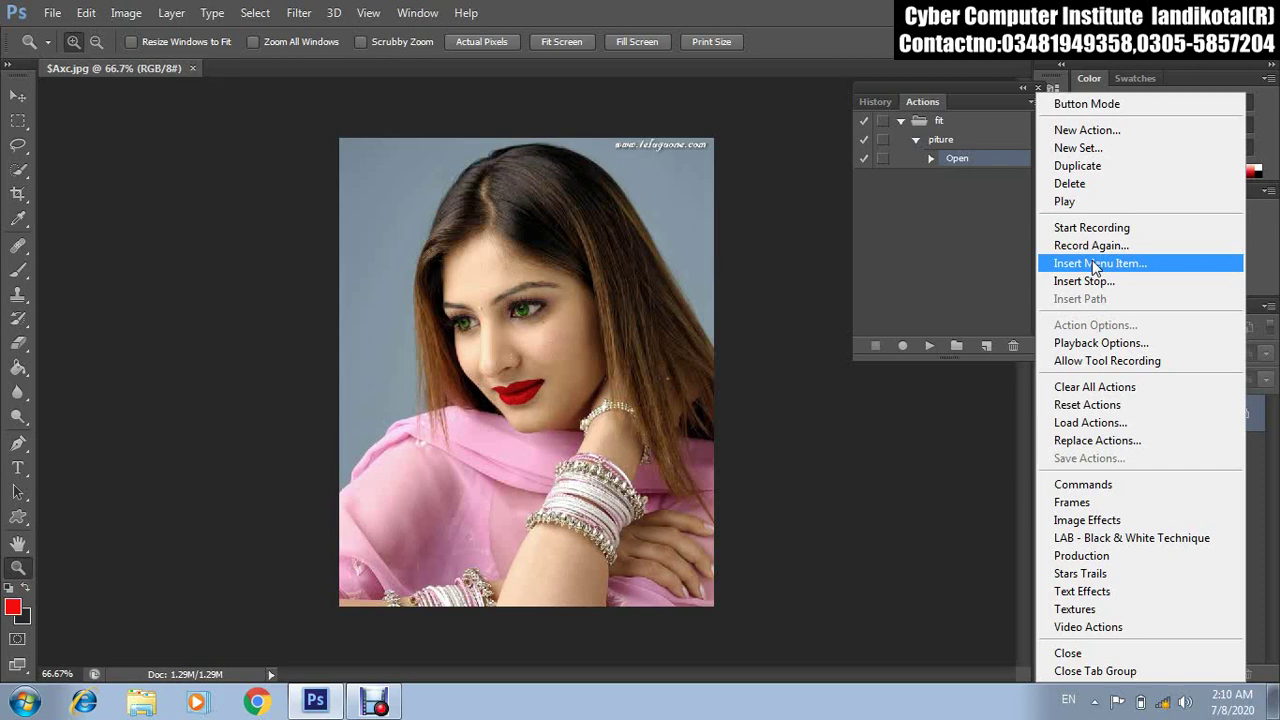
left_click(1095, 264)
left_click(47, 13)
mouse_move(80, 388)
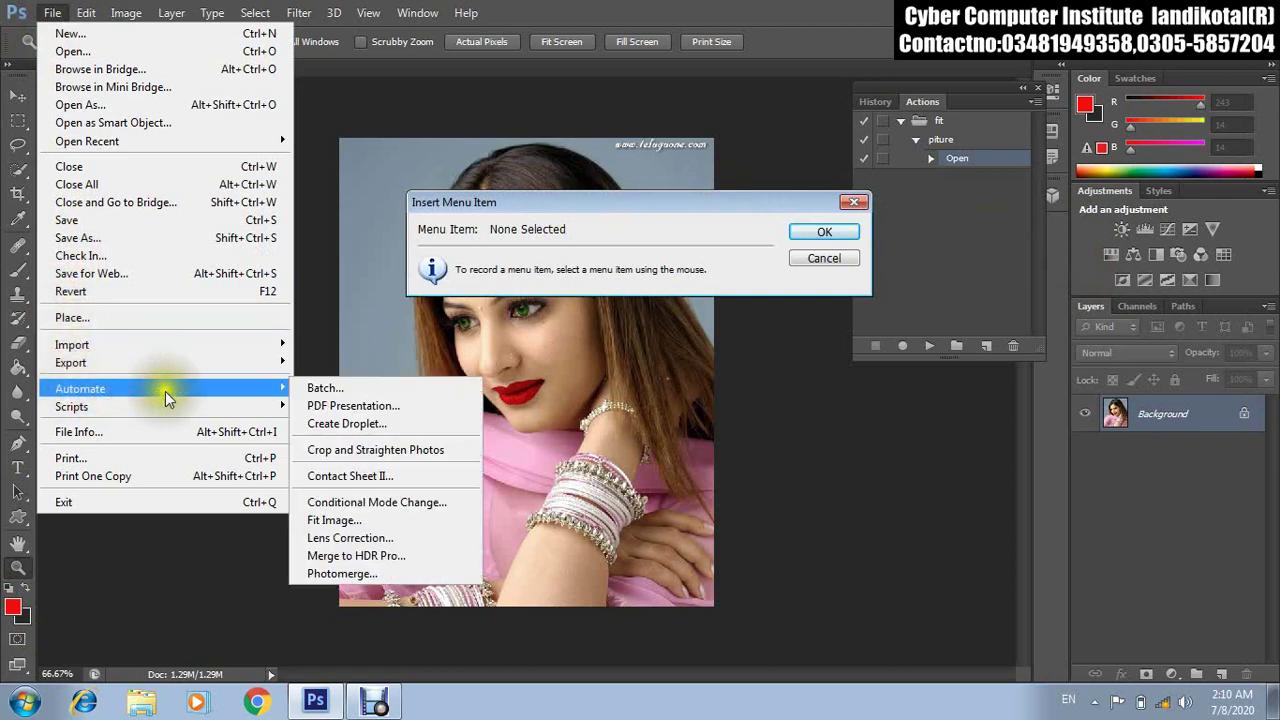
left_click(380, 521)
left_click(835, 233)
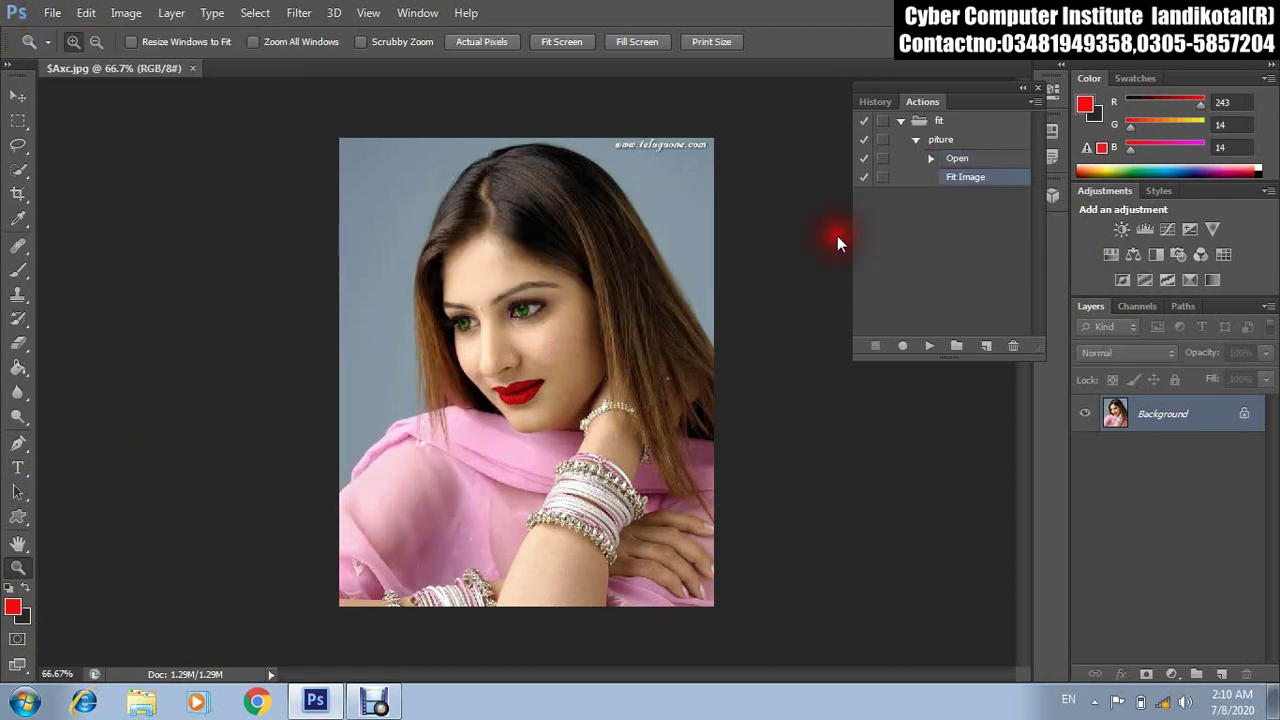
Run the Fit Image step at 50×50 pixels, shrinking $Axc.jpg to a 5.86K thumbnail.
double_click(968, 178)
left_click(598, 334)
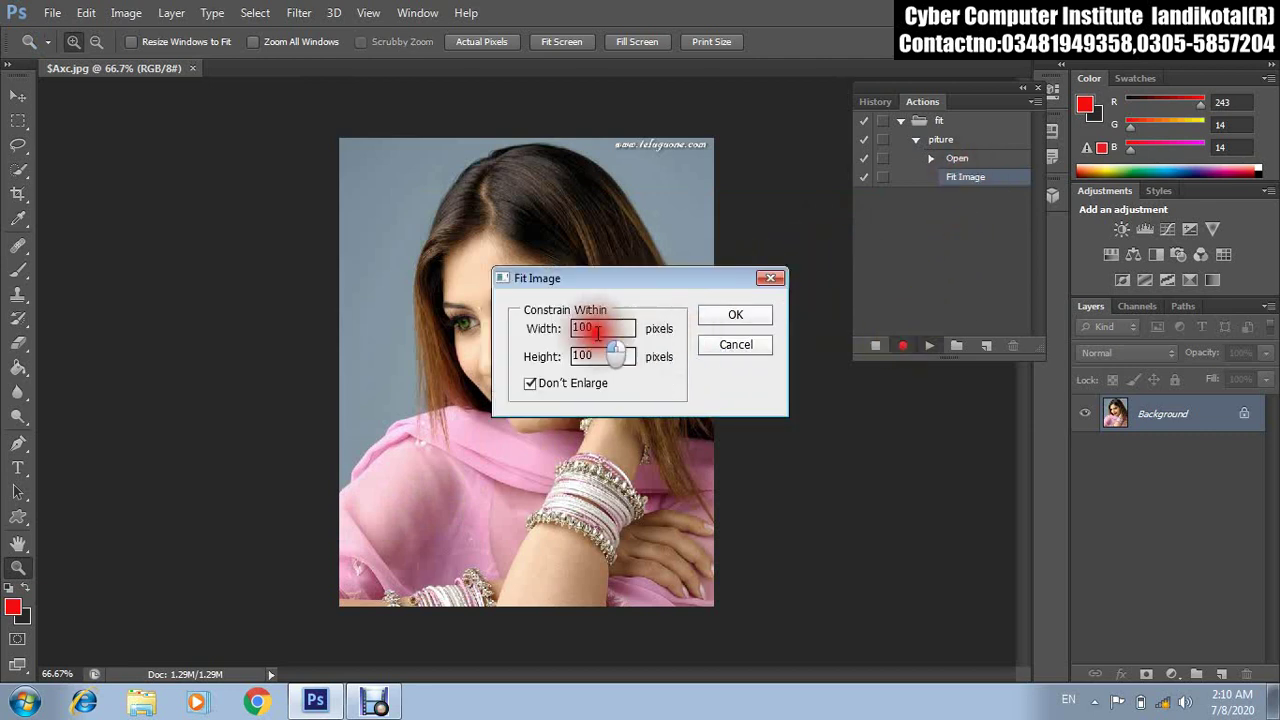
left_click_drag(598, 334, 530, 326)
type("5")
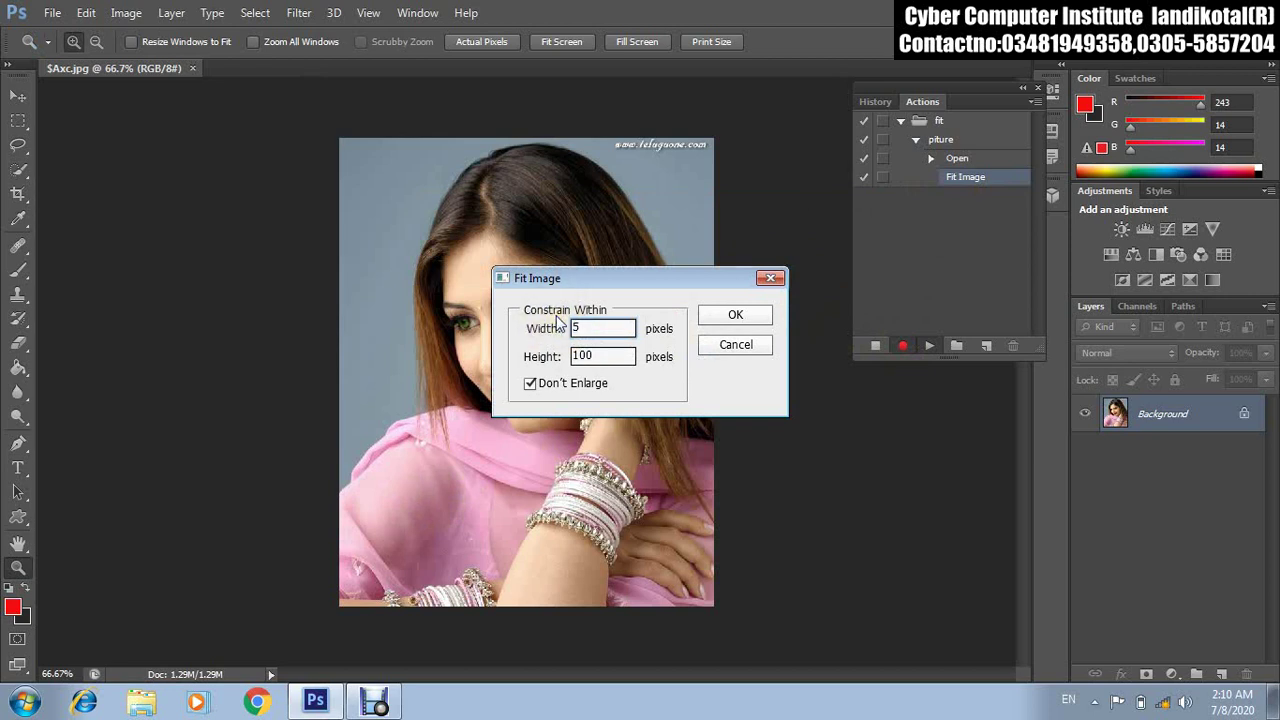
type("0")
left_click_drag(610, 356, 564, 362)
type("5")
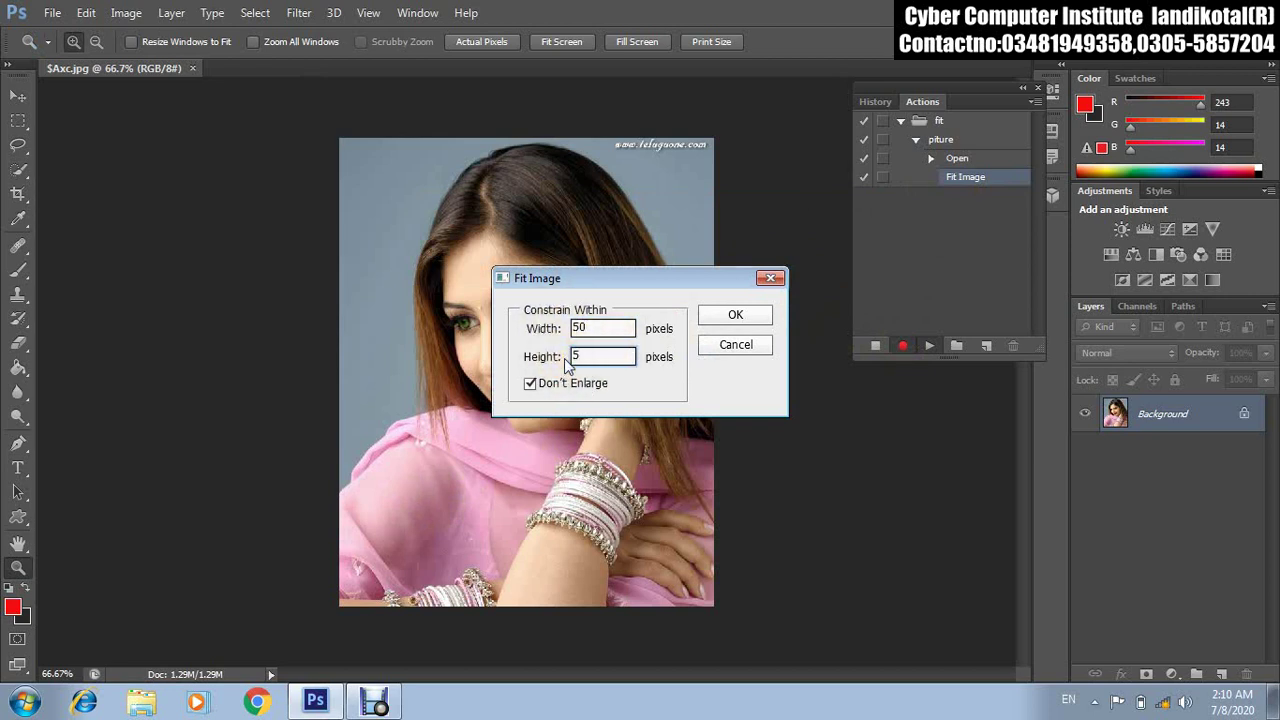
type("0")
left_click(735, 315)
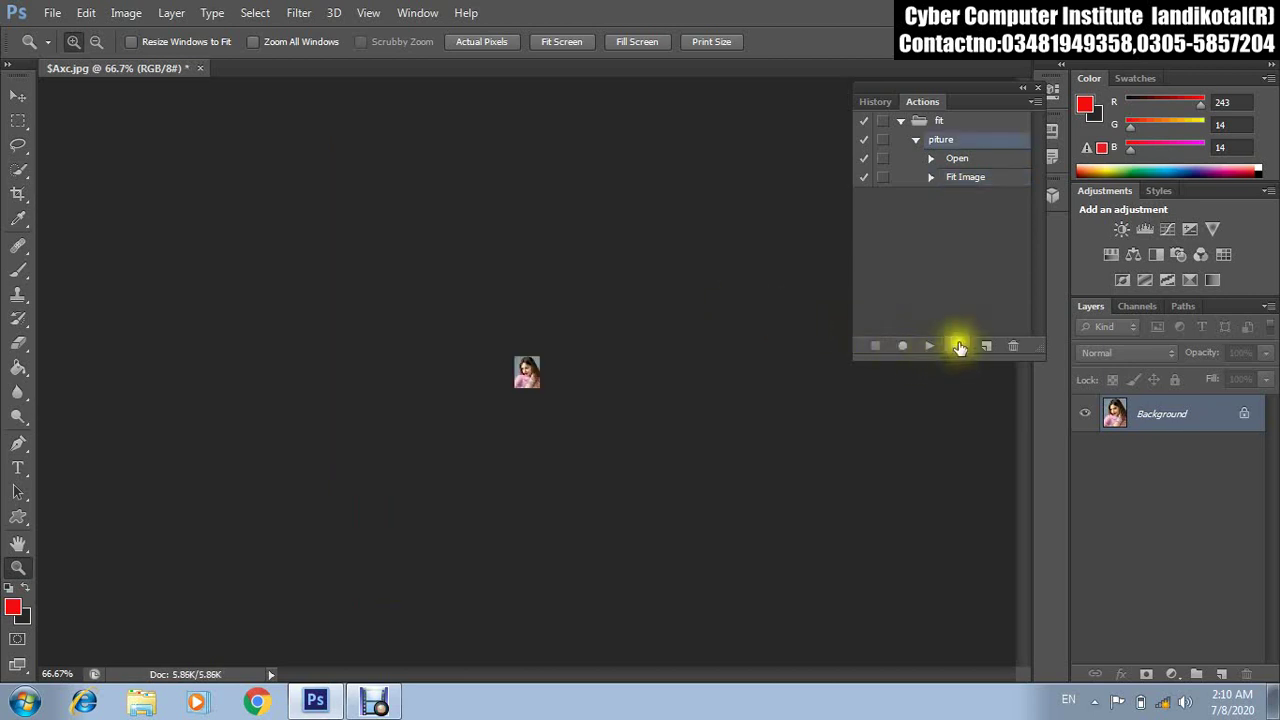
left_click(963, 189)
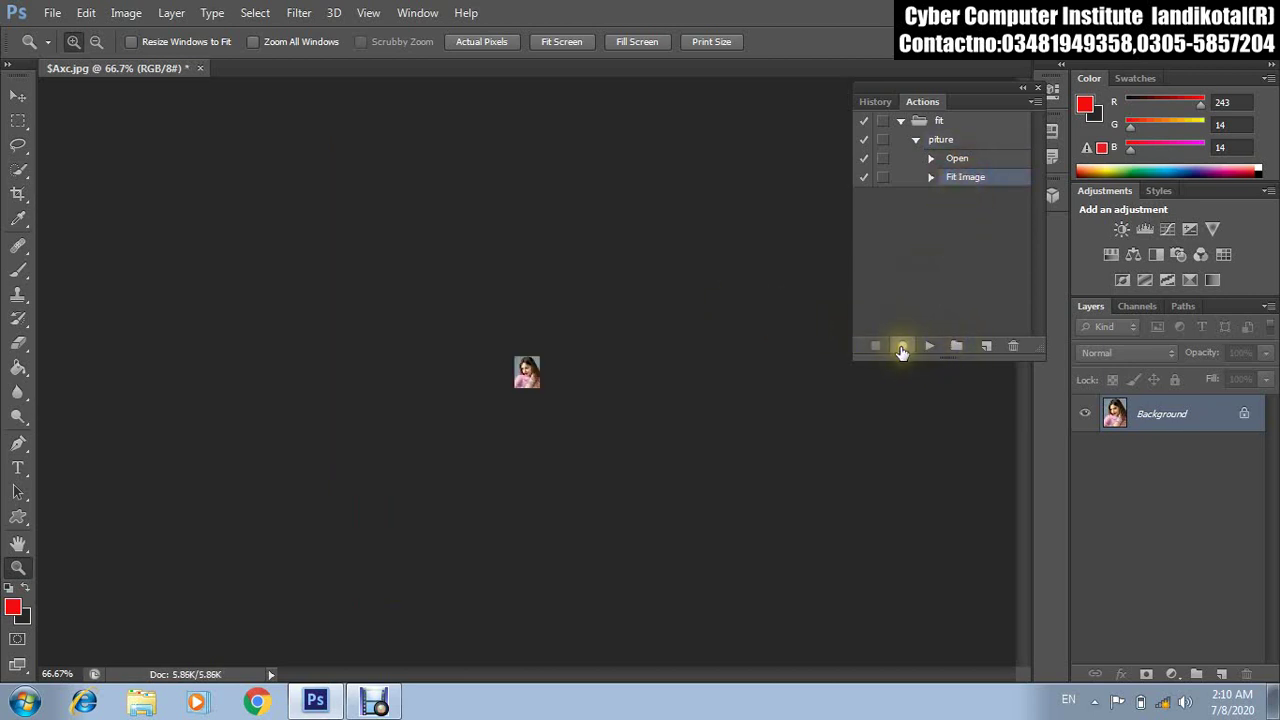
left_click(923, 235)
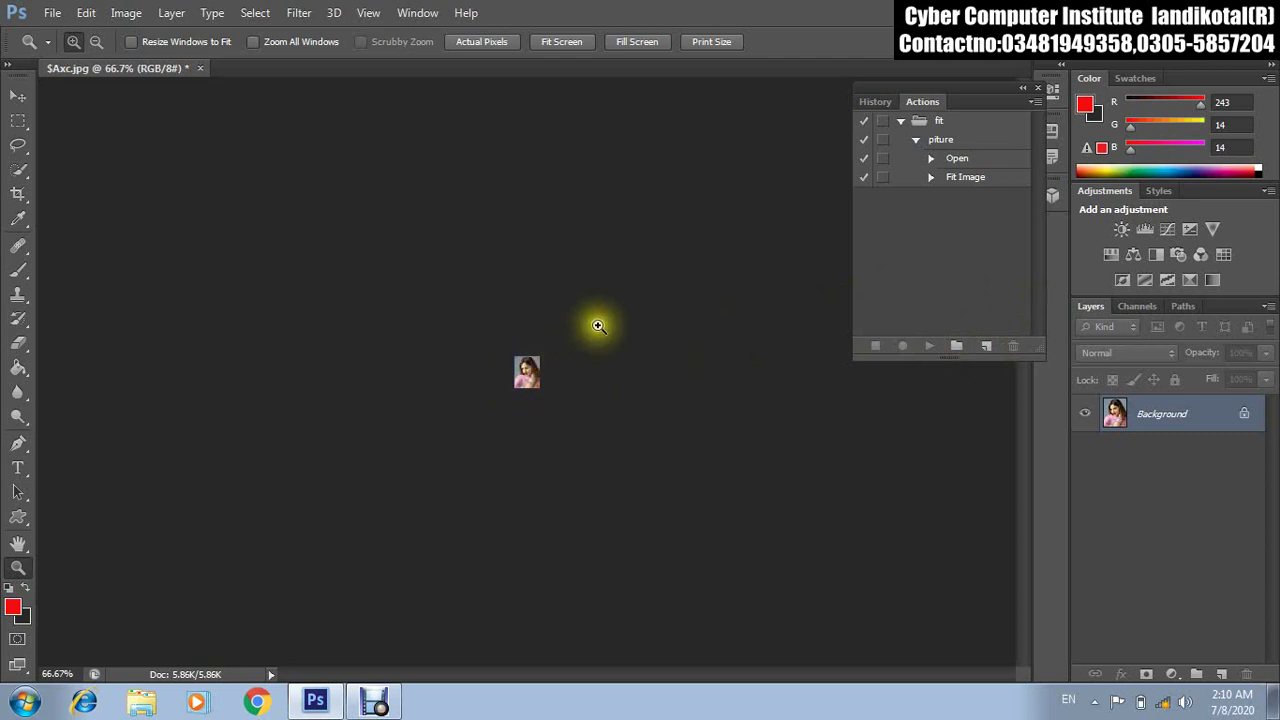
left_click(956, 347)
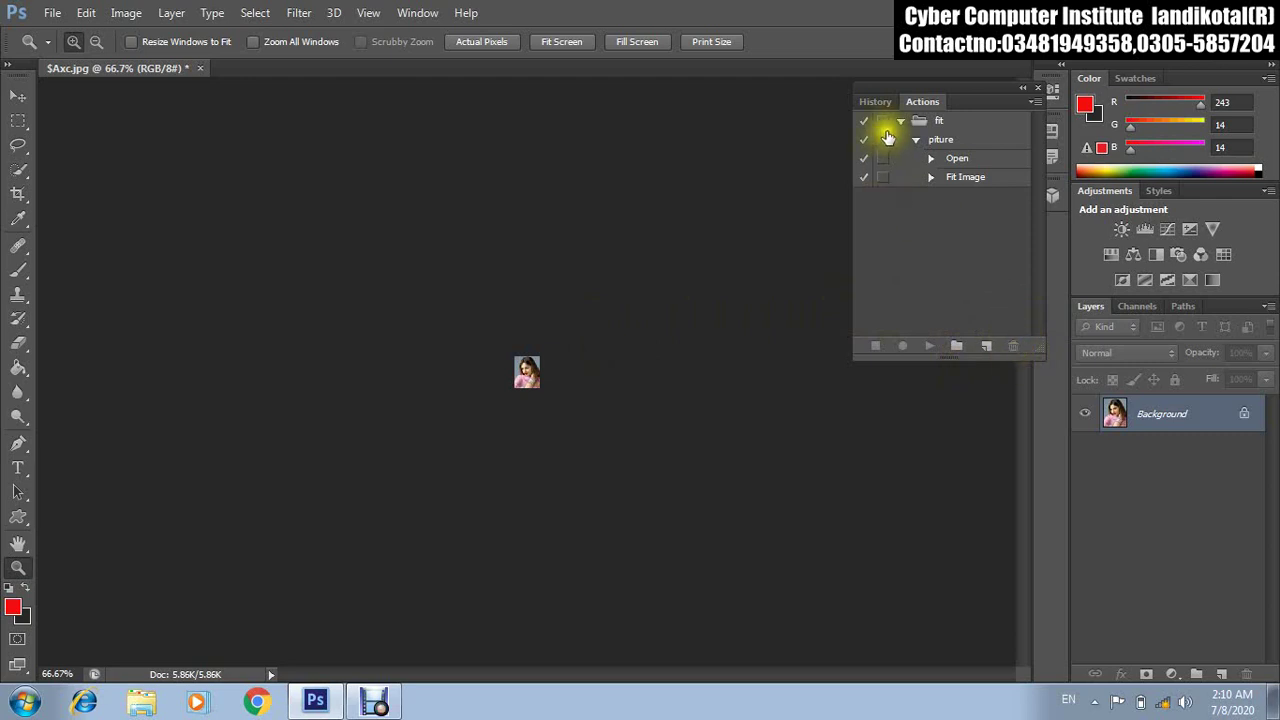
left_click_drag(902, 123, 900, 121)
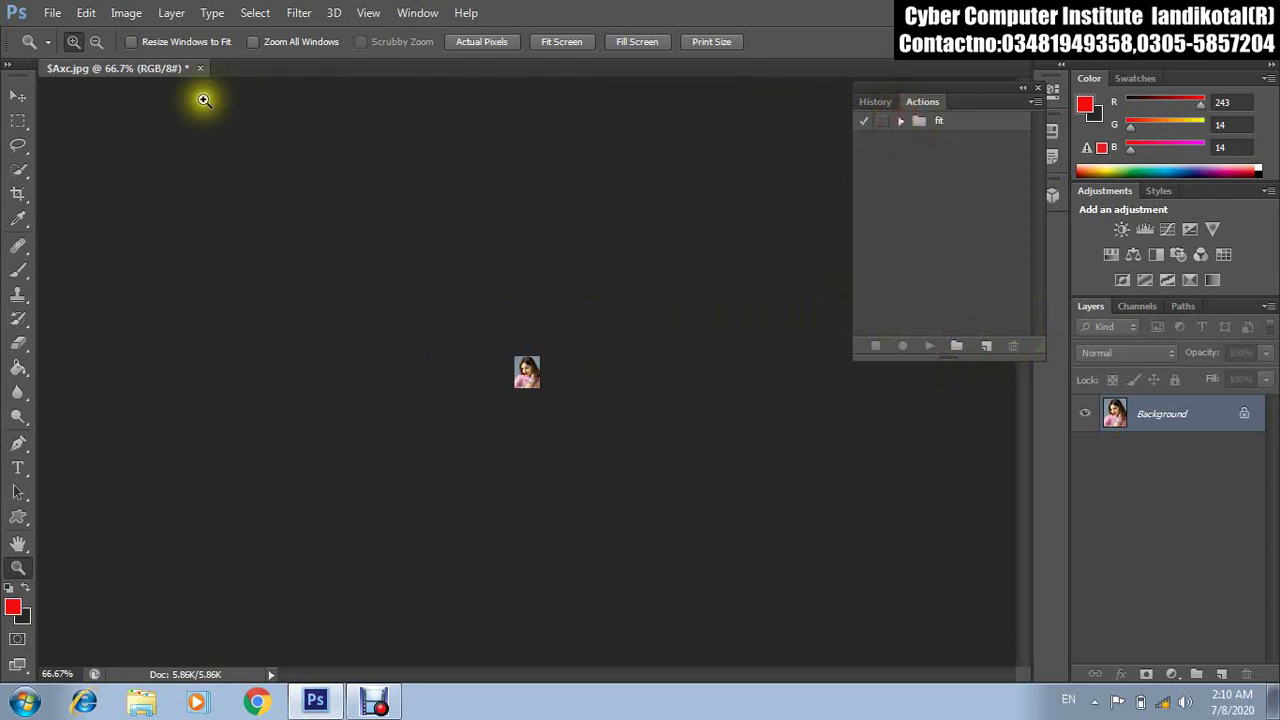
Open the Lens Correction automation dialog and cancel it.
left_click(50, 12)
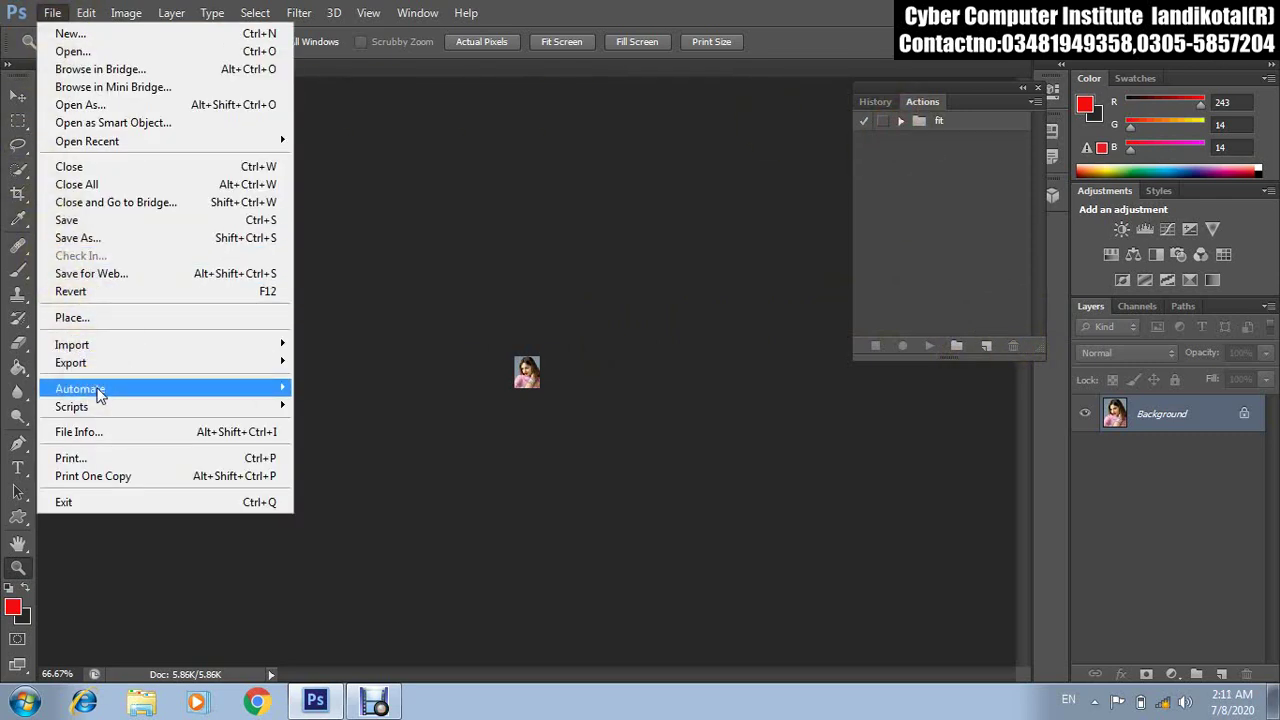
mouse_move(80, 388)
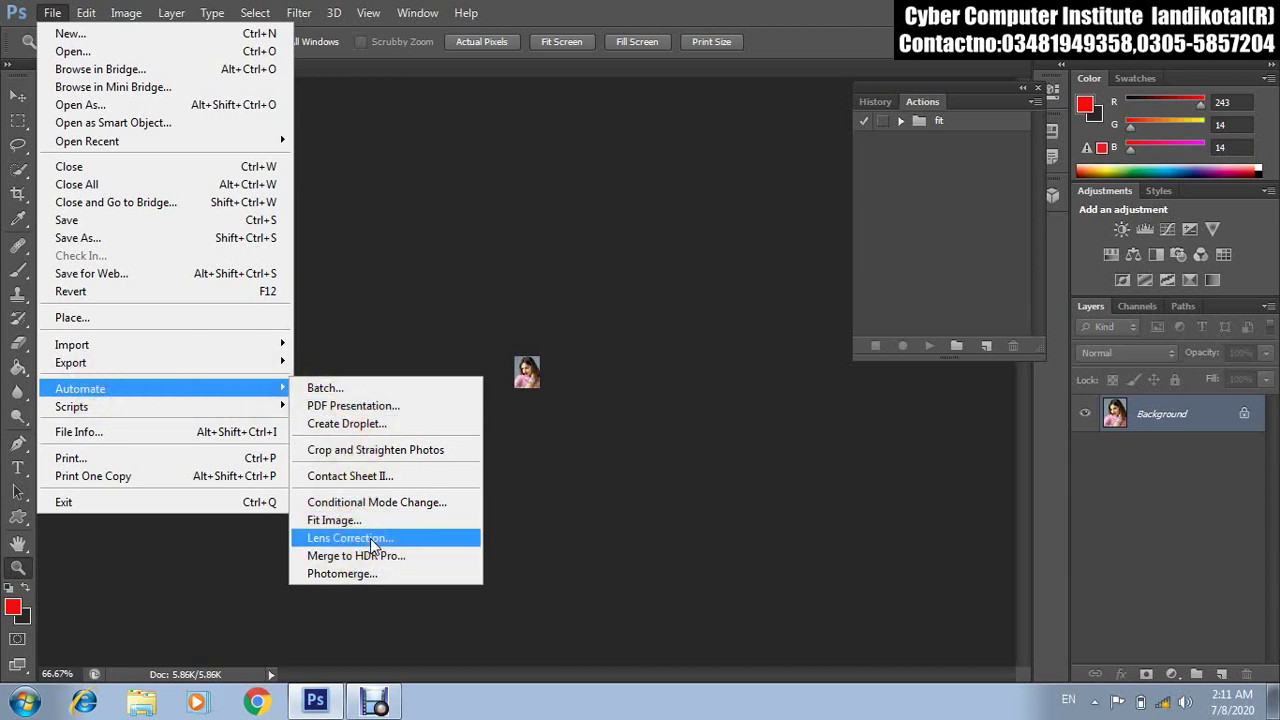
left_click(371, 541)
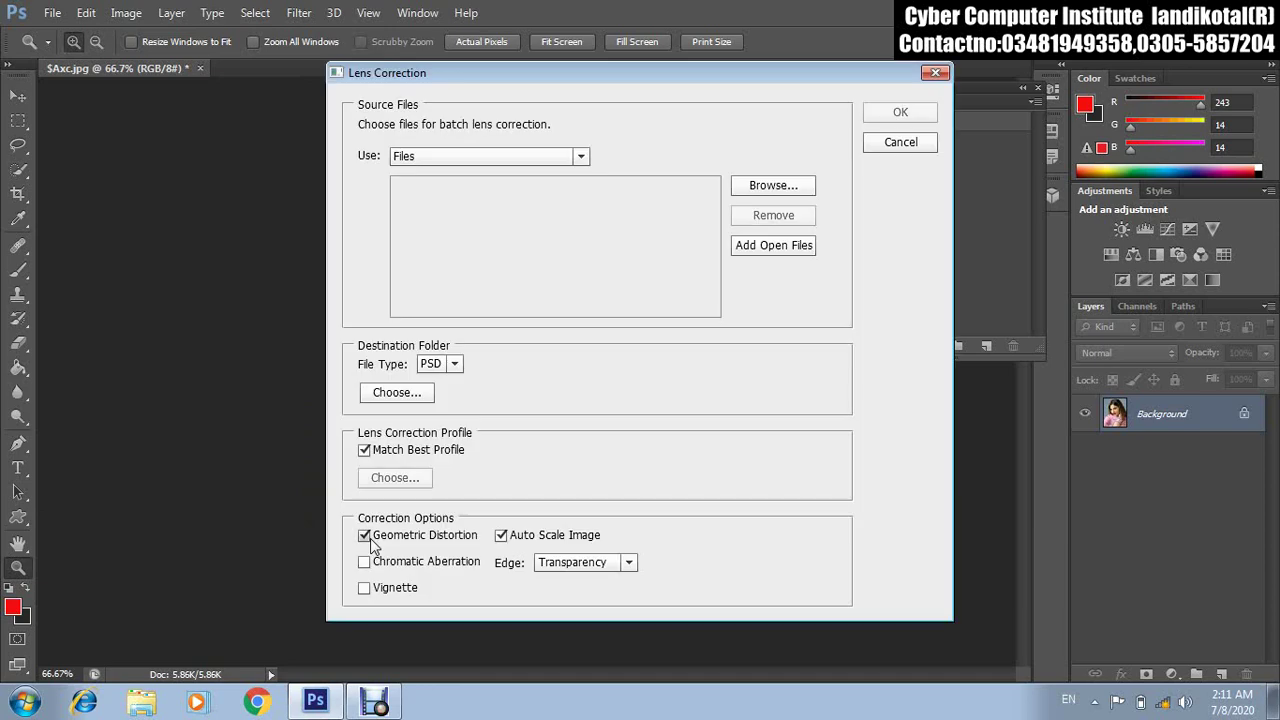
left_click(889, 143)
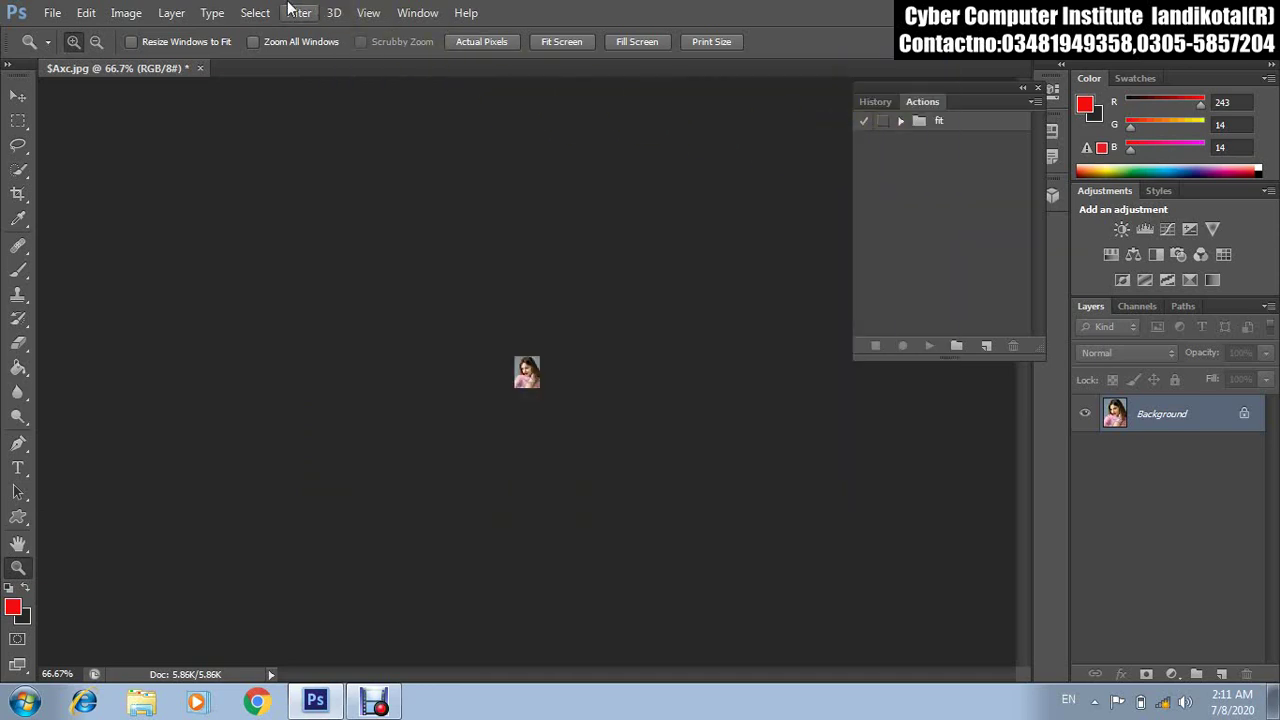
Close the $Axc.jpg thumbnail without saving and reopen the full-size $Axc.jpg.
left_click(255, 13)
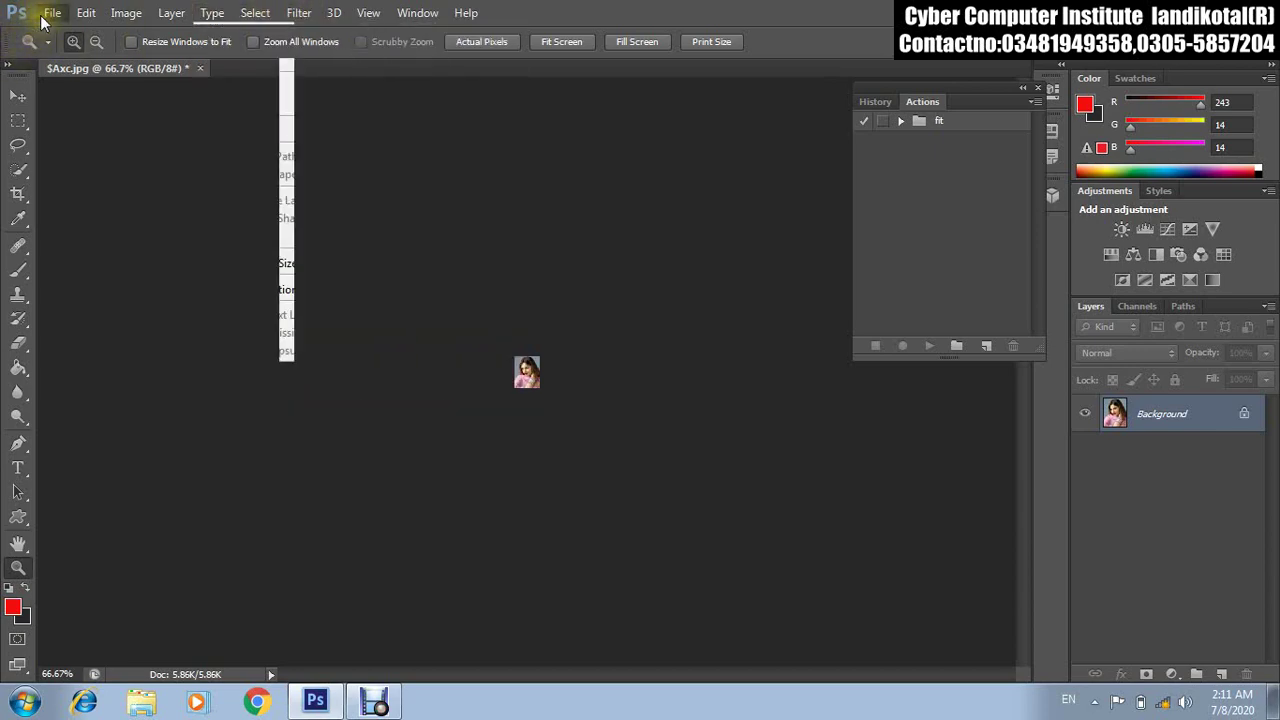
left_click(70, 51)
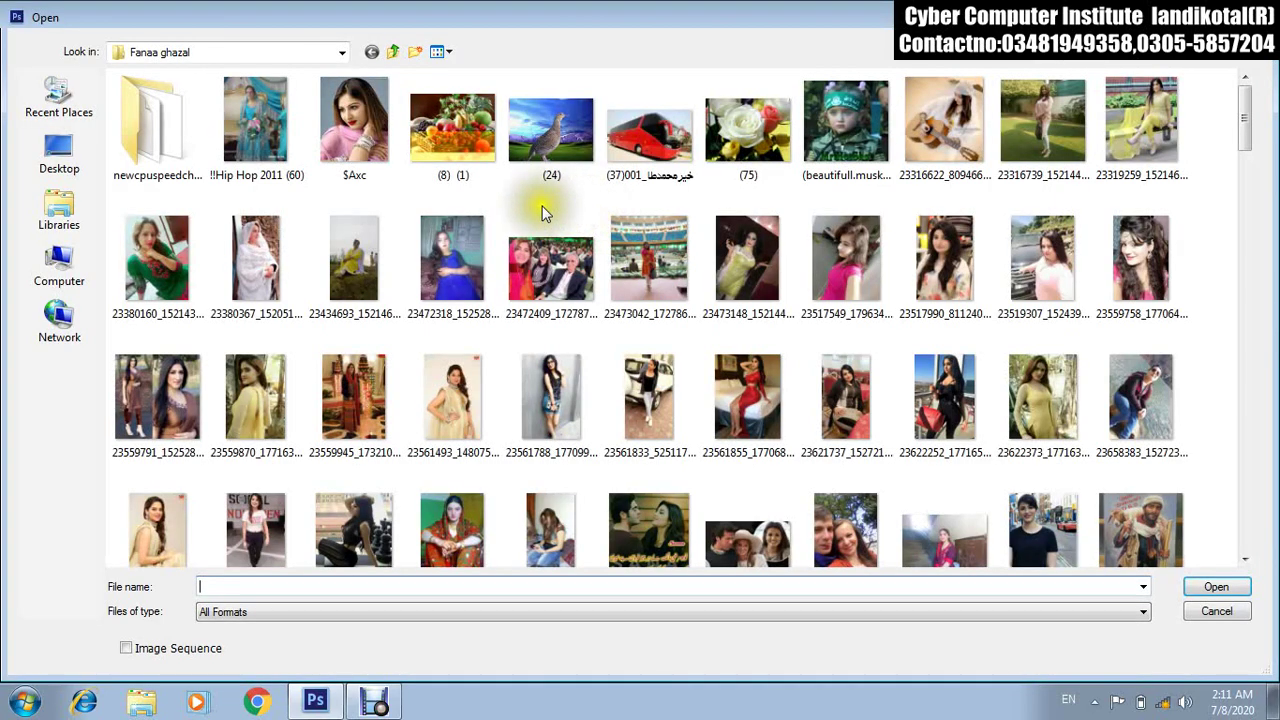
double_click(376, 128)
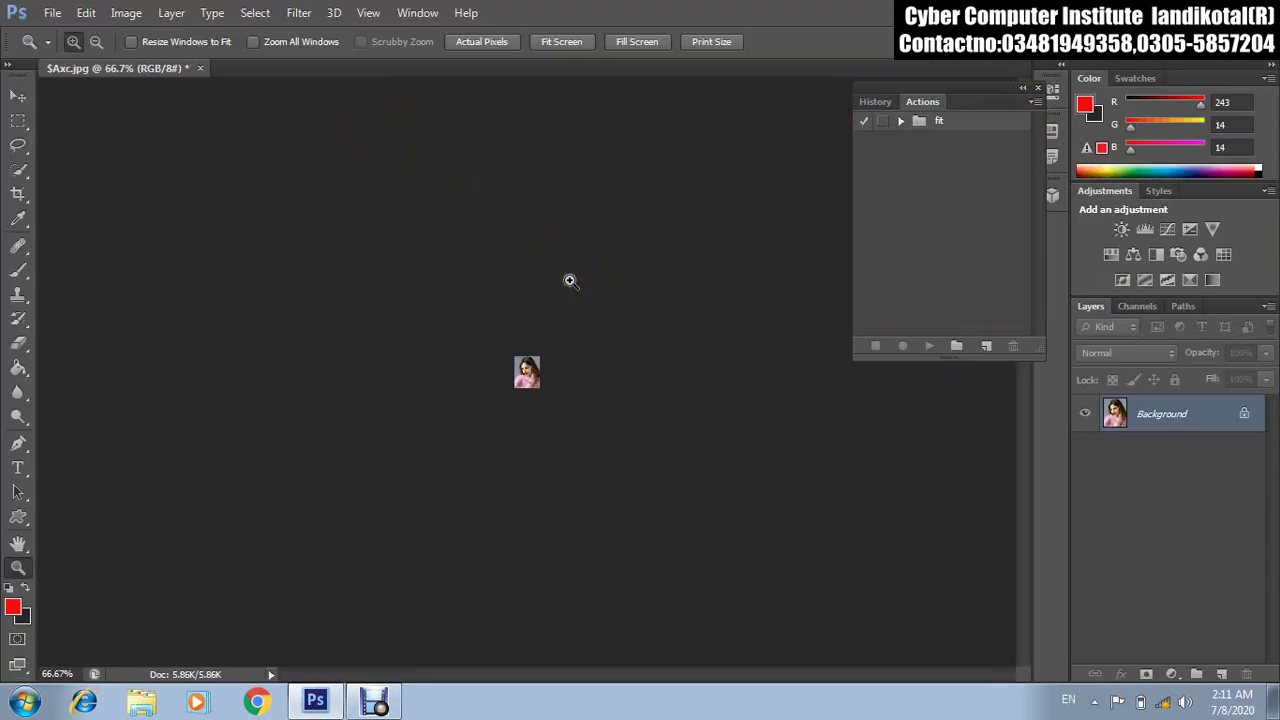
left_click(201, 68)
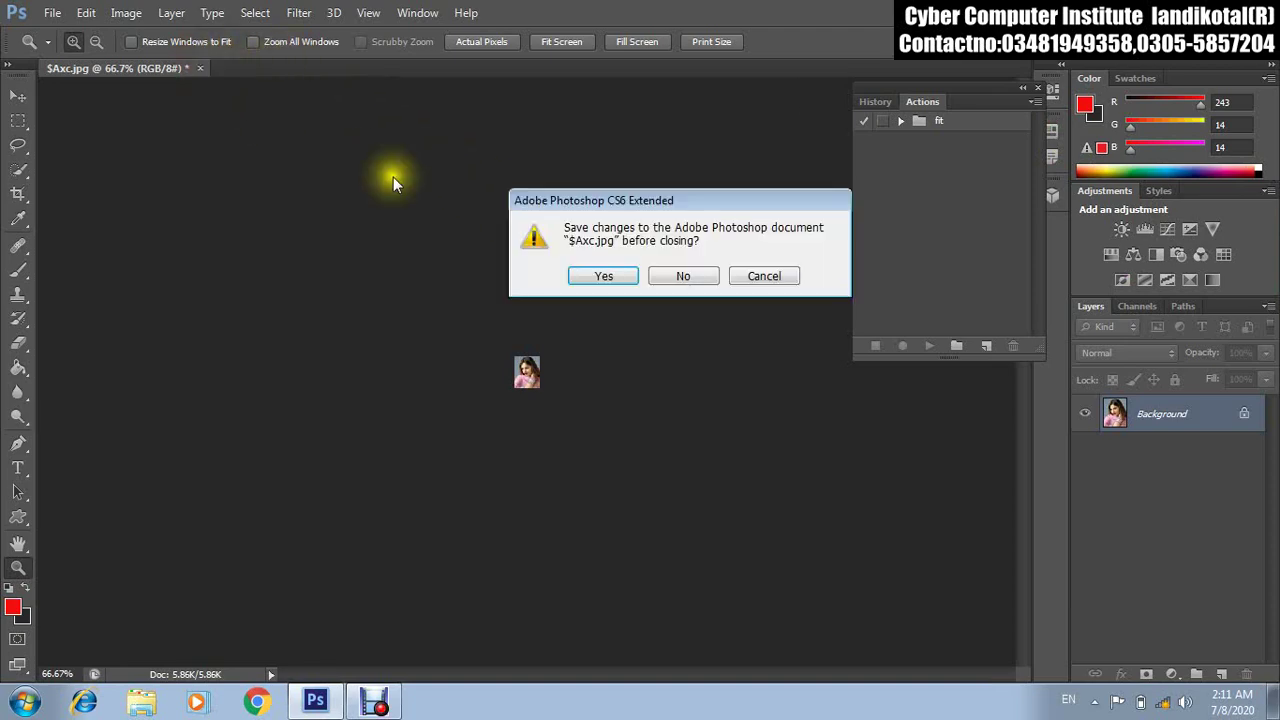
left_click(714, 282)
left_click(52, 12)
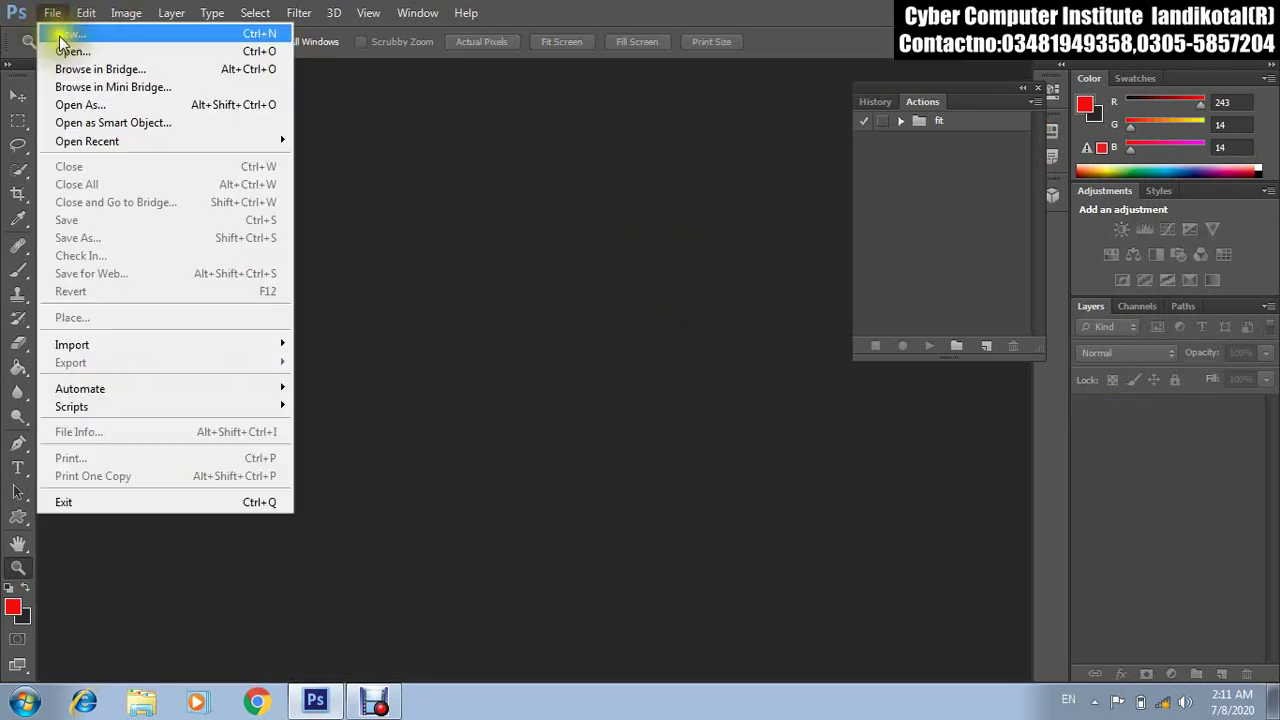
left_click(127, 60)
double_click(332, 123)
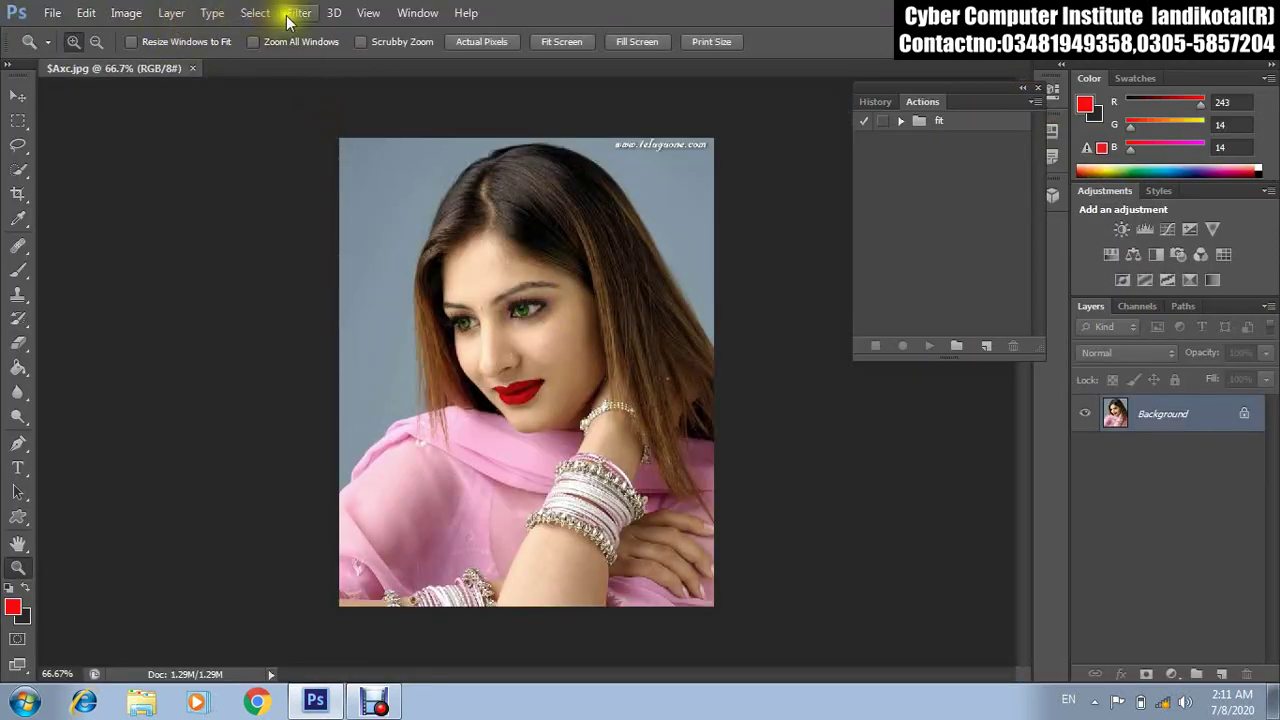
left_click(300, 13)
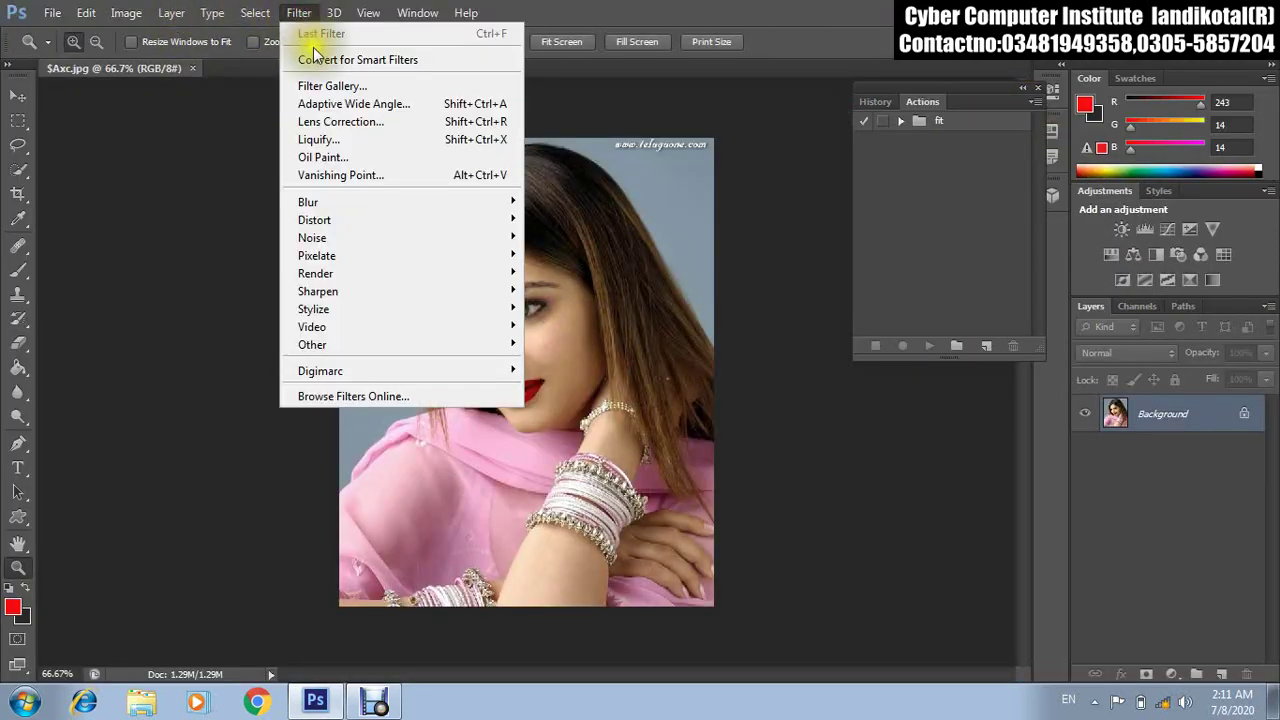
left_click(343, 122)
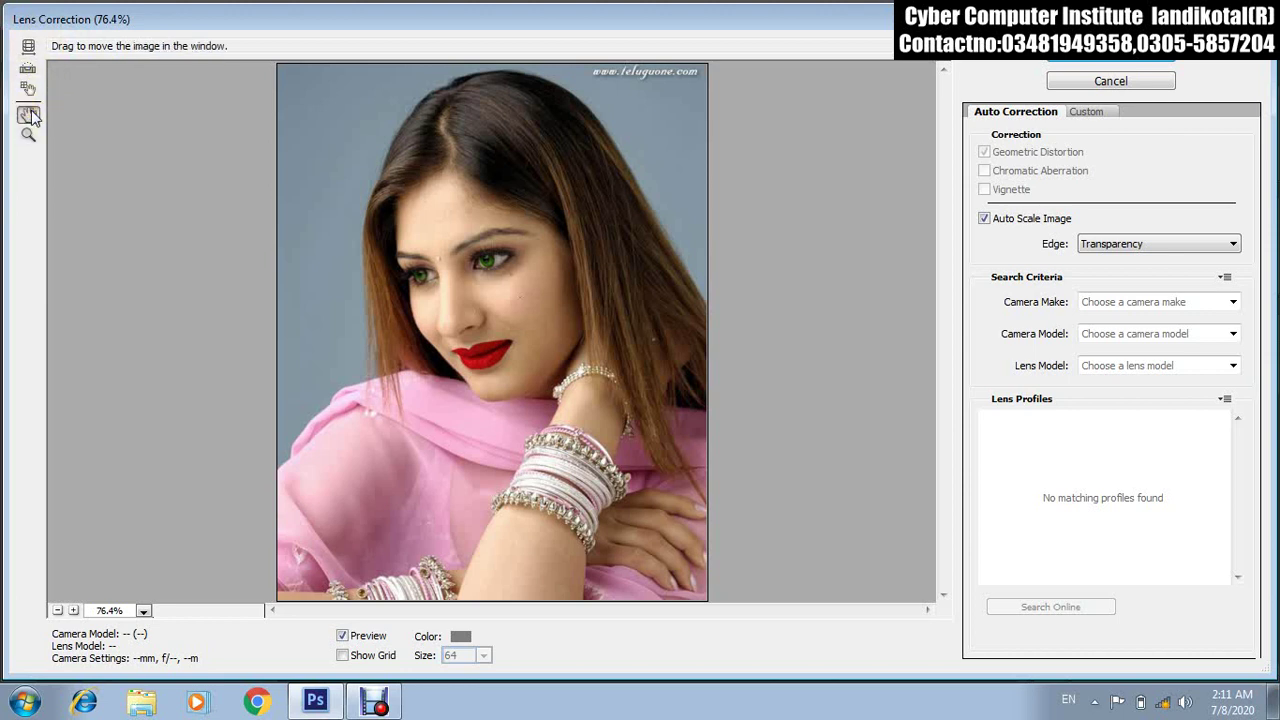
left_click(468, 260)
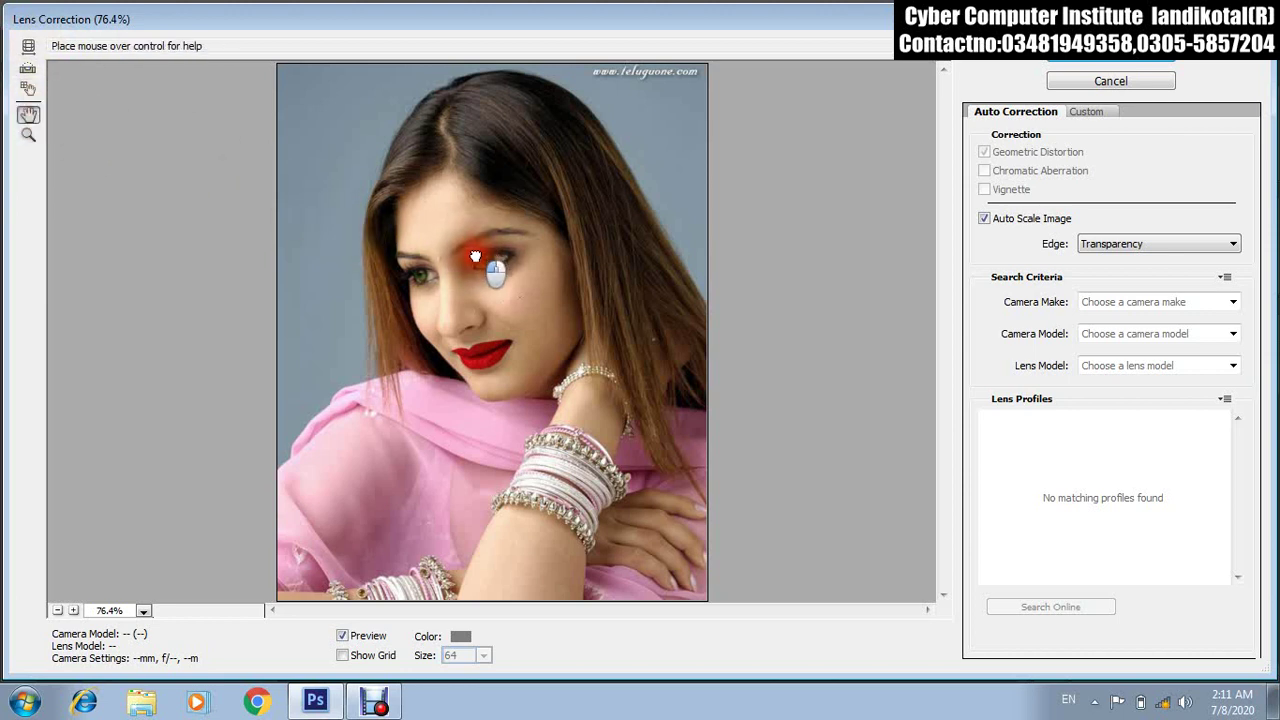
left_click(27, 91)
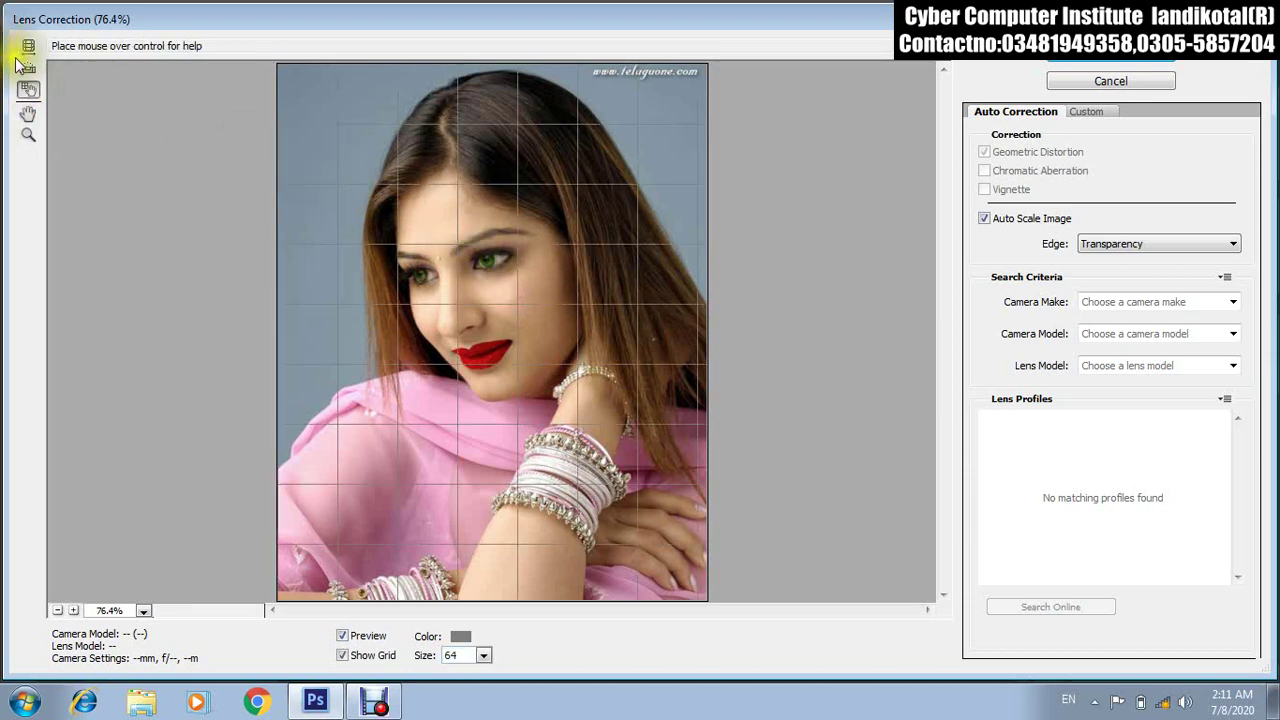
left_click(27, 70)
mouse_move(449, 191)
left_mouse_down()
mouse_move(541, 258)
mouse_move(509, 260)
mouse_move(563, 277)
left_mouse_up()
mouse_move(399, 212)
left_mouse_down()
mouse_move(508, 246)
mouse_move(534, 214)
left_mouse_up()
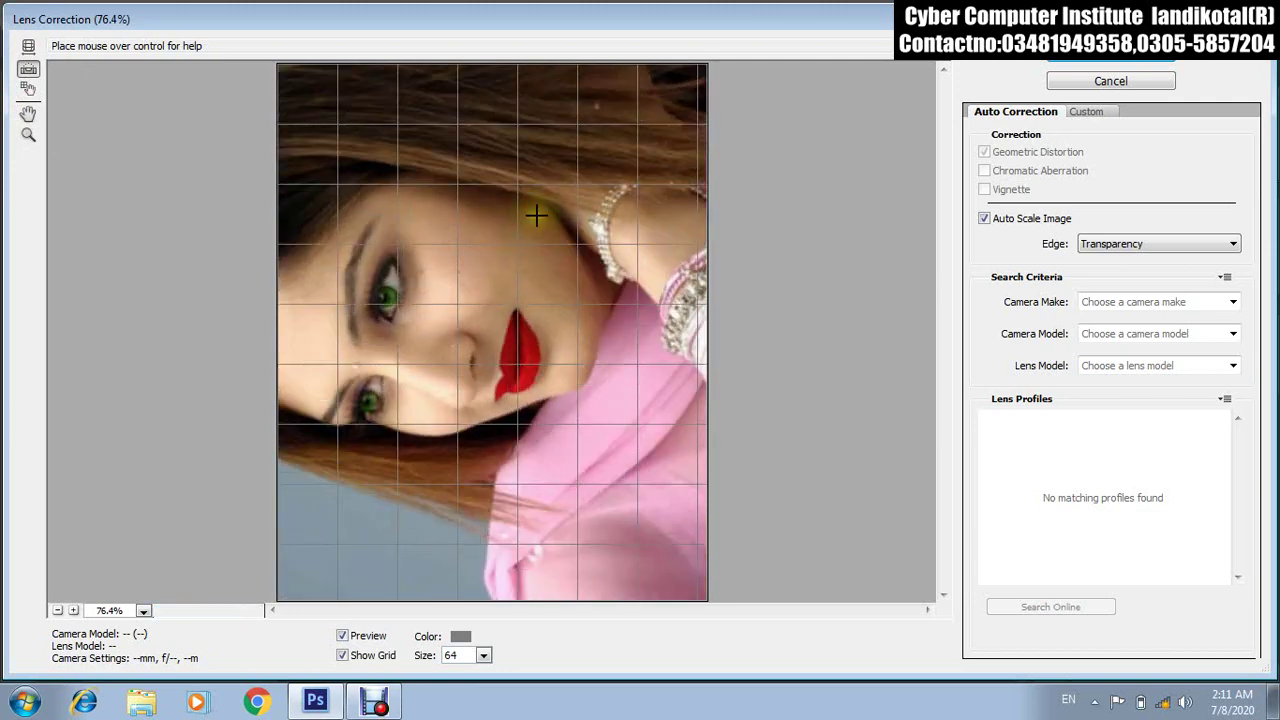
left_click(28, 46)
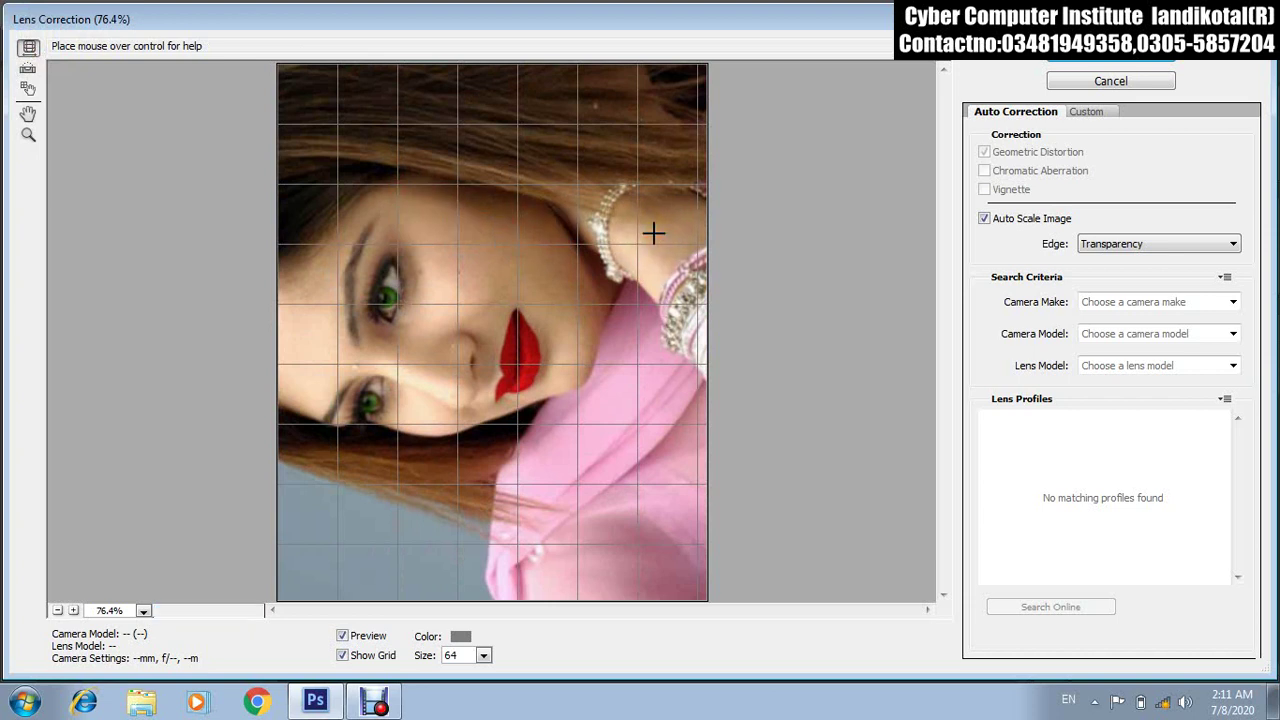
left_click_drag(523, 266, 480, 303)
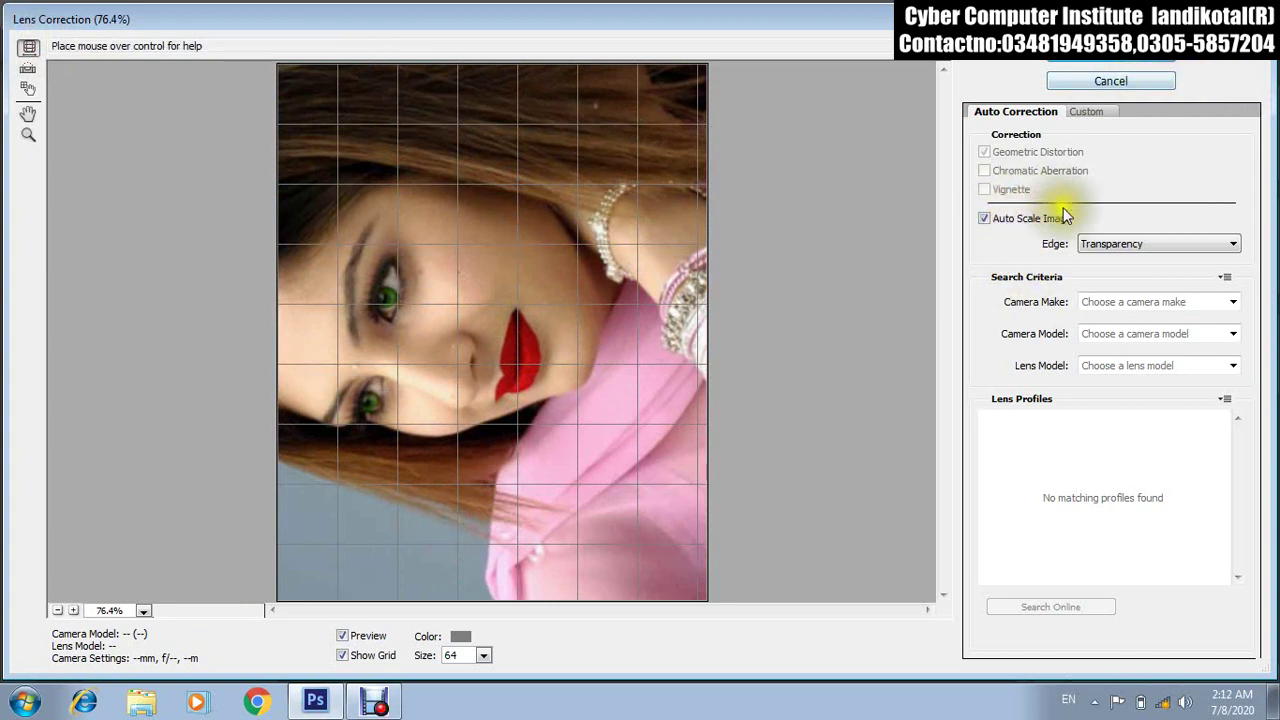
left_click(1110, 243)
left_click(1103, 279)
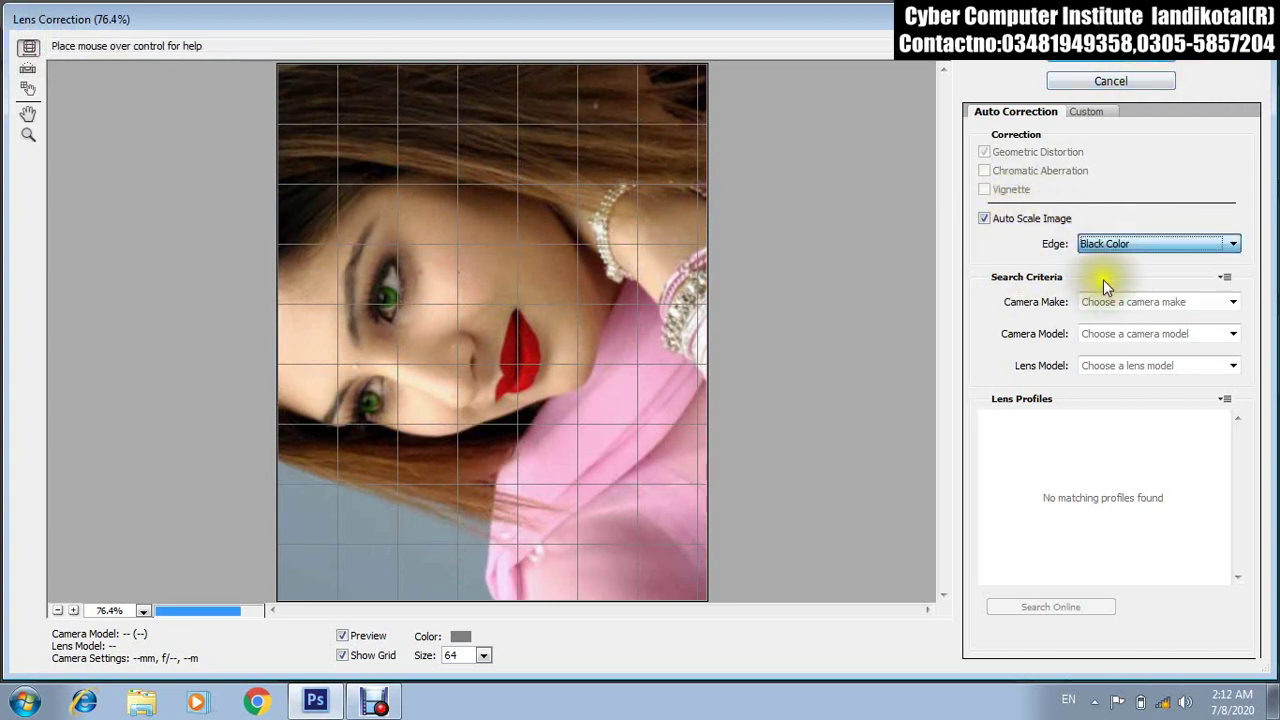
left_click(1103, 84)
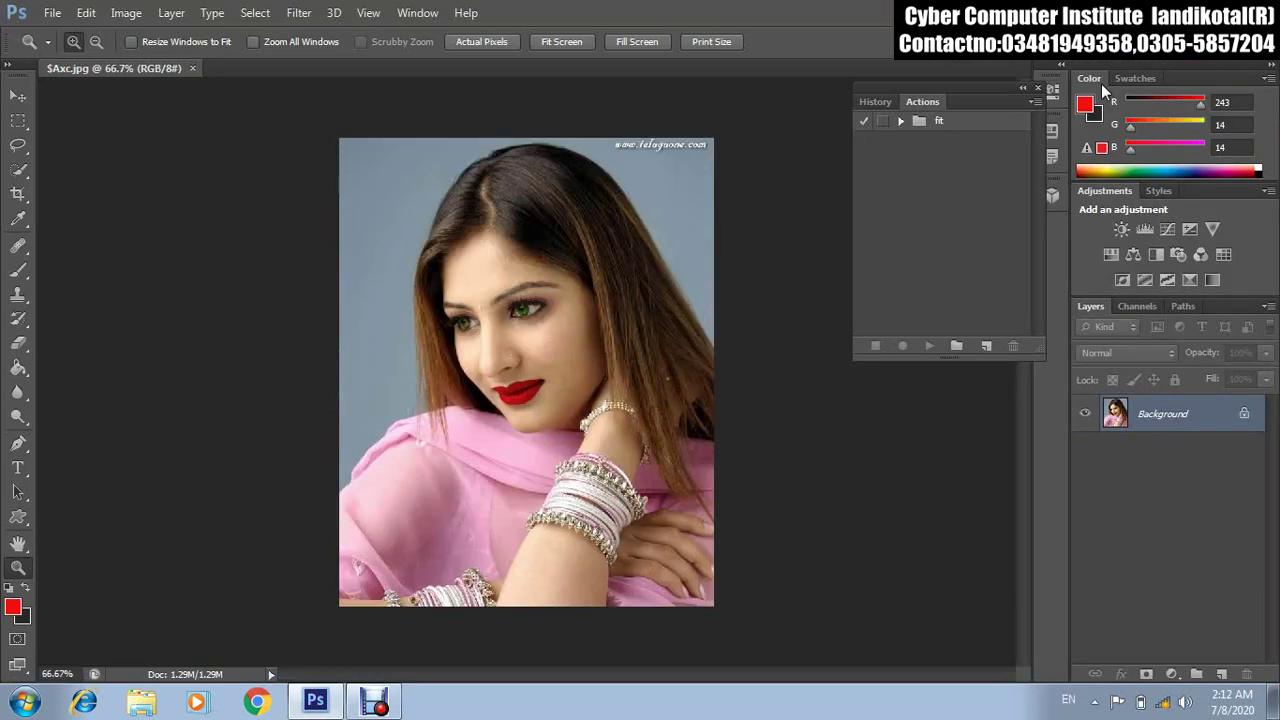
left_click(92, 12)
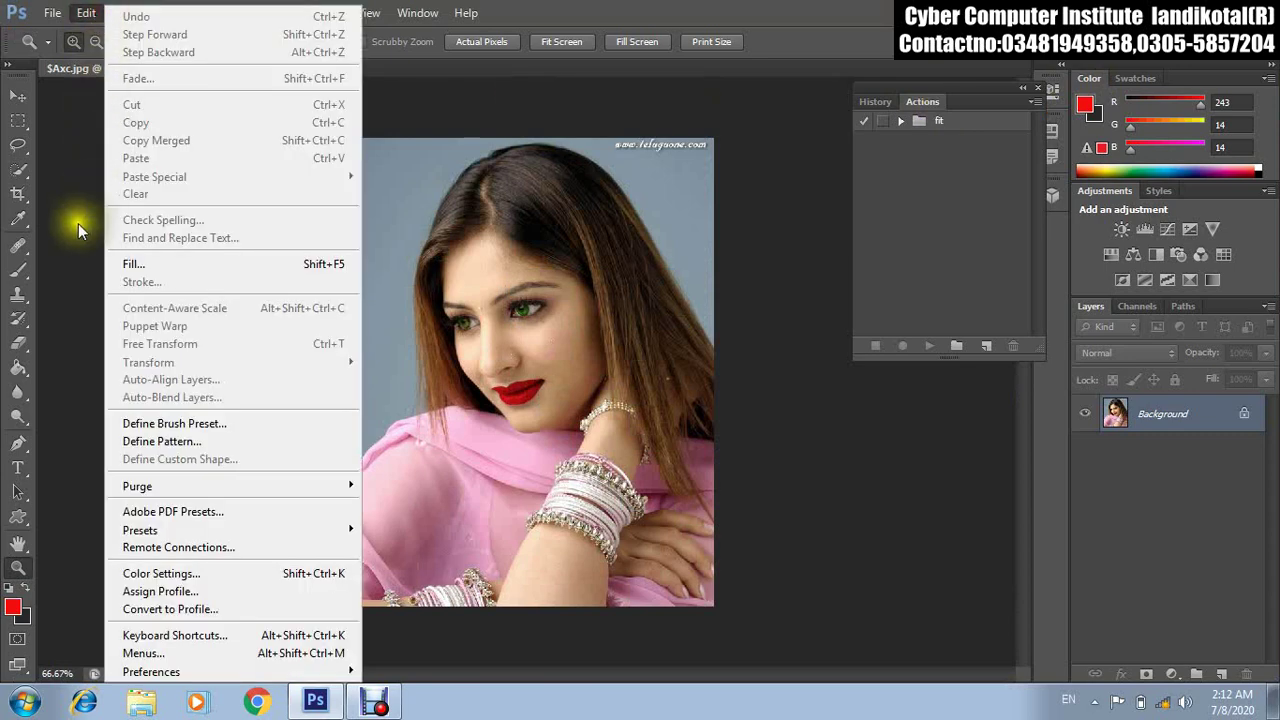
left_click(52, 12)
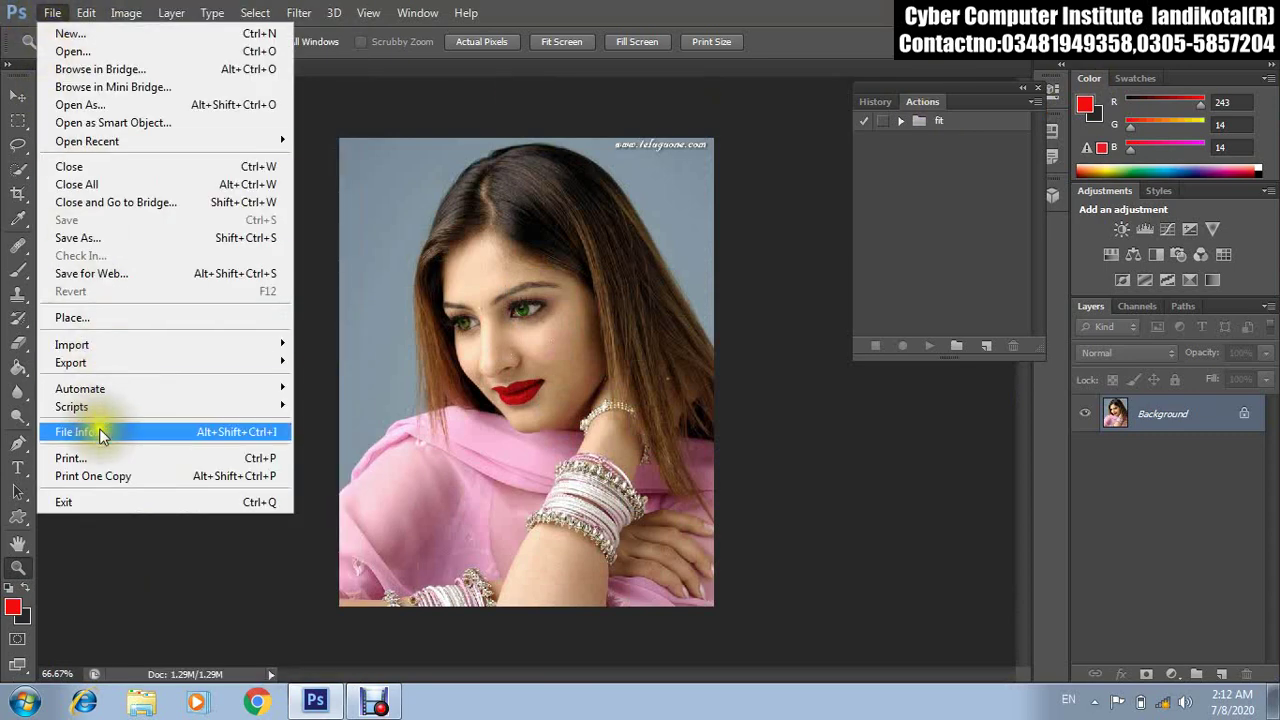
mouse_move(80, 388)
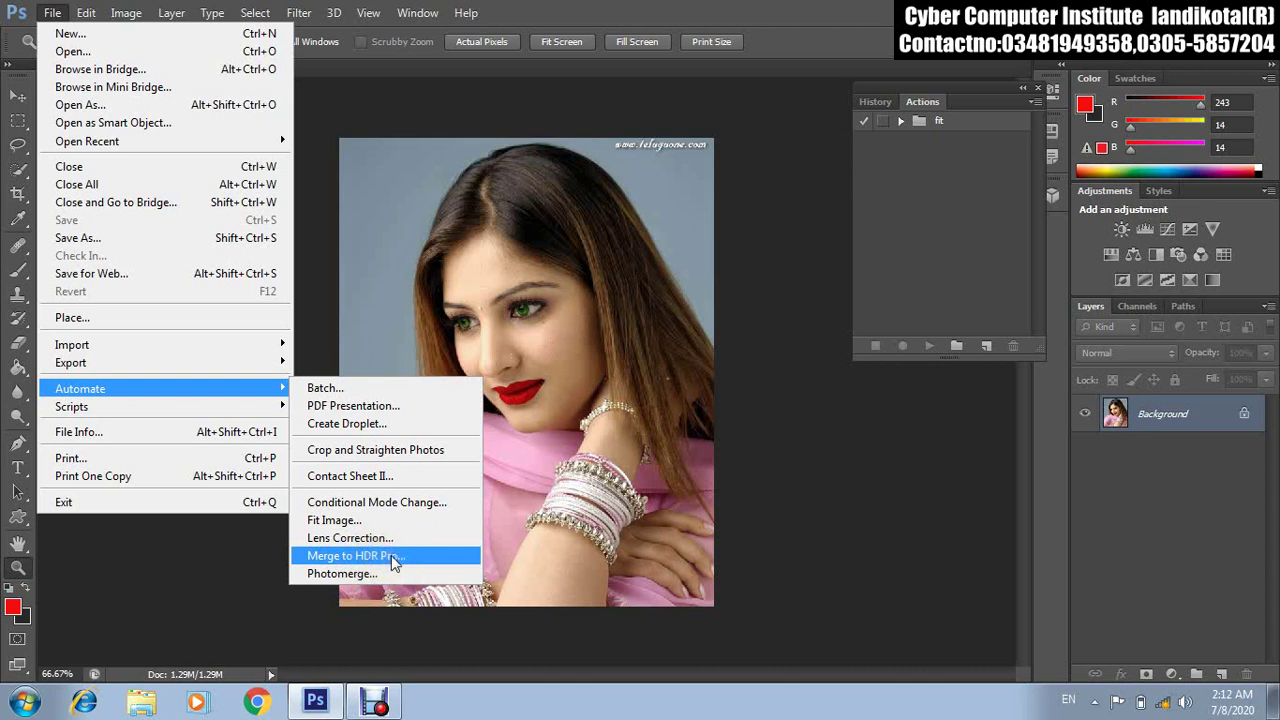
left_click(391, 555)
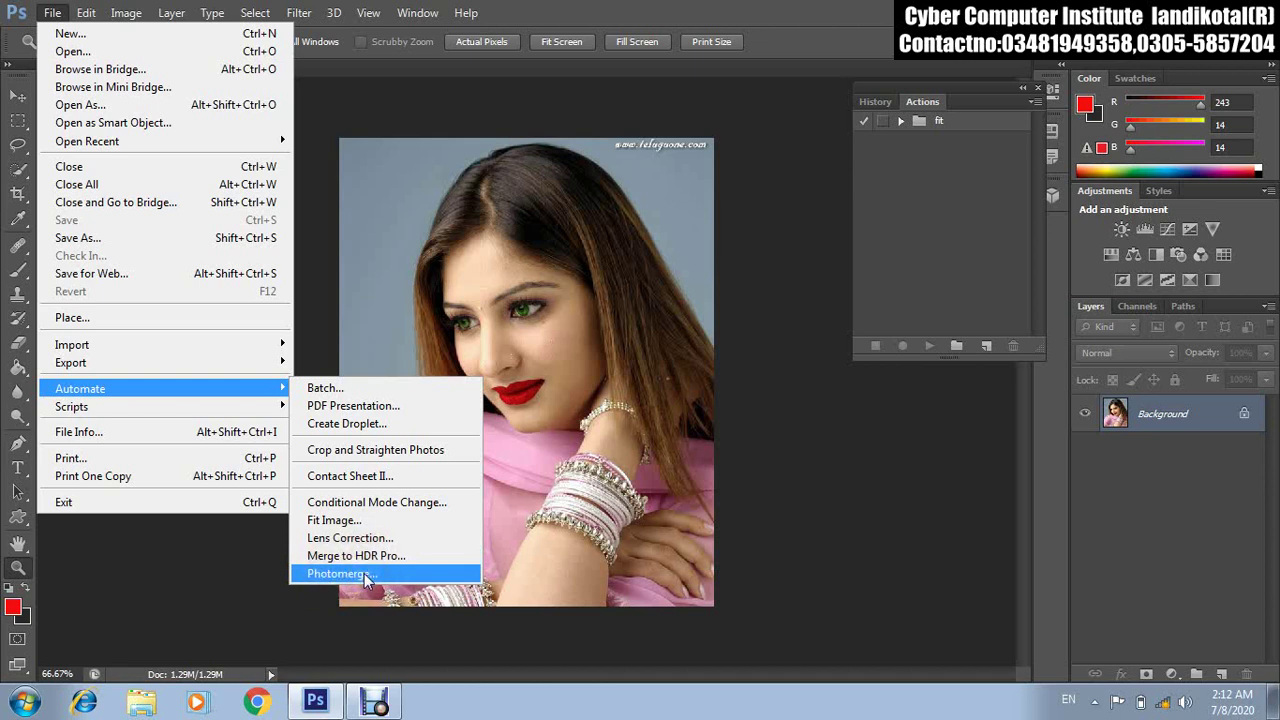
left_click(788, 563)
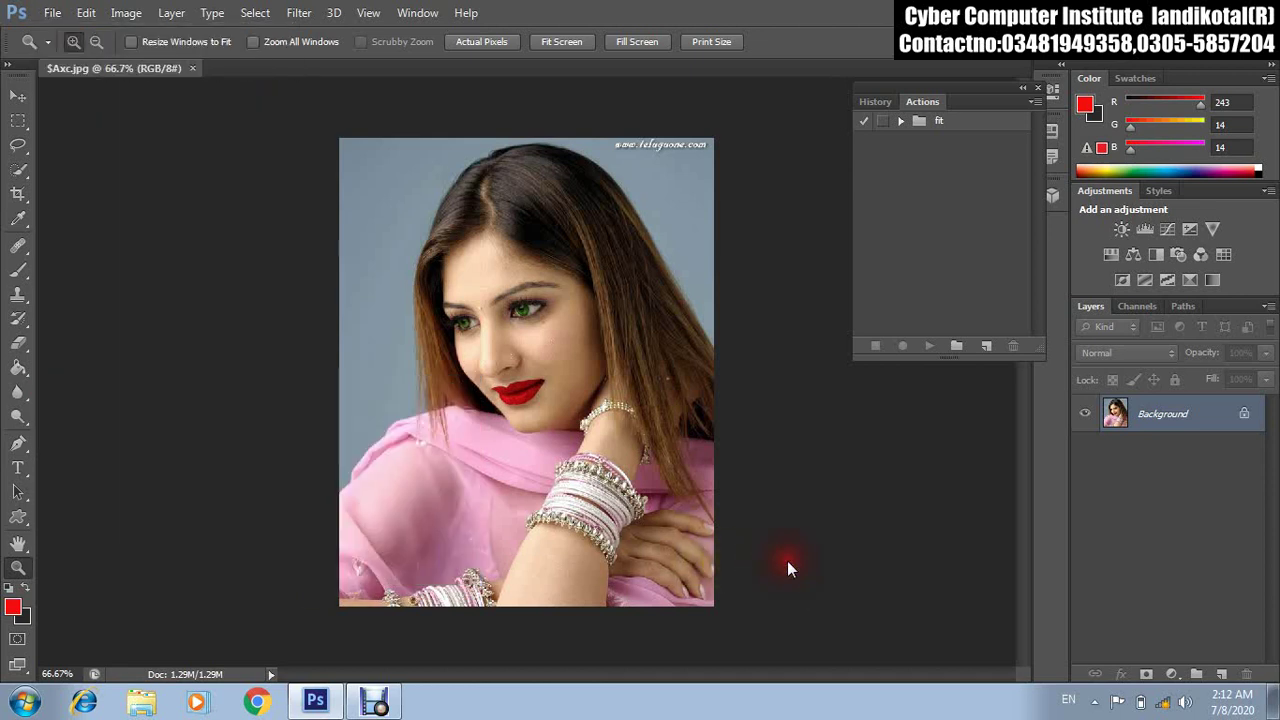
Show the desktop, launch Snipping Tool and snip the wallpaper left of the Windows logo.
key("super+d")
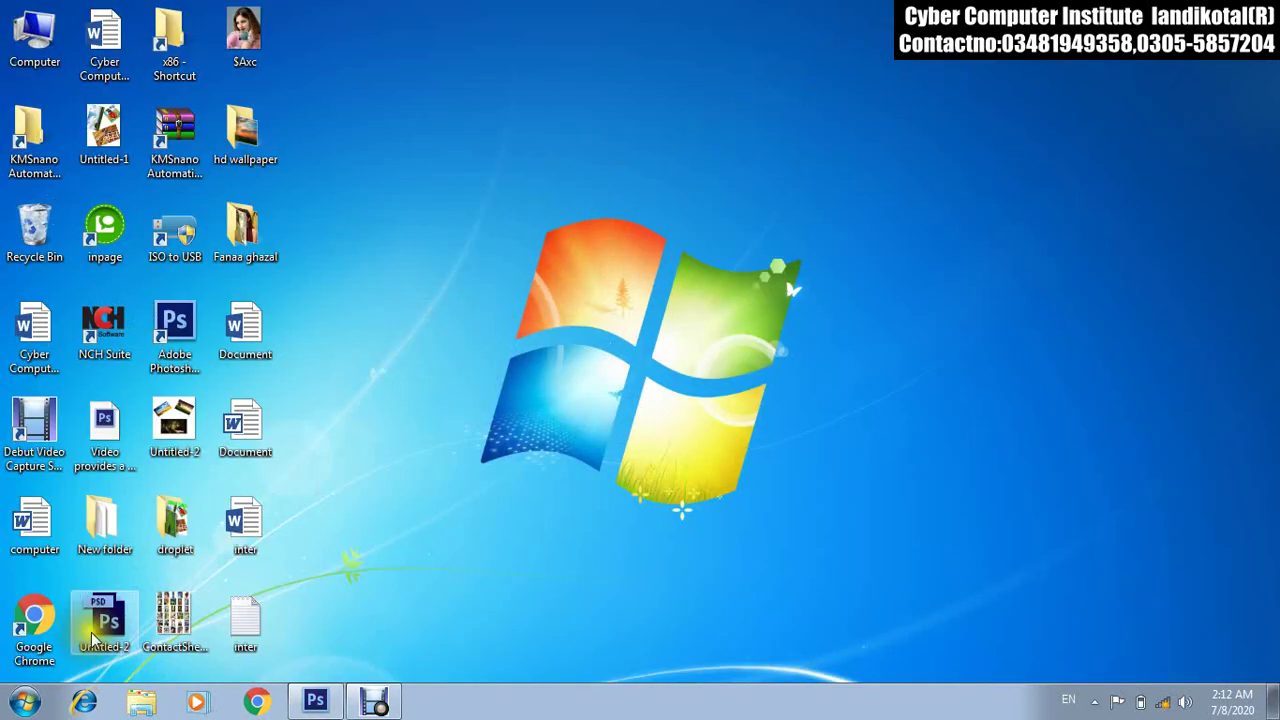
left_click(23, 703)
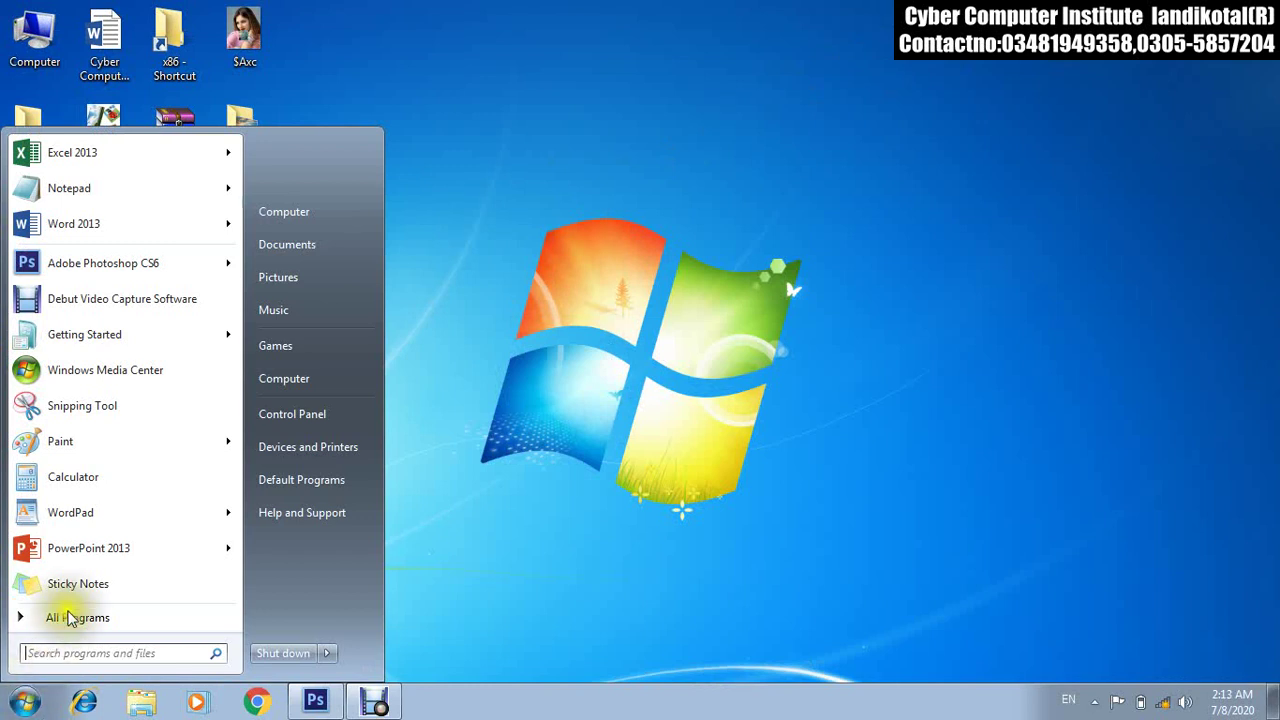
left_click(629, 371)
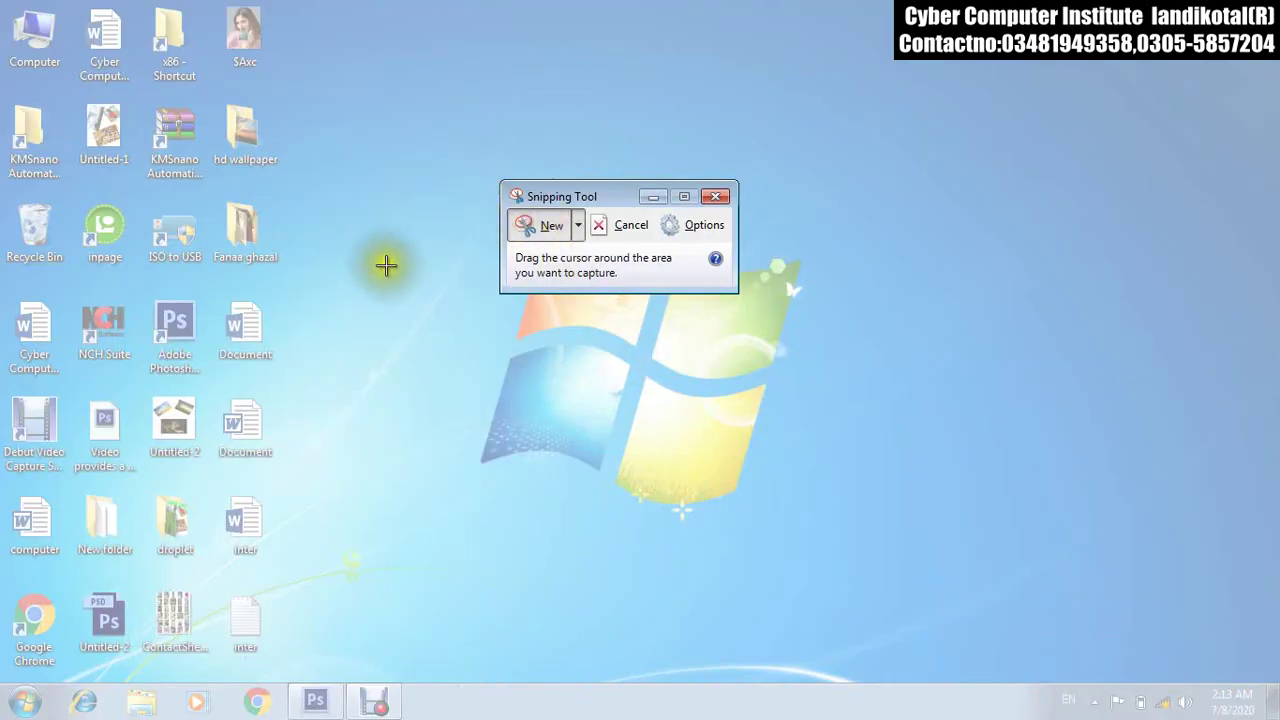
left_click_drag(280, 218, 527, 453)
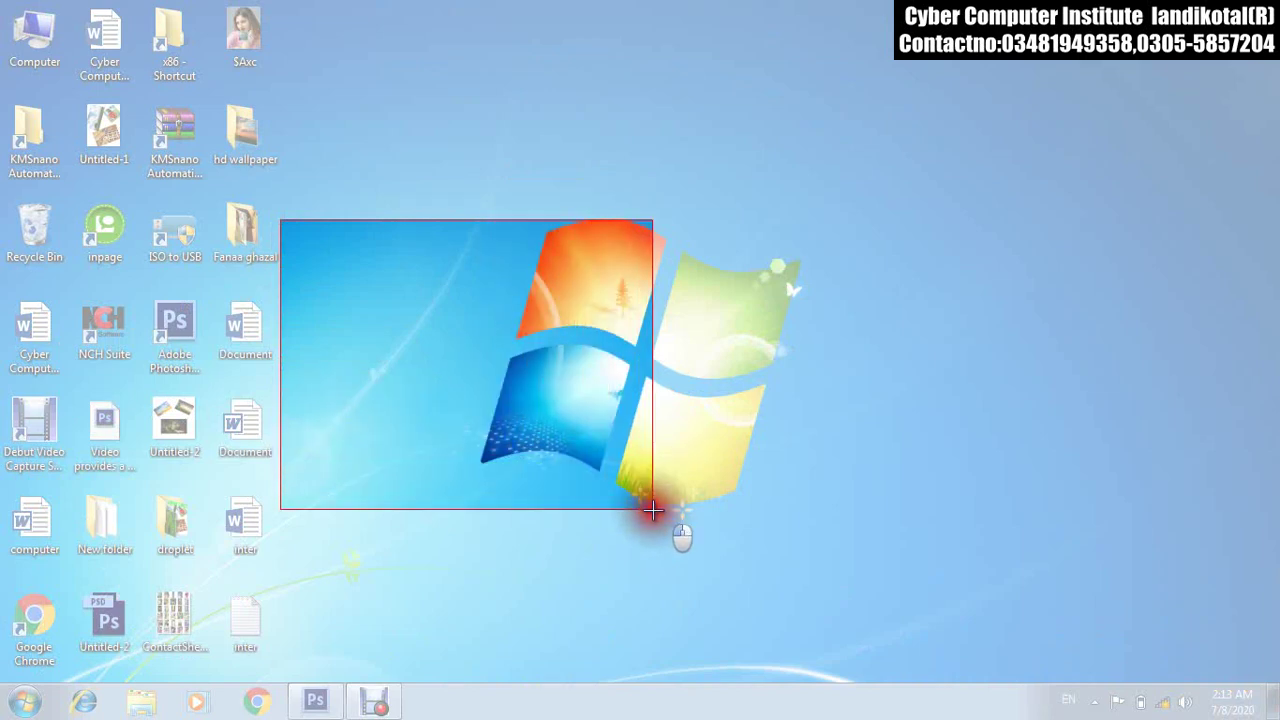
left_click_drag(527, 453, 655, 511)
Save the snip to the Desktop as a PNG named 1.
left_click(207, 82)
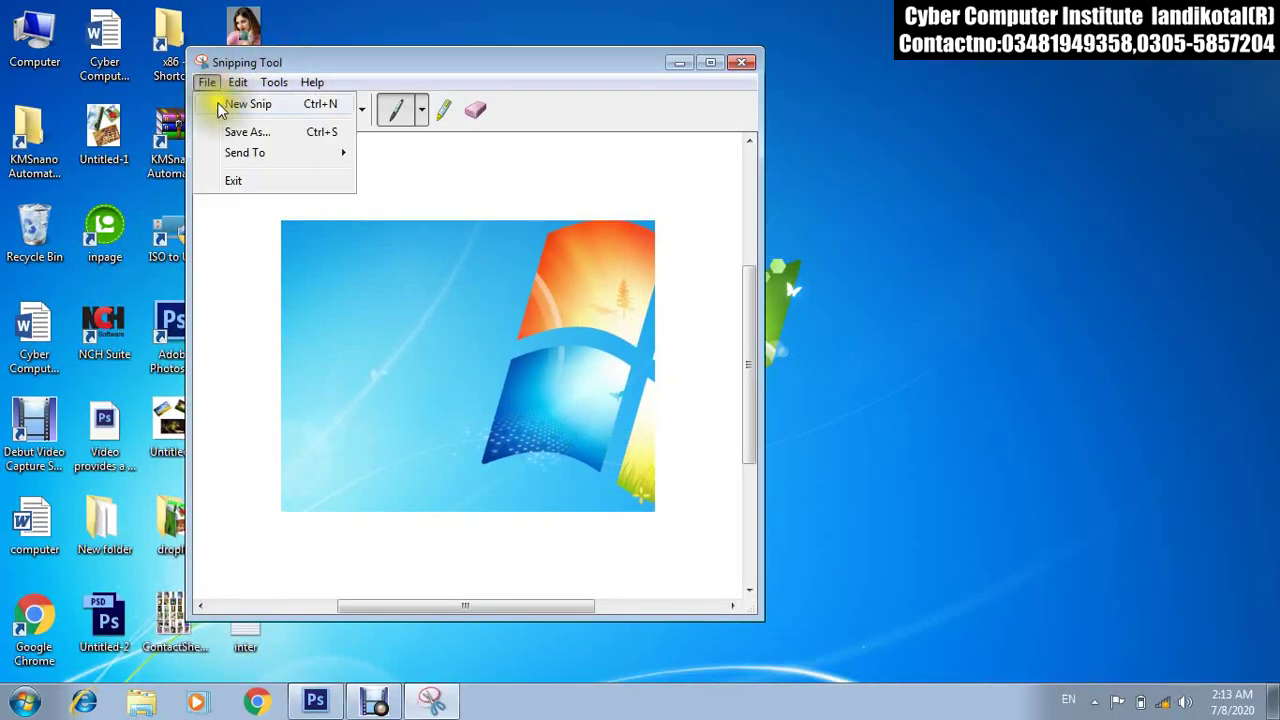
left_click(242, 132)
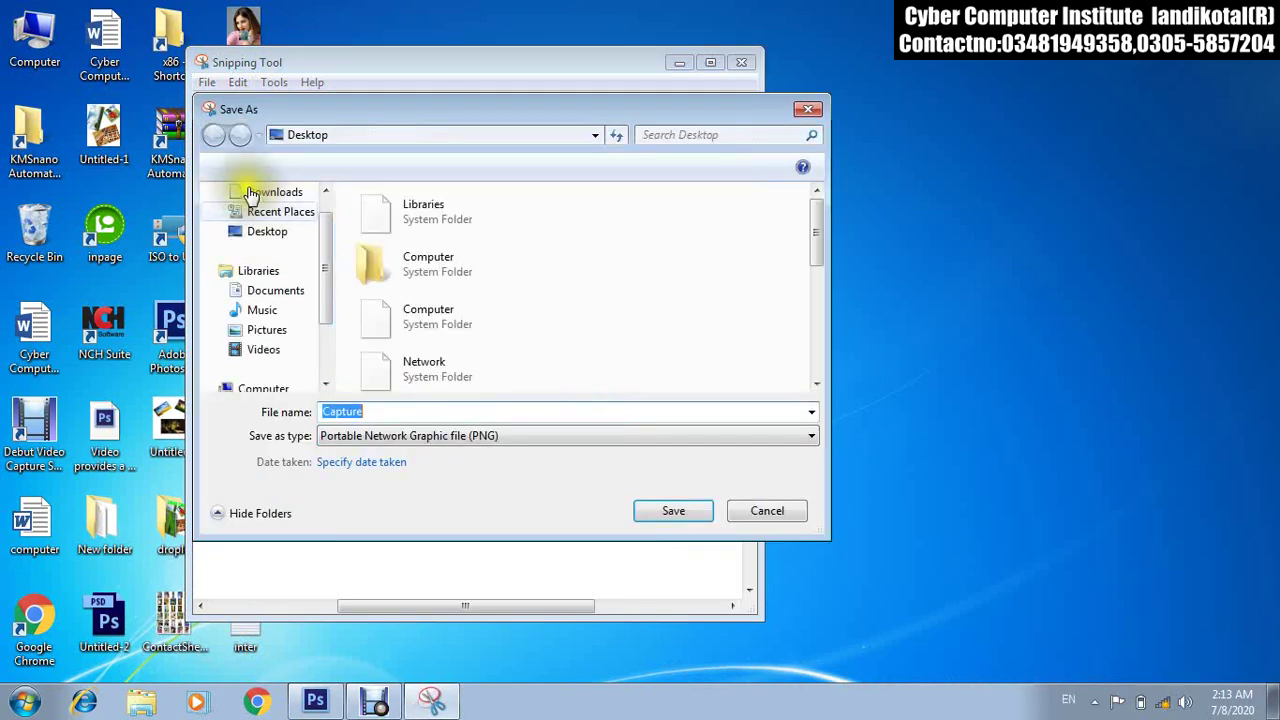
left_click(255, 259)
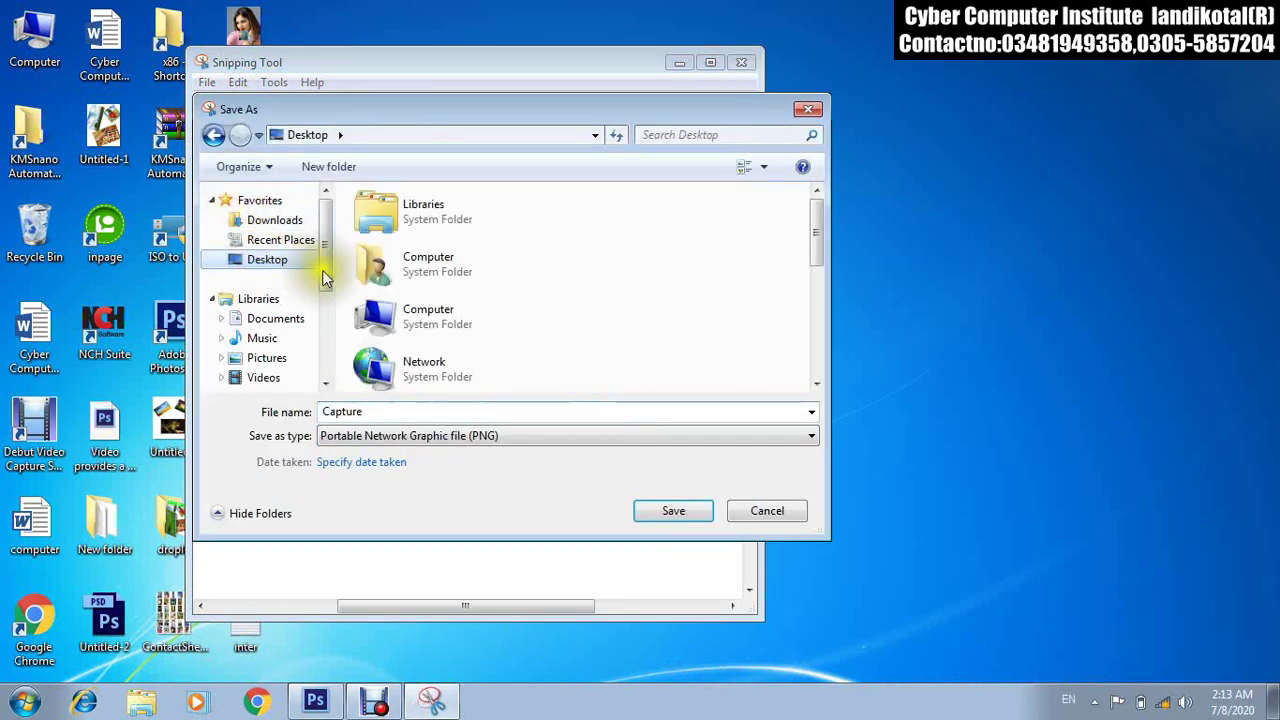
double_click(416, 413)
type("1")
left_click(647, 512)
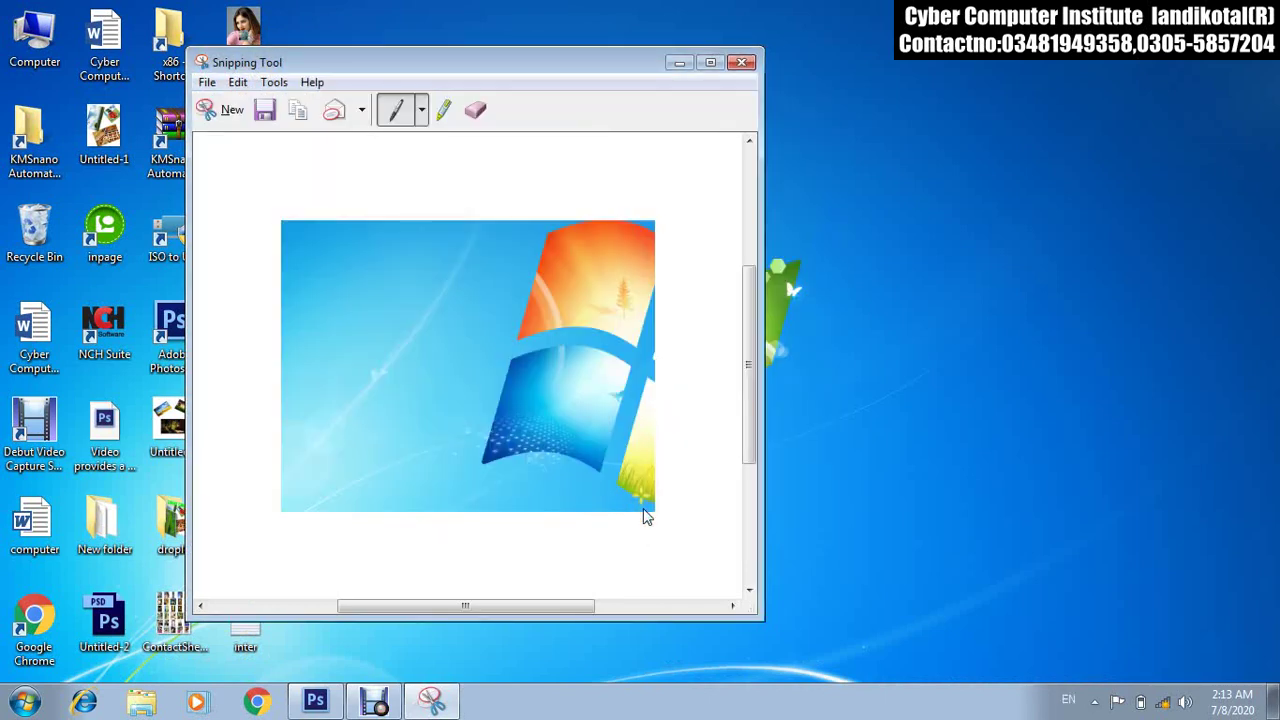
left_click(222, 110)
Snip the Windows logo and save it to the desktop as 2.
left_click_drag(519, 149, 949, 516)
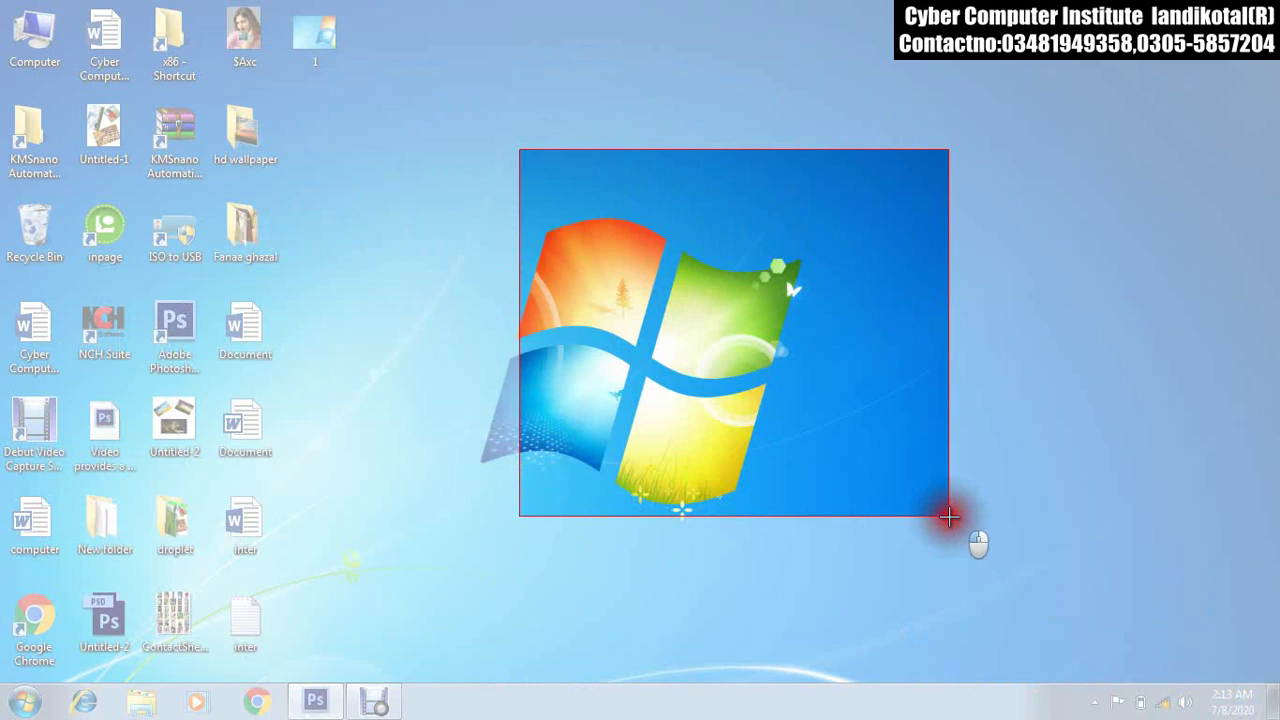
left_click_drag(949, 516, 949, 516)
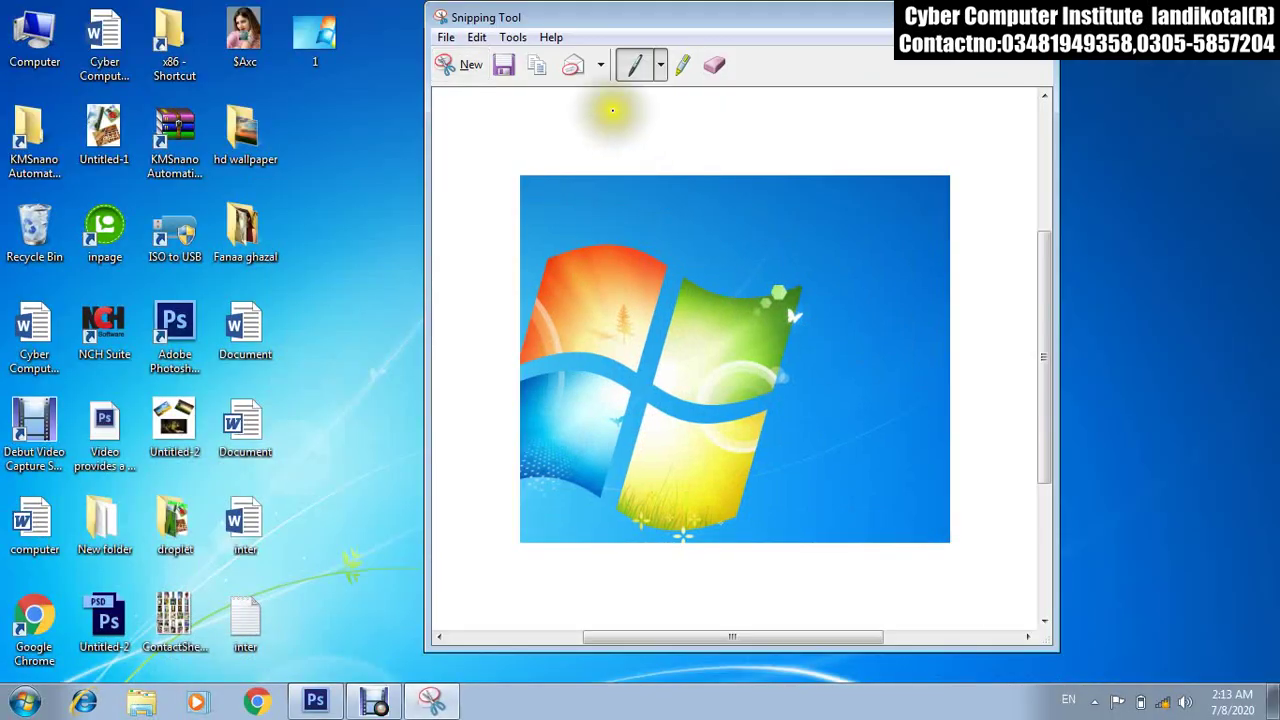
left_click(446, 37)
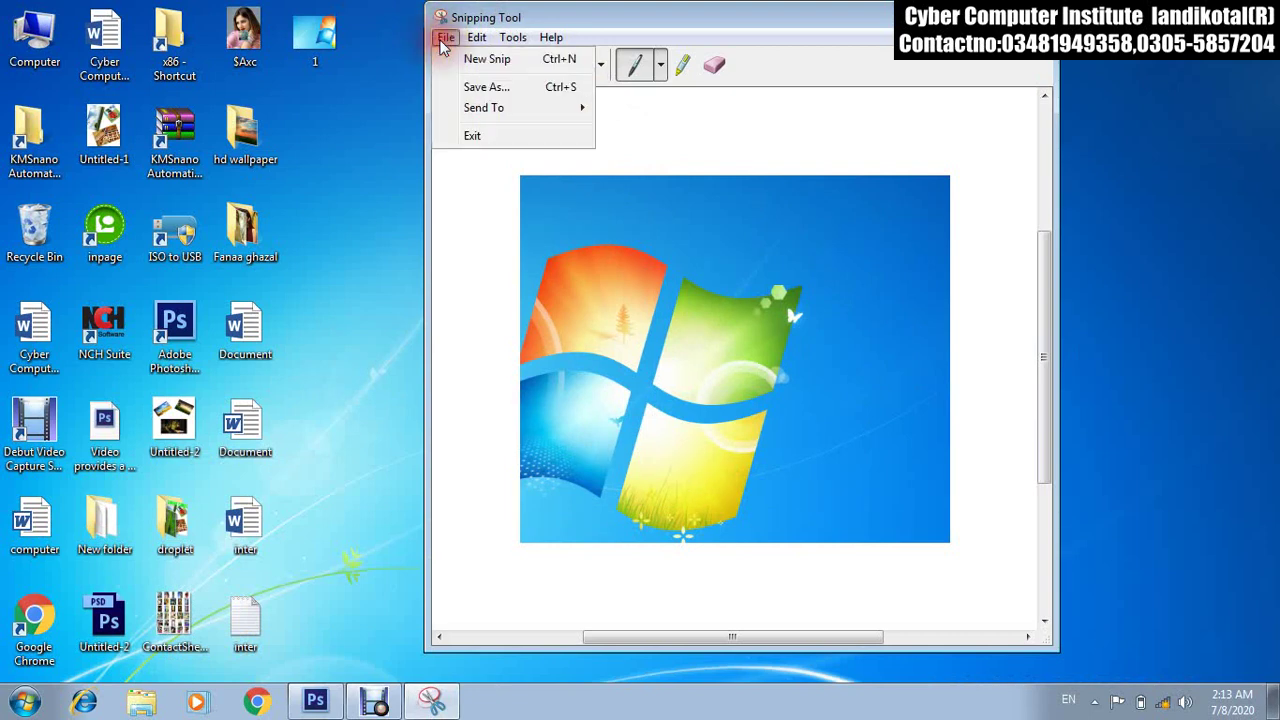
left_click(480, 88)
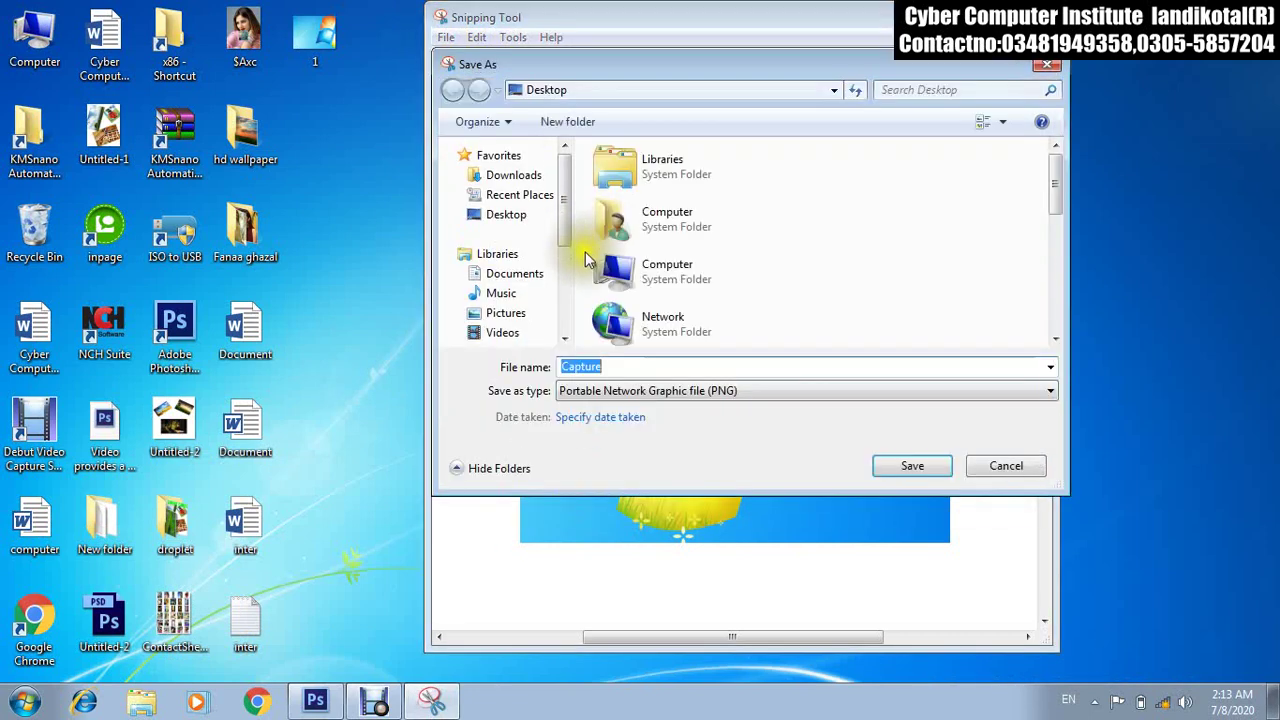
type("2")
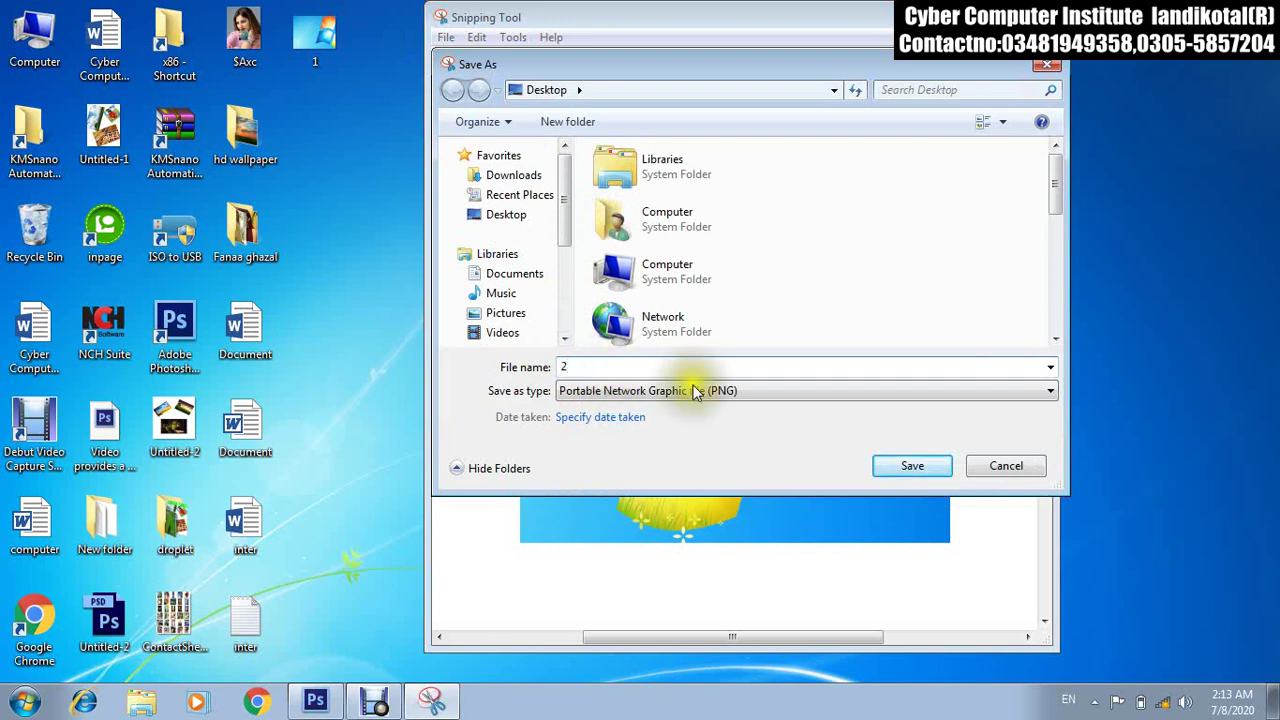
left_click(906, 464)
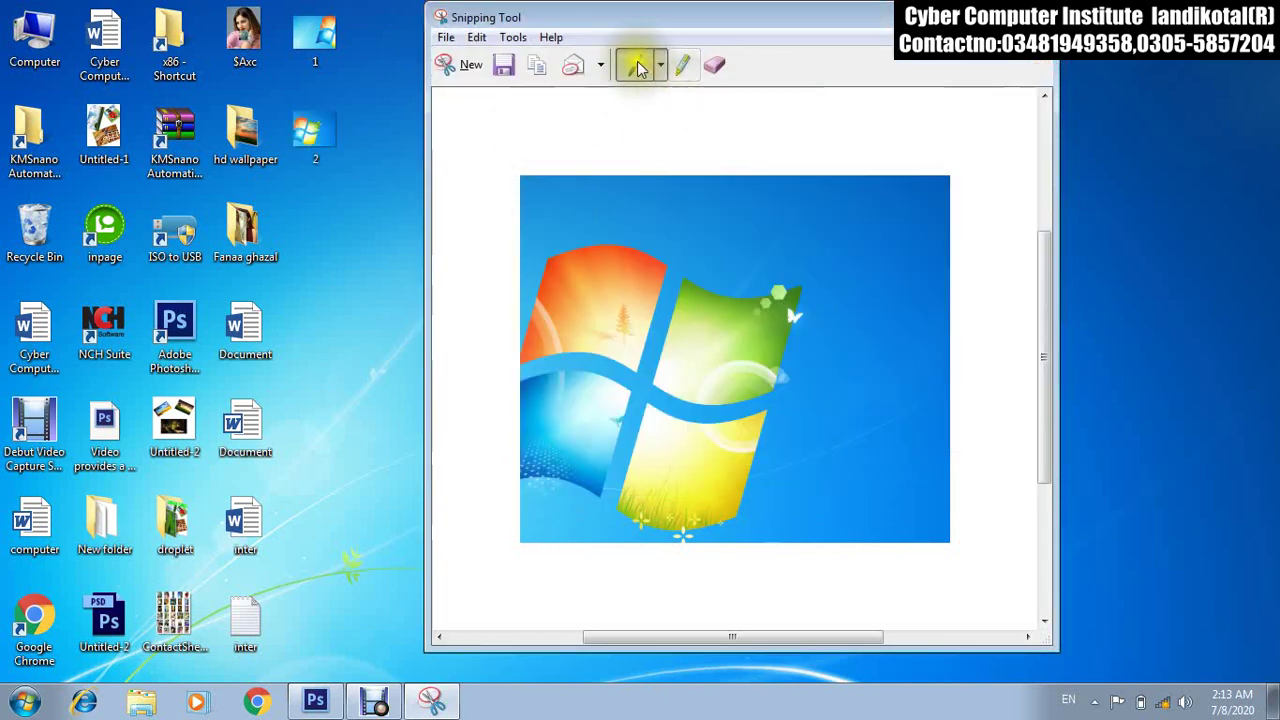
Snip a plain blue desktop area, save it to the Desktop as 3, and return to Photoshop.
left_click(470, 65)
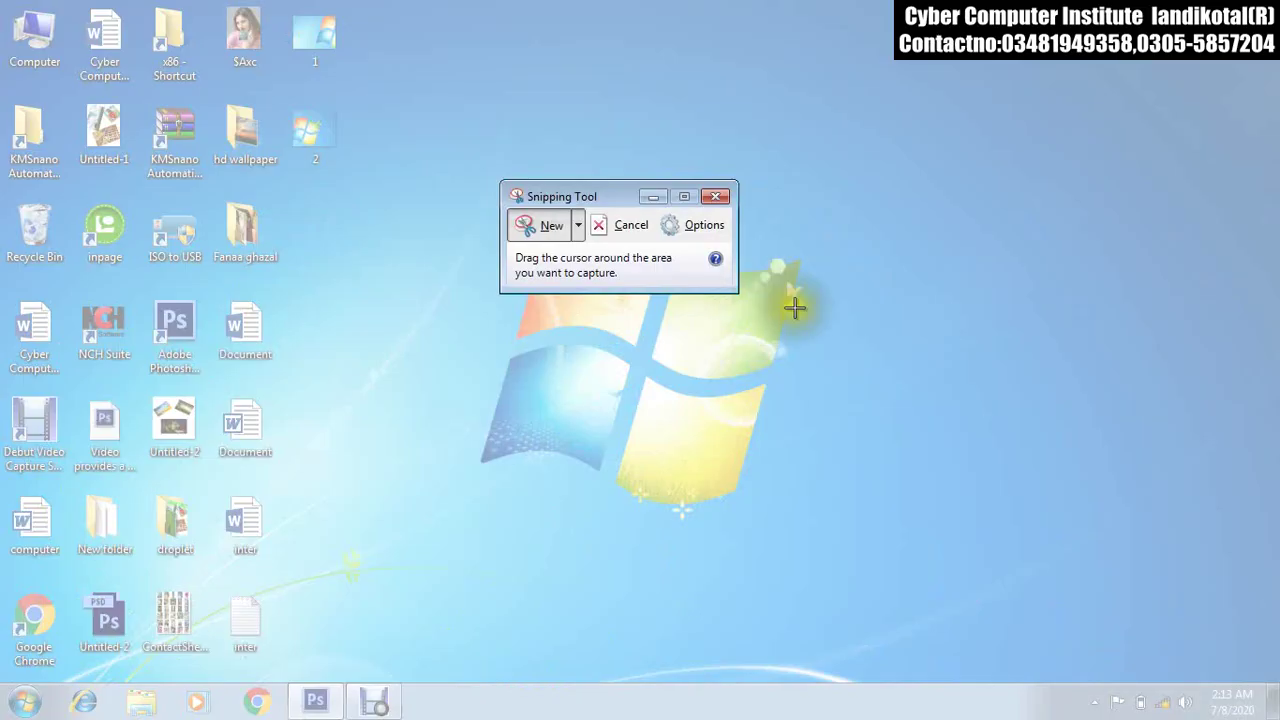
mouse_move(828, 213)
left_mouse_down()
mouse_move(840, 265)
mouse_move(1194, 517)
left_mouse_up()
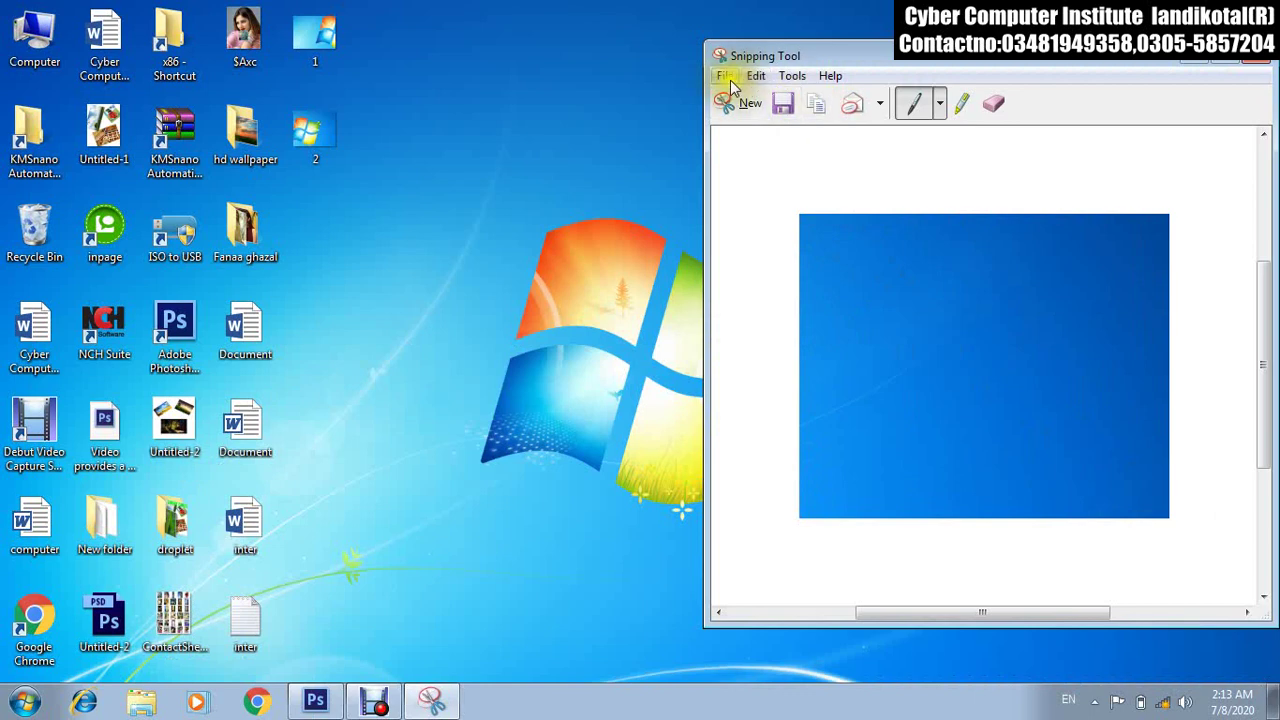
left_click(725, 76)
left_click(765, 125)
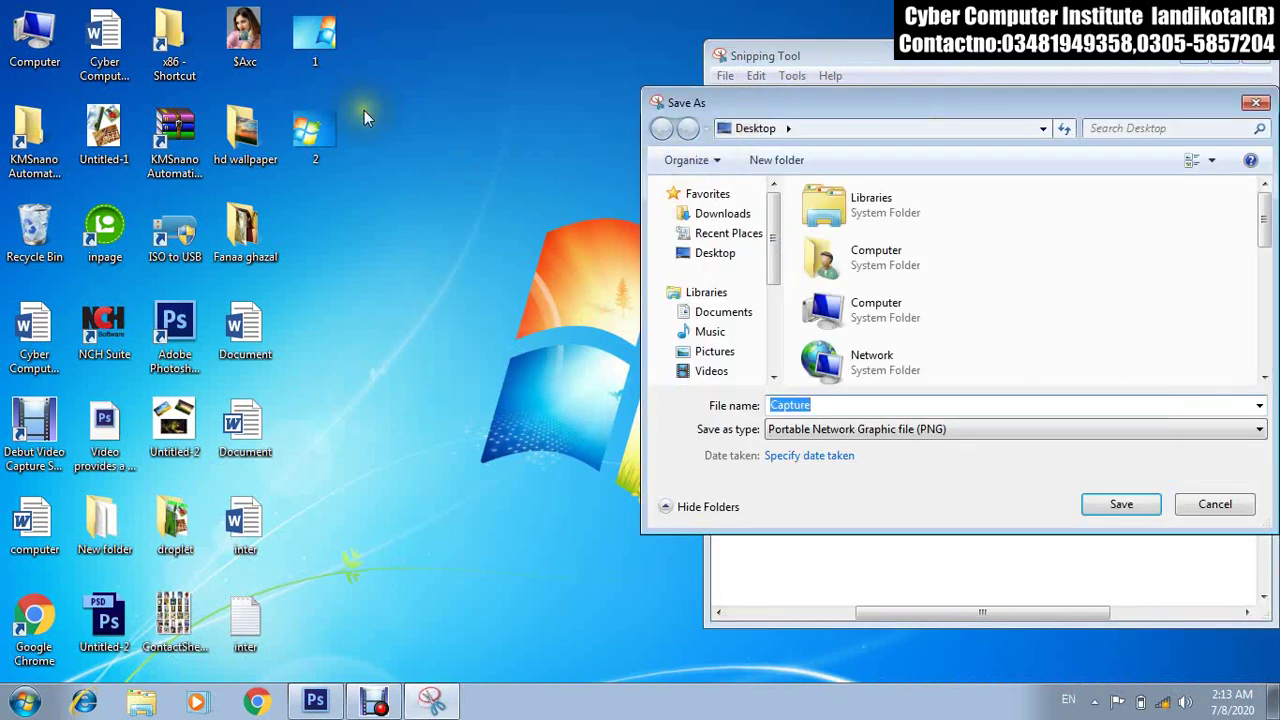
left_click(715, 255)
double_click(800, 406)
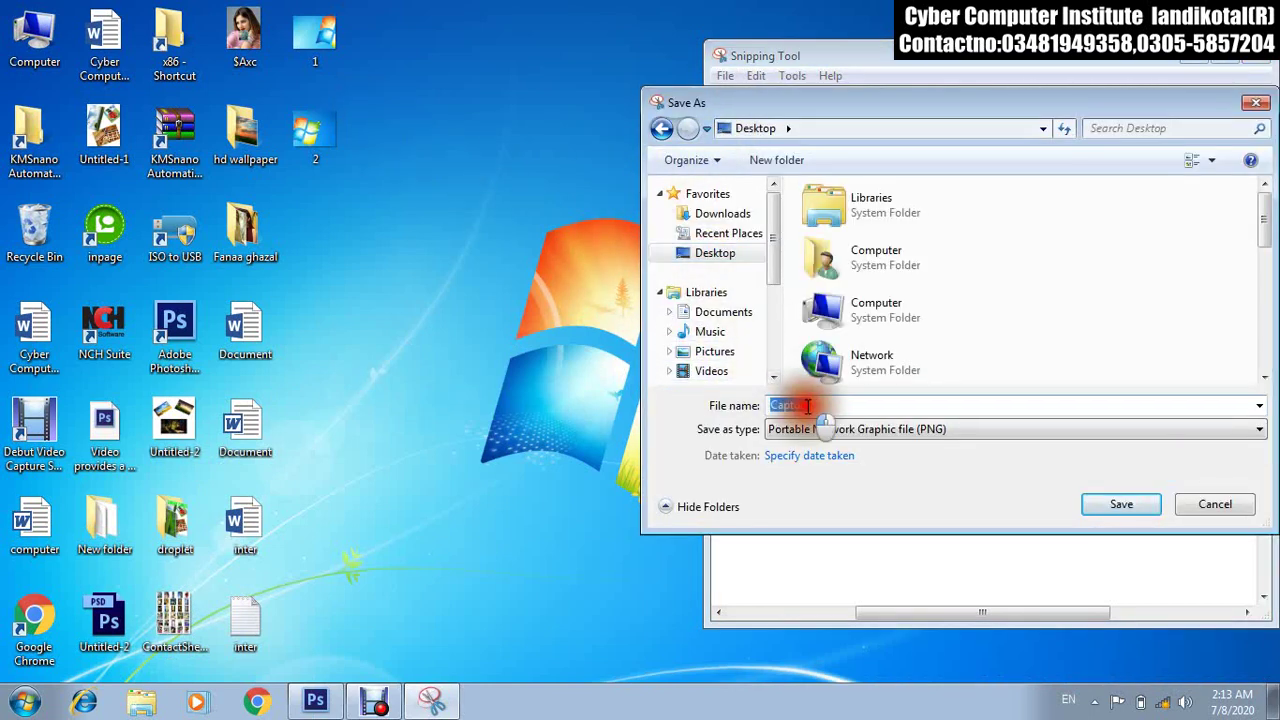
type("3")
left_click(1100, 505)
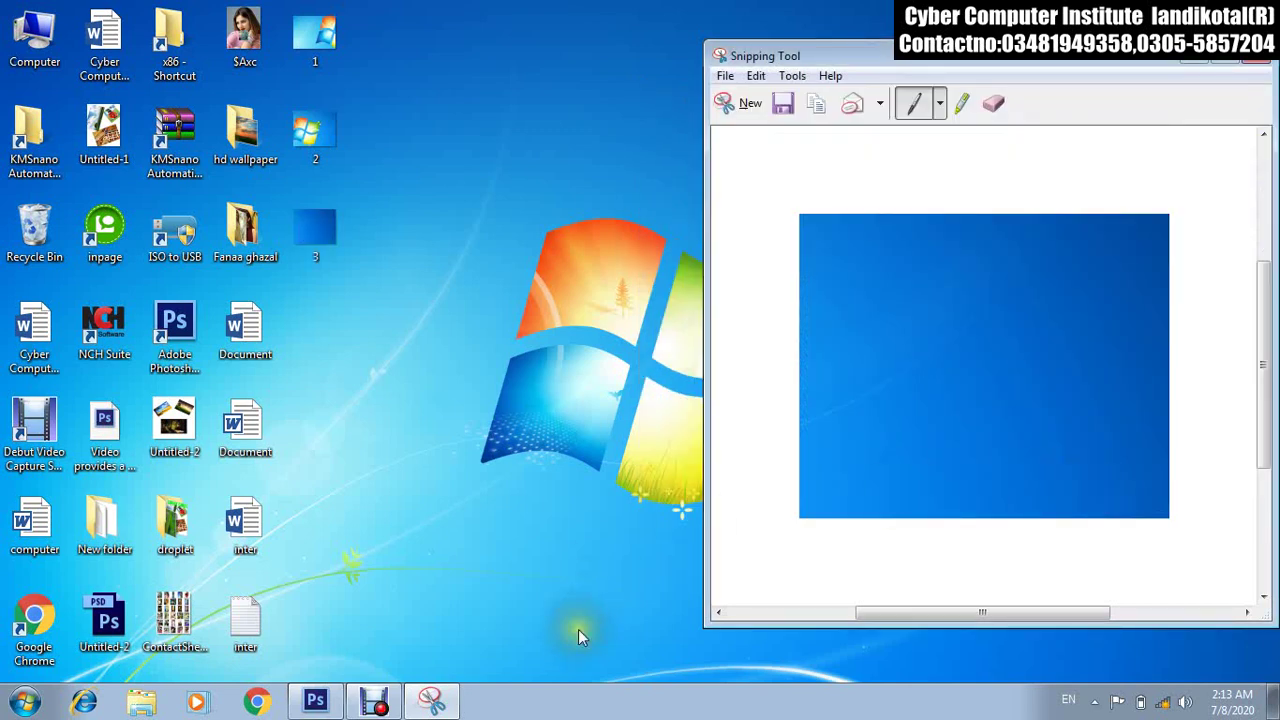
left_click(316, 699)
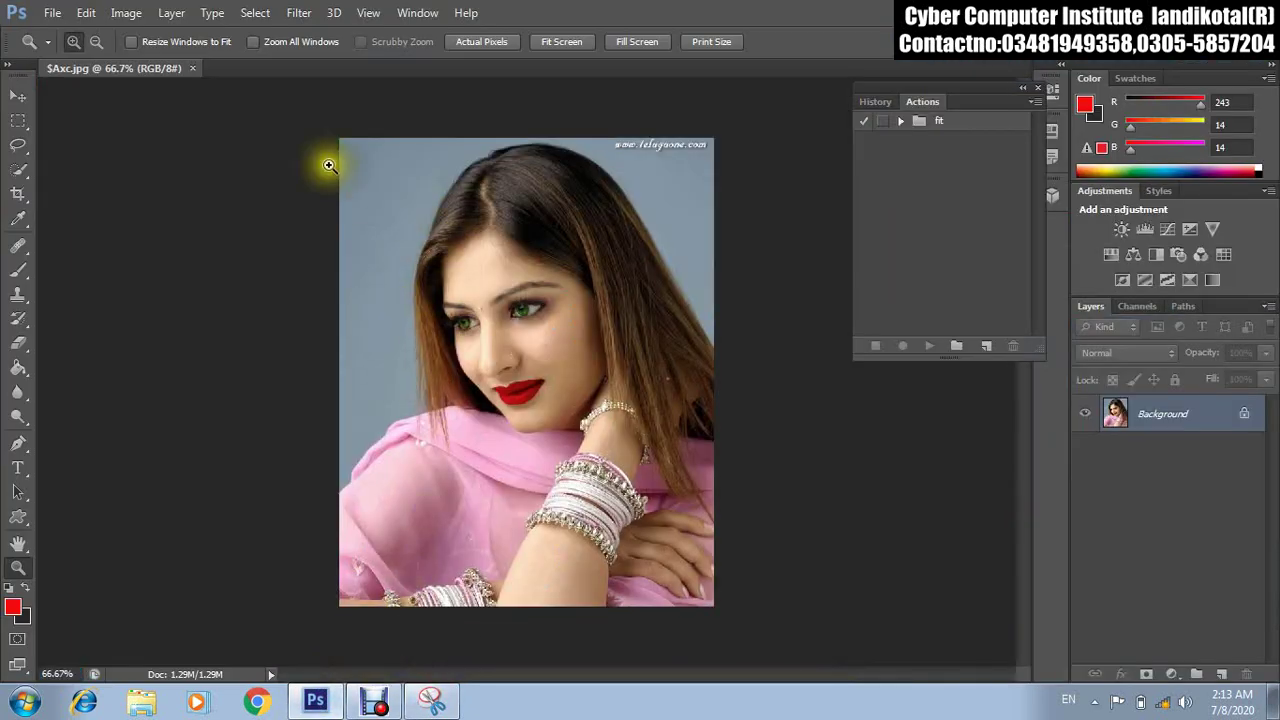
Close the portrait and start a Photomerge with individual files as the source.
left_click(194, 71)
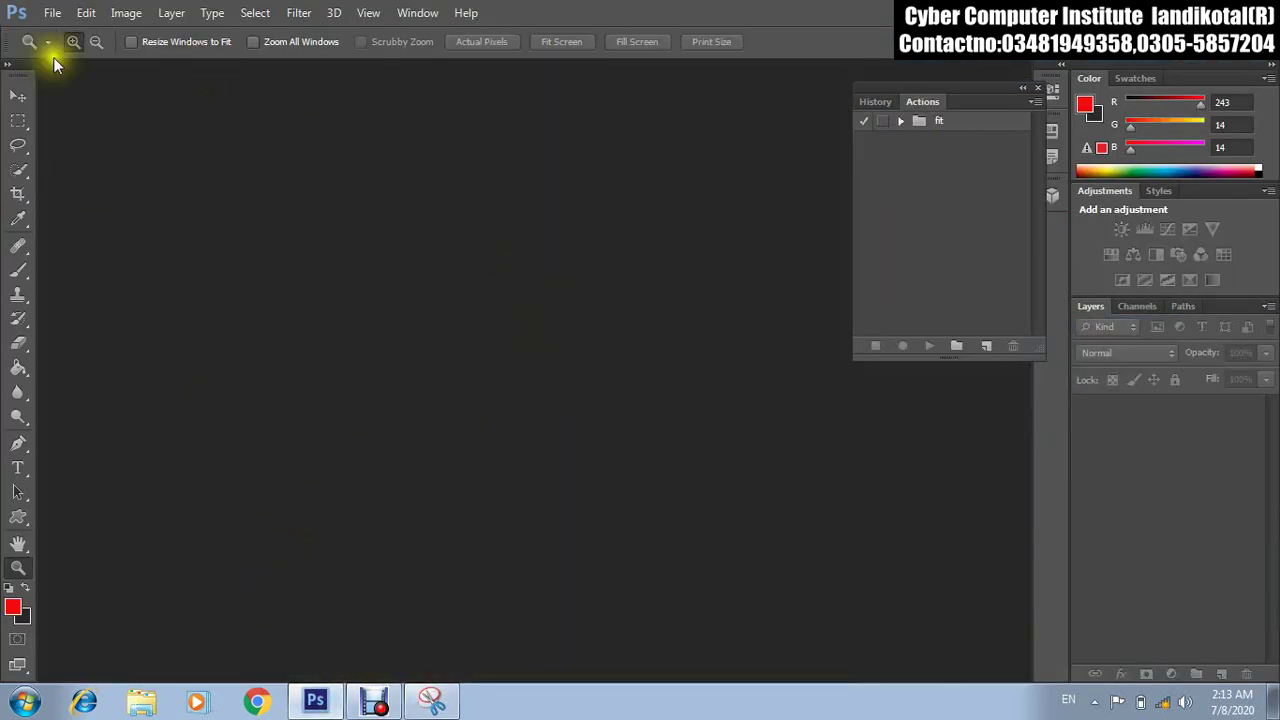
left_click(50, 12)
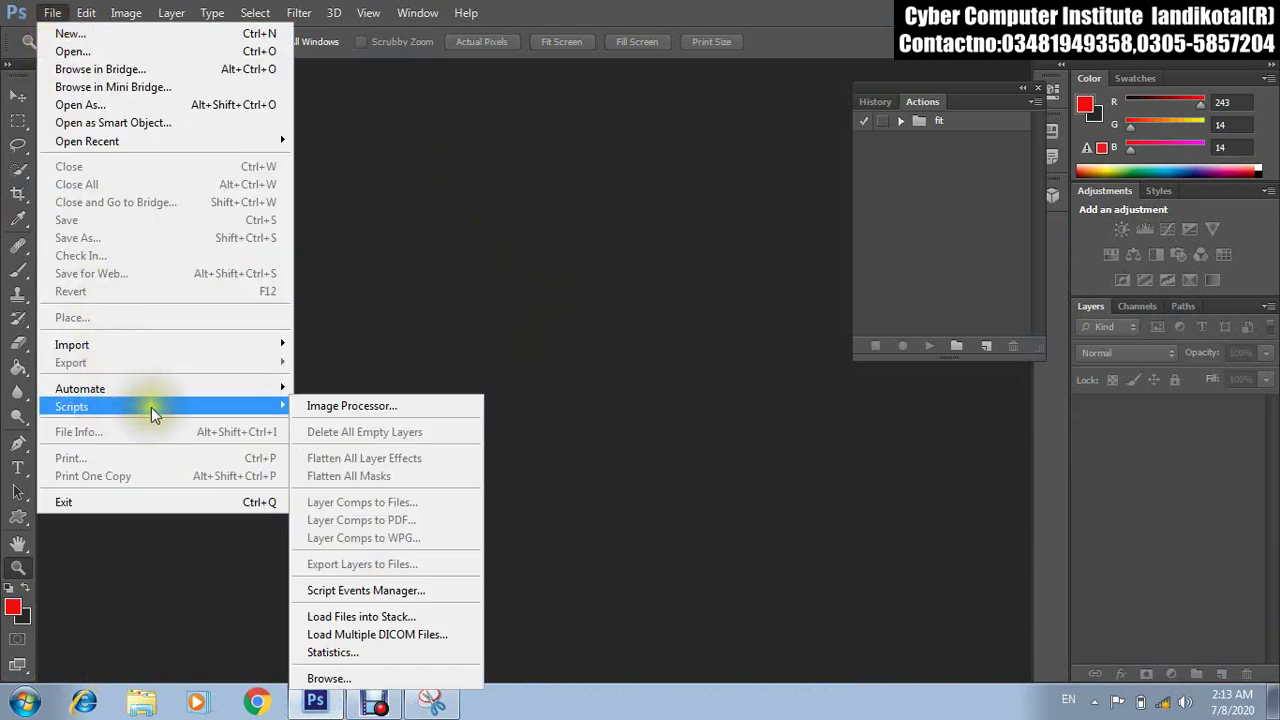
mouse_move(80, 388)
left_click(325, 574)
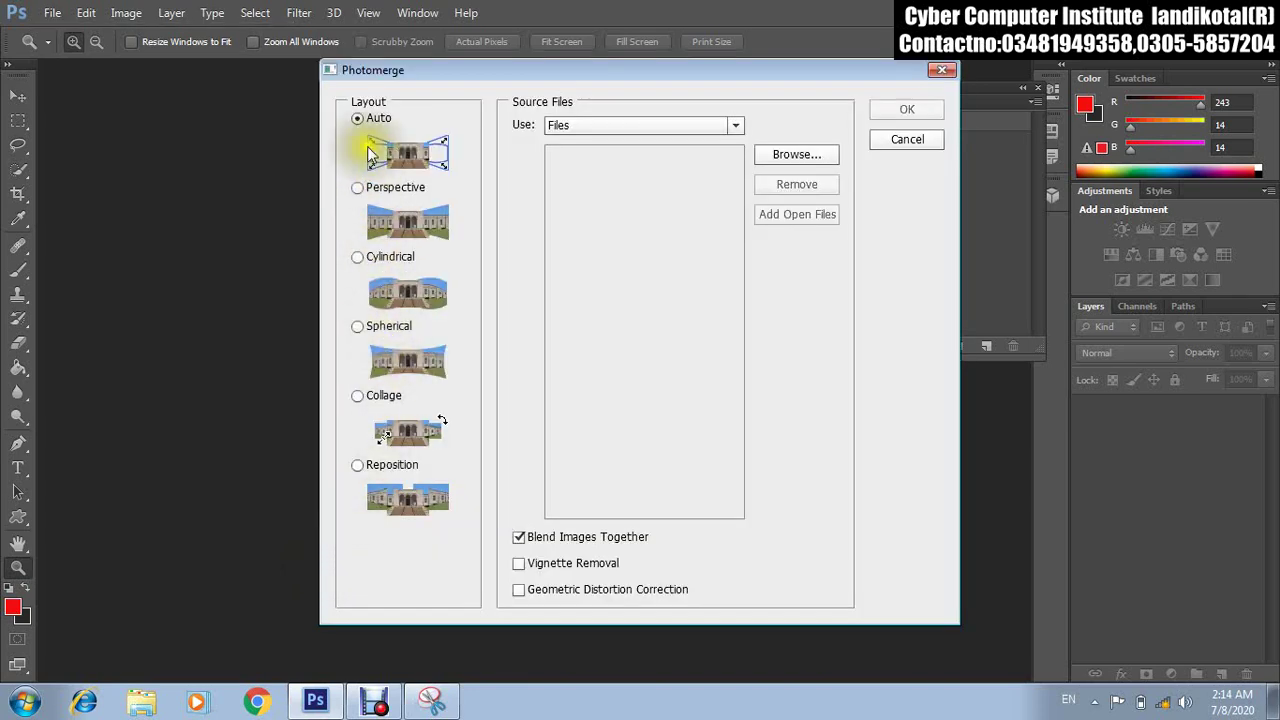
left_click(655, 121)
left_click(650, 120)
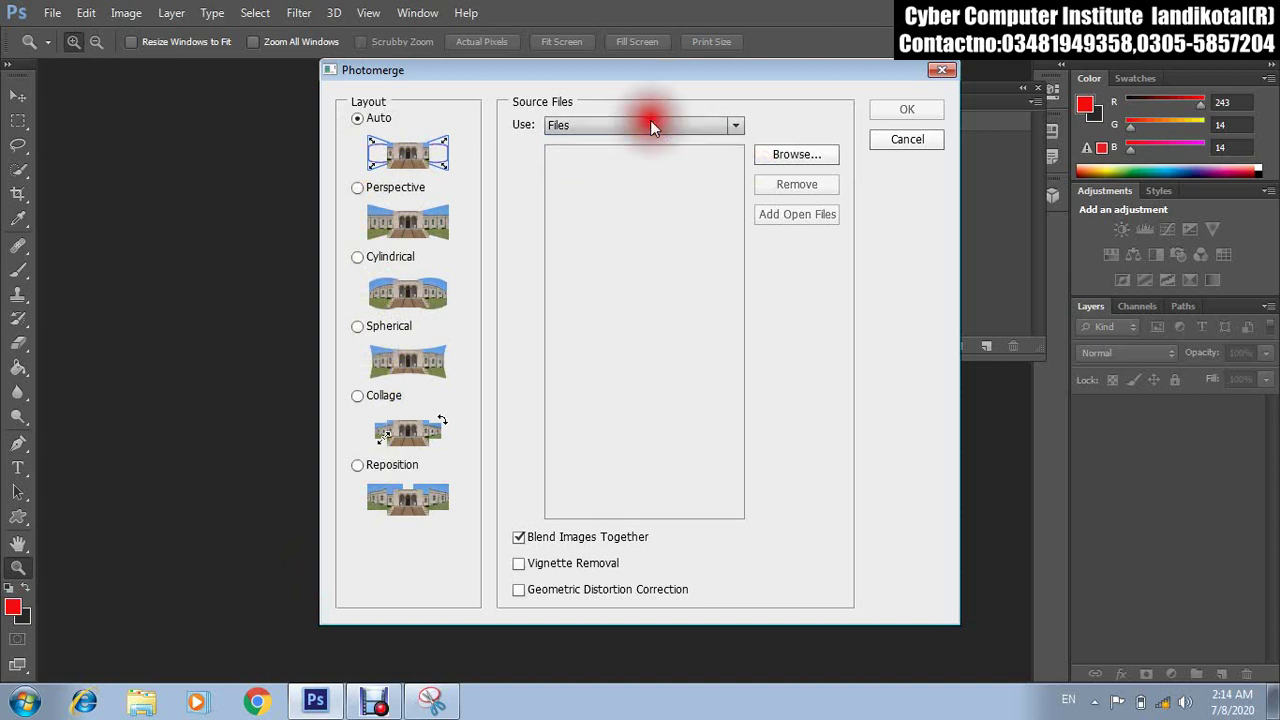
left_click(612, 126)
left_click(612, 126)
Add 1.PNG, 2.PNG and 3.PNG from the Desktop as sources, keeping Auto layout.
left_click(800, 156)
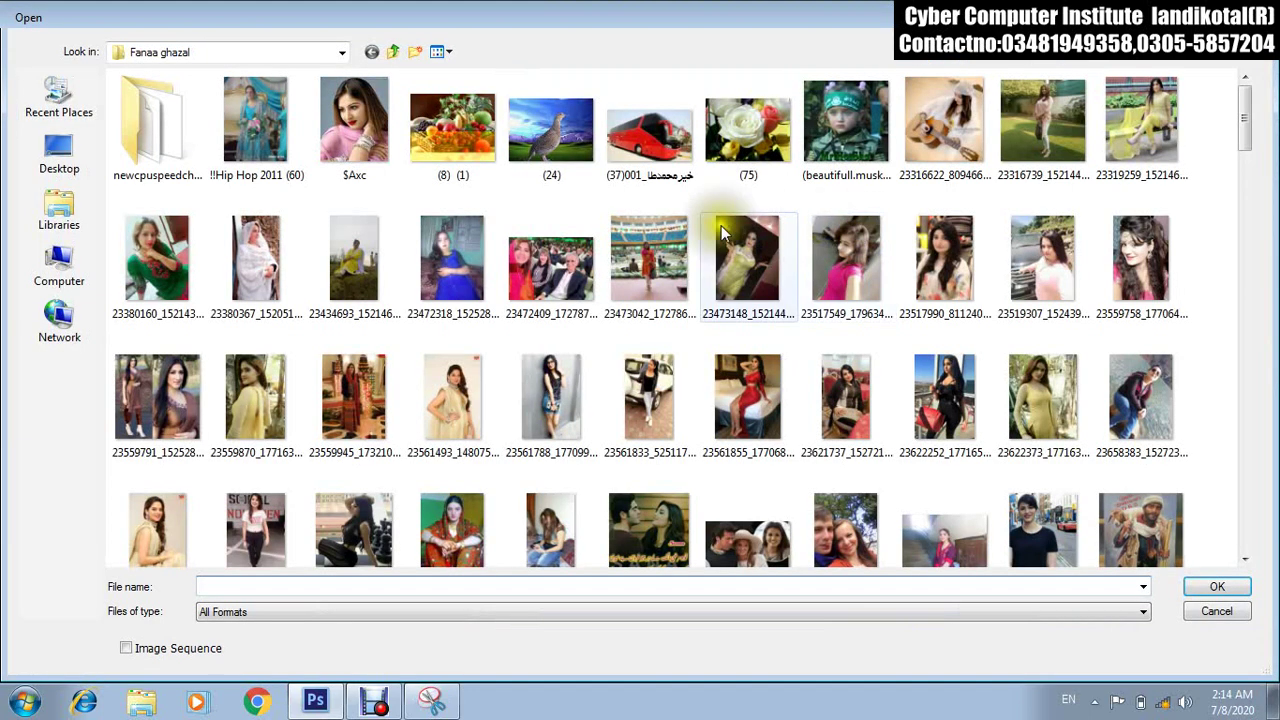
left_click(60, 152)
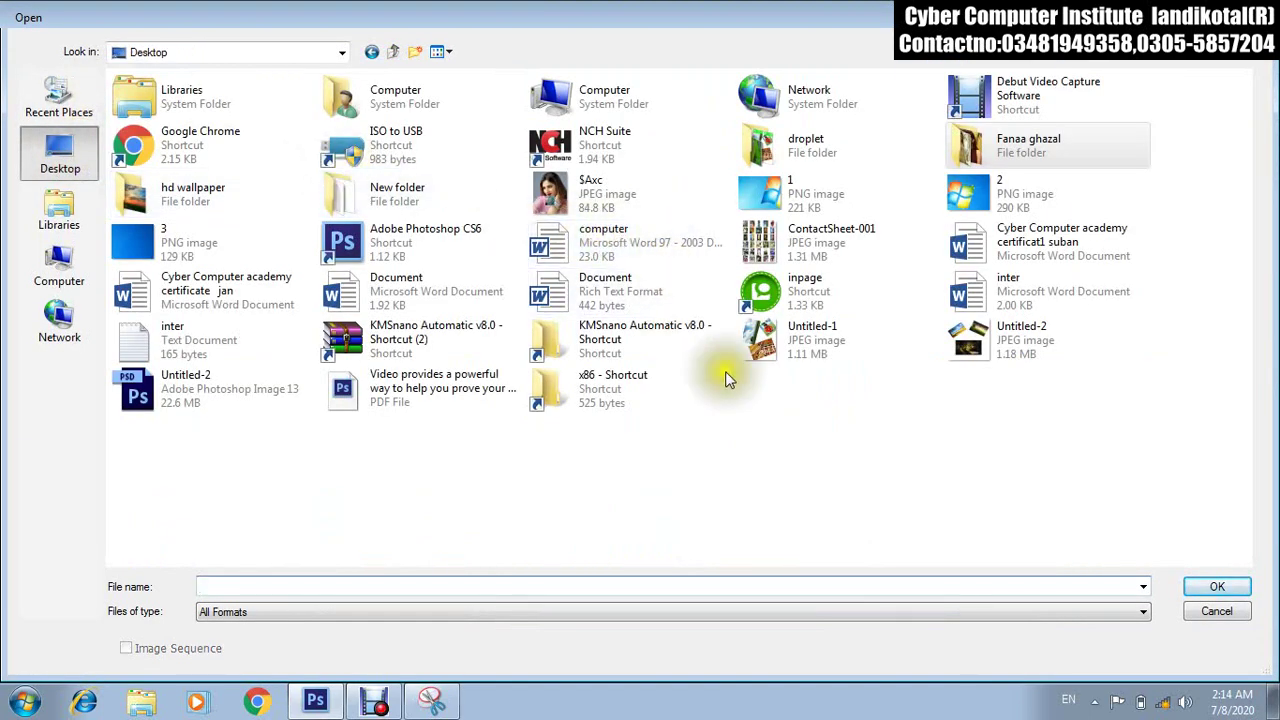
left_click(770, 195)
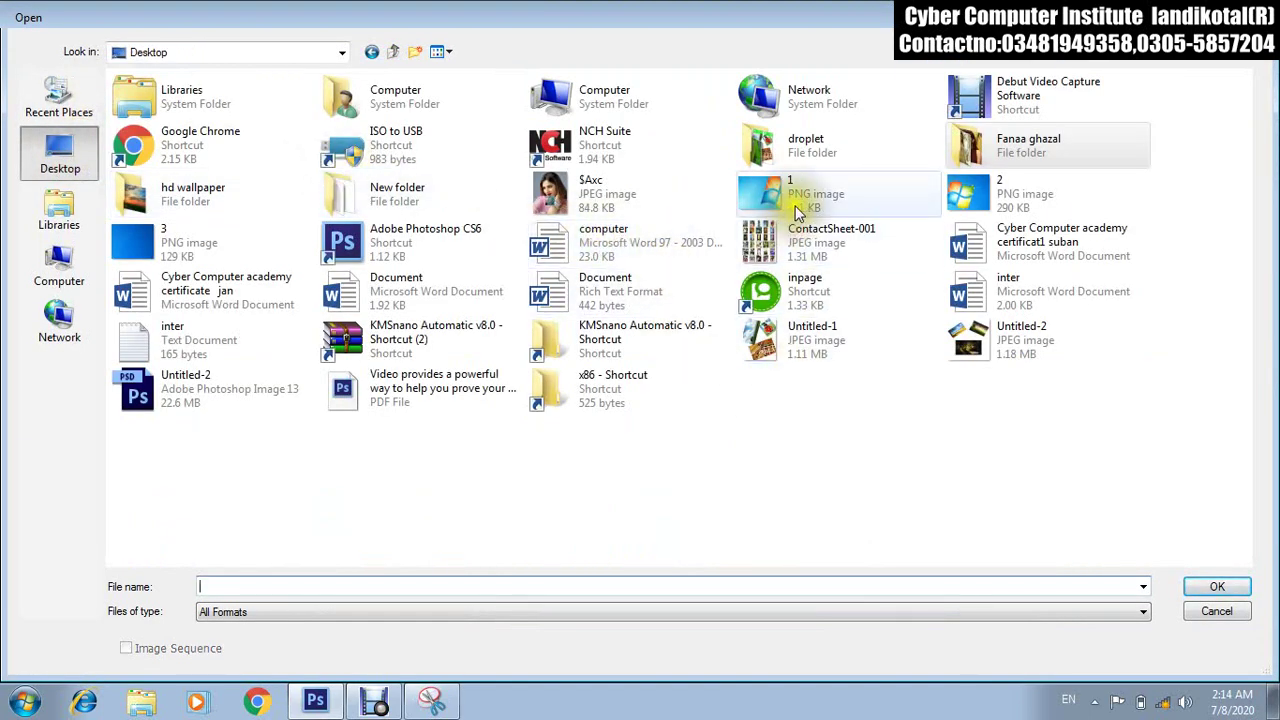
left_click(953, 200, "ctrl")
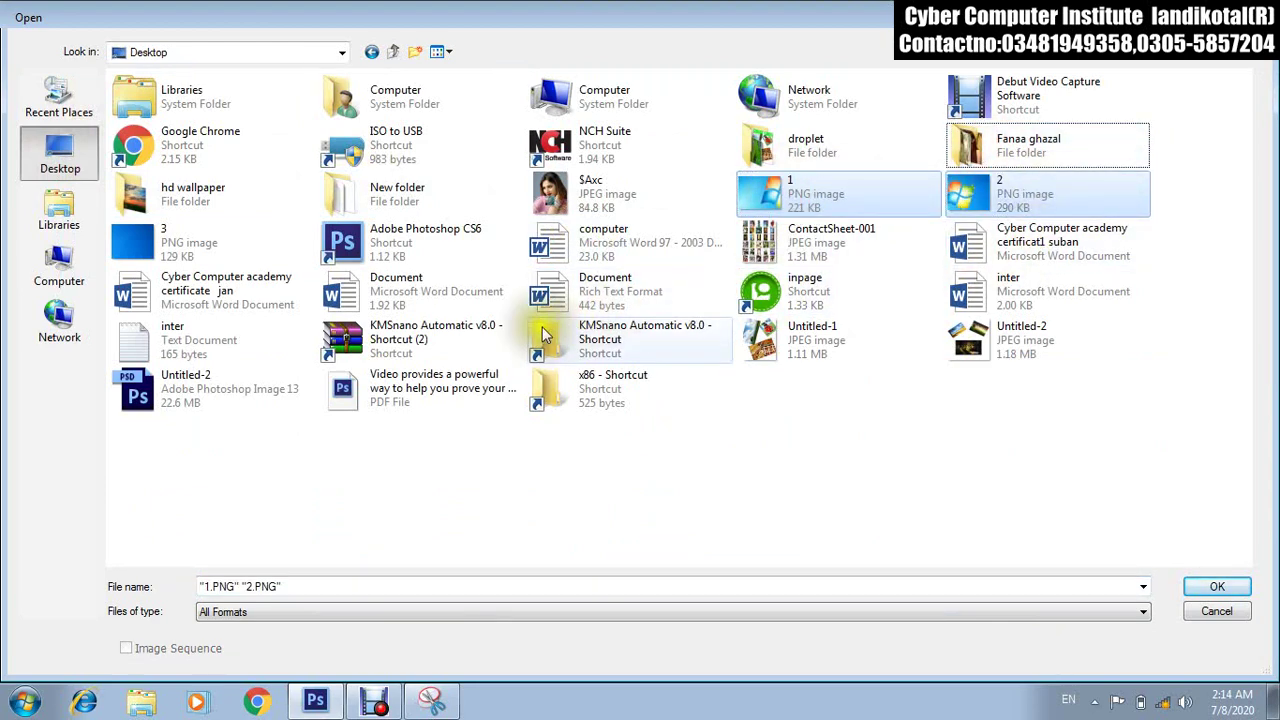
left_click(170, 245, "ctrl")
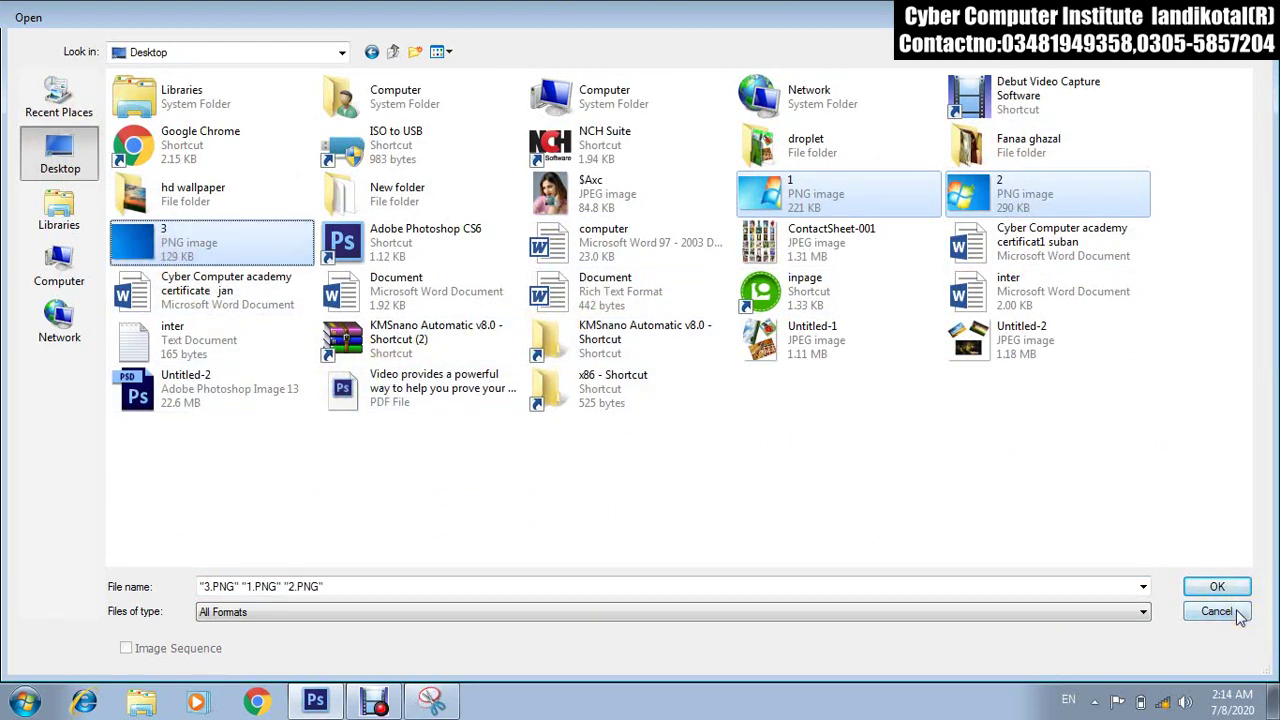
left_click(1230, 589)
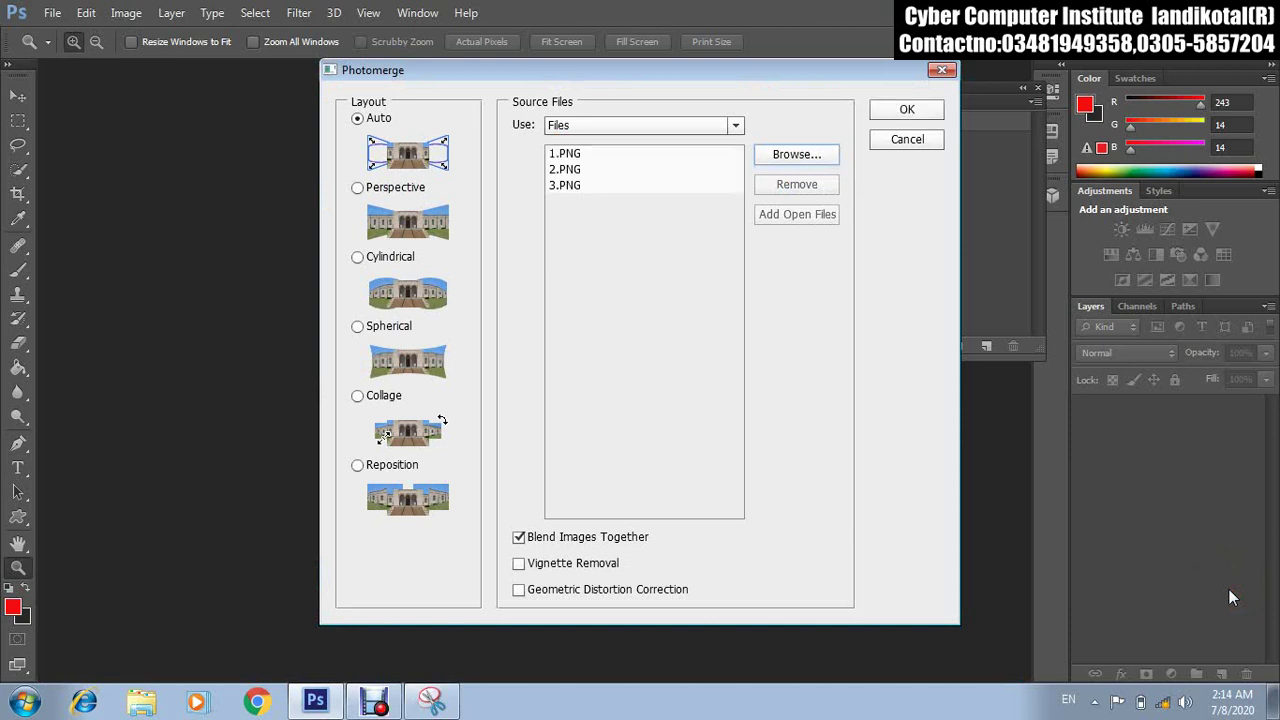
left_click(358, 118)
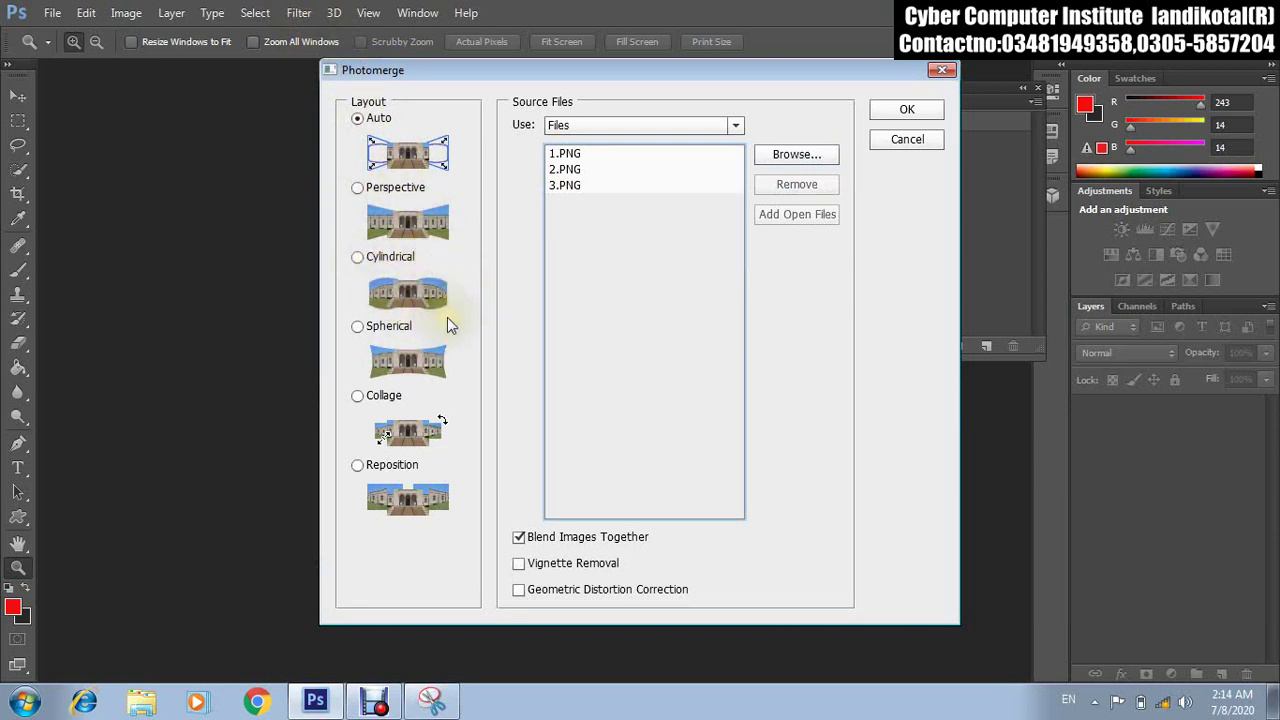
Build the panorama and reposition the 1.PNG blue image and logo with the Move tool.
left_click(907, 109)
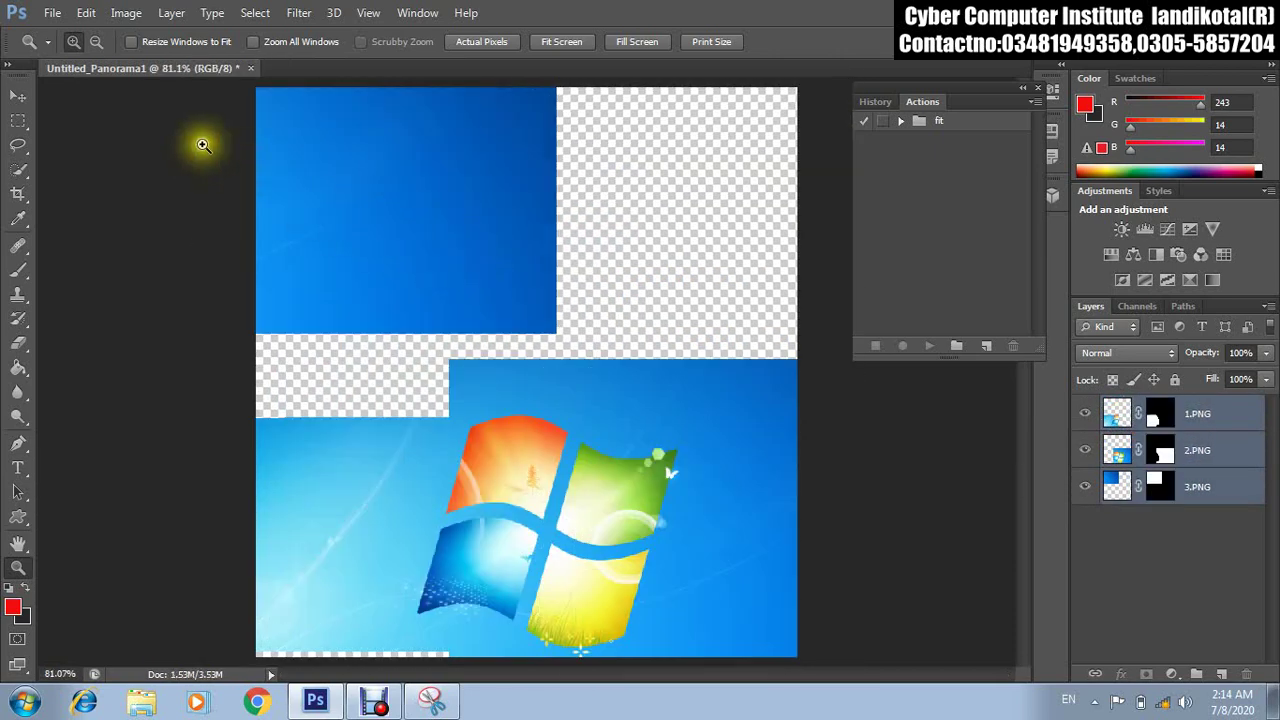
left_click(28, 98)
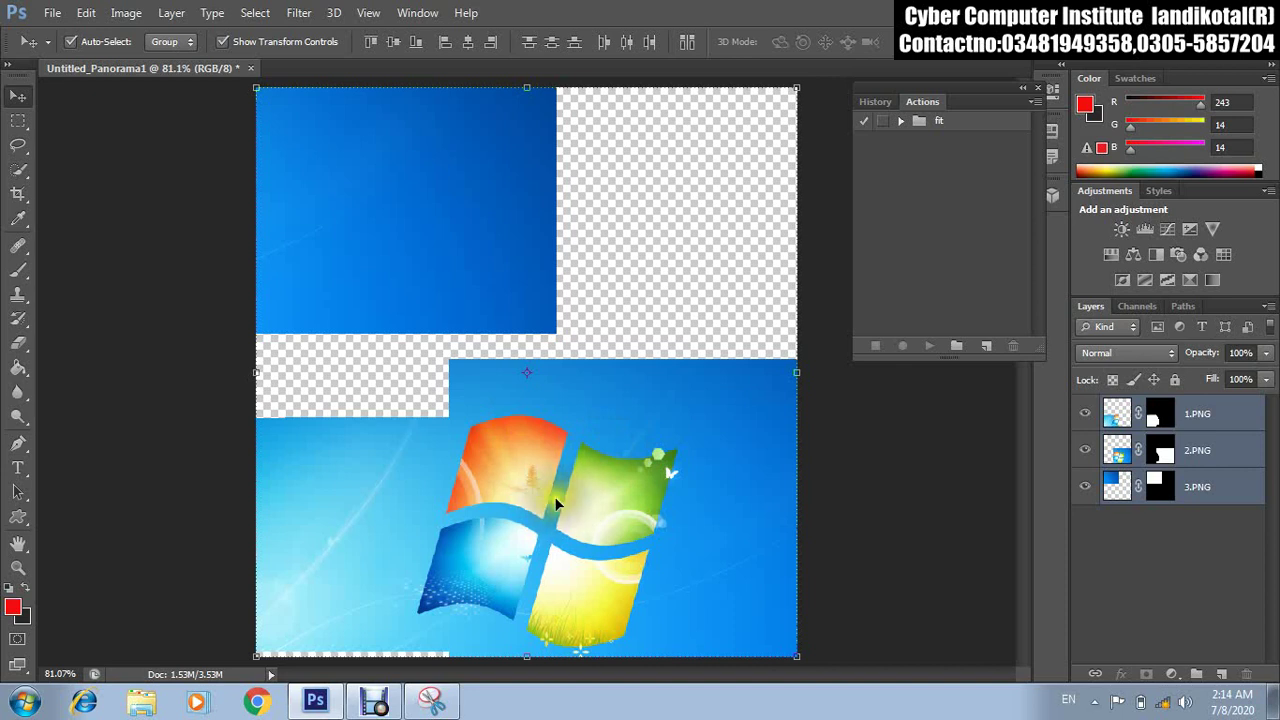
left_click(429, 531)
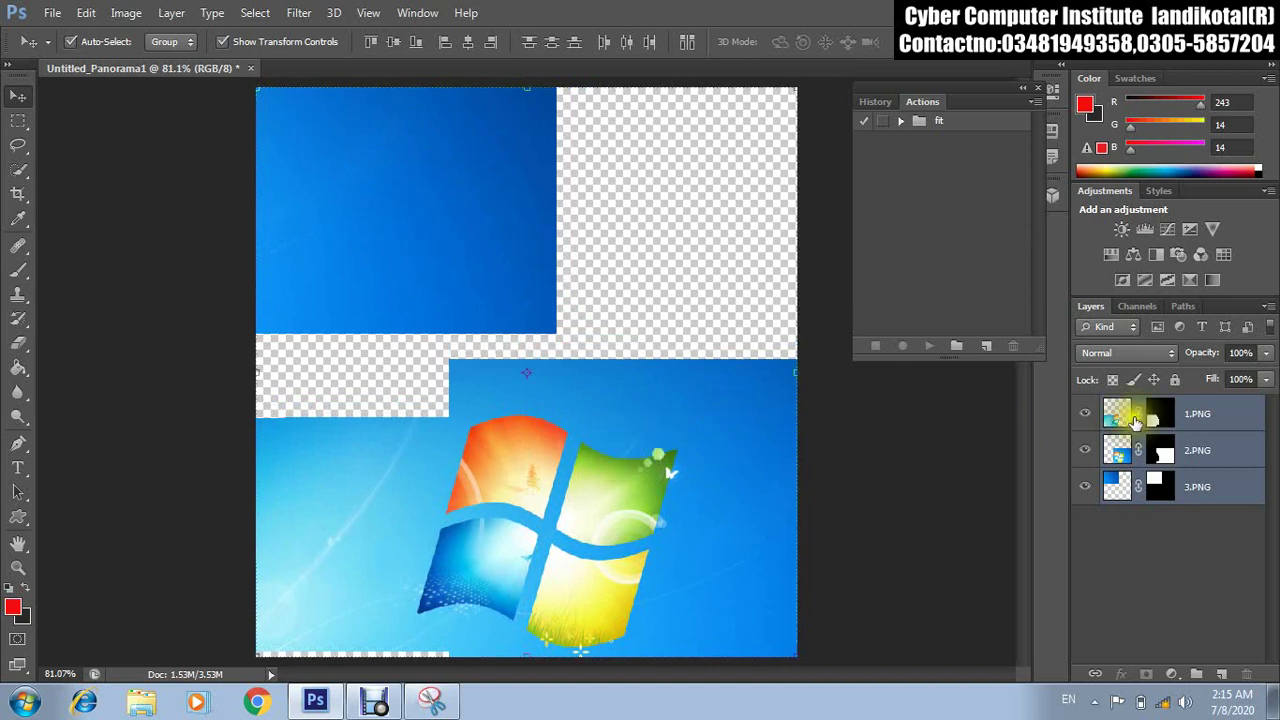
left_click(571, 286)
mouse_move(474, 272)
left_mouse_down()
mouse_move(396, 369)
mouse_move(556, 217)
left_mouse_up()
mouse_move(509, 474)
left_mouse_down()
mouse_move(511, 444)
mouse_move(560, 446)
mouse_move(544, 493)
mouse_move(525, 497)
left_mouse_up()
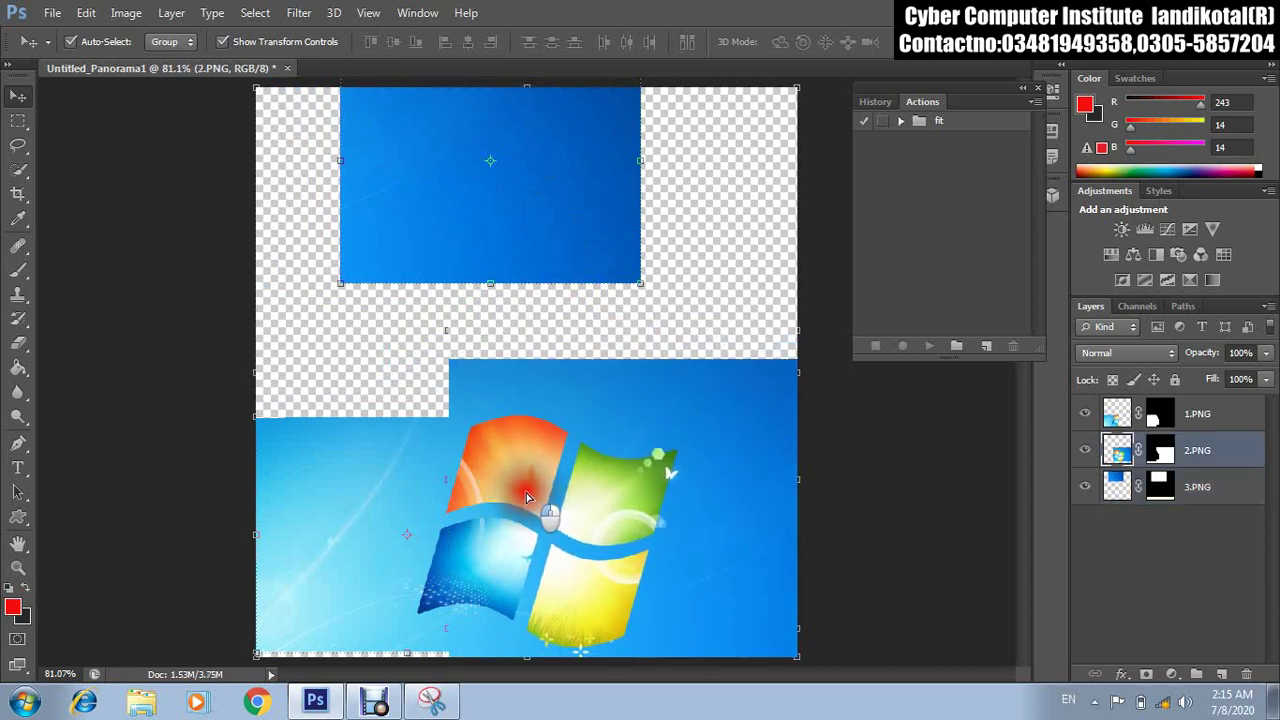
Drag the plain-blue 3.PNG piece to the upper right of the canvas.
left_click(409, 508)
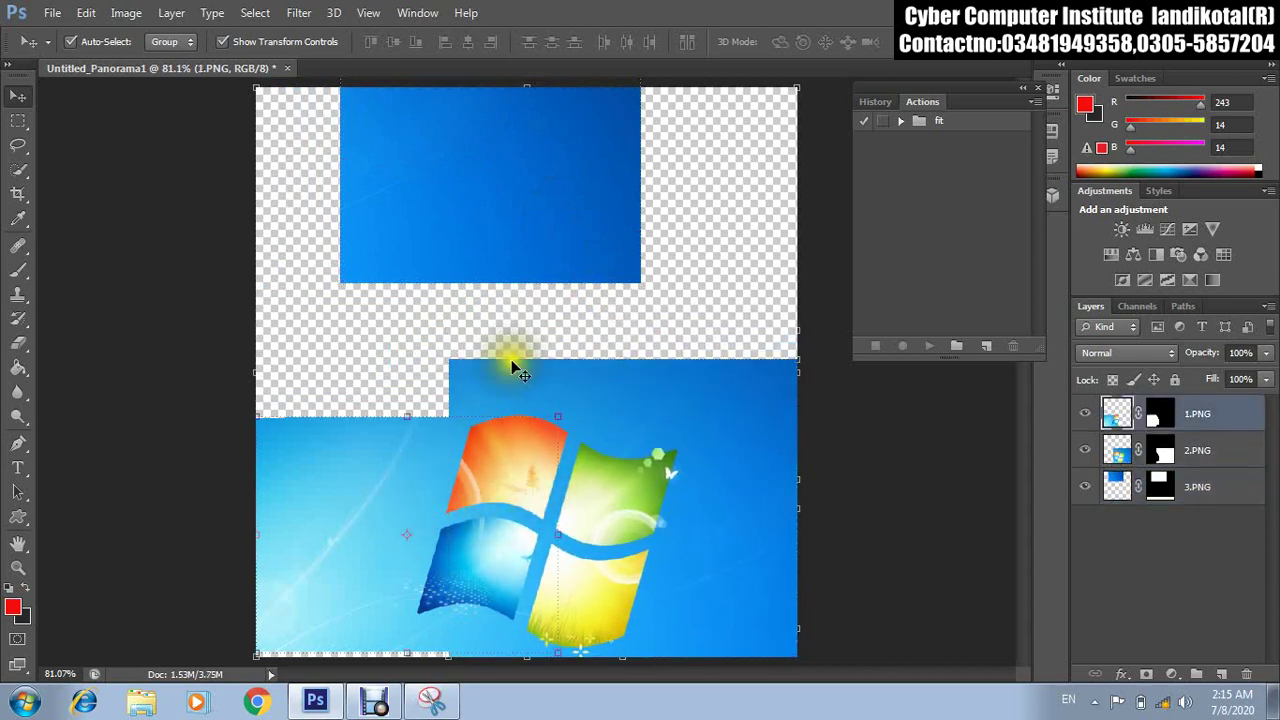
mouse_move(518, 267)
left_mouse_down()
mouse_move(585, 277)
mouse_move(634, 322)
mouse_move(671, 331)
left_mouse_up()
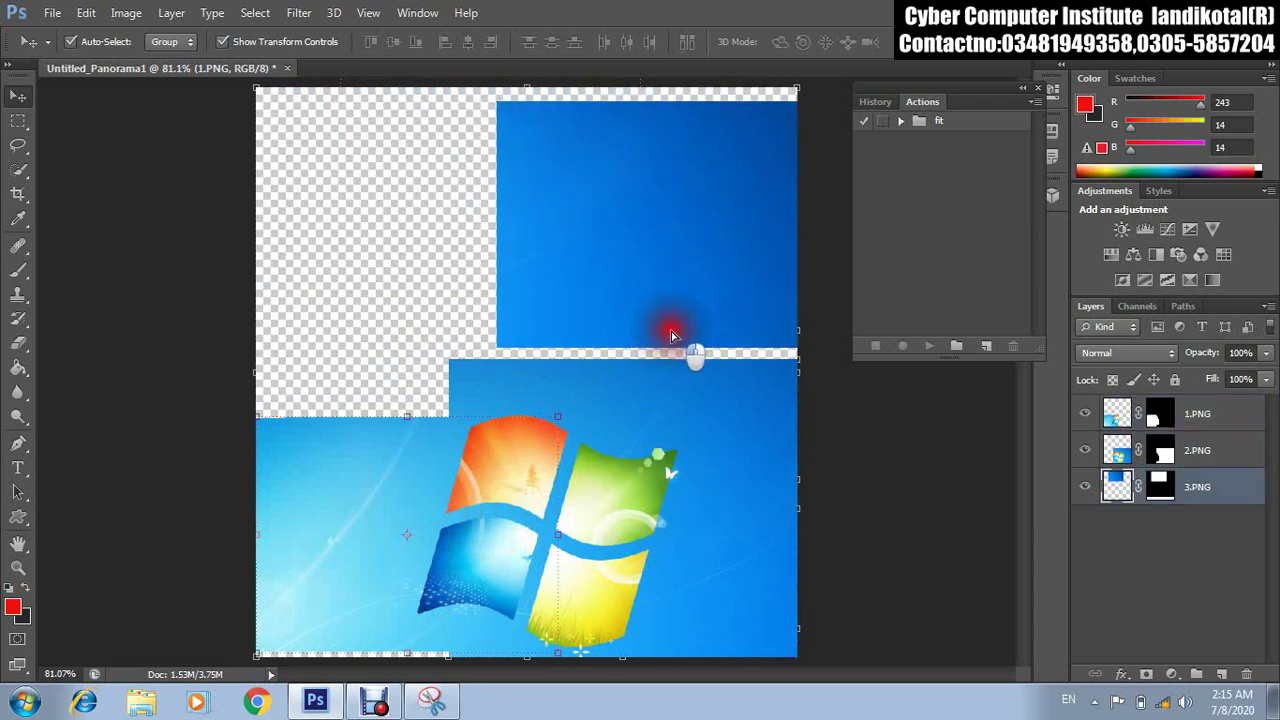
left_click(52, 13)
Browse to the photo folder and set the file filter to All Formats.
left_click(62, 55)
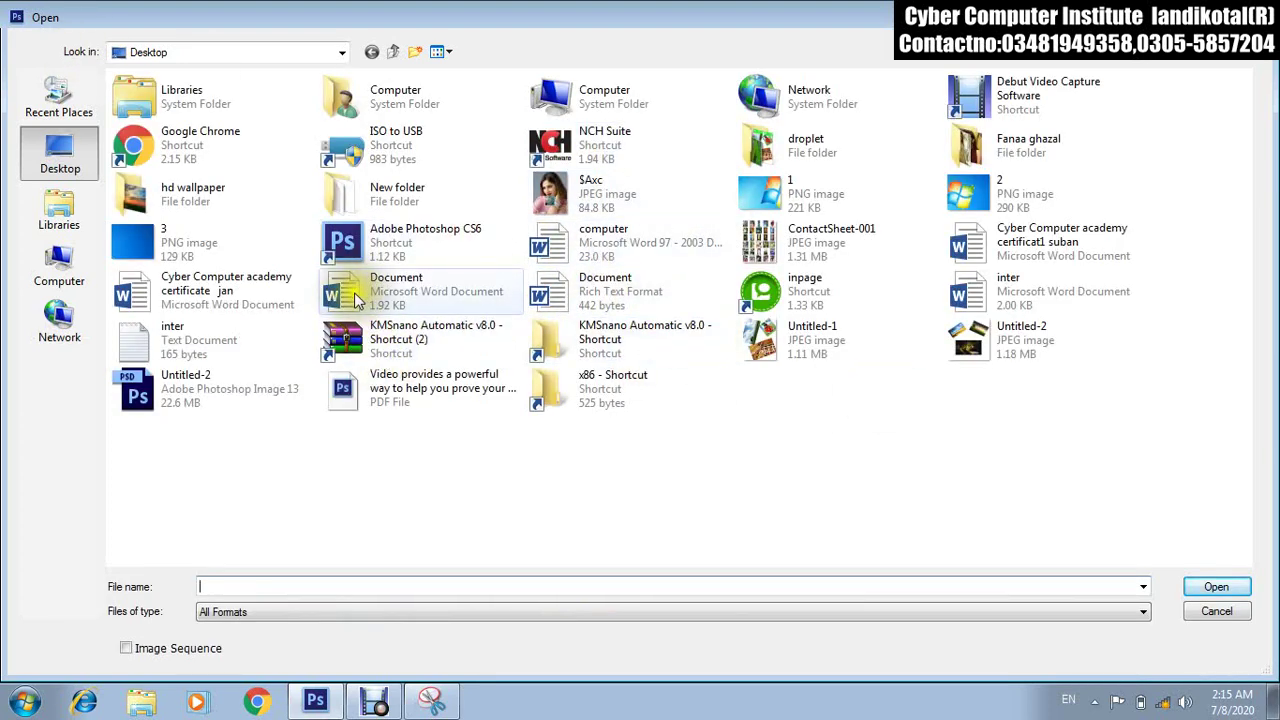
double_click(1020, 145)
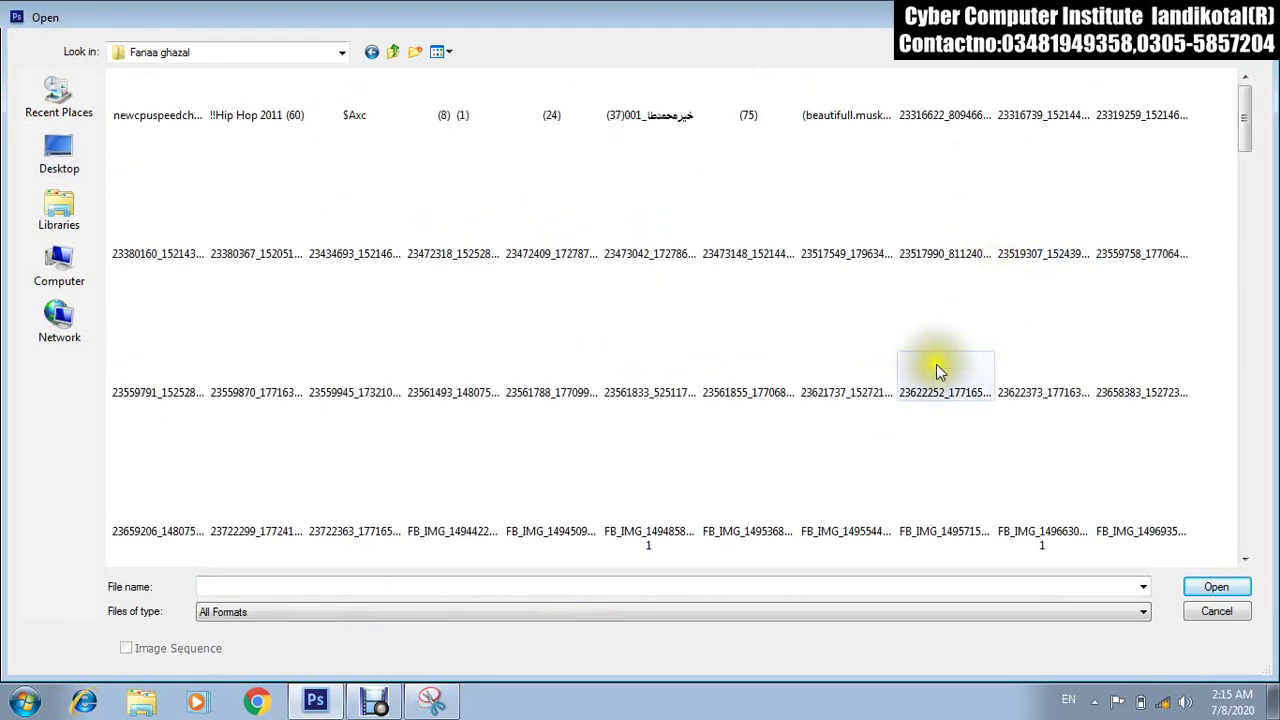
left_click_drag(1244, 88, 1188, 511)
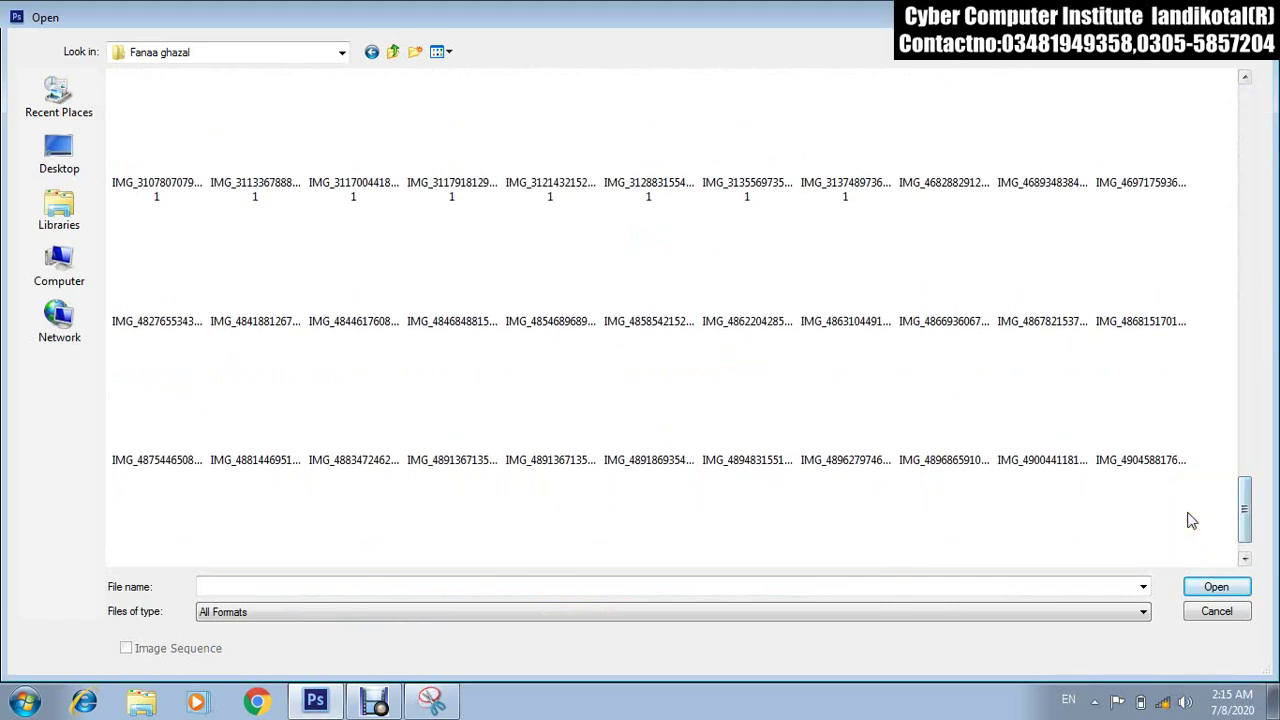
left_click(286, 608)
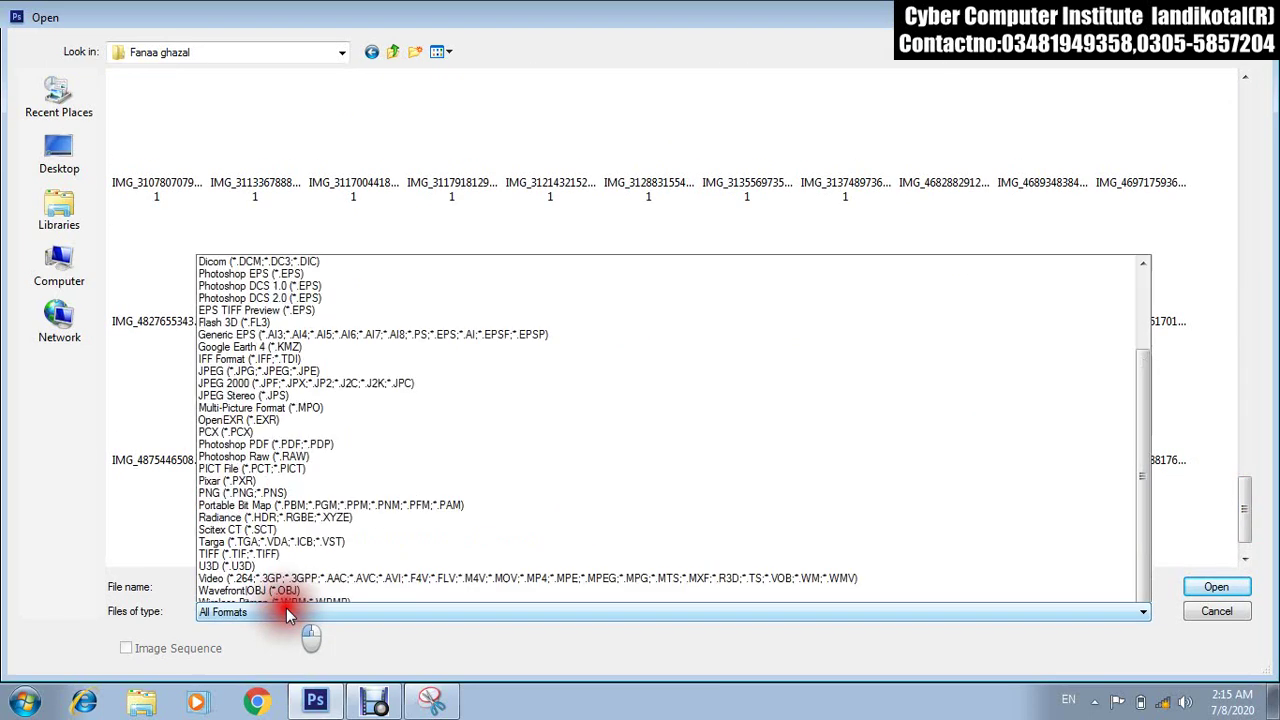
left_click(240, 353)
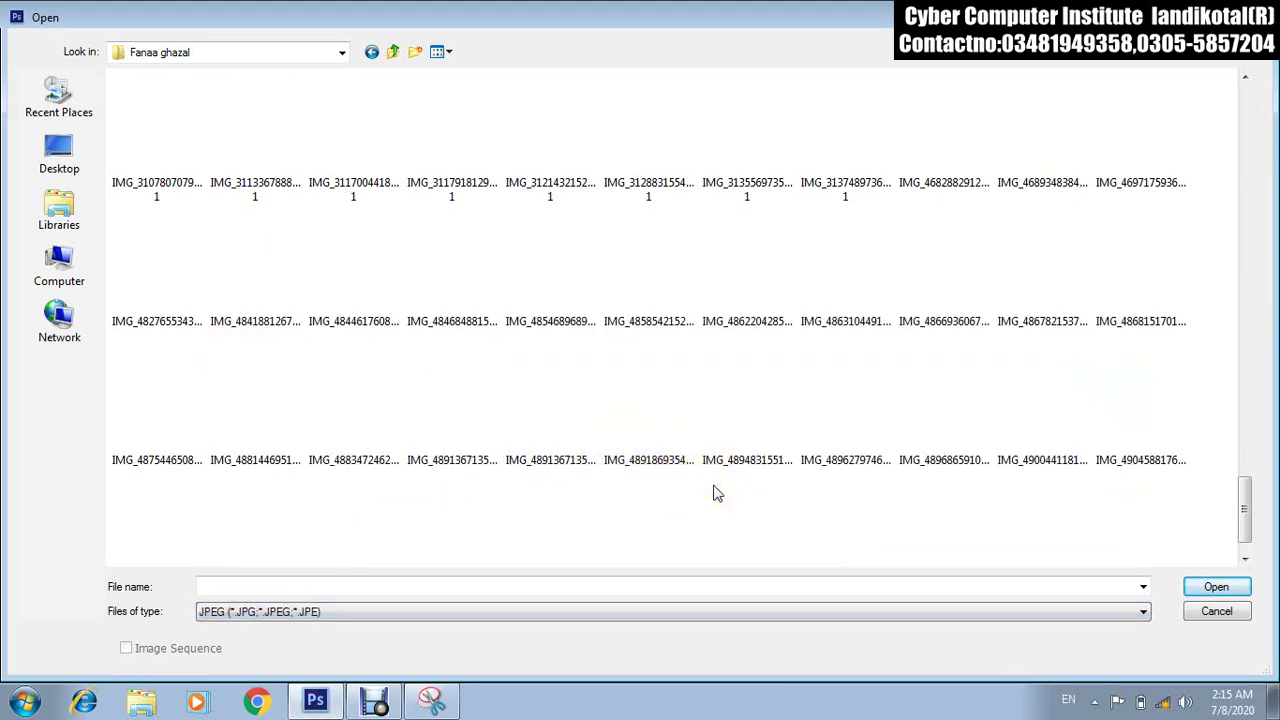
left_click(214, 610)
left_click(355, 597)
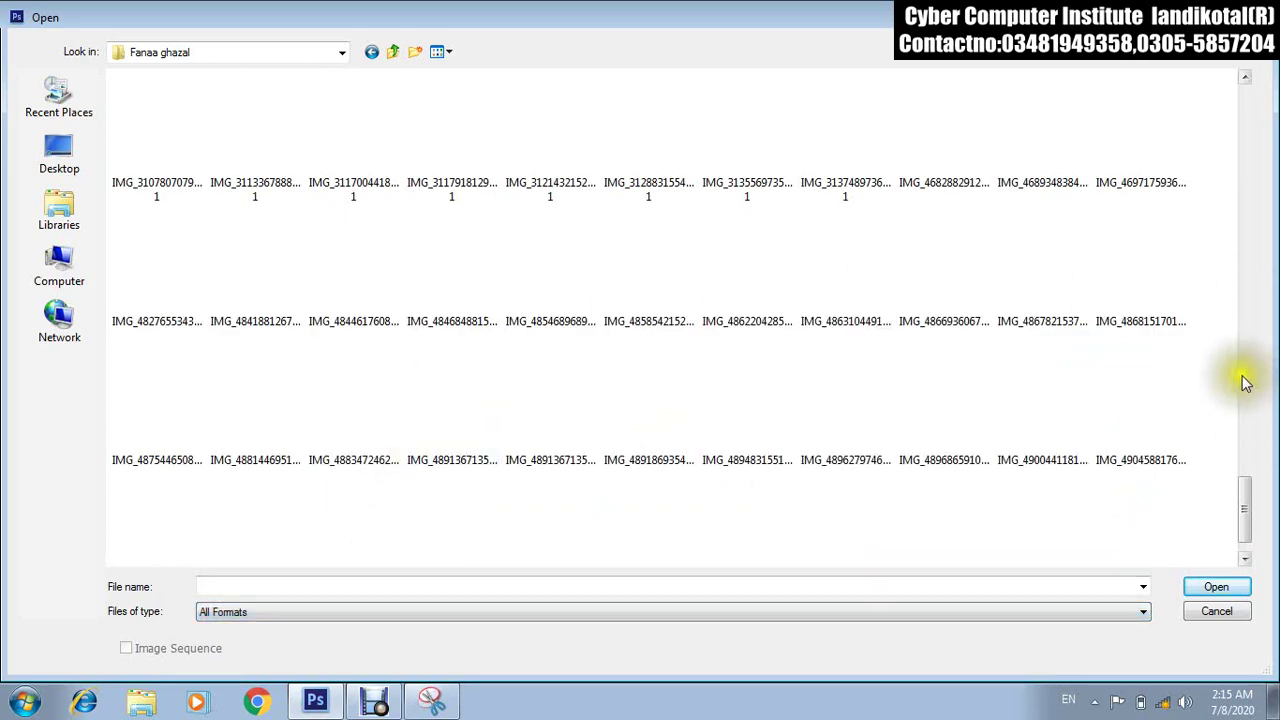
left_click_drag(1245, 383, 1247, 90)
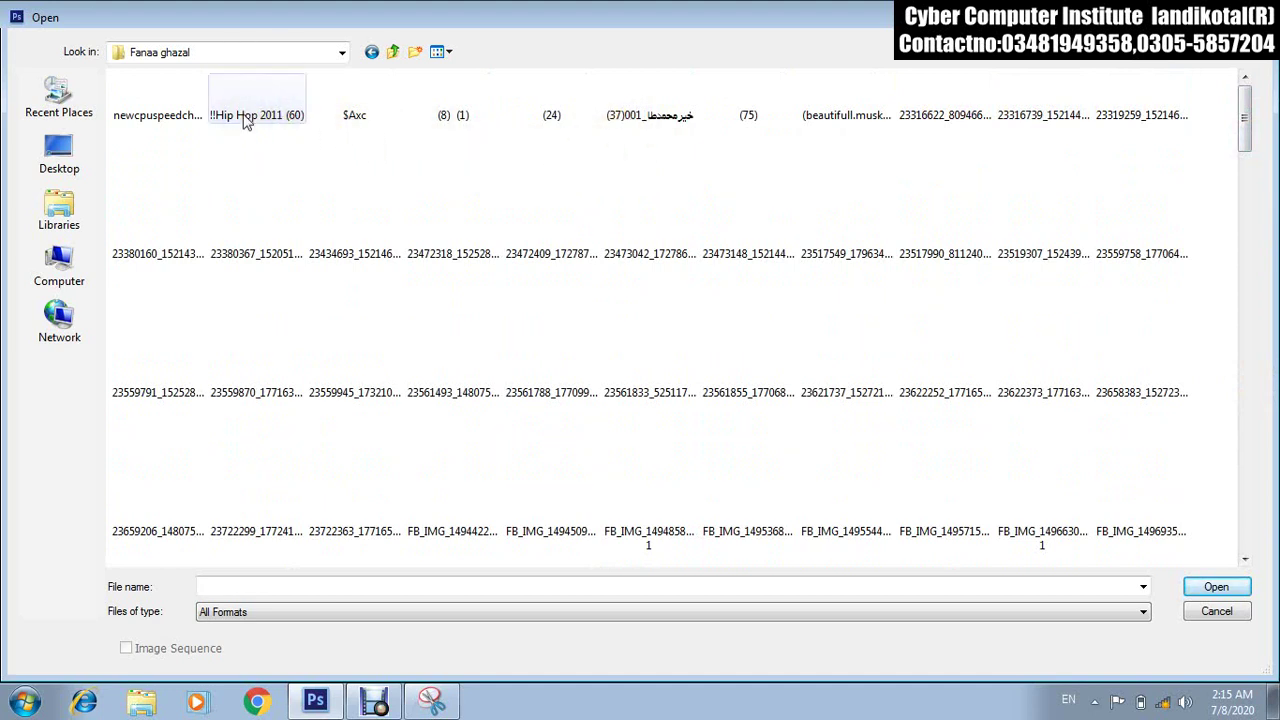
Open the fruit-basket (8) (1), bird (24) and red bus (37)001 photos together.
left_click(420, 110)
key("super")
left_click(548, 104, "ctrl")
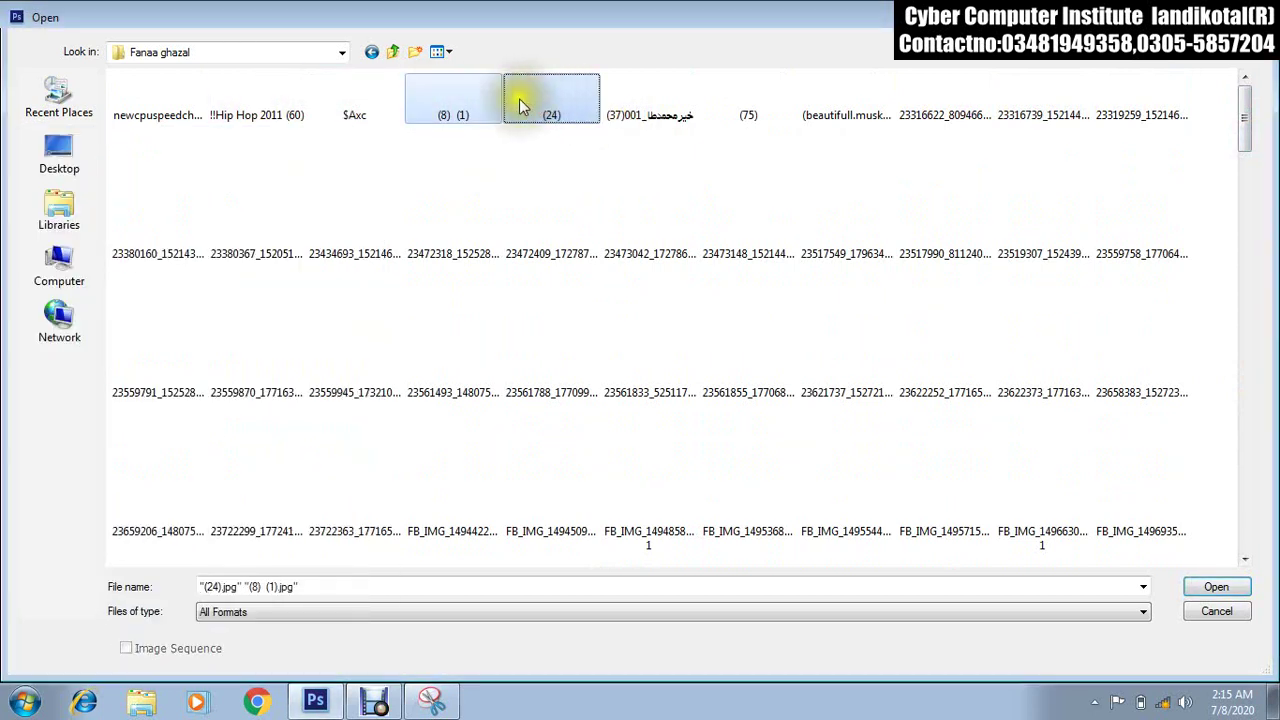
left_click(643, 114, "ctrl")
left_click(1240, 587)
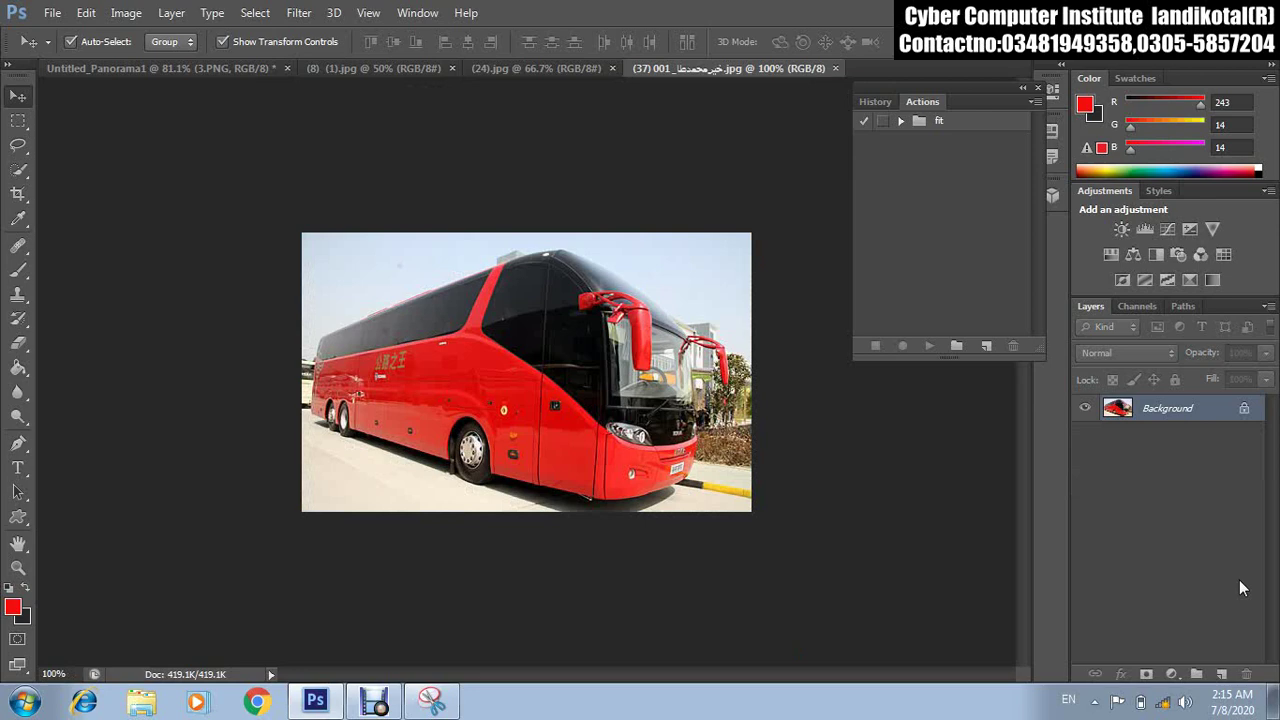
From the (8) (1).jpg fruit-basket document, open the Photomerge dialog.
left_click(560, 71)
left_click(400, 66)
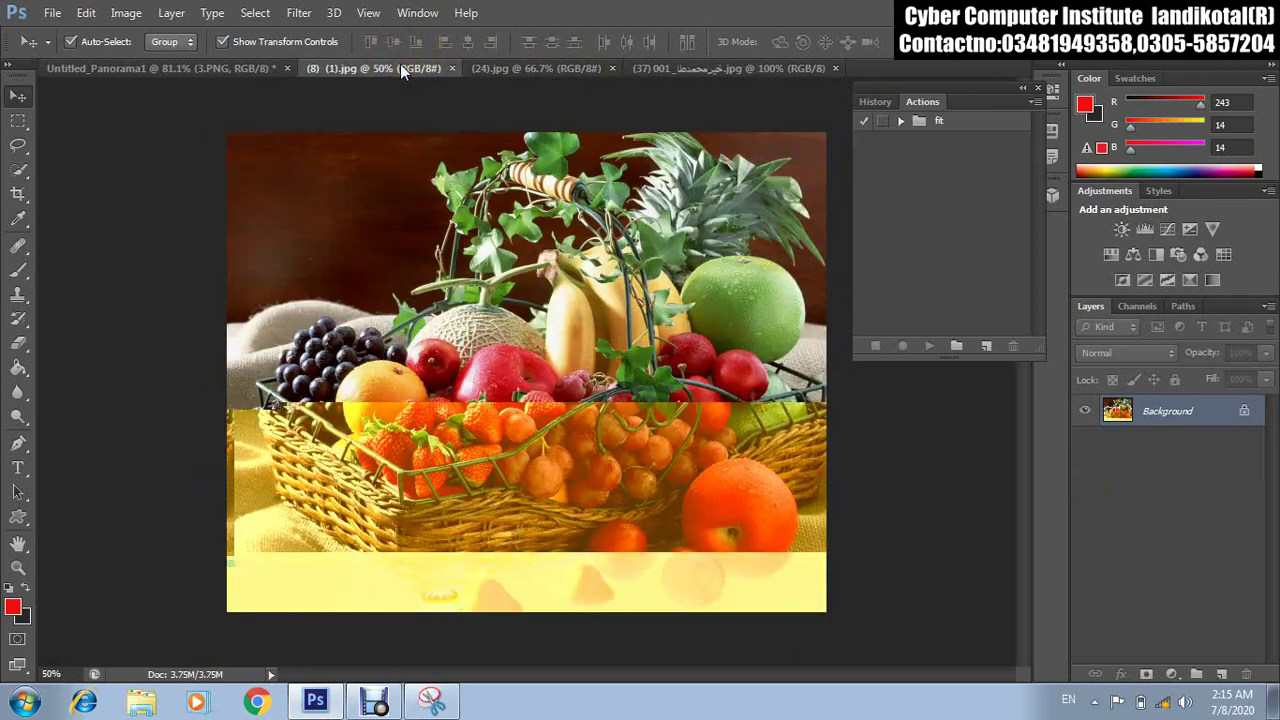
left_click(48, 18)
mouse_move(72, 406)
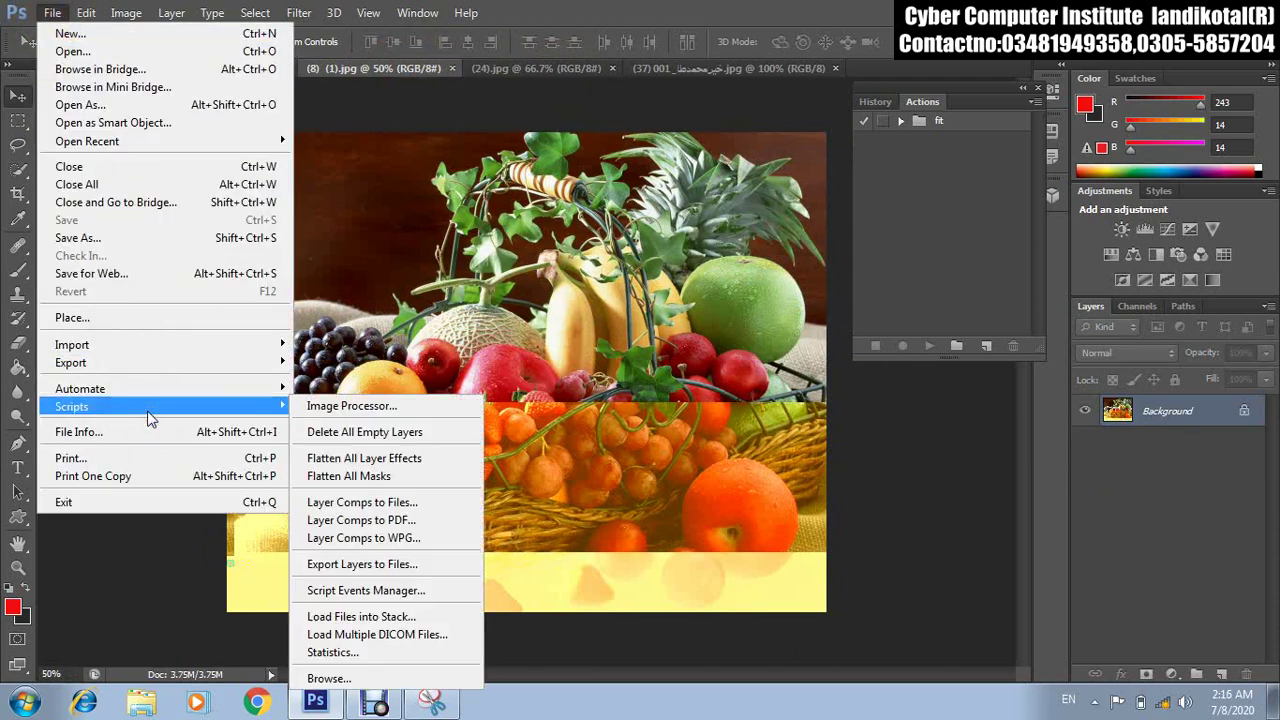
left_click(347, 572)
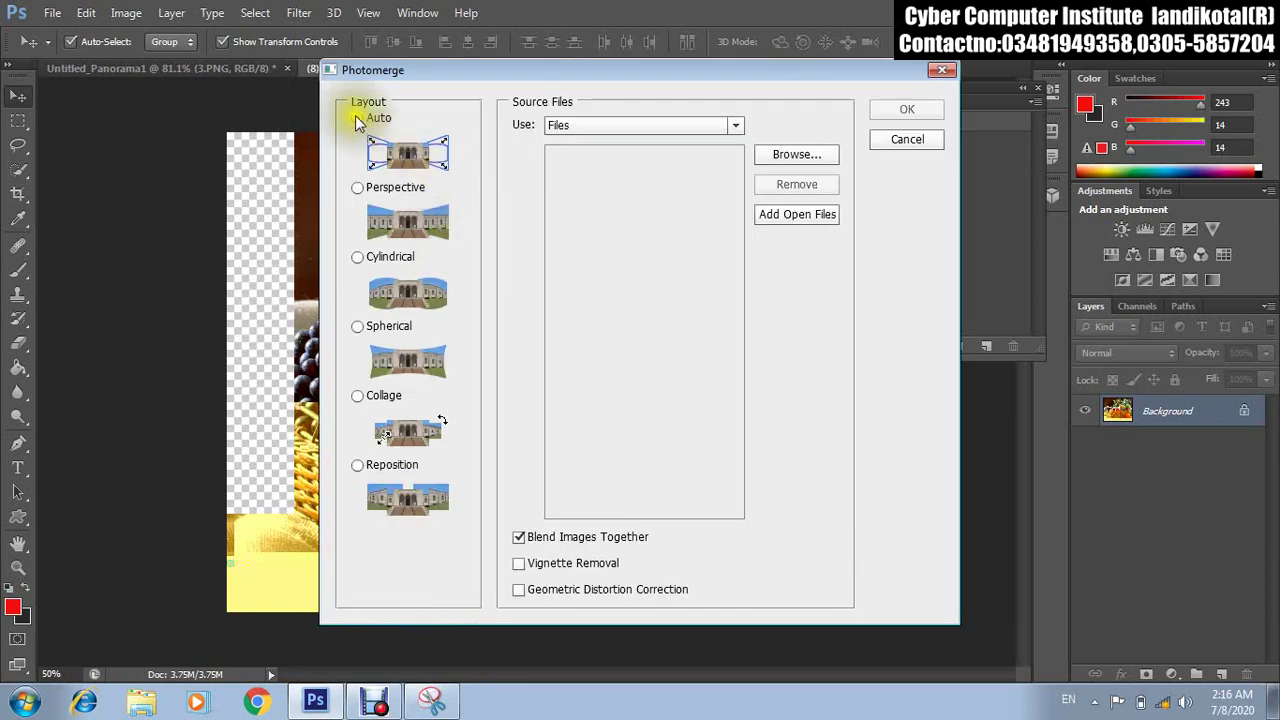
Browse to Desktop > hd wallpaper and show files of all formats.
left_click(797, 155)
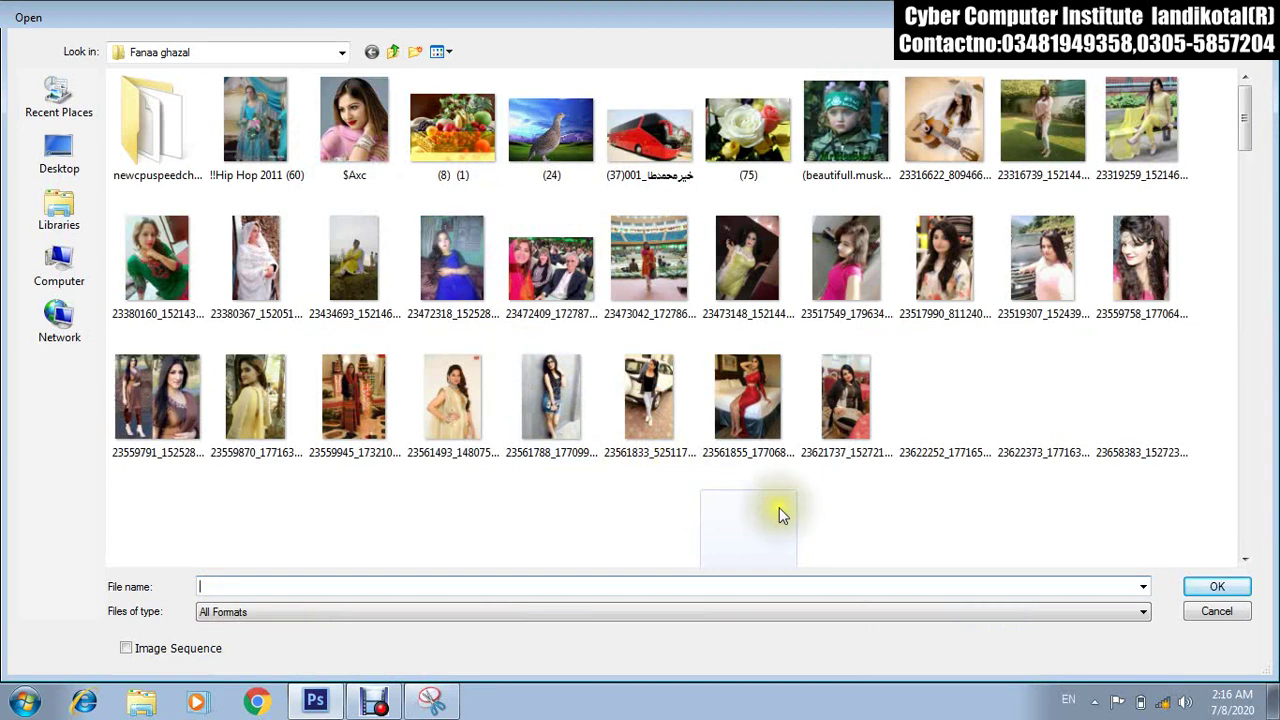
left_click(59, 155)
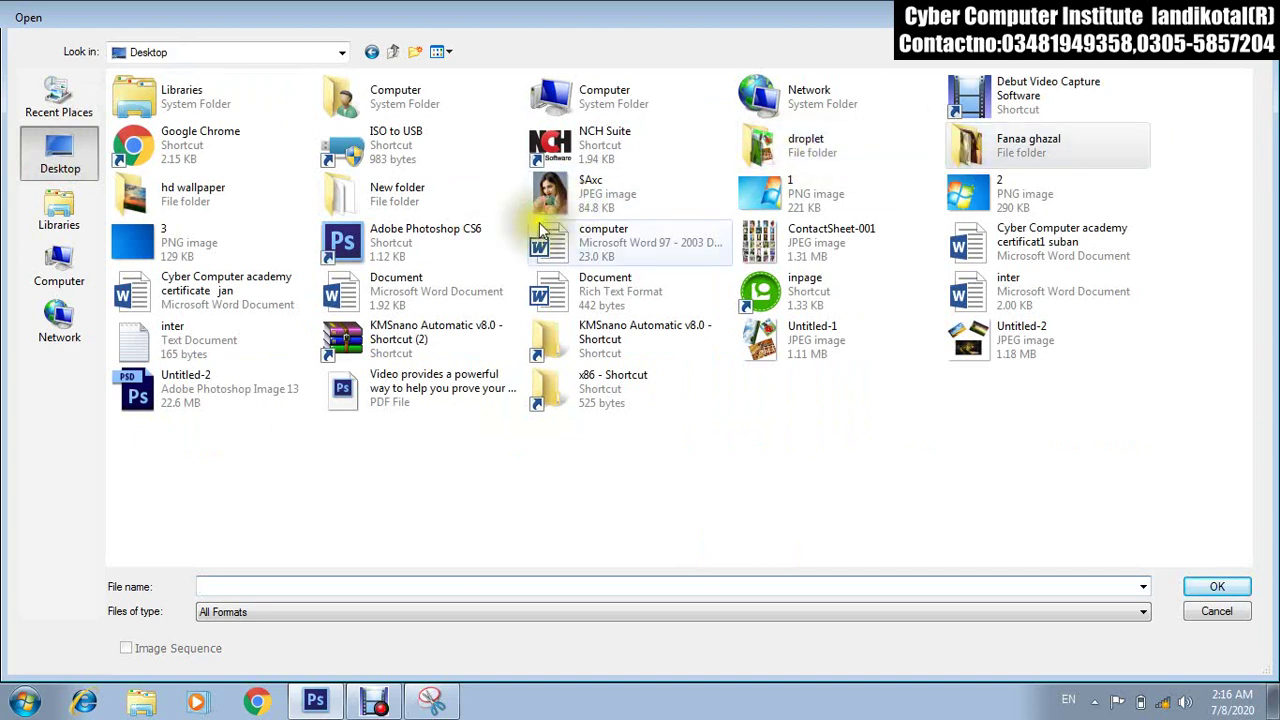
double_click(200, 194)
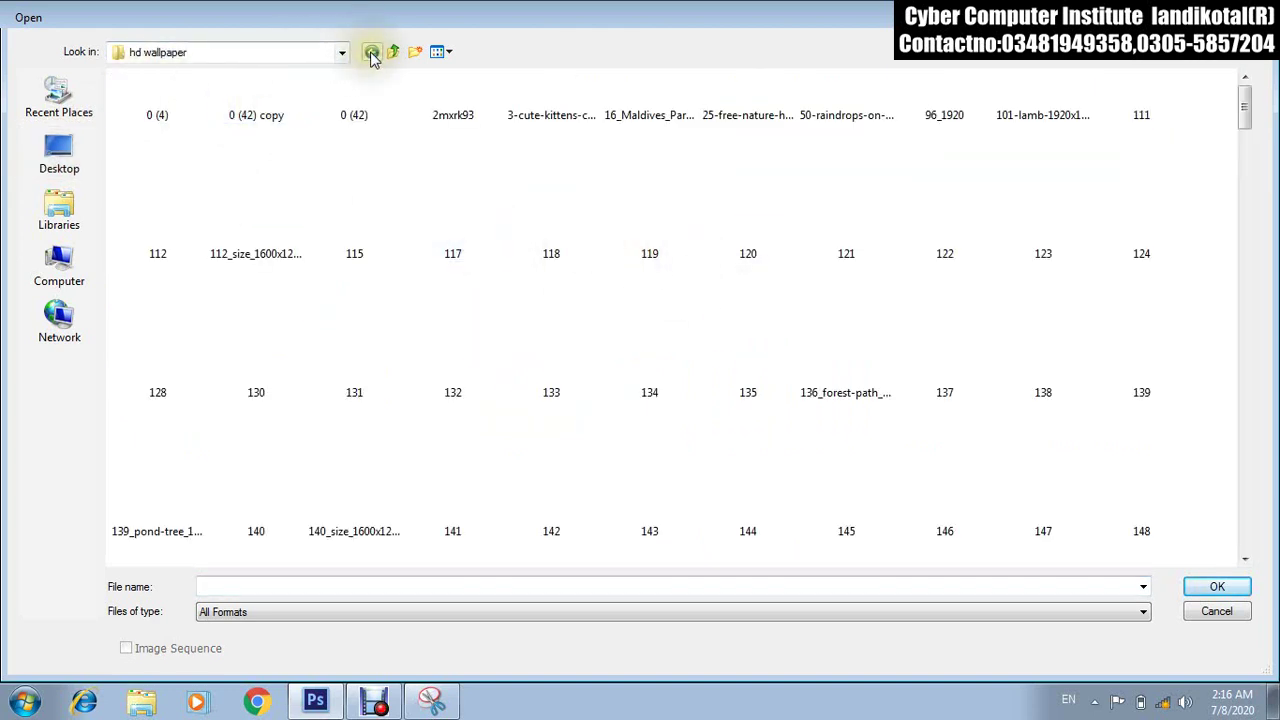
left_click(228, 613)
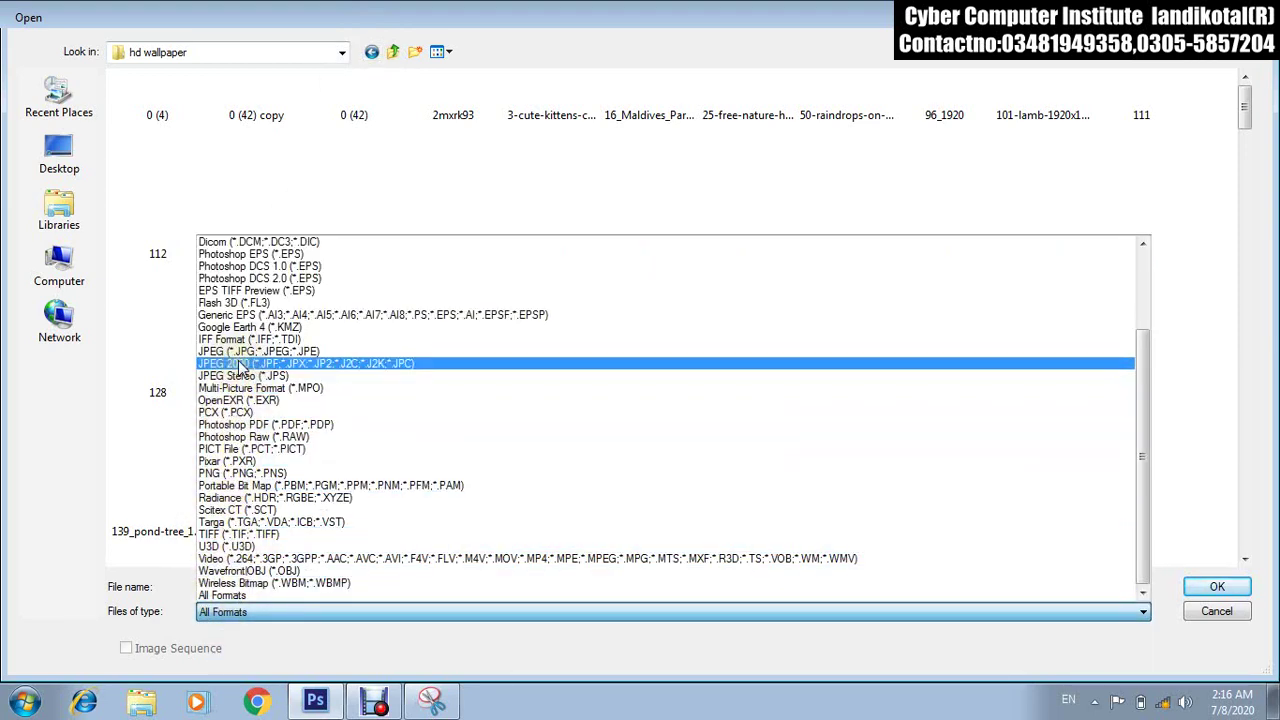
left_click(240, 366)
left_click(257, 613)
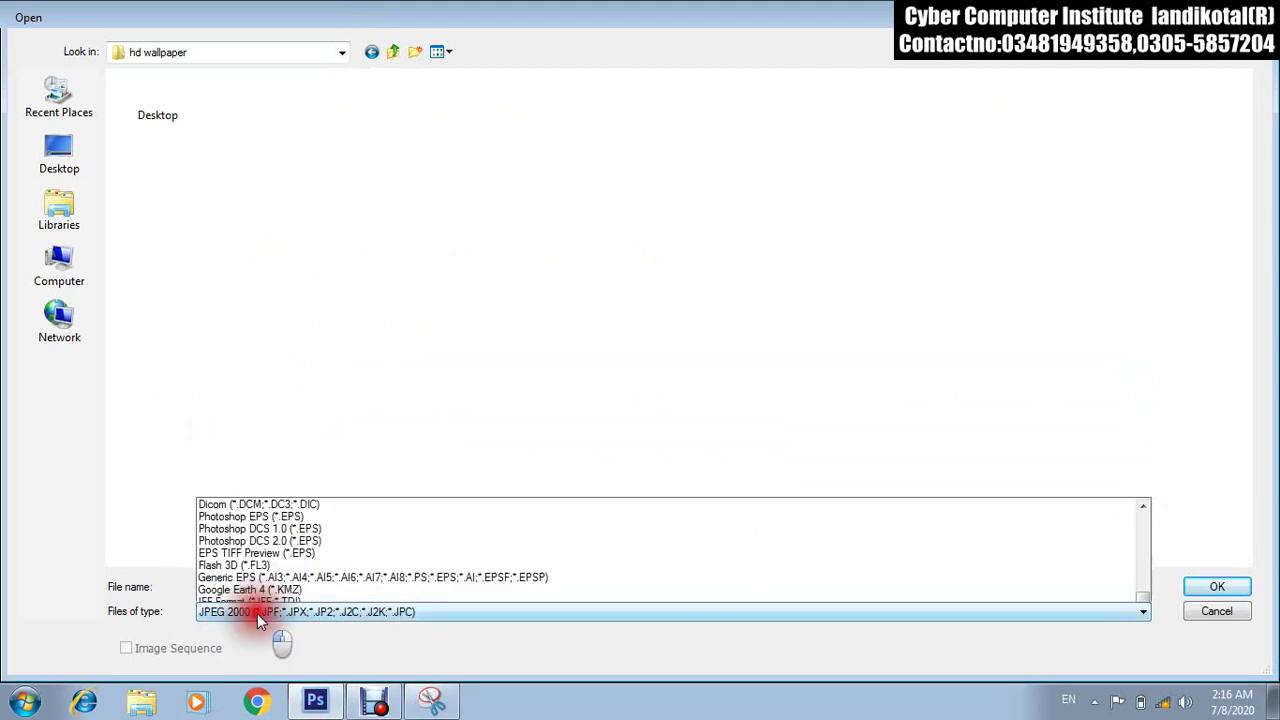
left_click(226, 599)
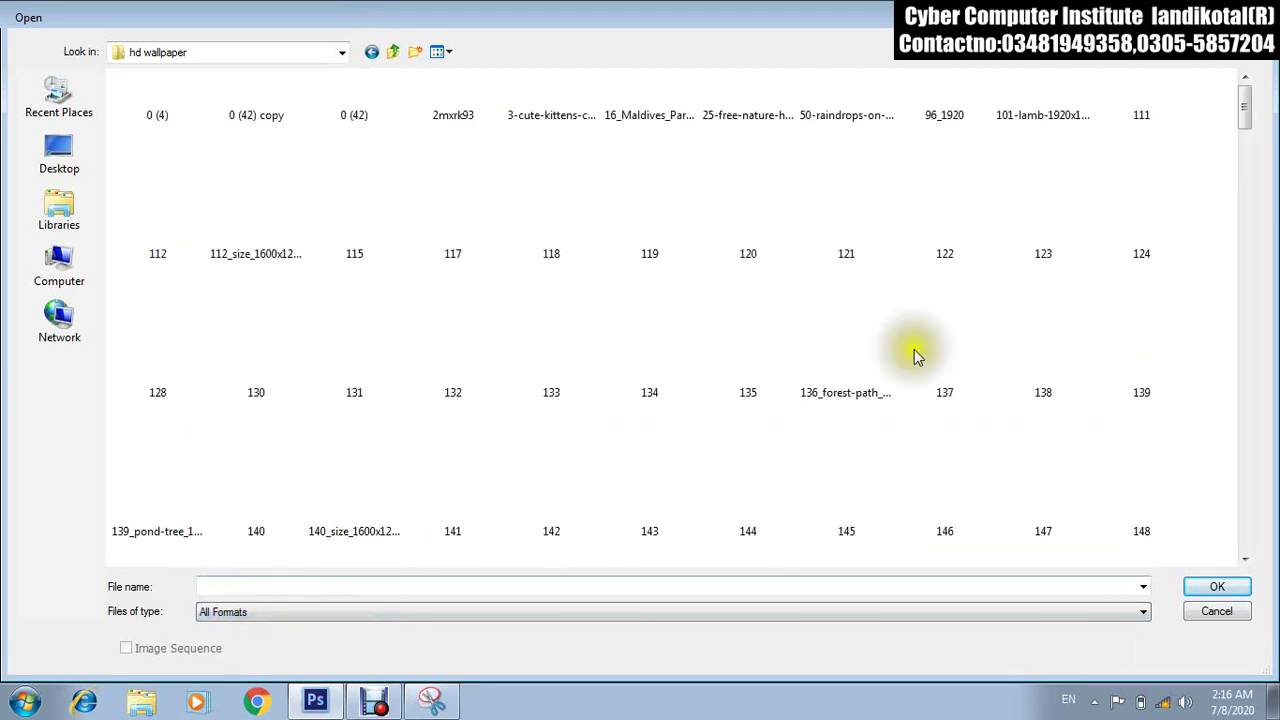
Add 137.jpg, 138.jpg and 139.jpg as sources and run Photomerge.
left_click(1043, 386)
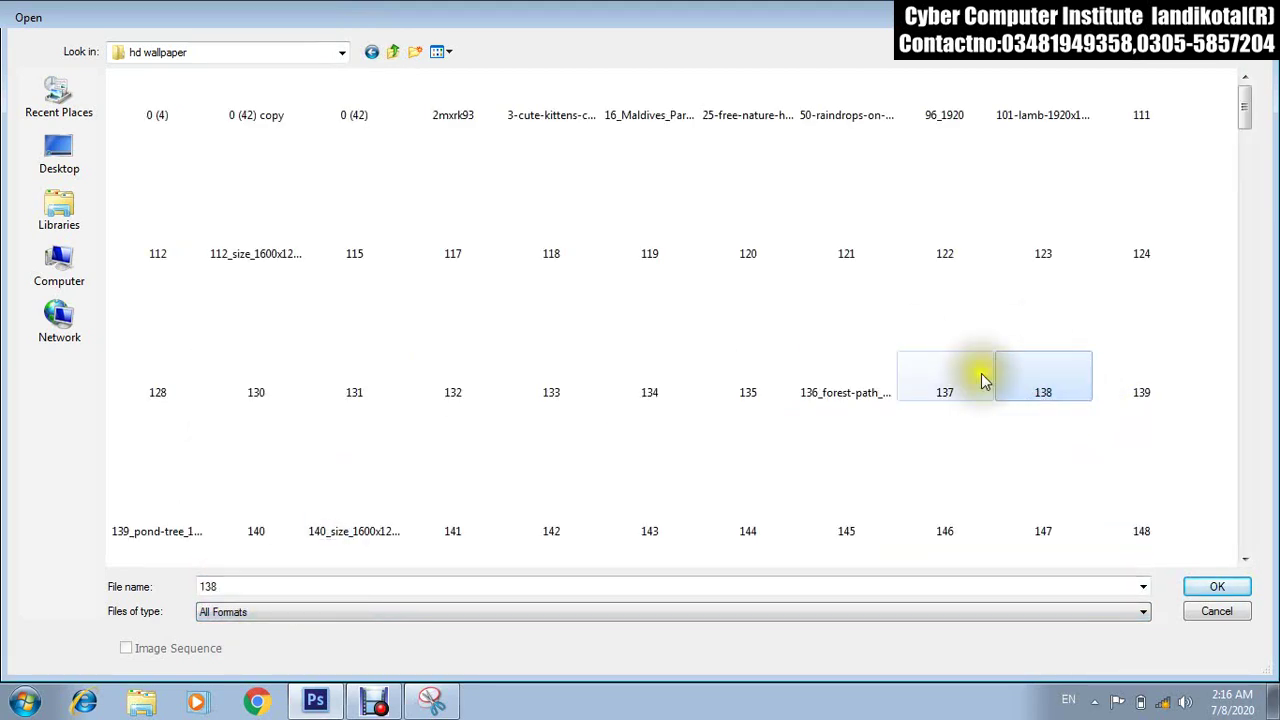
left_click(970, 375, "ctrl")
left_click(1120, 370, "ctrl")
left_click(1217, 586)
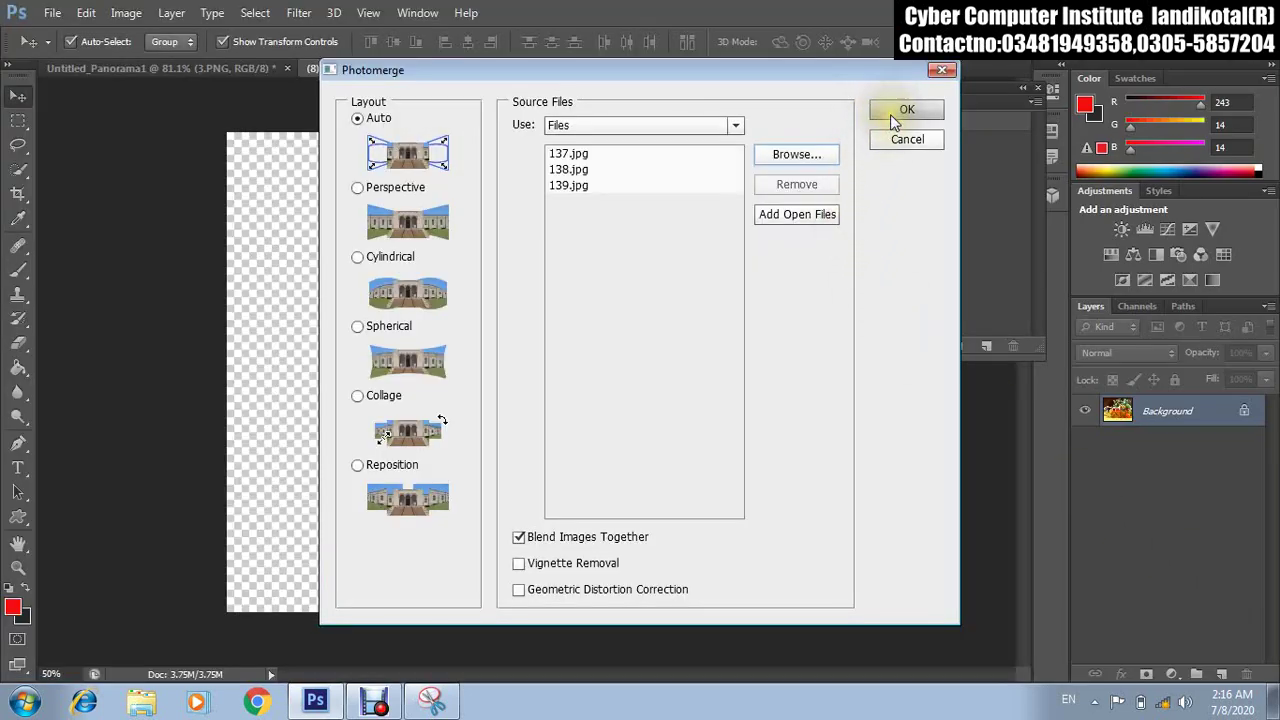
left_click(895, 112)
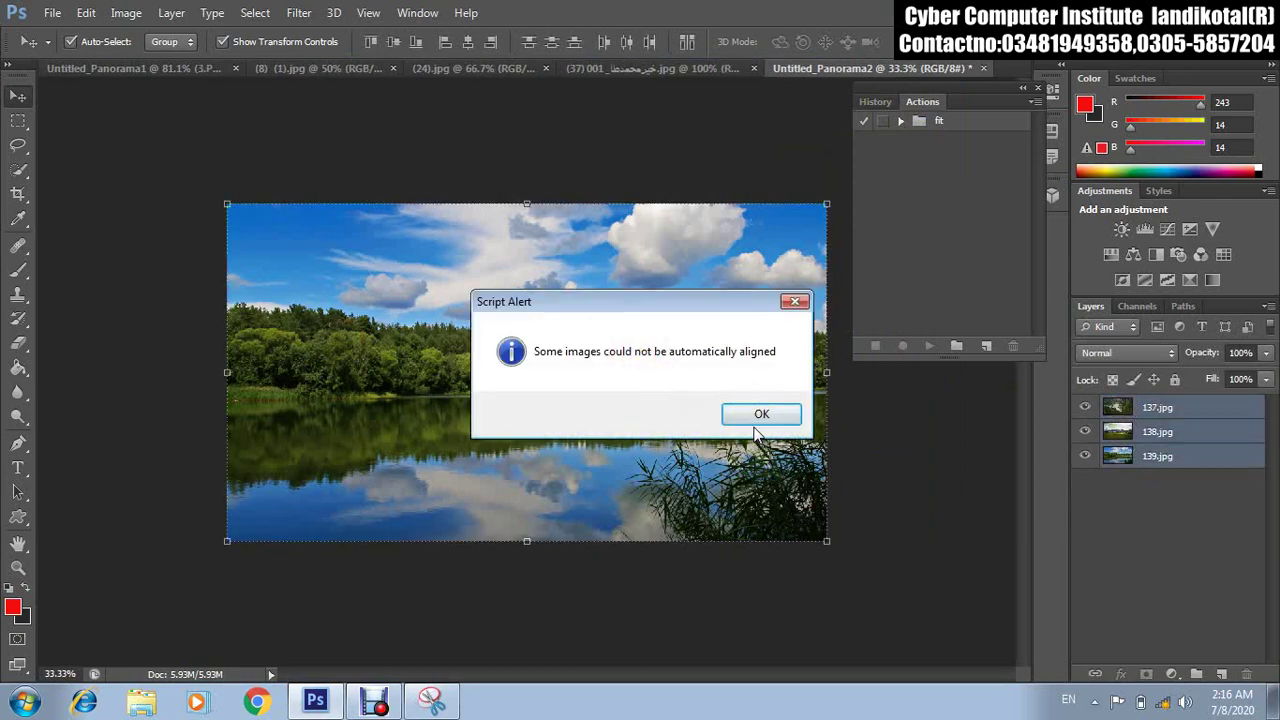
Dismiss the alignment warning and move the 139.jpg image to the canvas centre.
left_click(773, 417)
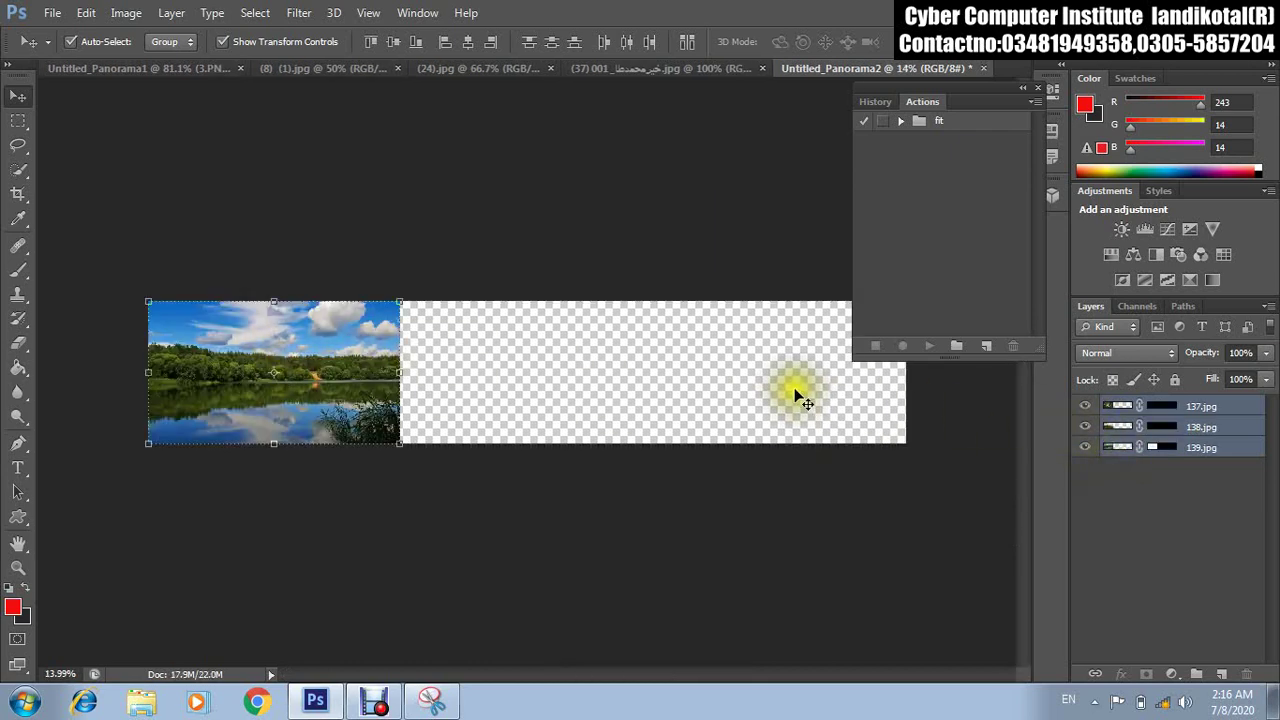
left_click(385, 375)
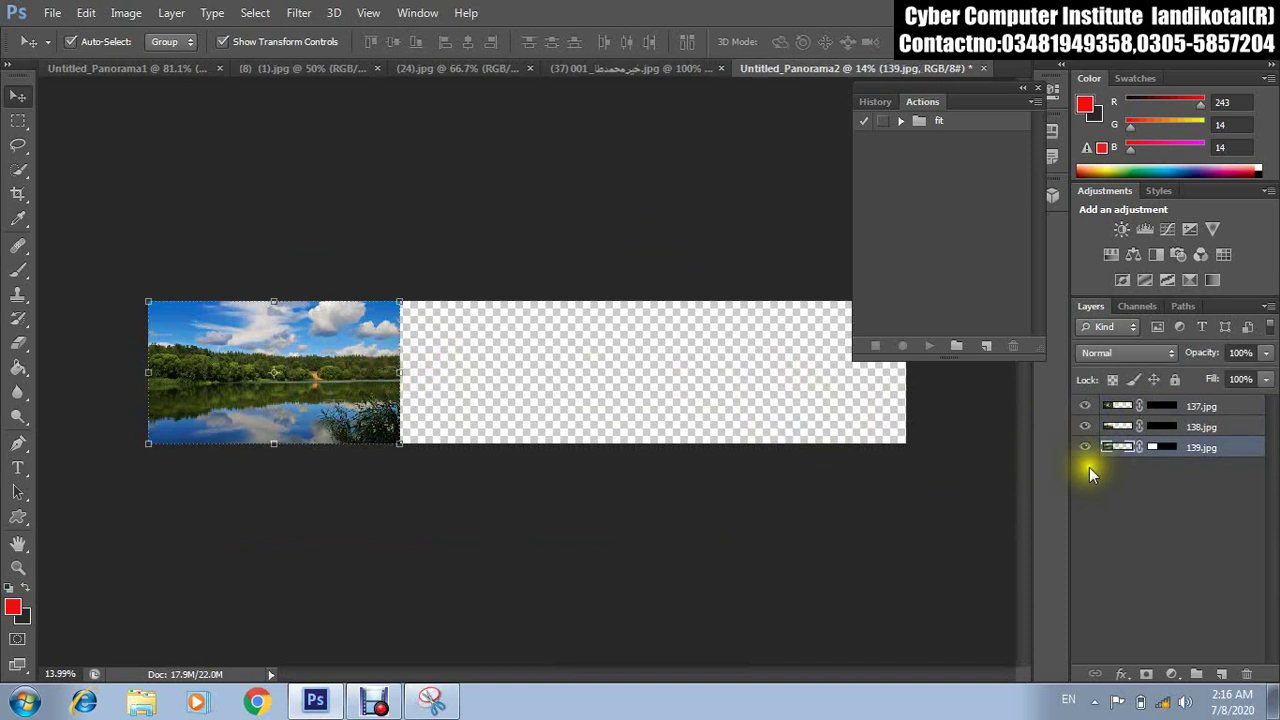
left_click_drag(262, 345, 498, 347)
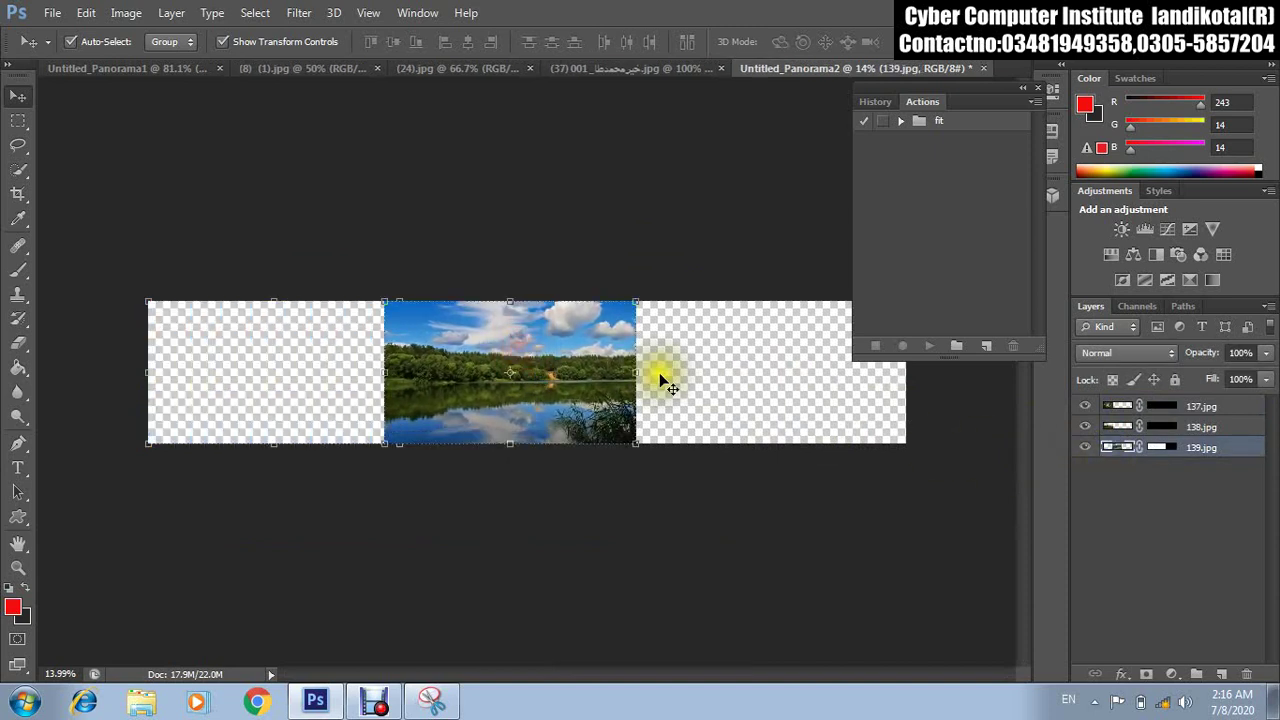
Stack layer 138.jpg above 137.jpg in the Layers panel.
left_click(1151, 428)
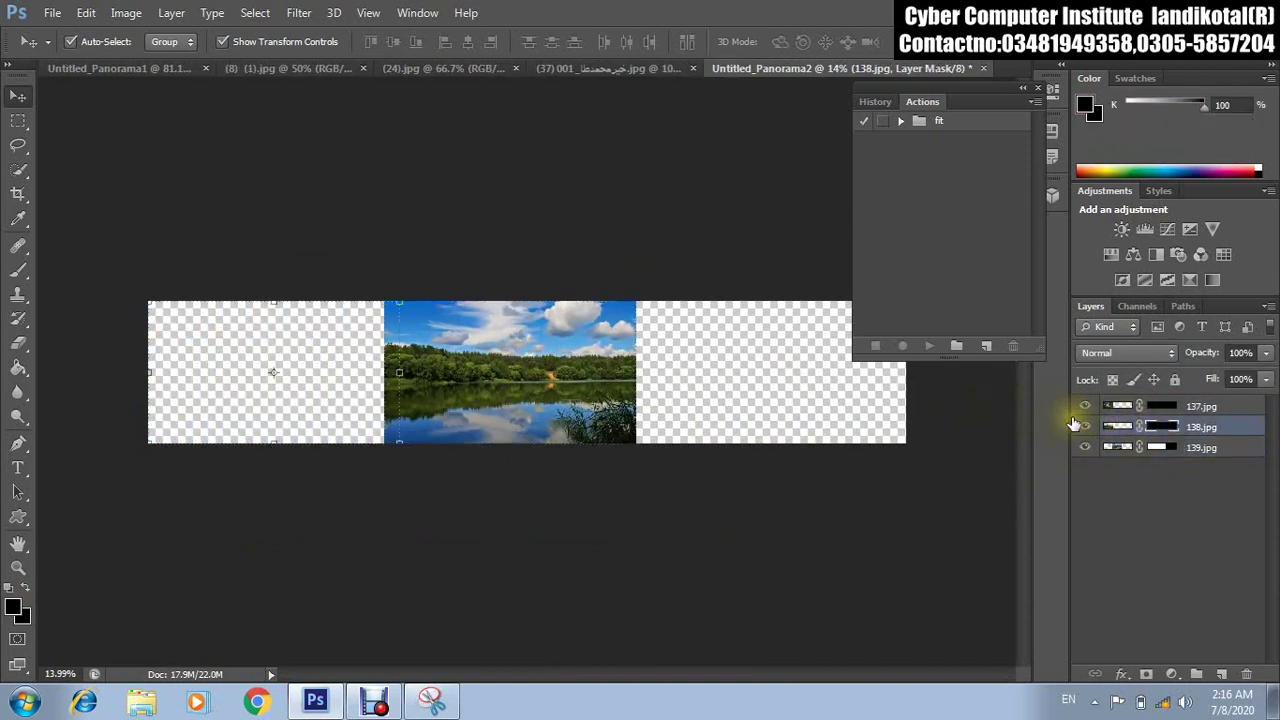
left_click(277, 345)
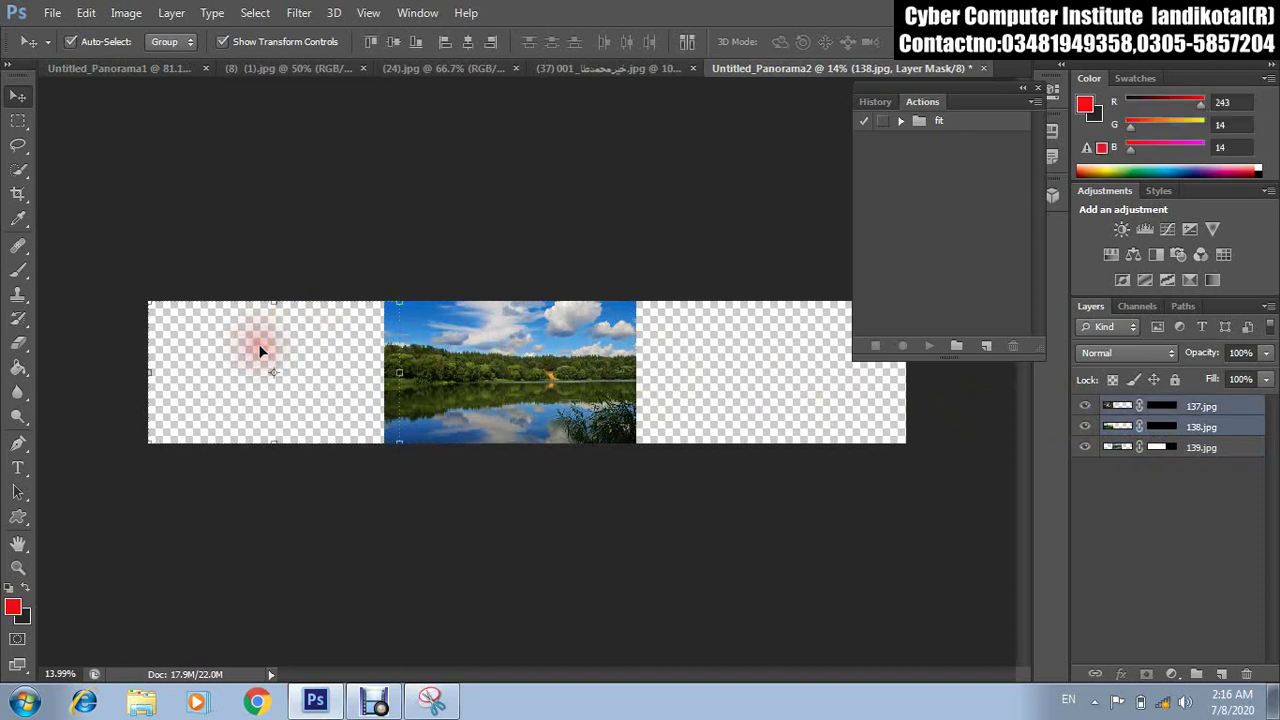
left_click(322, 363)
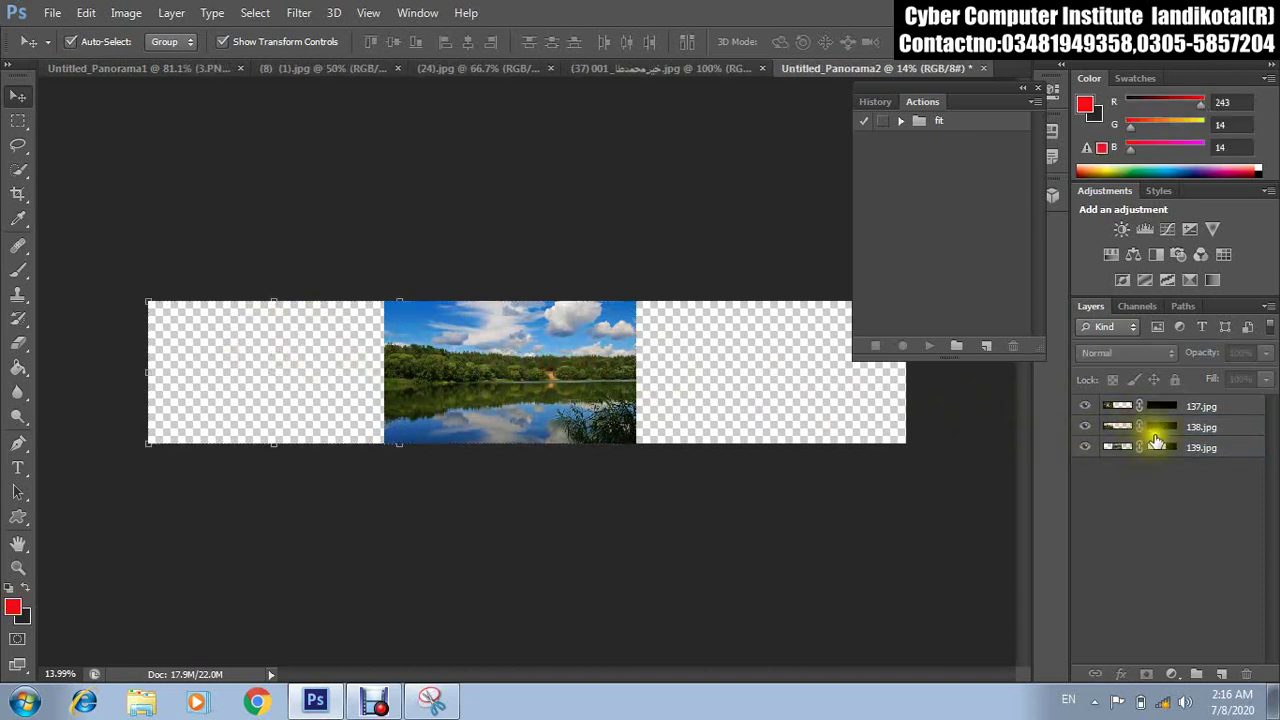
left_click_drag(1150, 427, 1167, 400)
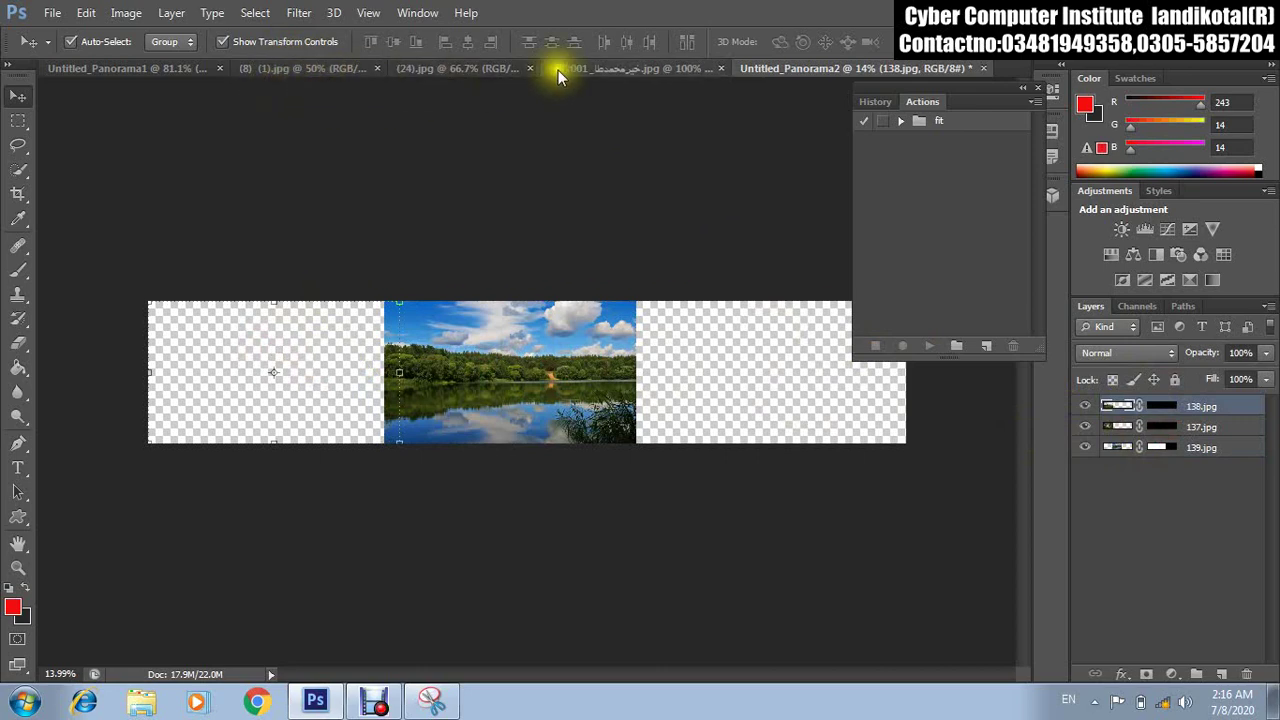
left_click(646, 70)
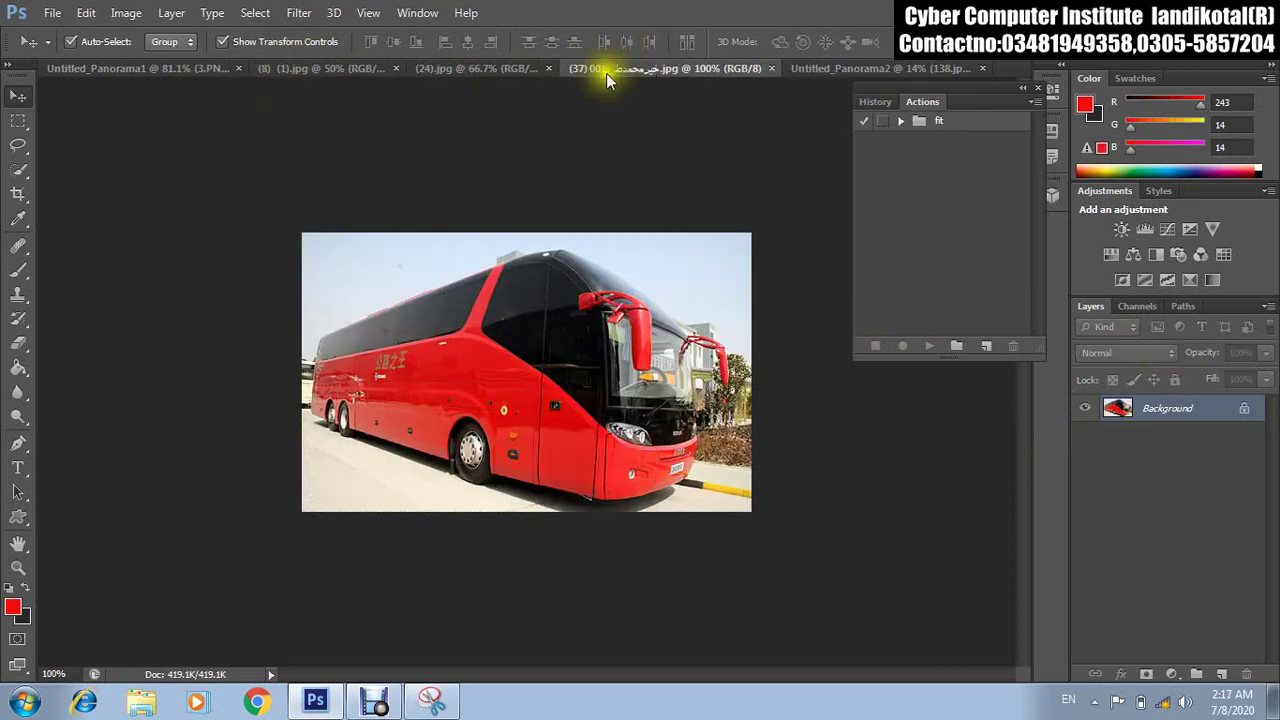
From Untitled_Panorama1, open the Image Processor script and cancel it without running.
left_click(185, 69)
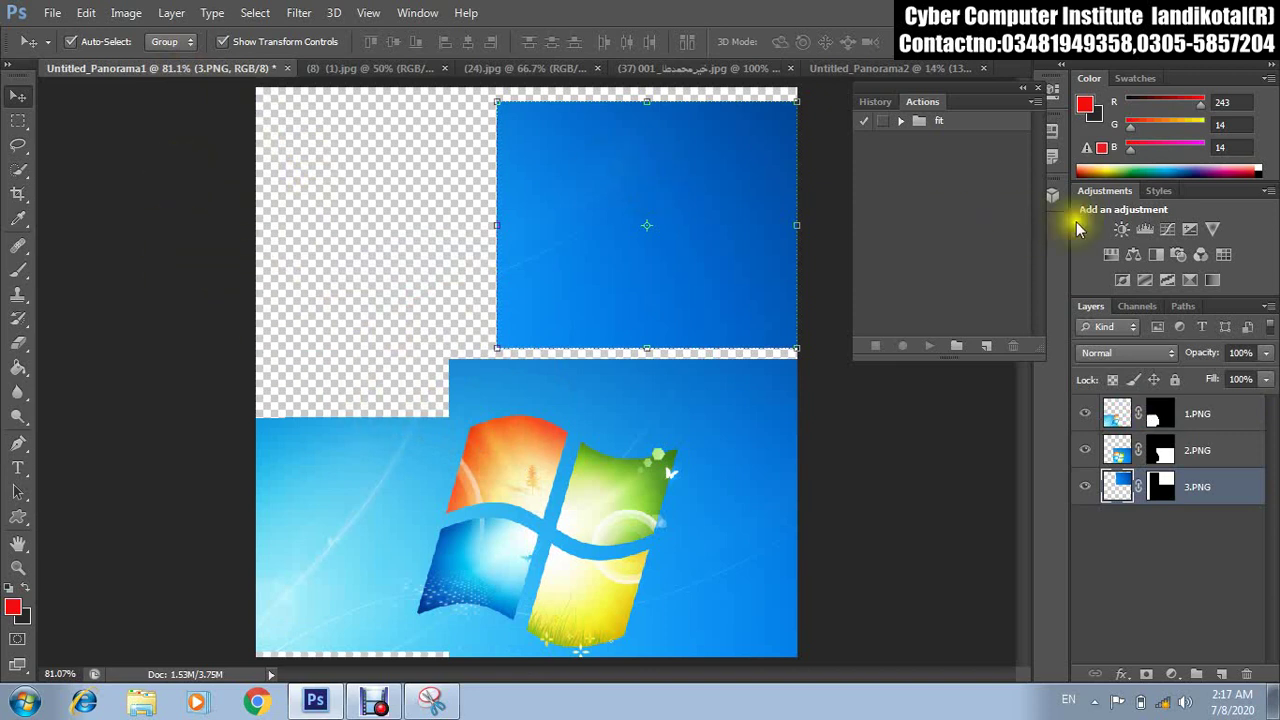
left_click(52, 13)
mouse_move(72, 406)
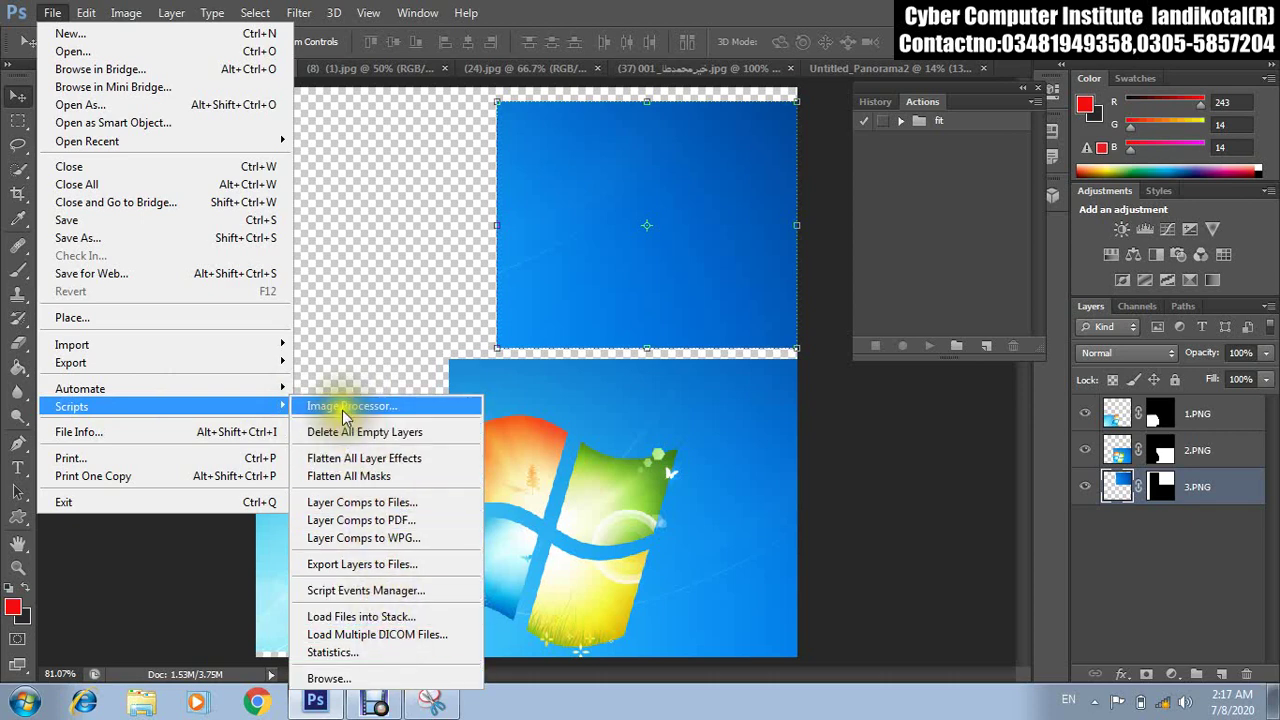
left_click(381, 408)
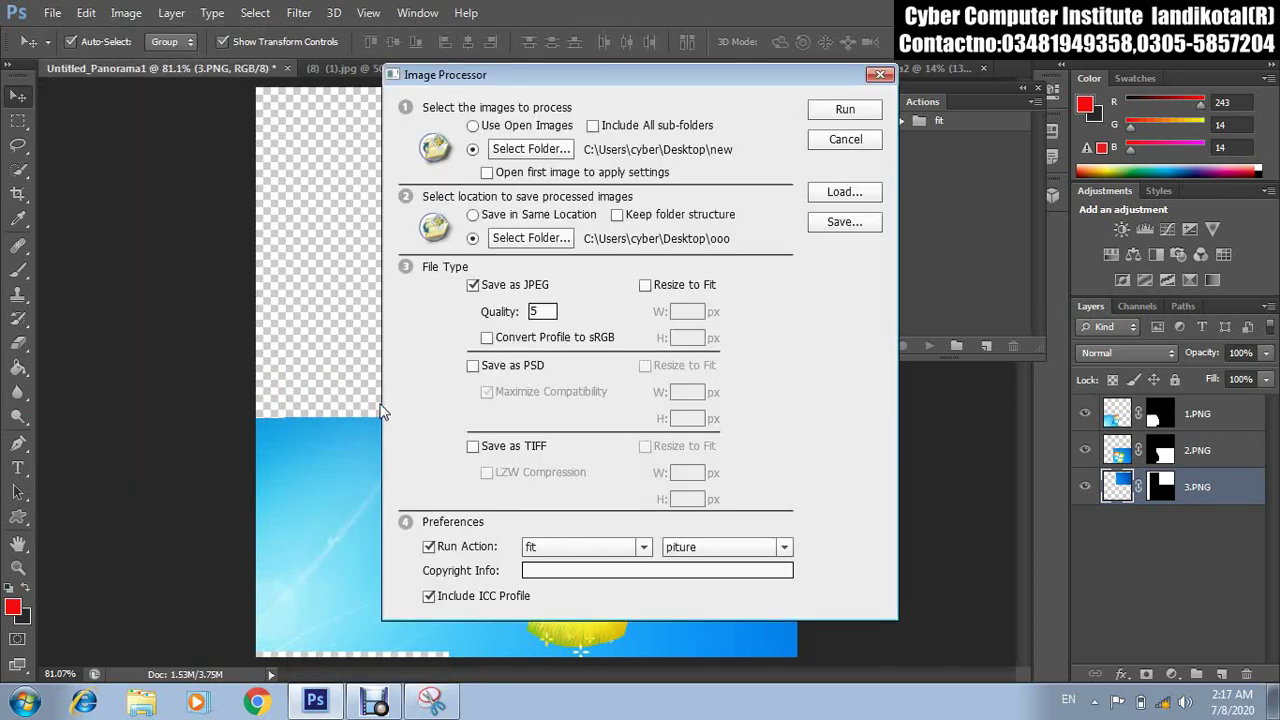
left_click(846, 145)
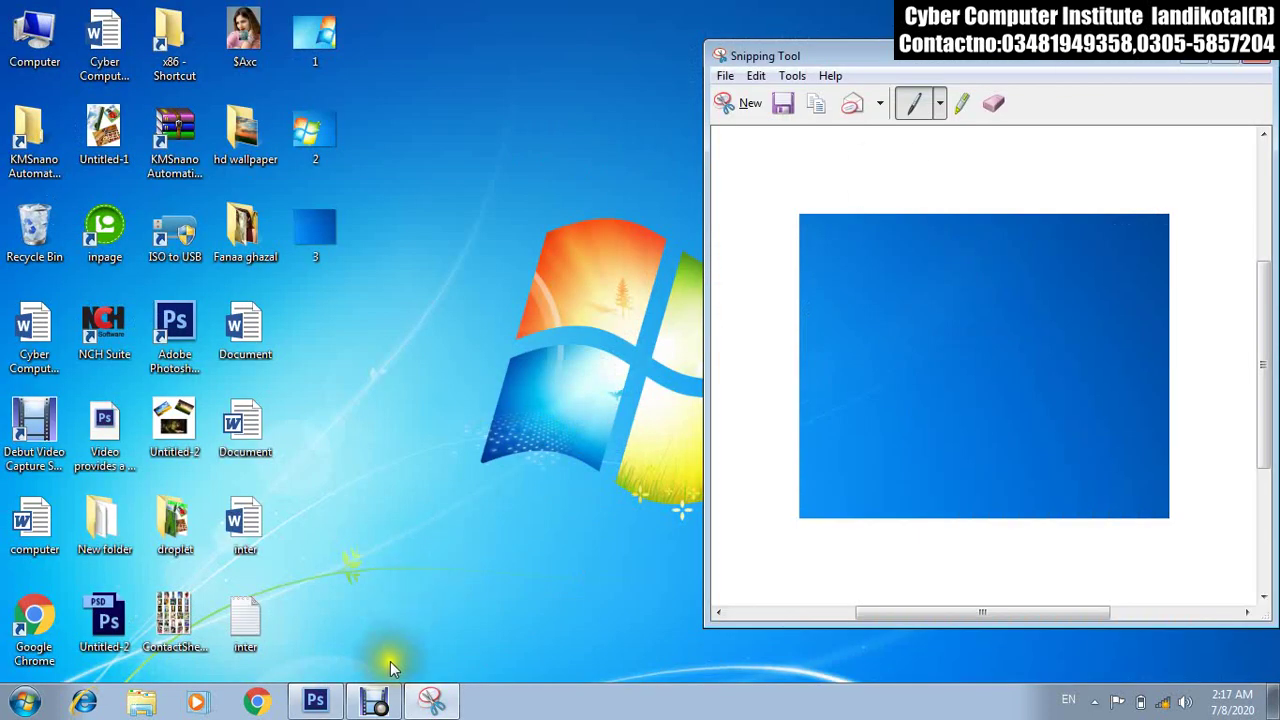